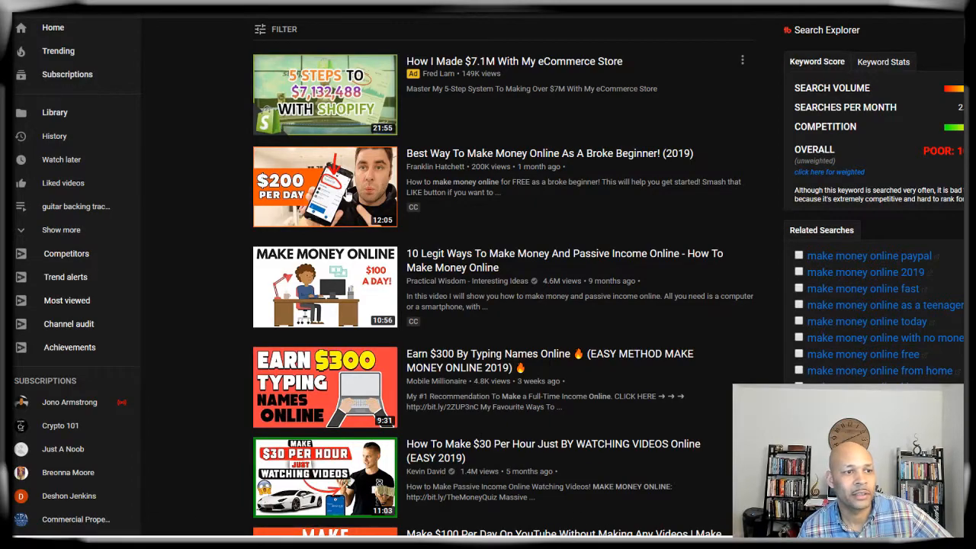
Step: Scroll through the 'make money online' YouTube results to find the 7 Legit Ways video
{"action": "scroll", "coordinate": [347, 254], "scroll_direction": "up", "scroll_amount": 9}
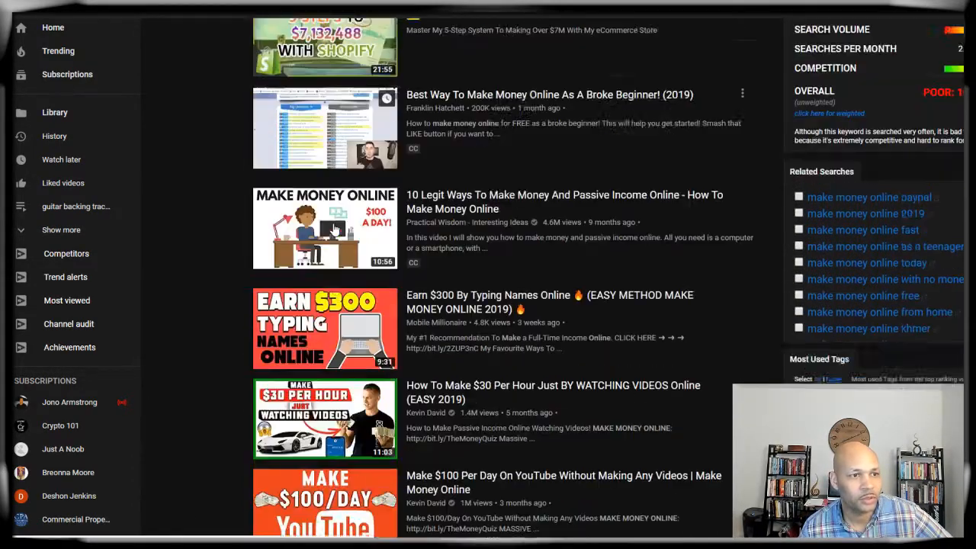
{"action": "scroll", "coordinate": [333, 229], "scroll_direction": "up", "scroll_amount": 2}
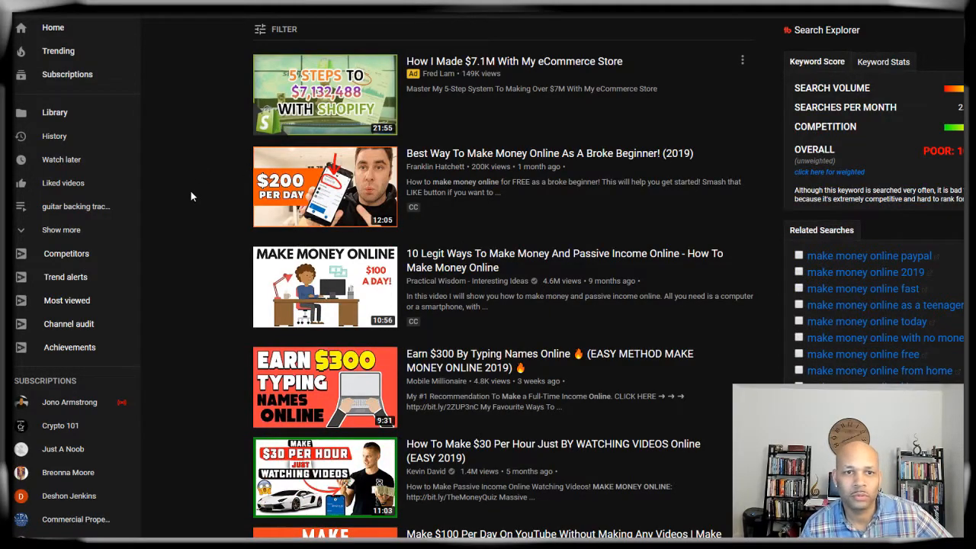
{"action": "scroll", "coordinate": [191, 196], "scroll_direction": "down", "scroll_amount": 4}
{"action": "scroll", "coordinate": [190, 196], "scroll_direction": "down", "scroll_amount": 14}
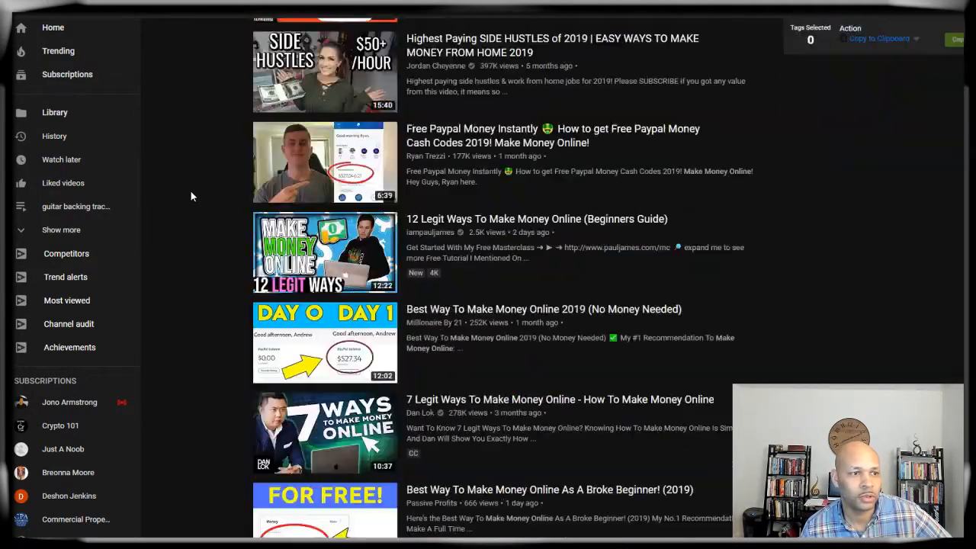
{"action": "scroll", "coordinate": [190, 196], "scroll_direction": "down", "scroll_amount": 19}
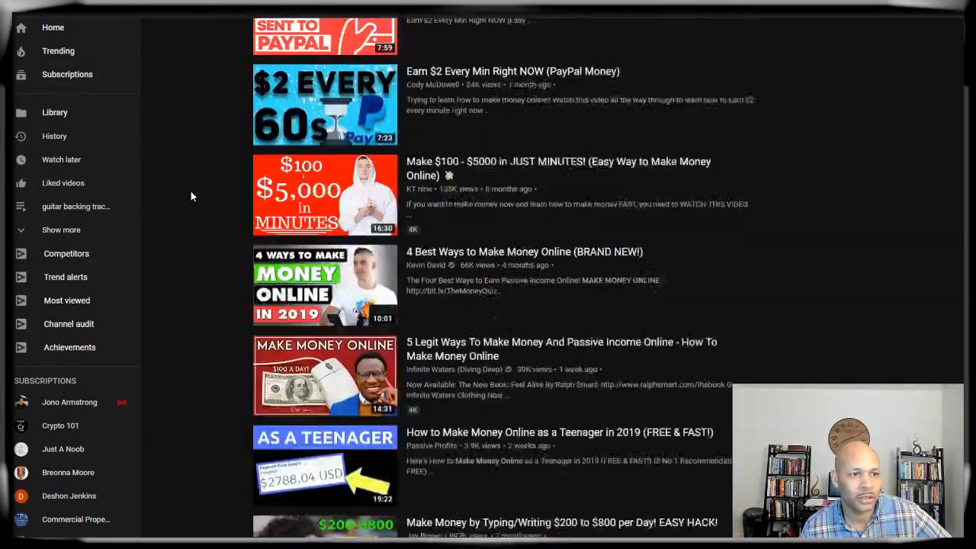
{"action": "scroll", "coordinate": [191, 196], "scroll_direction": "up", "scroll_amount": 4}
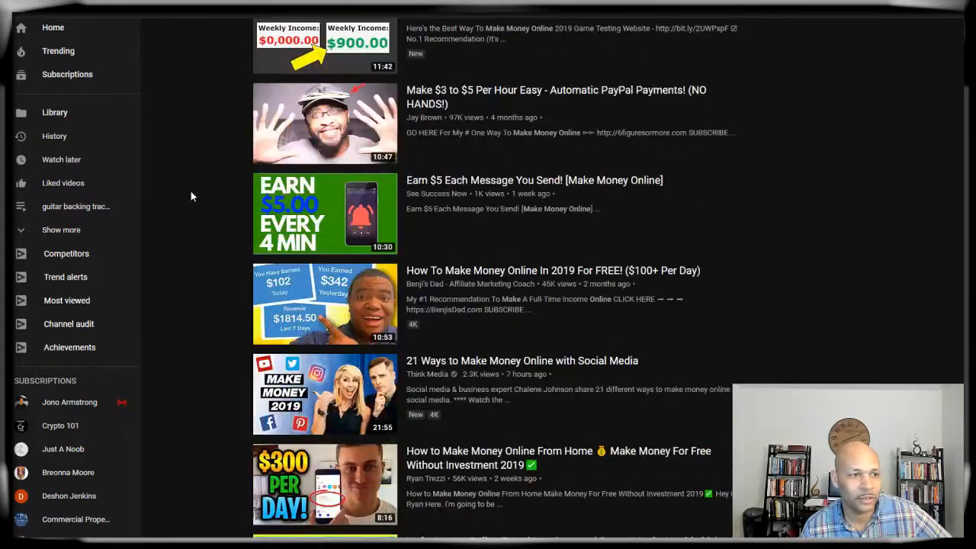
{"action": "scroll", "coordinate": [213, 200], "scroll_direction": "up", "scroll_amount": 3}
{"action": "scroll", "coordinate": [194, 220], "scroll_direction": "up", "scroll_amount": 1}
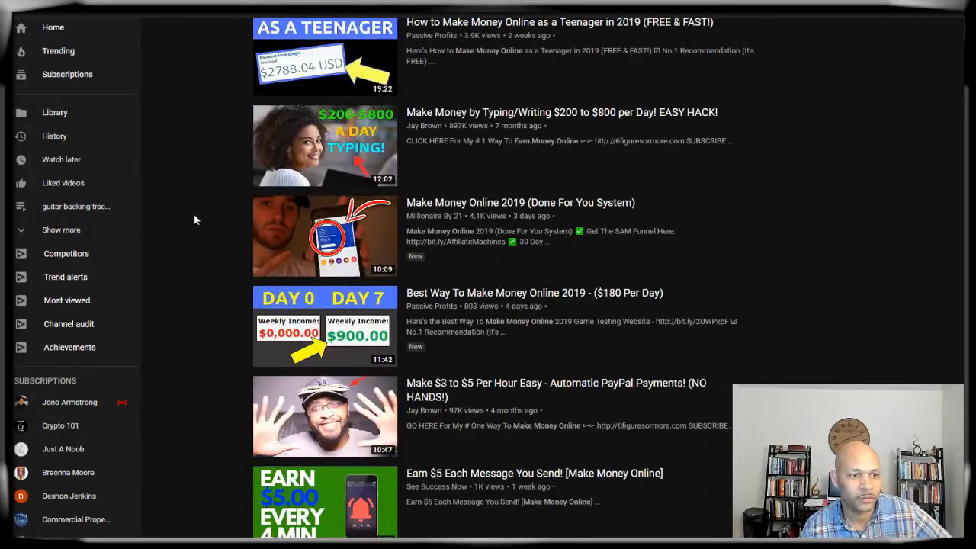
{"action": "scroll", "coordinate": [211, 402], "scroll_direction": "down", "scroll_amount": 2}
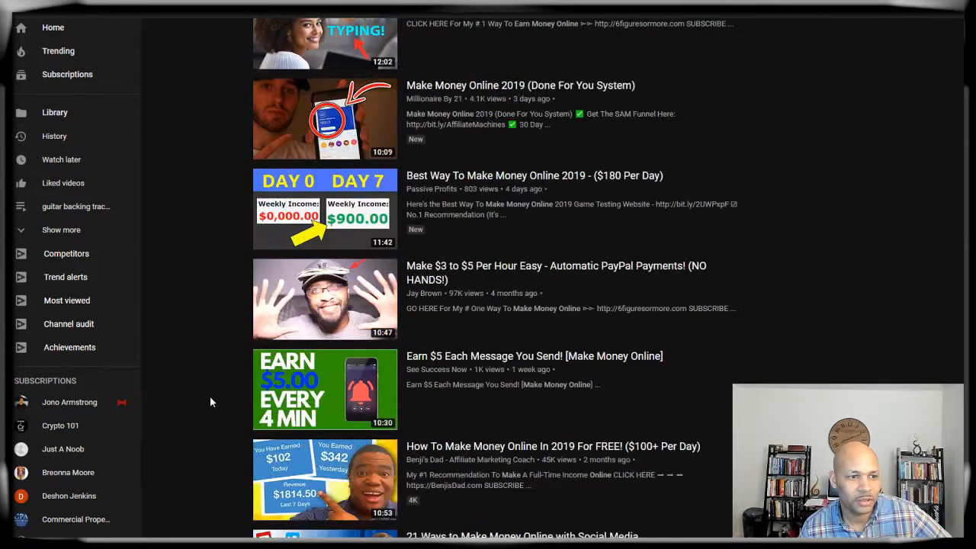
{"action": "mouse_move", "coordinate": [342, 277]}
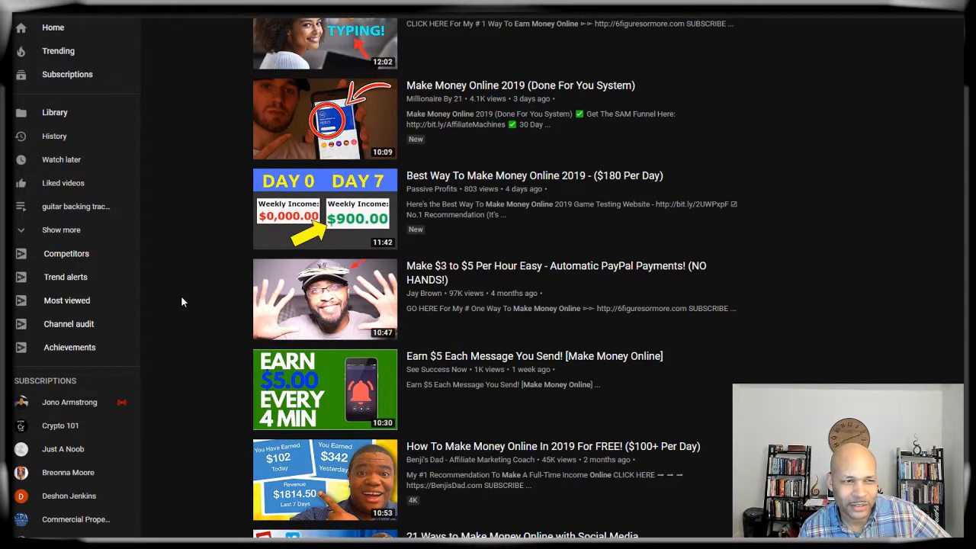
{"action": "scroll", "coordinate": [213, 256], "scroll_direction": "up", "scroll_amount": 4}
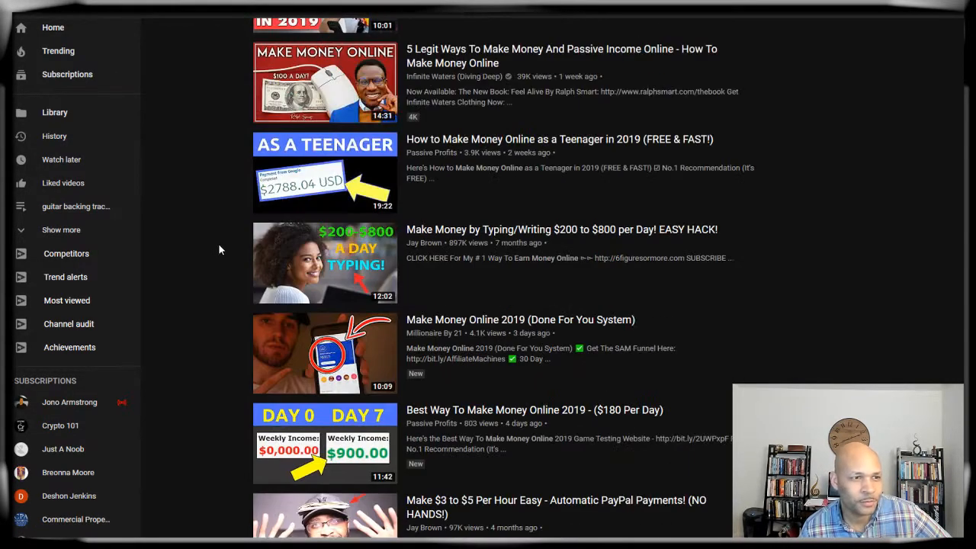
{"action": "scroll", "coordinate": [204, 287], "scroll_direction": "up", "scroll_amount": 6}
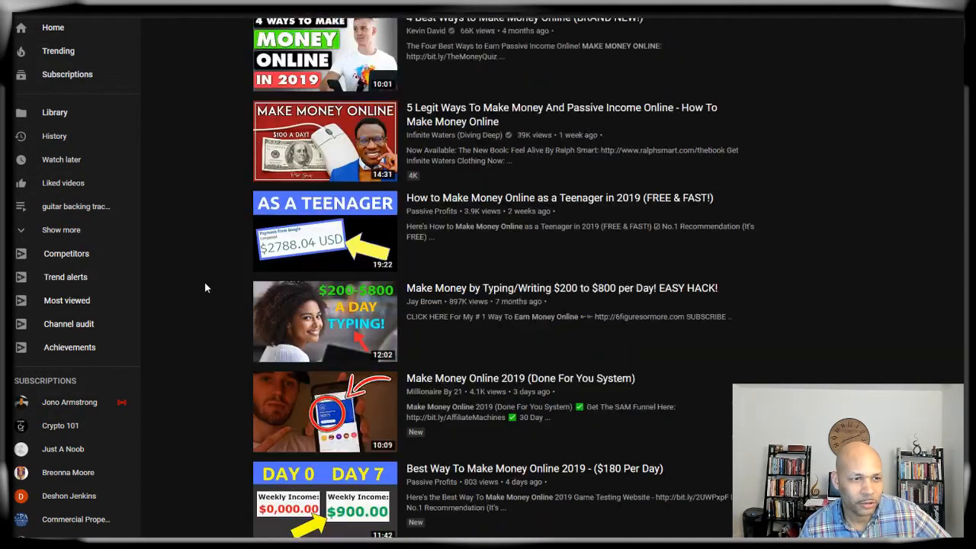
{"action": "scroll", "coordinate": [204, 287], "scroll_direction": "up", "scroll_amount": 3}
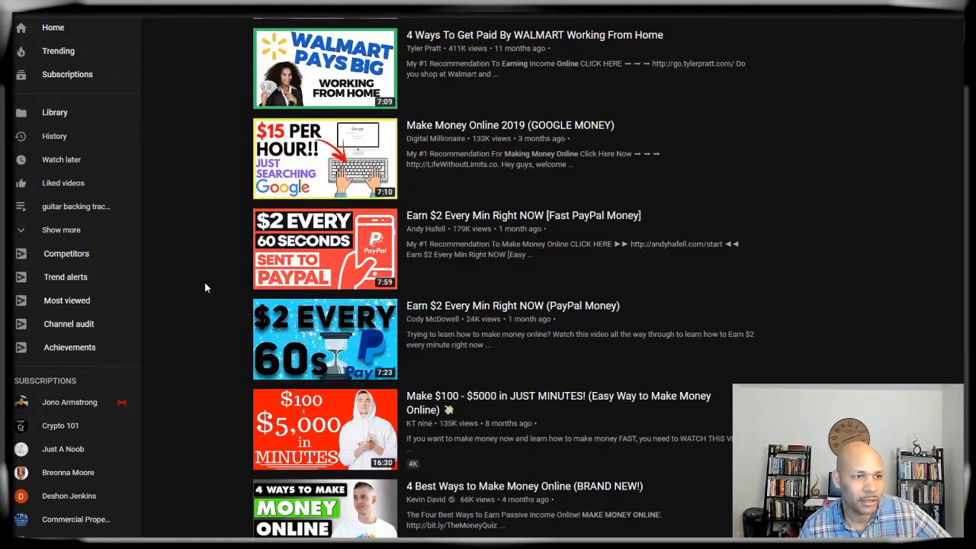
{"action": "scroll", "coordinate": [204, 287], "scroll_direction": "up", "scroll_amount": 7}
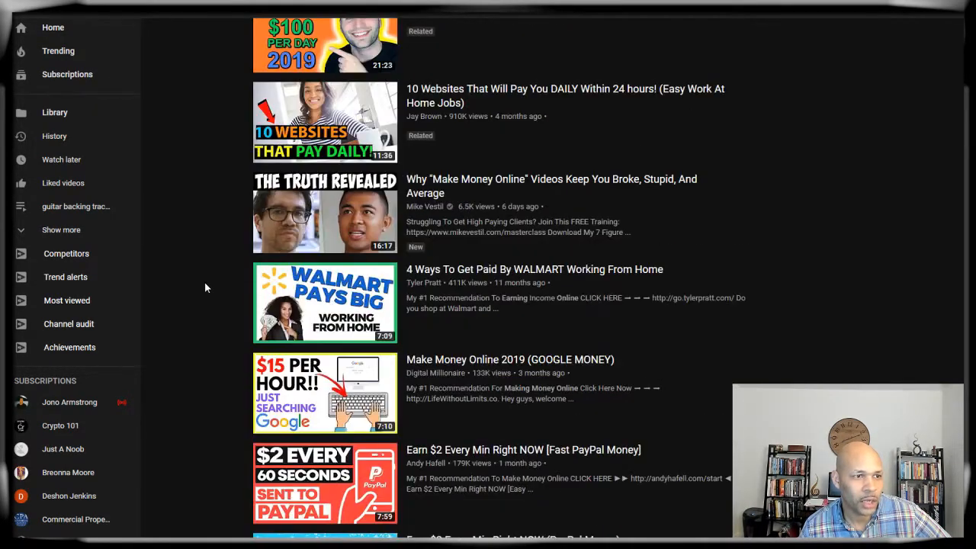
{"action": "scroll", "coordinate": [204, 287], "scroll_direction": "up", "scroll_amount": 5}
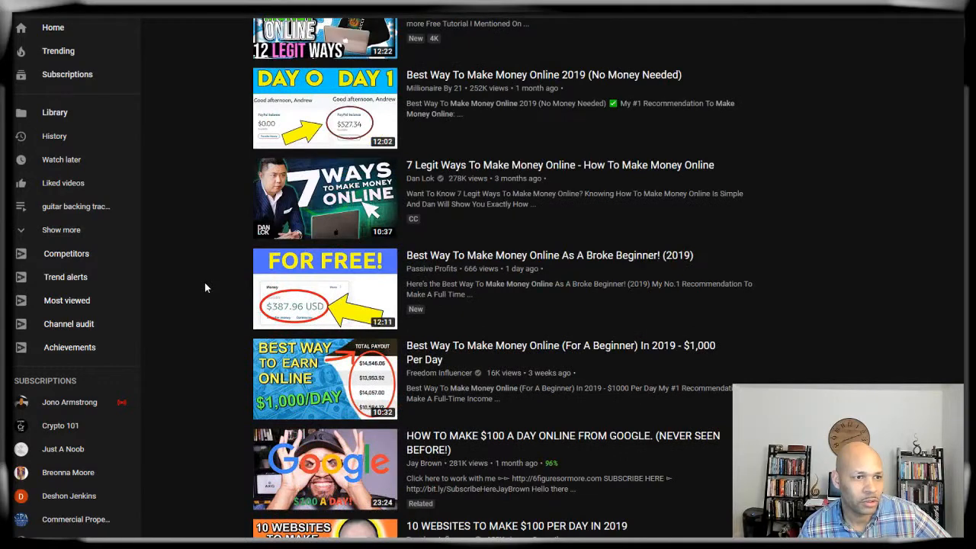
{"action": "scroll", "coordinate": [204, 288], "scroll_direction": "up", "scroll_amount": 3}
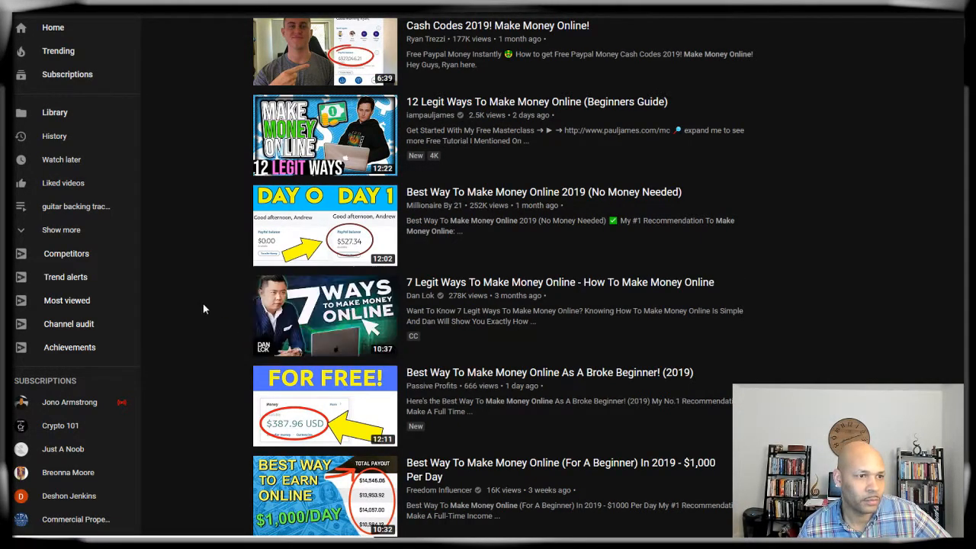
{"action": "scroll", "coordinate": [221, 305], "scroll_direction": "up", "scroll_amount": 2}
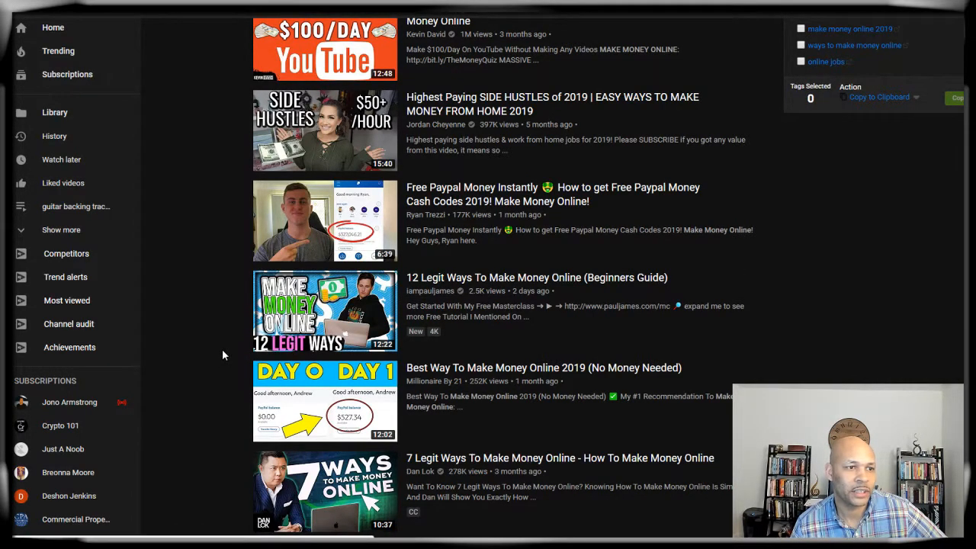
{"action": "scroll", "coordinate": [222, 348], "scroll_direction": "up", "scroll_amount": 7}
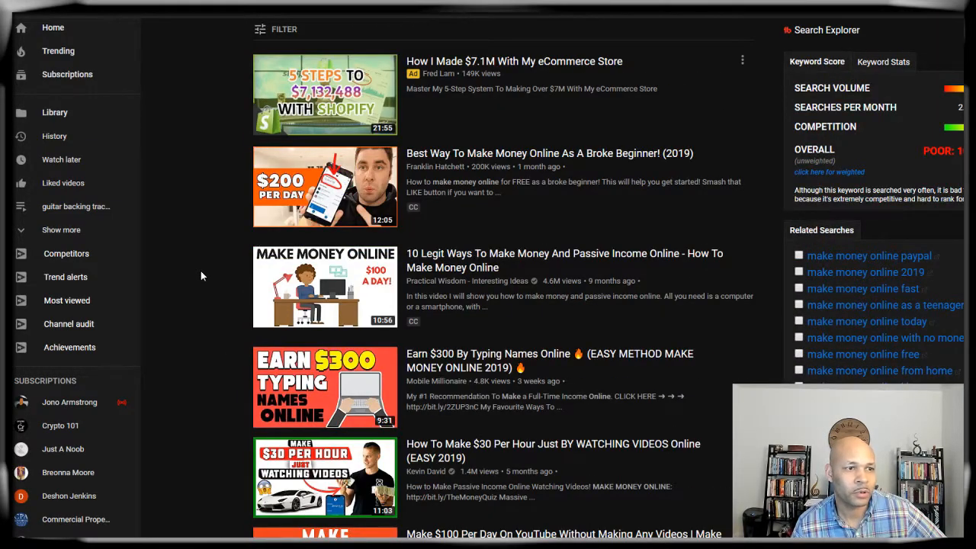
{"action": "scroll", "coordinate": [200, 270], "scroll_direction": "down", "scroll_amount": 4}
{"action": "scroll", "coordinate": [221, 244], "scroll_direction": "up", "scroll_amount": 2}
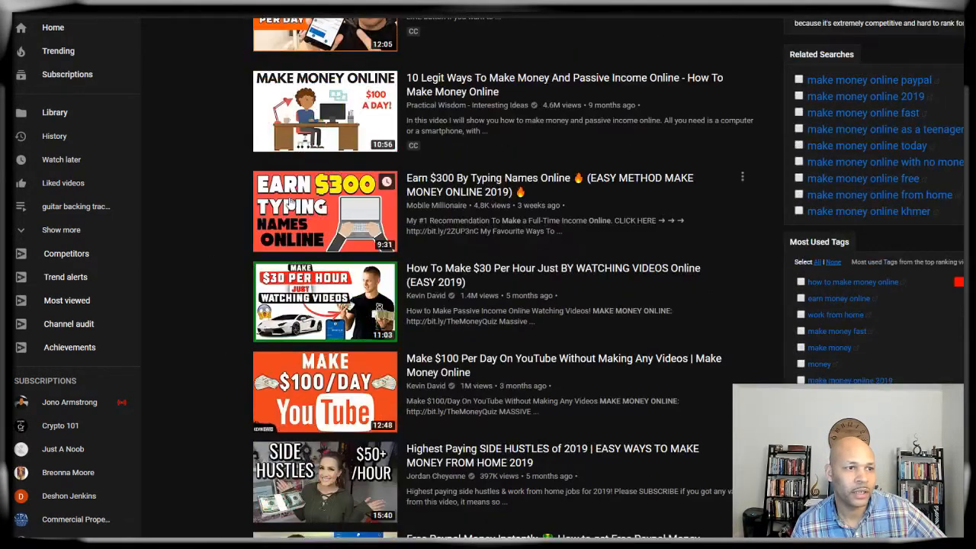
{"action": "mouse_move", "coordinate": [291, 204]}
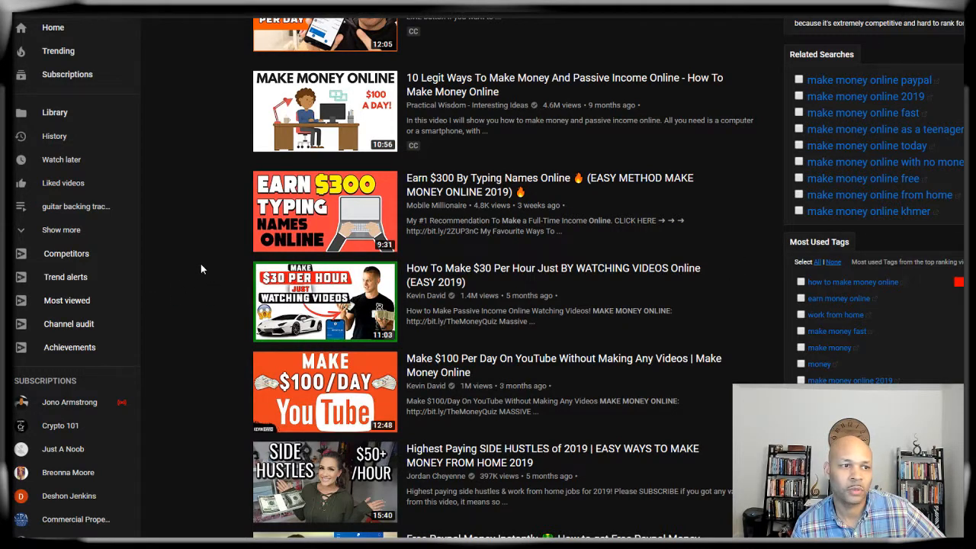
{"action": "mouse_move", "coordinate": [250, 281]}
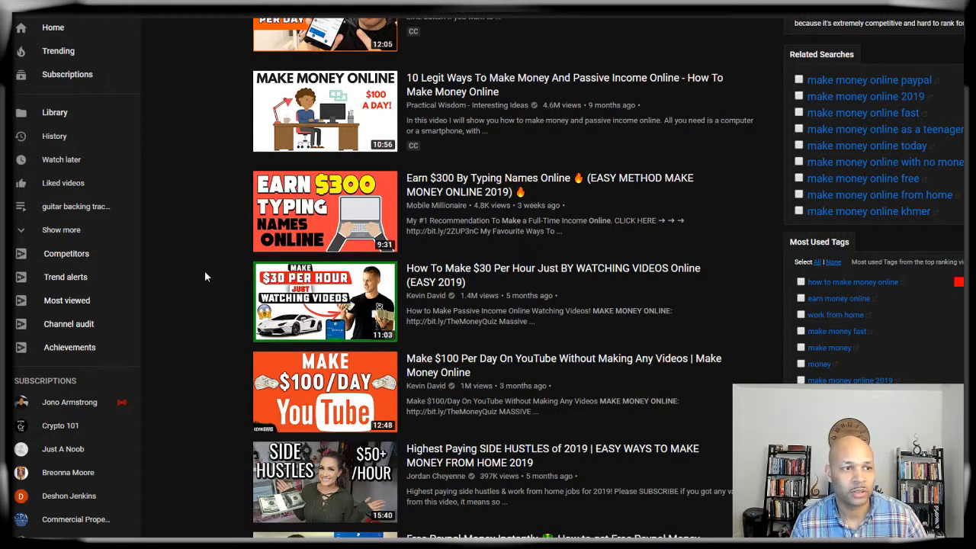
{"action": "scroll", "coordinate": [204, 271], "scroll_direction": "up", "scroll_amount": 2}
{"action": "scroll", "coordinate": [204, 277], "scroll_direction": "up", "scroll_amount": 1}
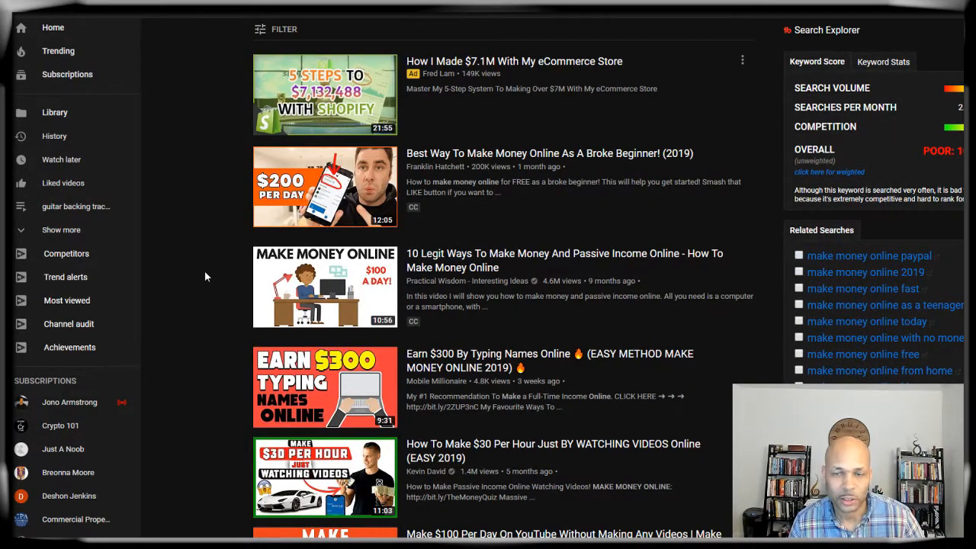
{"action": "scroll", "coordinate": [204, 276], "scroll_direction": "down", "scroll_amount": 9}
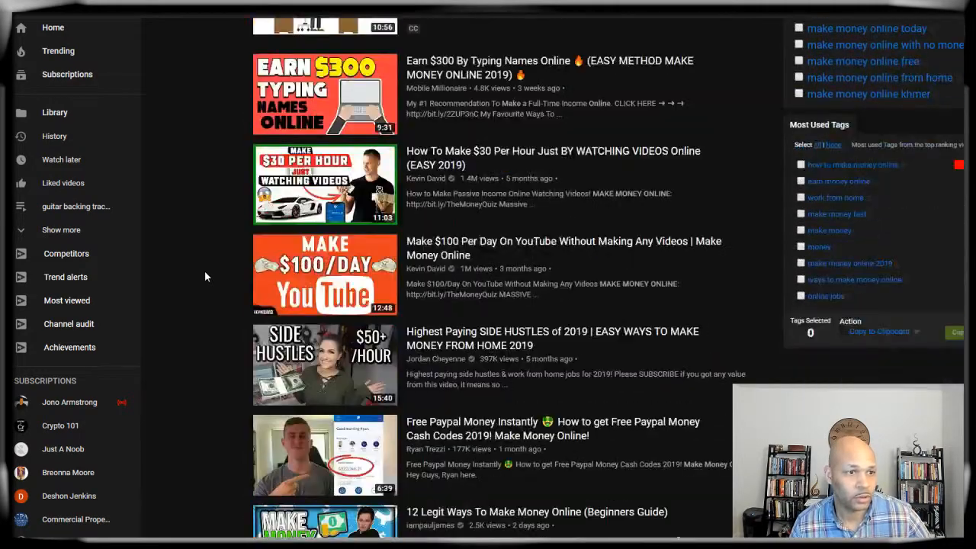
{"action": "scroll", "coordinate": [204, 276], "scroll_direction": "down", "scroll_amount": 5}
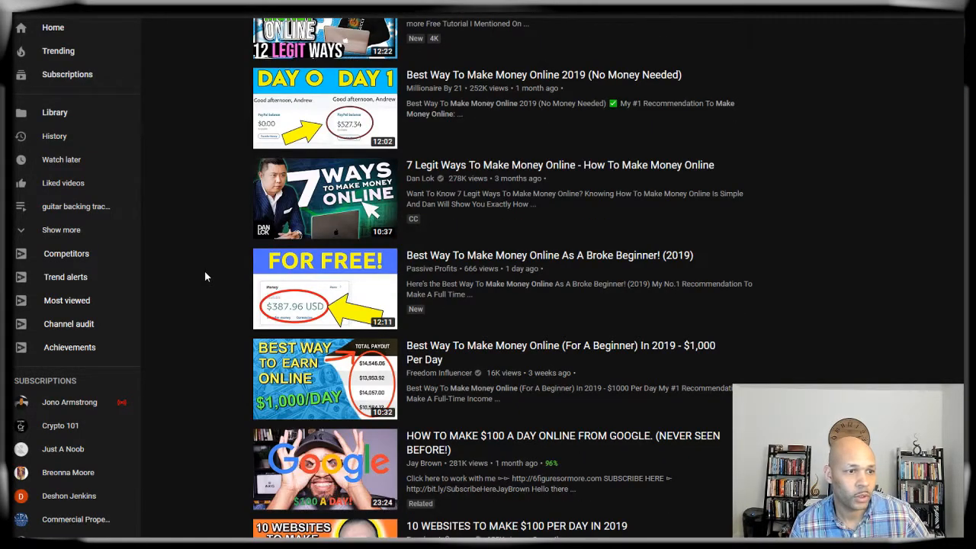
Step: Copy the 7 Legit Ways To Make Money Online video link and open a new tab
{"action": "right_click", "coordinate": [317, 199]}
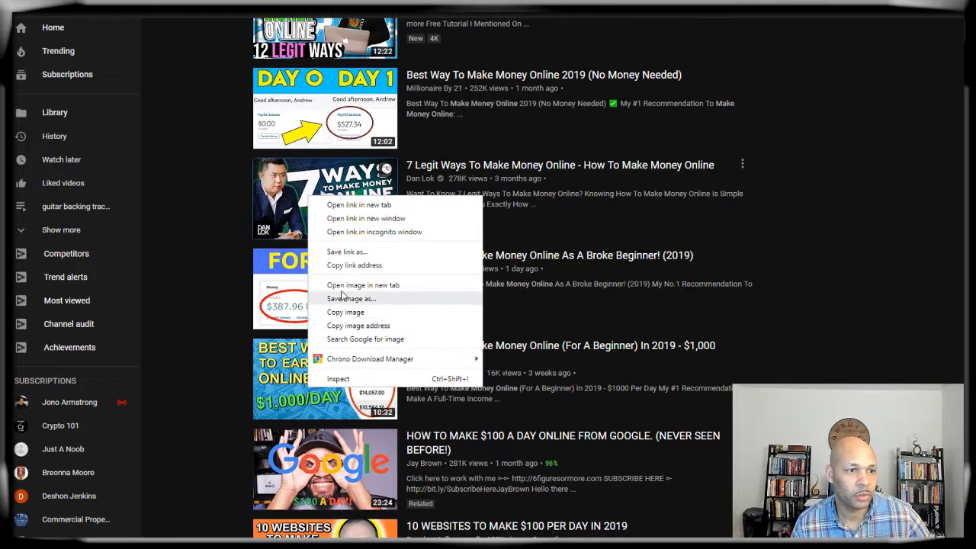
{"action": "left_click", "coordinate": [355, 267]}
{"action": "mouse_move", "coordinate": [320, 192]}
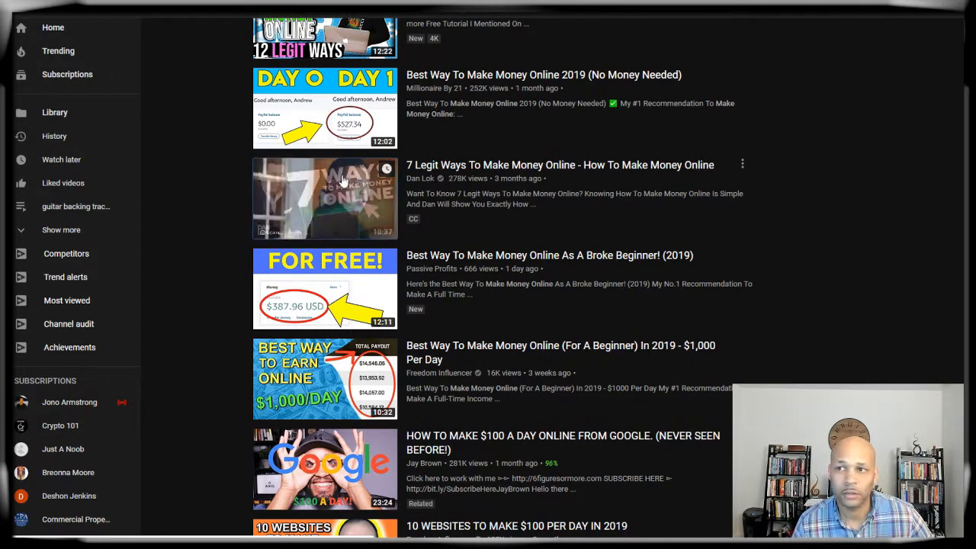
{"action": "key", "text": "ctrl+t"}
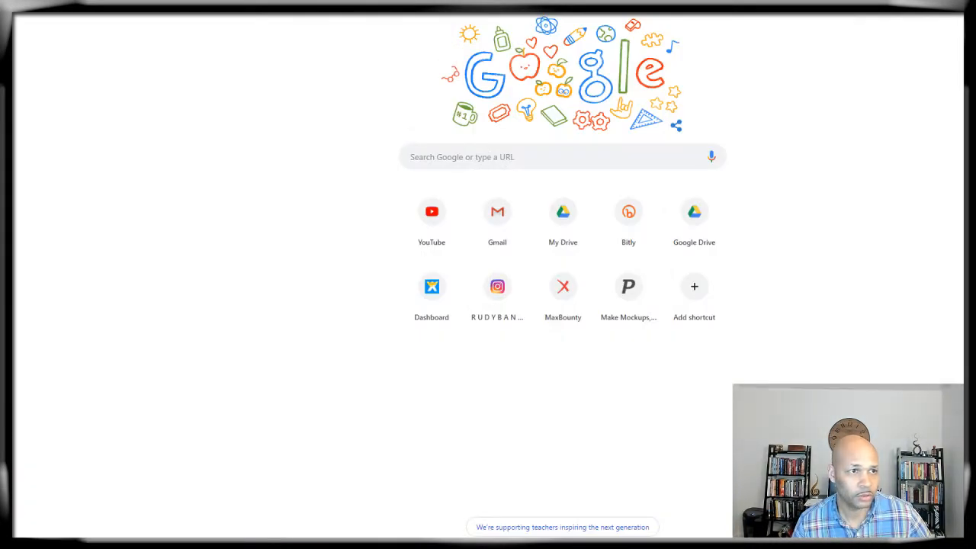
Step: Go to the YouTube thumbnail downloader site from the bookmarks folder
{"action": "left_click", "coordinate": [251, 16]}
{"action": "left_click", "coordinate": [343, 24]}
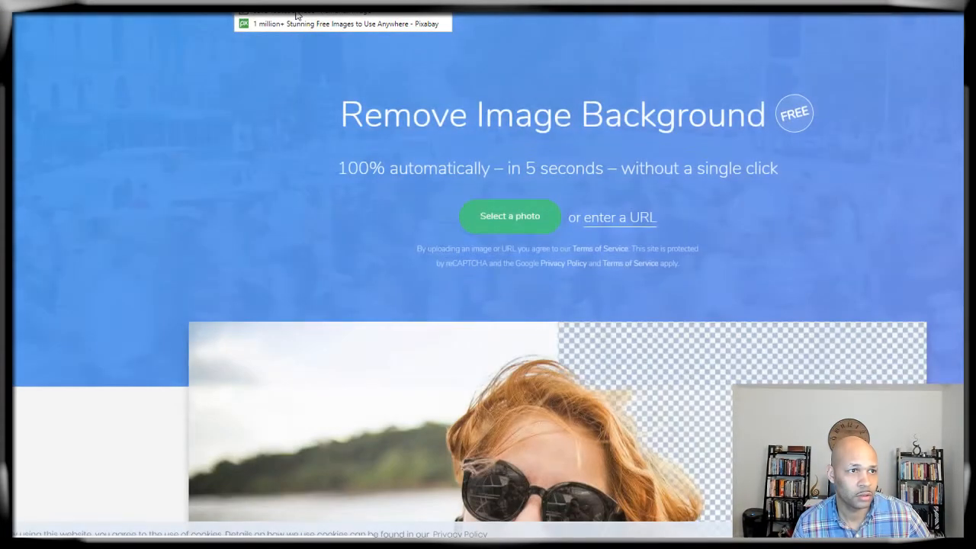
{"action": "left_click", "coordinate": [297, 17]}
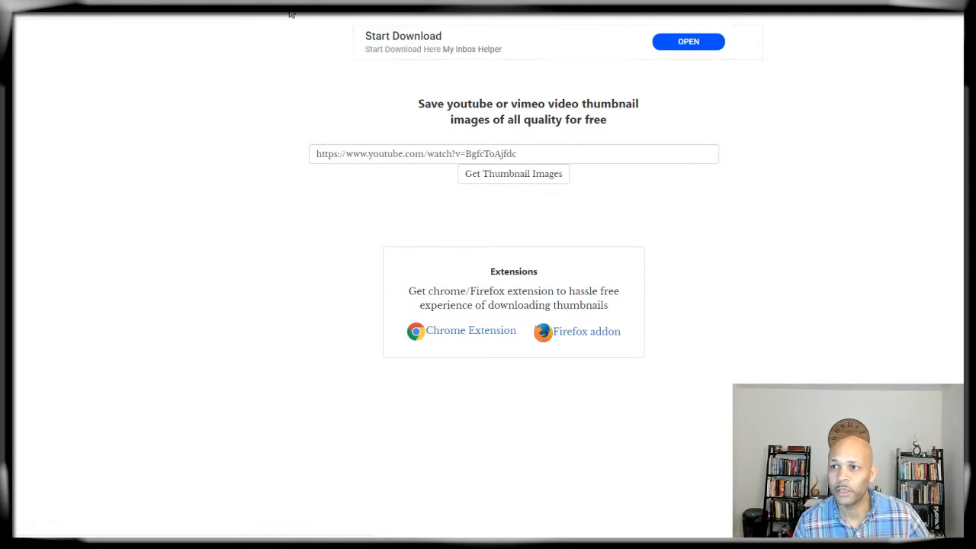
Step: Replace the old video address with the copied 7 Legit Ways link and fetch its thumbnails
{"action": "left_click", "coordinate": [376, 154]}
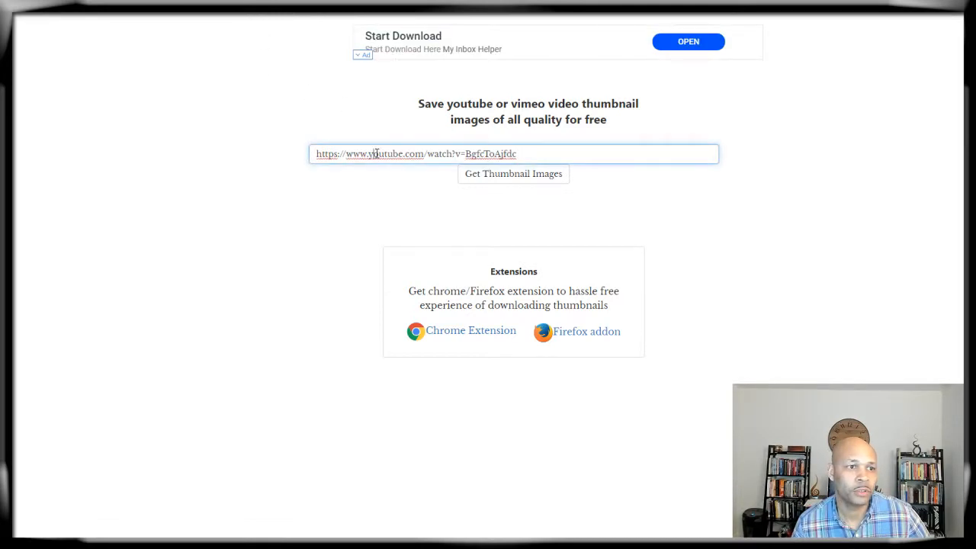
{"action": "double_click", "coordinate": [376, 153]}
{"action": "left_click", "coordinate": [375, 154]}
{"action": "right_click", "coordinate": [376, 156]}
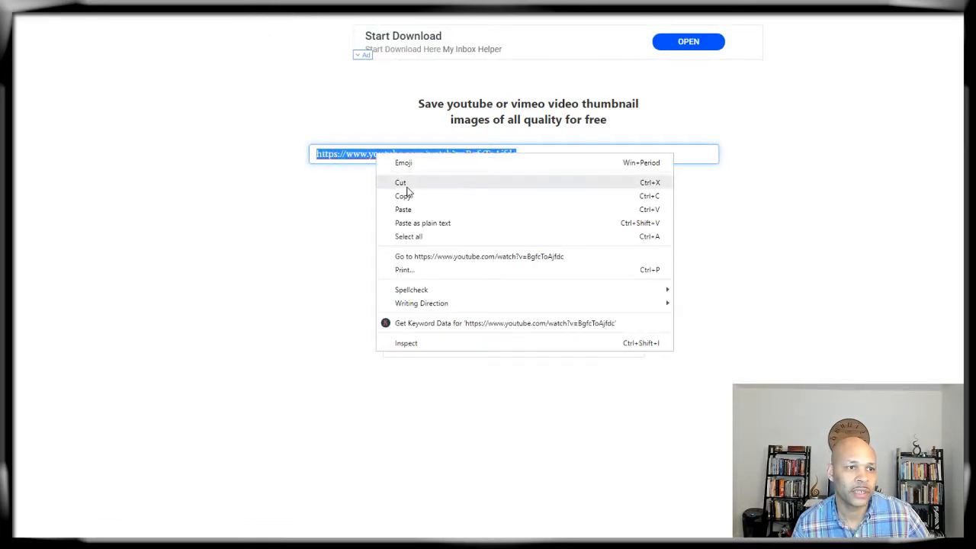
{"action": "left_click", "coordinate": [393, 209]}
{"action": "left_click", "coordinate": [462, 180]}
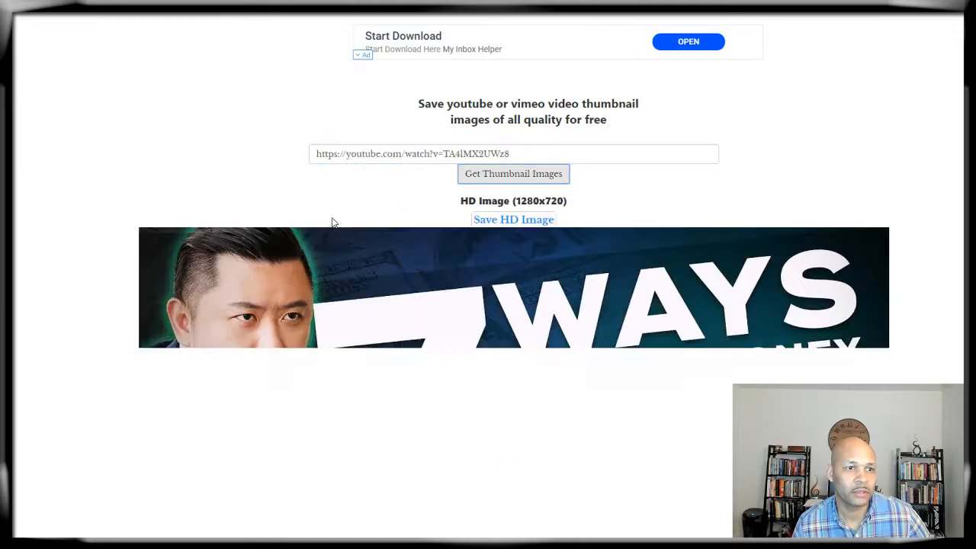
Step: View the HD 1280x720 thumbnail without saving it, then start a new tab
{"action": "scroll", "coordinate": [330, 221], "scroll_direction": "down", "scroll_amount": 2}
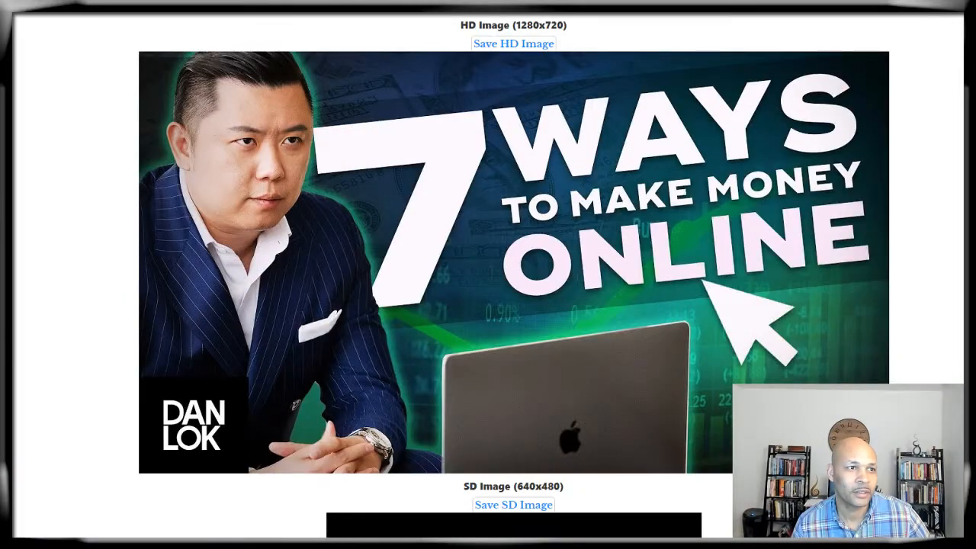
{"action": "scroll", "coordinate": [385, 199], "scroll_direction": "down", "scroll_amount": 4}
{"action": "scroll", "coordinate": [385, 202], "scroll_direction": "down", "scroll_amount": 8}
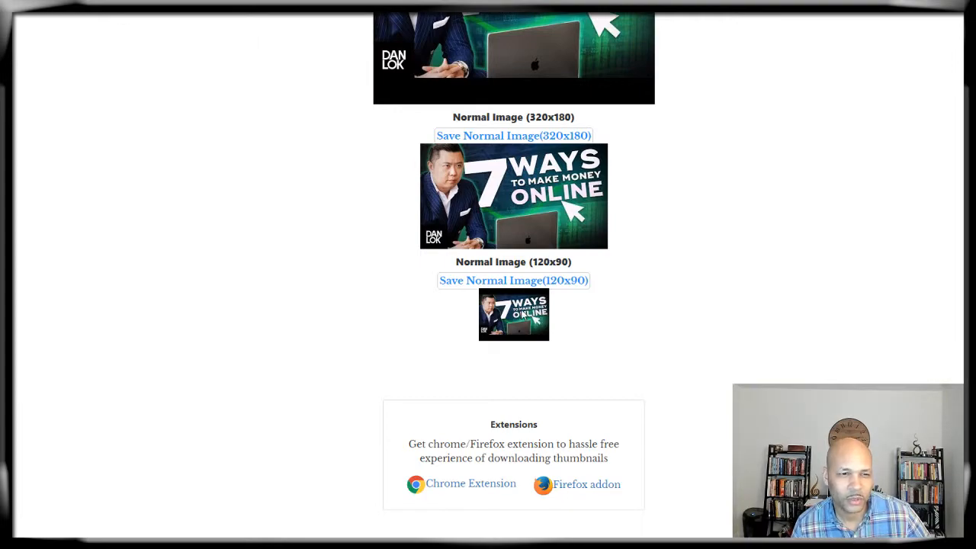
{"action": "scroll", "coordinate": [411, 283], "scroll_direction": "up", "scroll_amount": 15}
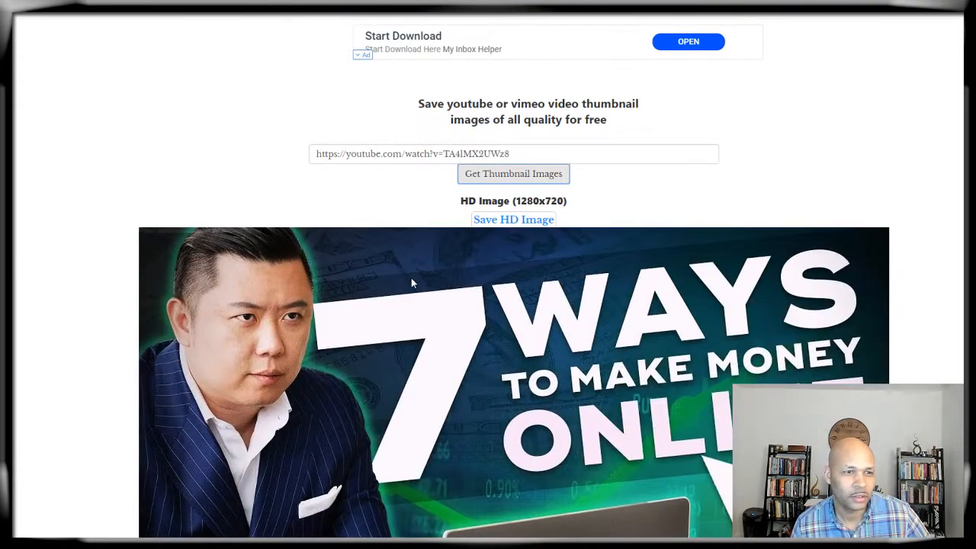
{"action": "scroll", "coordinate": [411, 282], "scroll_direction": "down", "scroll_amount": 2}
{"action": "right_click", "coordinate": [487, 212]}
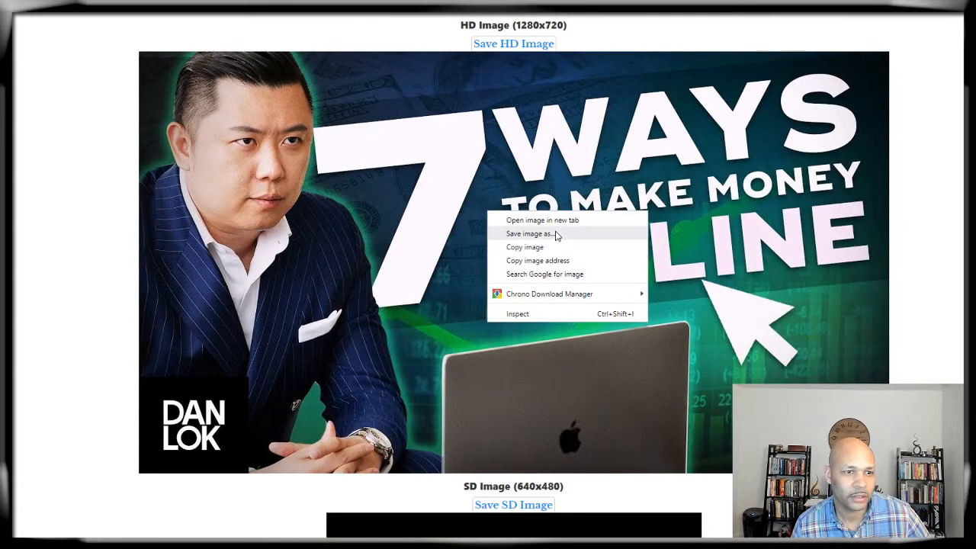
{"action": "left_click", "coordinate": [929, 214]}
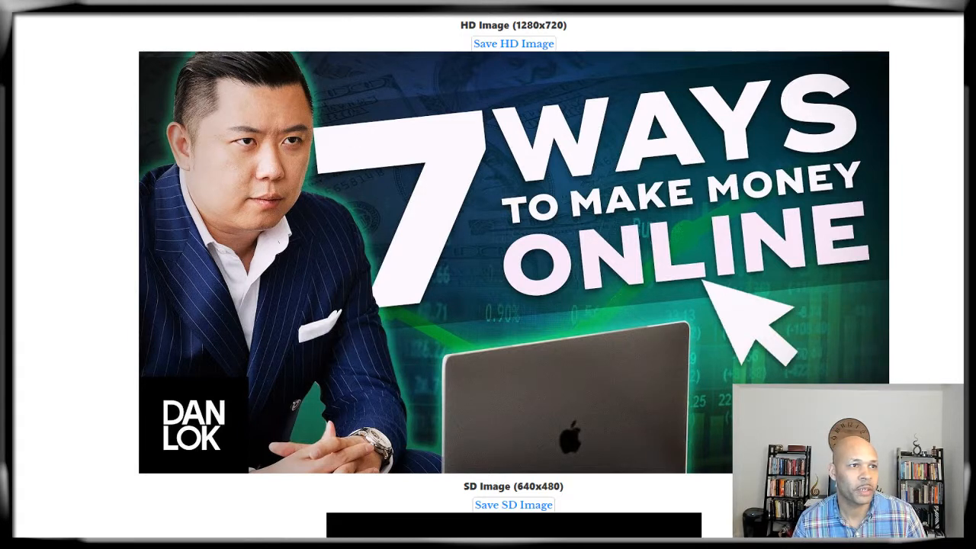
{"action": "key", "text": "ctrl+t"}
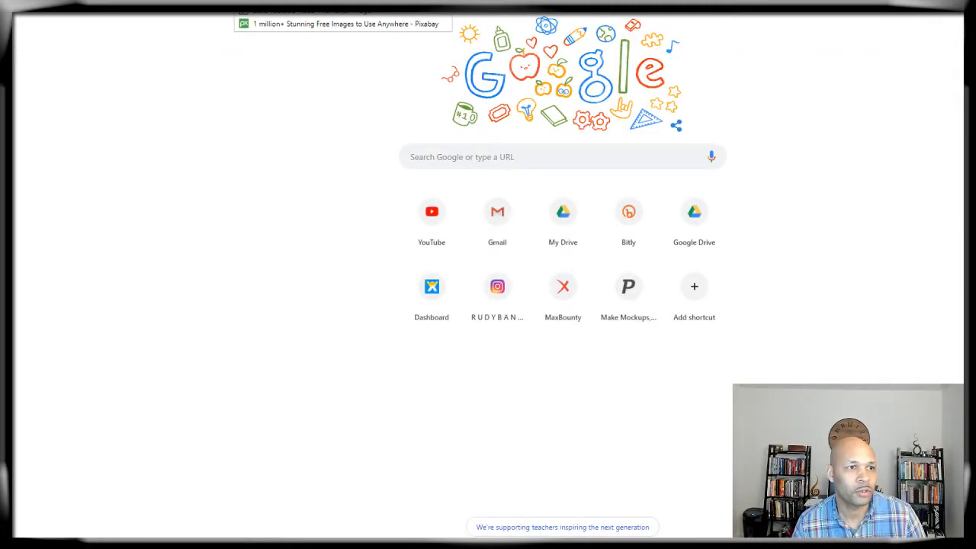
Step: Open the Make Big Money in 1 Day design in Canva and add Page 3 after the 7 Ways page
{"action": "left_click", "coordinate": [343, 13]}
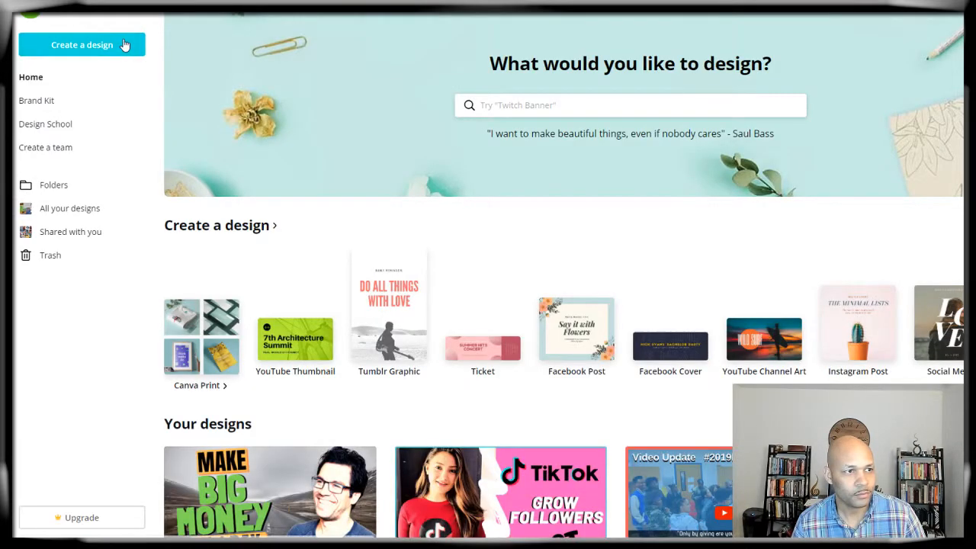
{"action": "scroll", "coordinate": [320, 224], "scroll_direction": "down", "scroll_amount": 4}
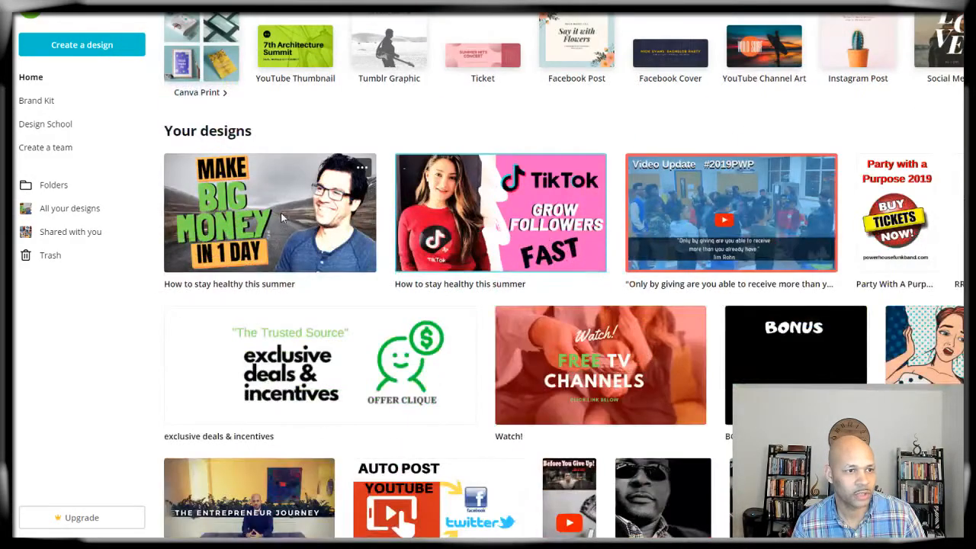
{"action": "left_click", "coordinate": [281, 216]}
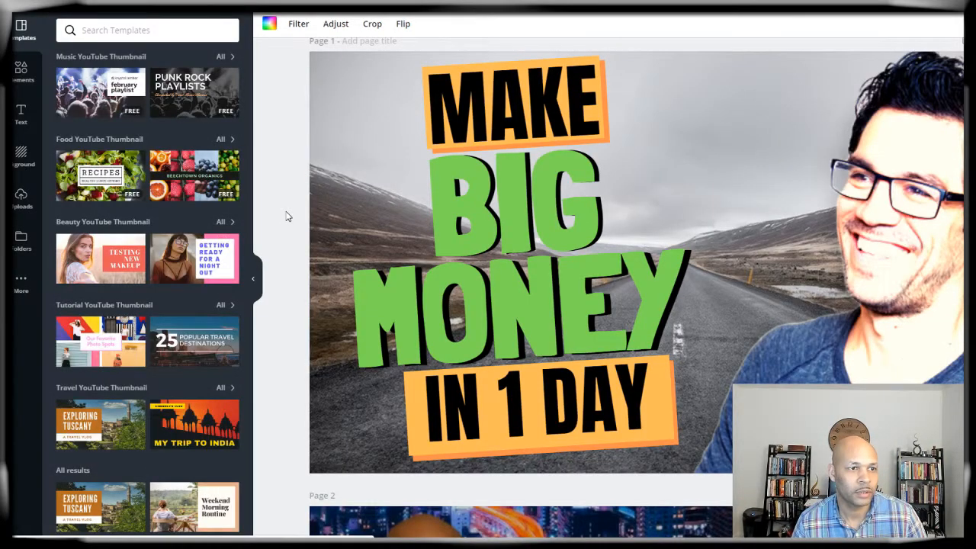
{"action": "scroll", "coordinate": [286, 217], "scroll_direction": "down", "scroll_amount": 6}
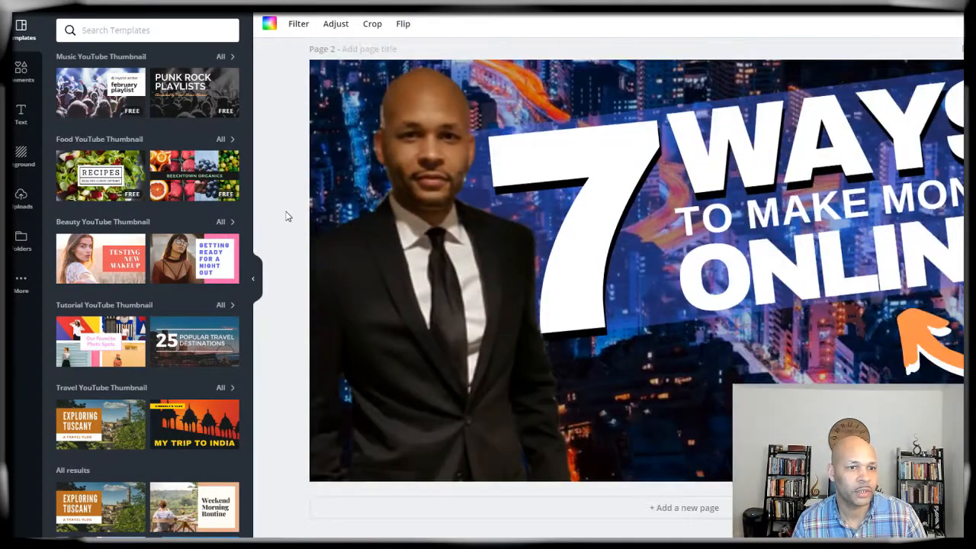
{"action": "scroll", "coordinate": [286, 216], "scroll_direction": "up", "scroll_amount": 3}
{"action": "scroll", "coordinate": [286, 216], "scroll_direction": "down", "scroll_amount": 3}
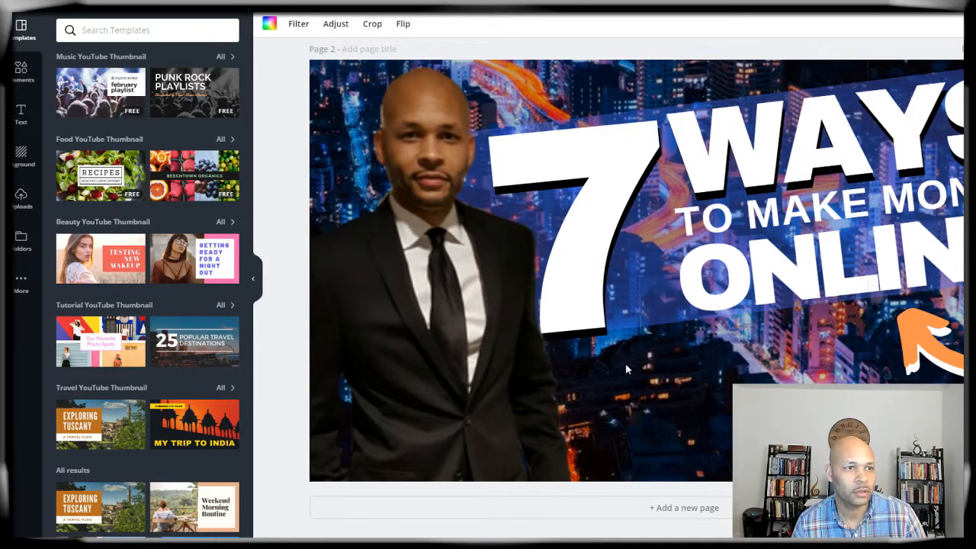
{"action": "left_click", "coordinate": [698, 510]}
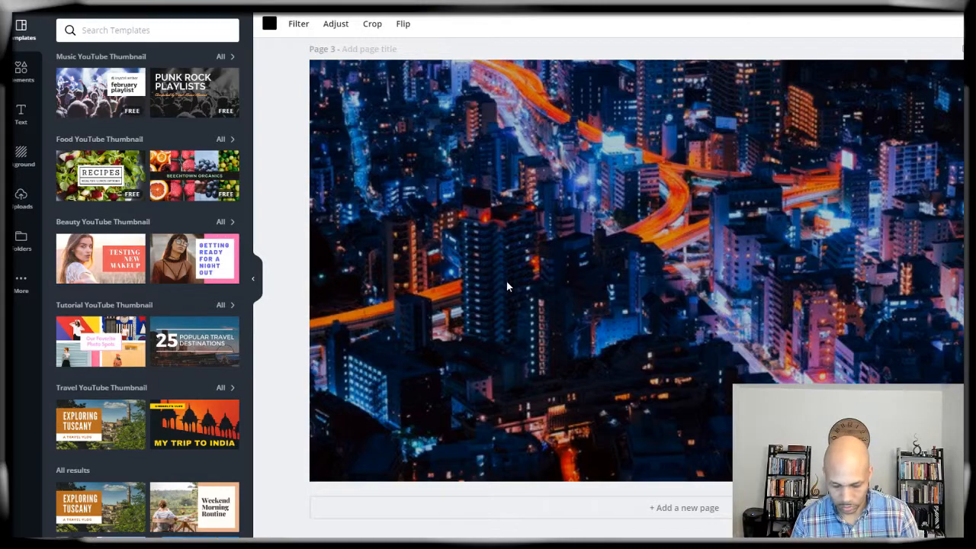
Step: Replace Page 3's city background with the uploaded 7 Ways thumbnail, stretched to fill the page
{"action": "key", "text": "Delete"}
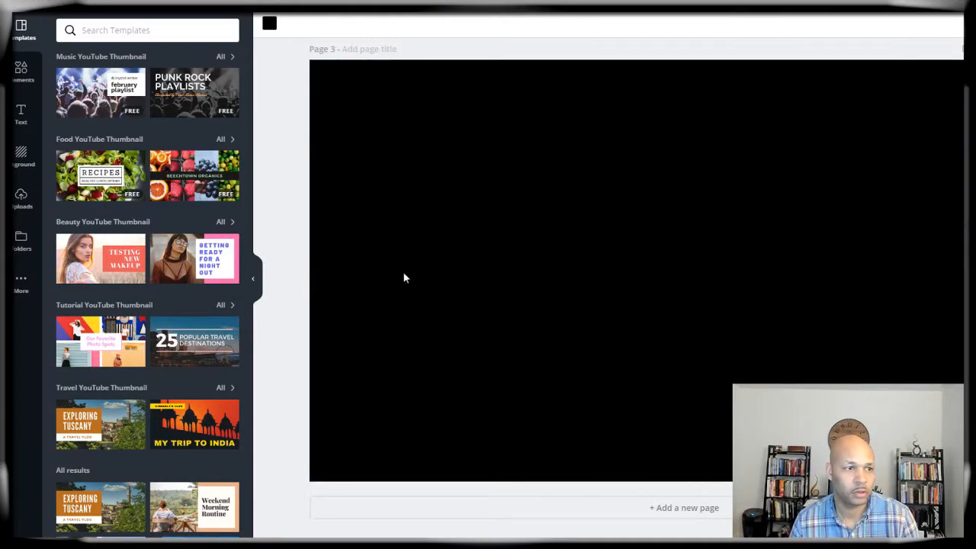
{"action": "left_click", "coordinate": [22, 203]}
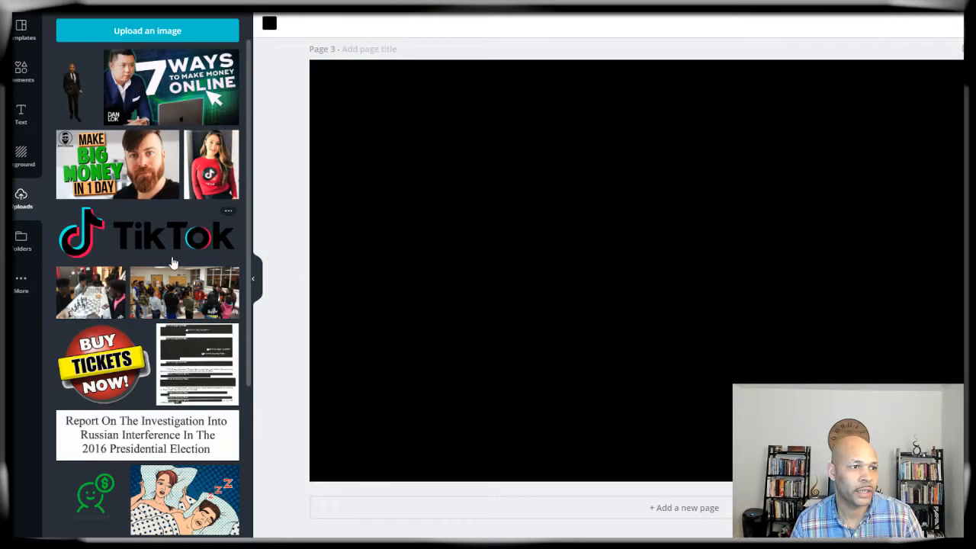
{"action": "left_click", "coordinate": [150, 78]}
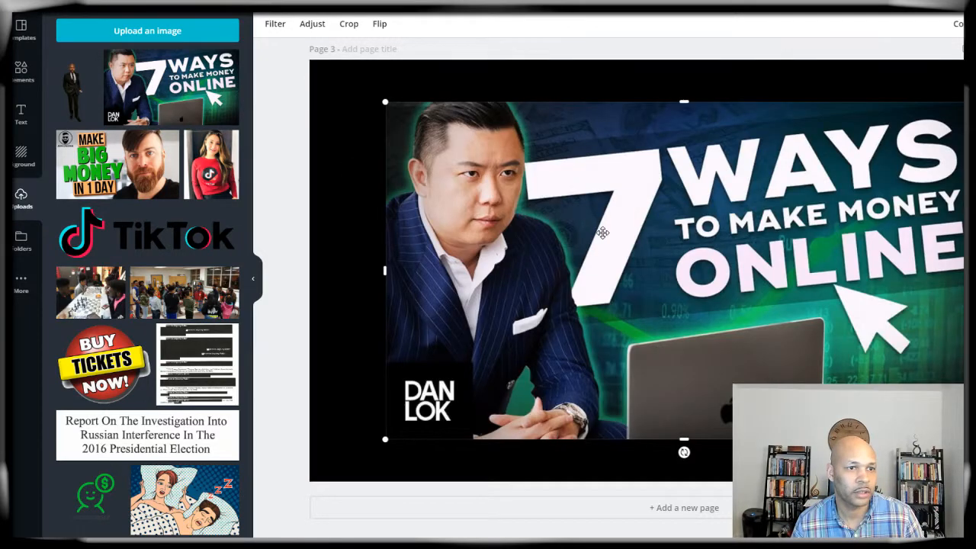
{"action": "left_click_drag", "start_coordinate": [384, 102], "coordinate": [306, 56]}
{"action": "left_click_drag", "start_coordinate": [975, 439], "coordinate": [975, 484]}
{"action": "left_click", "coordinate": [975, 492]}
Step: Return to the Canva home page
{"action": "scroll", "coordinate": [323, 237], "scroll_direction": "up", "scroll_amount": 3}
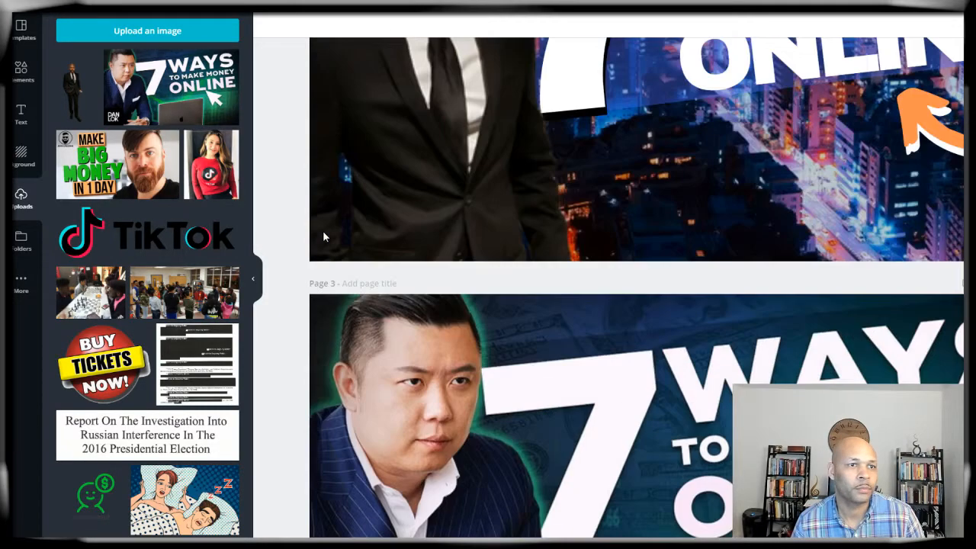
{"action": "scroll", "coordinate": [323, 237], "scroll_direction": "up", "scroll_amount": 9}
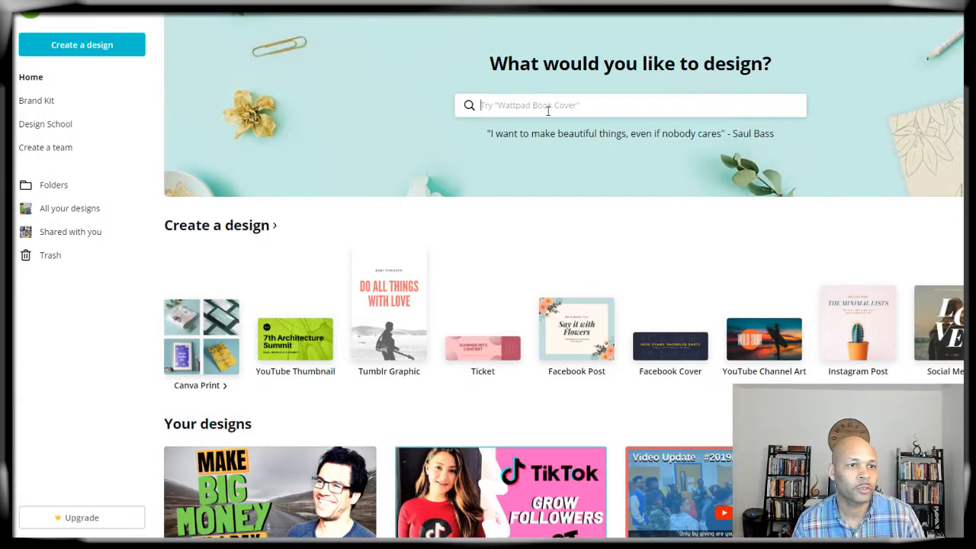
{"action": "left_click", "coordinate": [547, 111]}
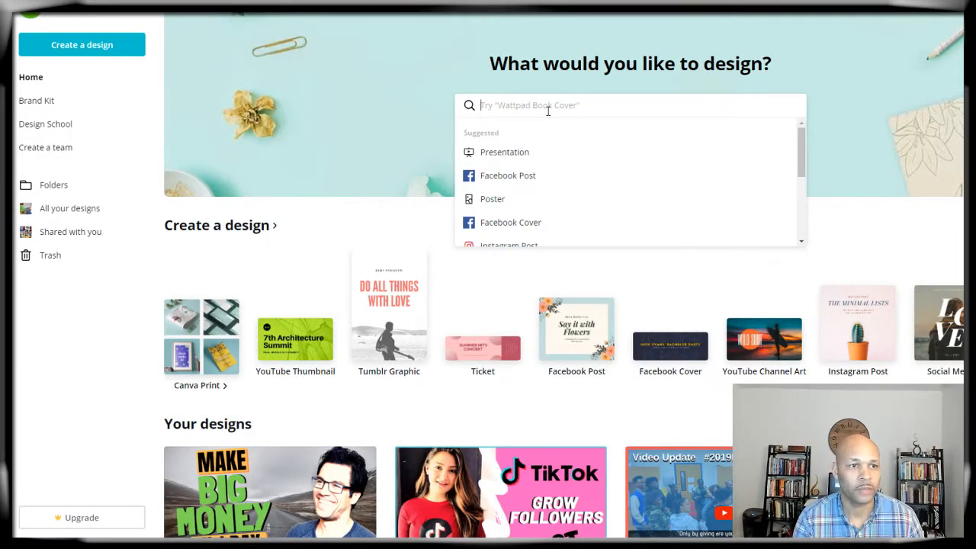
Step: Search 'YOUT' on the home page and start a new YouTube Thumbnail design
{"action": "type", "text": "YOUT"}
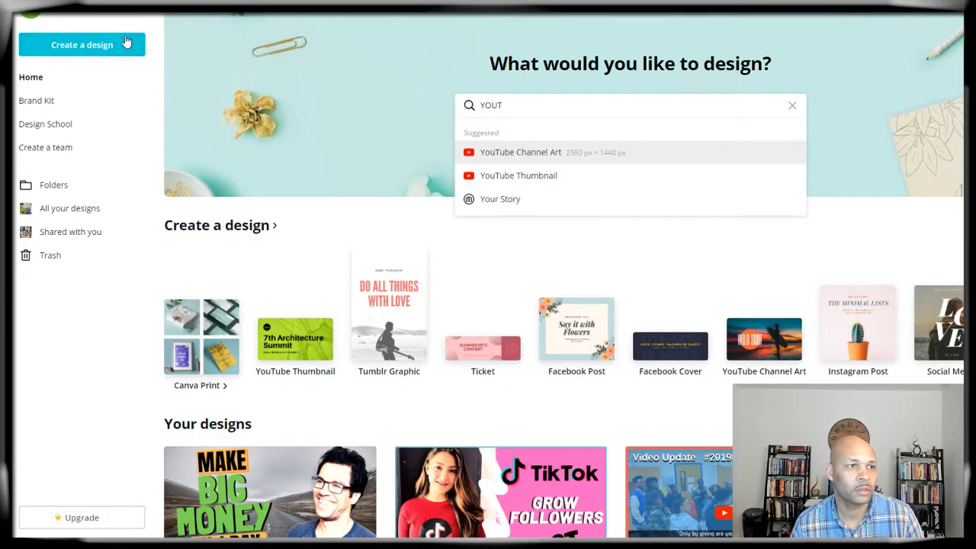
{"action": "left_click", "coordinate": [507, 175]}
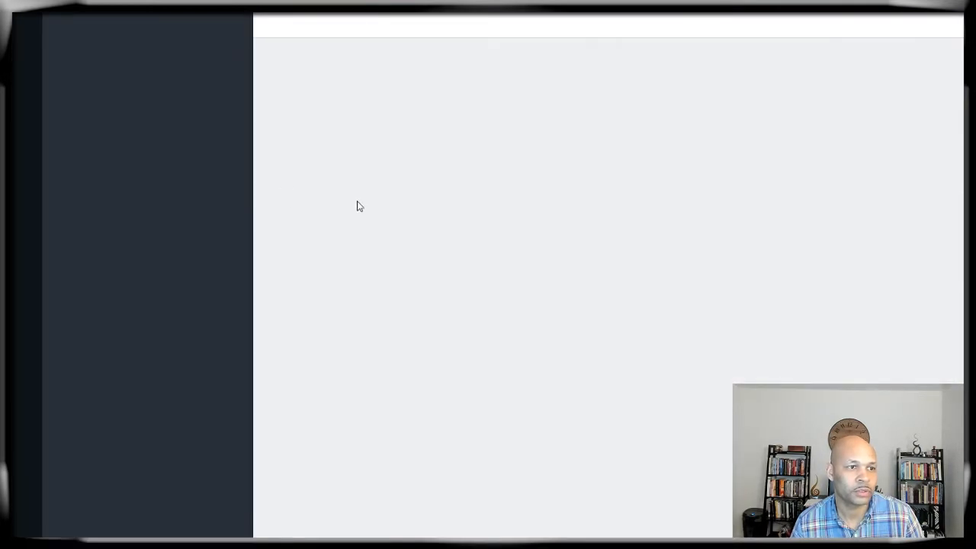
{"action": "scroll", "coordinate": [399, 309], "scroll_direction": "down", "scroll_amount": 10}
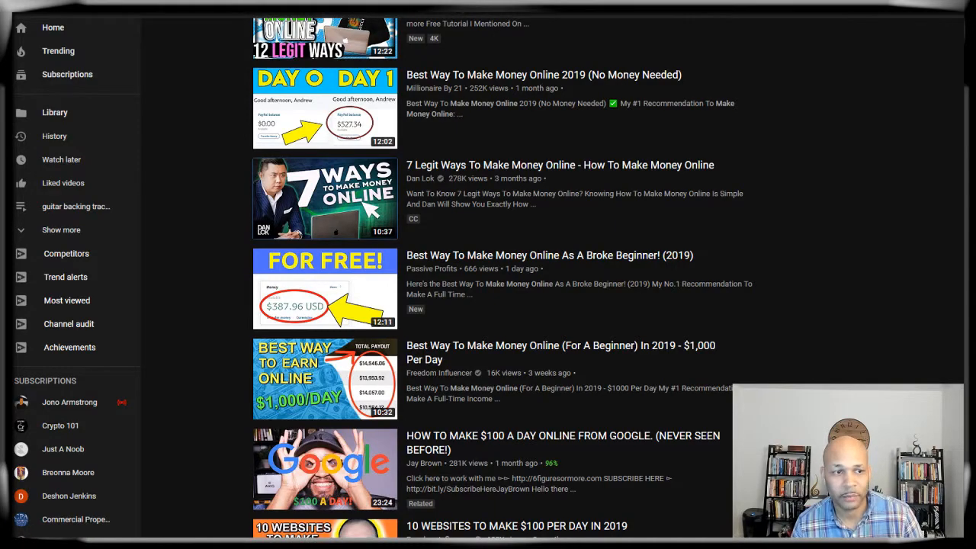
Step: Scroll through the YouTube money-making video results to study their thumbnails
{"action": "scroll", "coordinate": [427, 153], "scroll_direction": "down", "scroll_amount": 3}
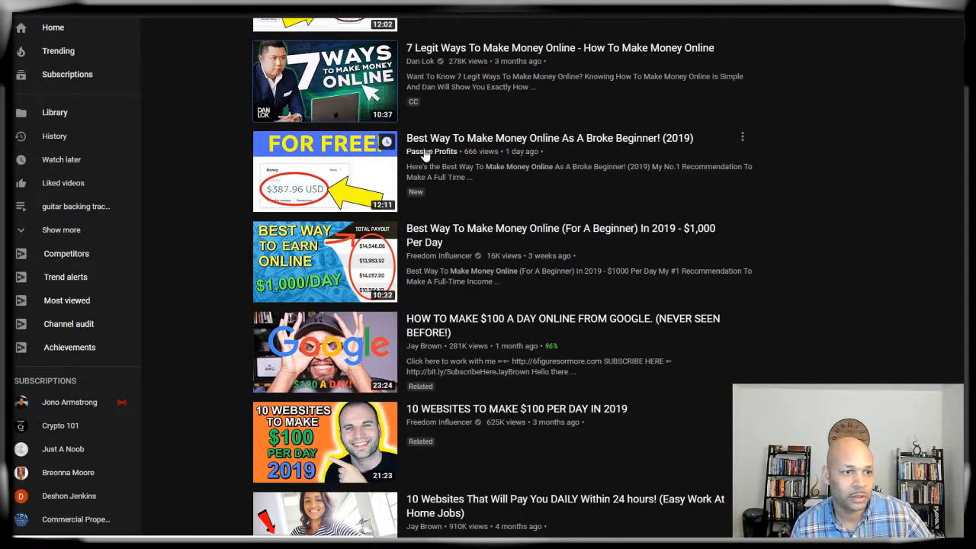
{"action": "scroll", "coordinate": [425, 155], "scroll_direction": "down", "scroll_amount": 1}
{"action": "scroll", "coordinate": [425, 152], "scroll_direction": "up", "scroll_amount": 5}
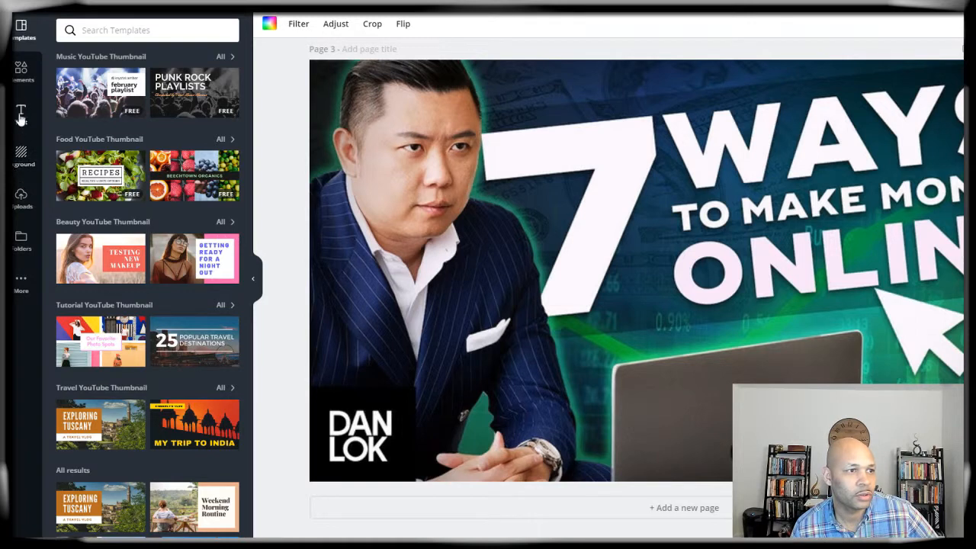
Step: Add a square shape to Page 3, tilt it about 5 degrees and stretch it past the right edge
{"action": "left_click", "coordinate": [22, 80]}
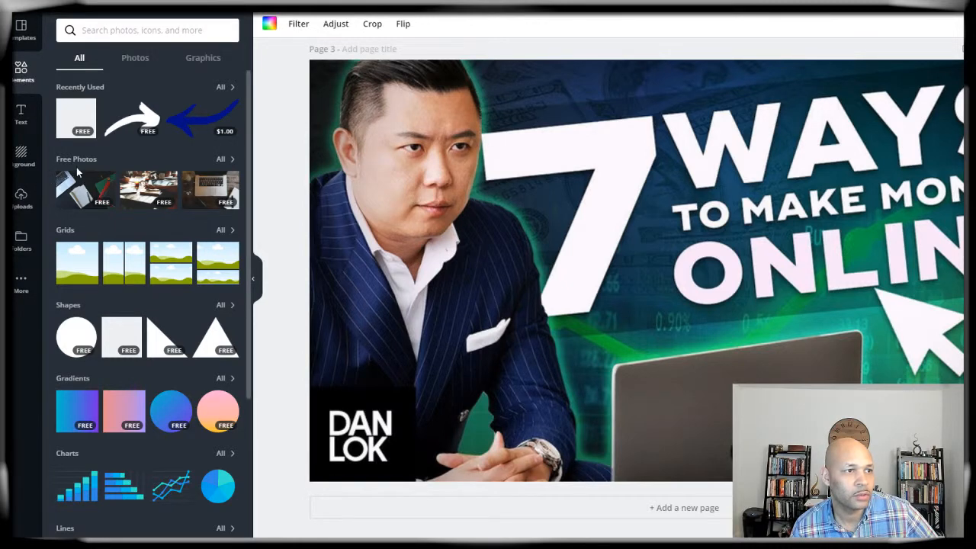
{"action": "scroll", "coordinate": [76, 168], "scroll_direction": "down", "scroll_amount": 3}
{"action": "scroll", "coordinate": [76, 168], "scroll_direction": "up", "scroll_amount": 3}
{"action": "scroll", "coordinate": [77, 166], "scroll_direction": "down", "scroll_amount": 2}
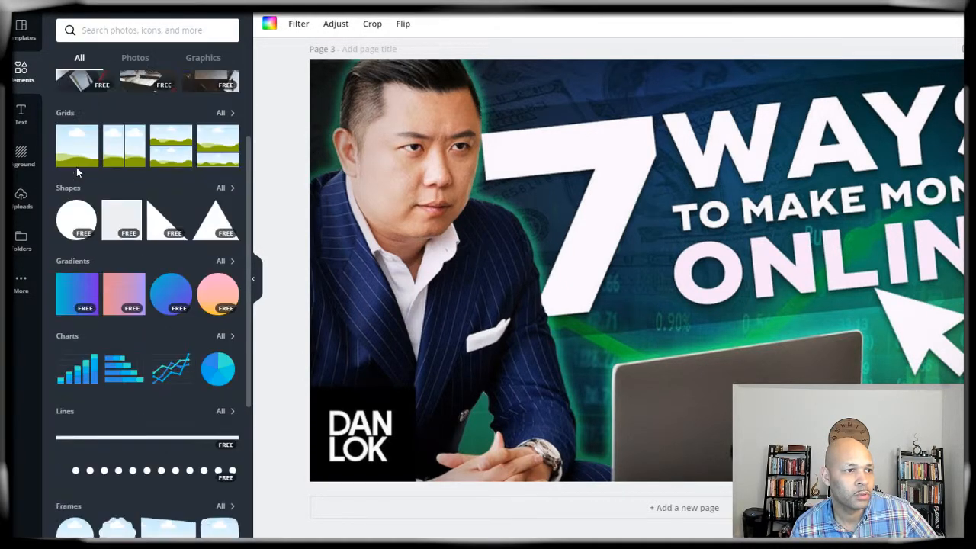
{"action": "left_click", "coordinate": [120, 216]}
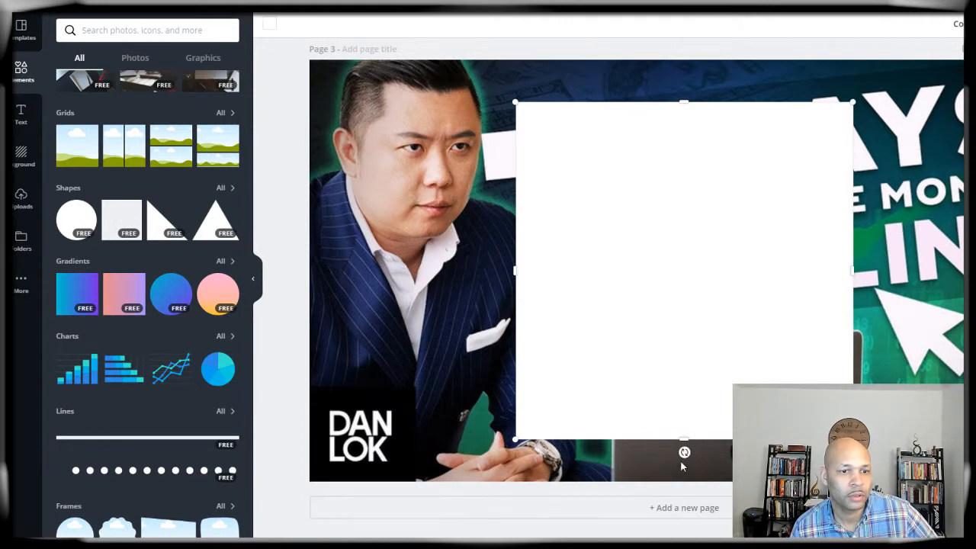
{"action": "left_click_drag", "start_coordinate": [683, 453], "coordinate": [685, 331]}
{"action": "left_click_drag", "start_coordinate": [666, 100], "coordinate": [570, 125]}
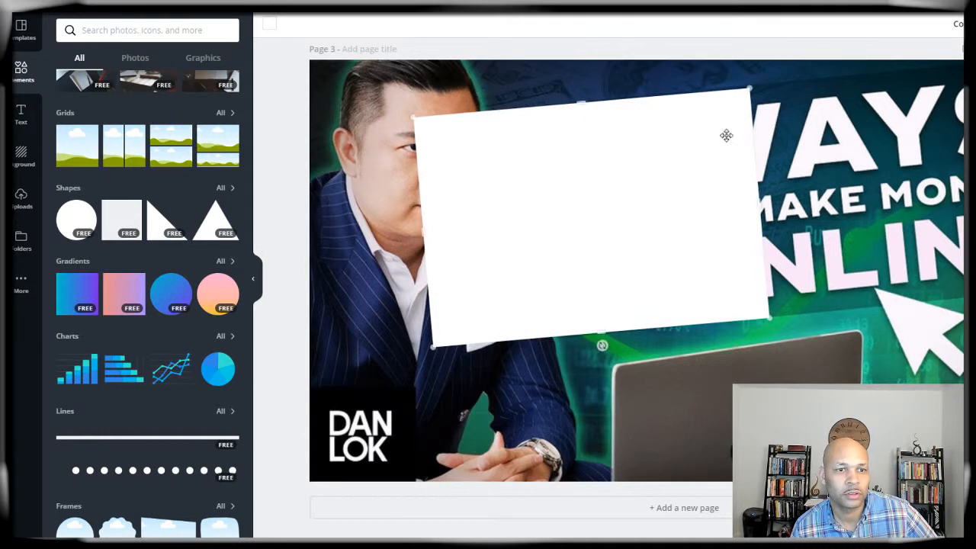
{"action": "left_click_drag", "start_coordinate": [760, 200], "coordinate": [969, 175]}
Step: Make the rectangle semi-transparent and colour it black
{"action": "left_click", "coordinate": [974, 24]}
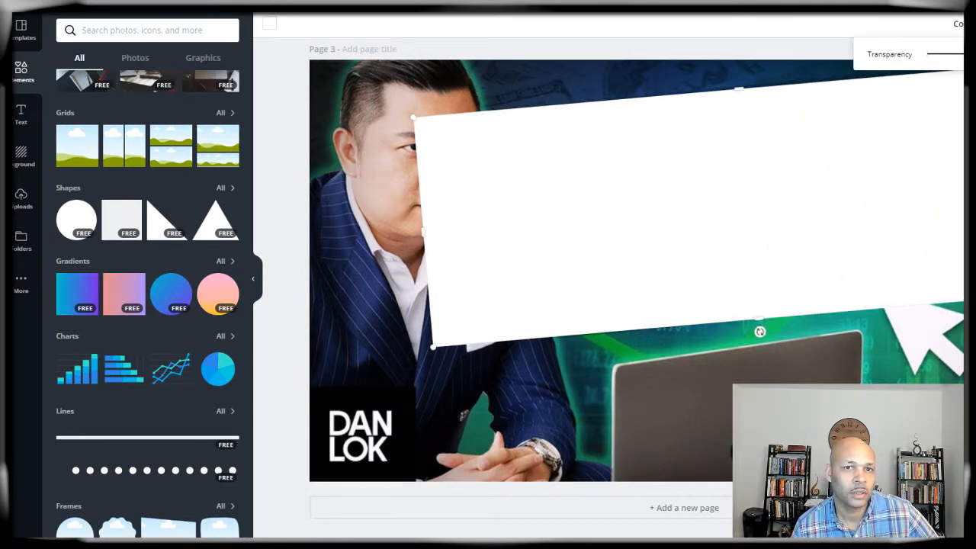
{"action": "mouse_move", "coordinate": [962, 54]}
{"action": "left_mouse_down"}
{"action": "mouse_move", "coordinate": [923, 57]}
{"action": "mouse_move", "coordinate": [968, 54]}
{"action": "mouse_move", "coordinate": [948, 56]}
{"action": "left_mouse_up"}
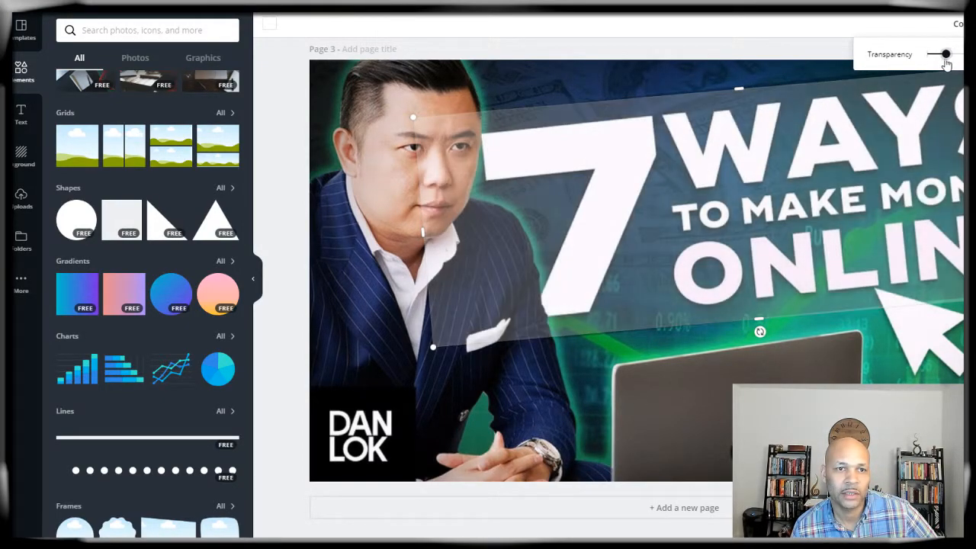
{"action": "left_click", "coordinate": [269, 26]}
{"action": "left_click", "coordinate": [105, 70]}
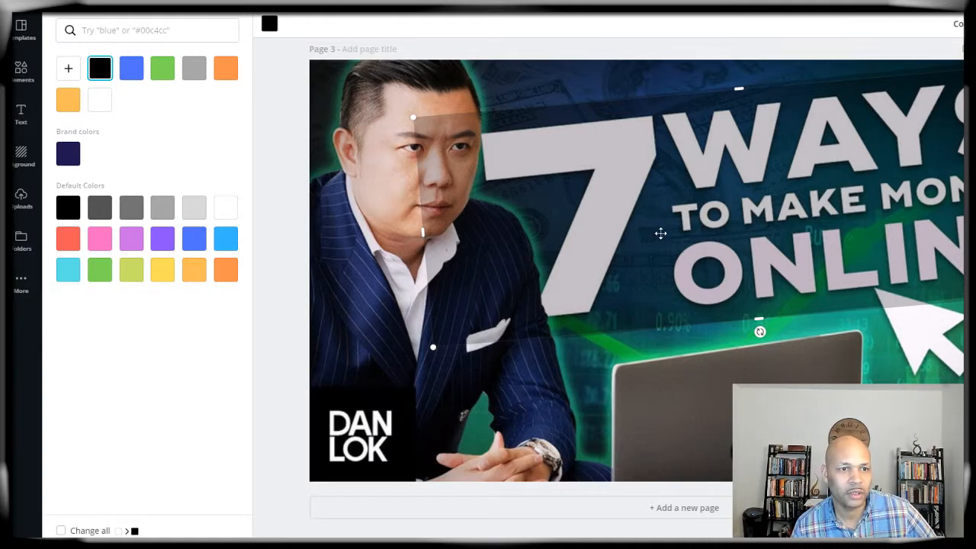
Step: Move the dark overlay lower on Page 3 and send it one layer back
{"action": "left_click_drag", "start_coordinate": [705, 186], "coordinate": [665, 151]}
{"action": "left_click_drag", "start_coordinate": [671, 191], "coordinate": [705, 466]}
{"action": "mouse_move", "coordinate": [677, 395]}
{"action": "left_mouse_down"}
{"action": "mouse_move", "coordinate": [671, 314]}
{"action": "mouse_move", "coordinate": [688, 405]}
{"action": "left_mouse_up"}
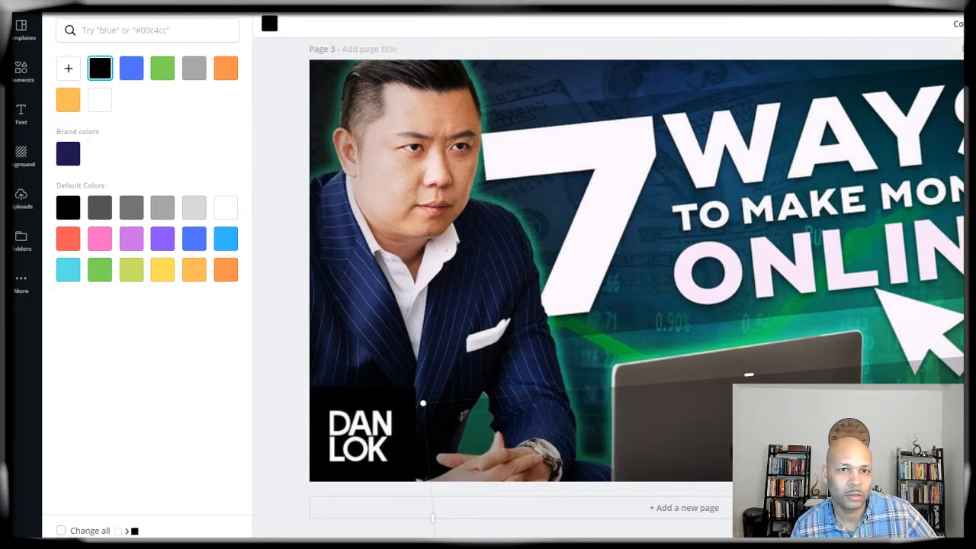
{"action": "left_click", "coordinate": [956, 23]}
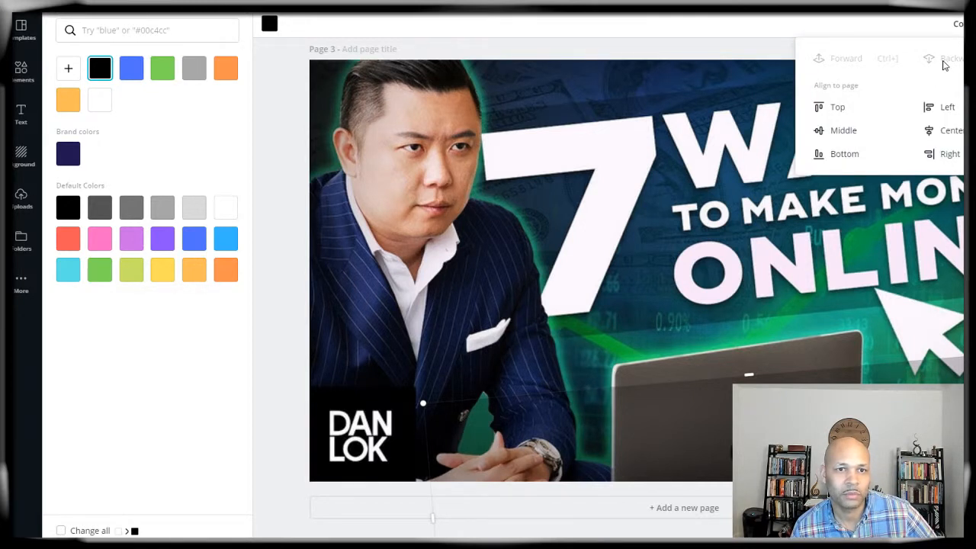
{"action": "left_click", "coordinate": [713, 187]}
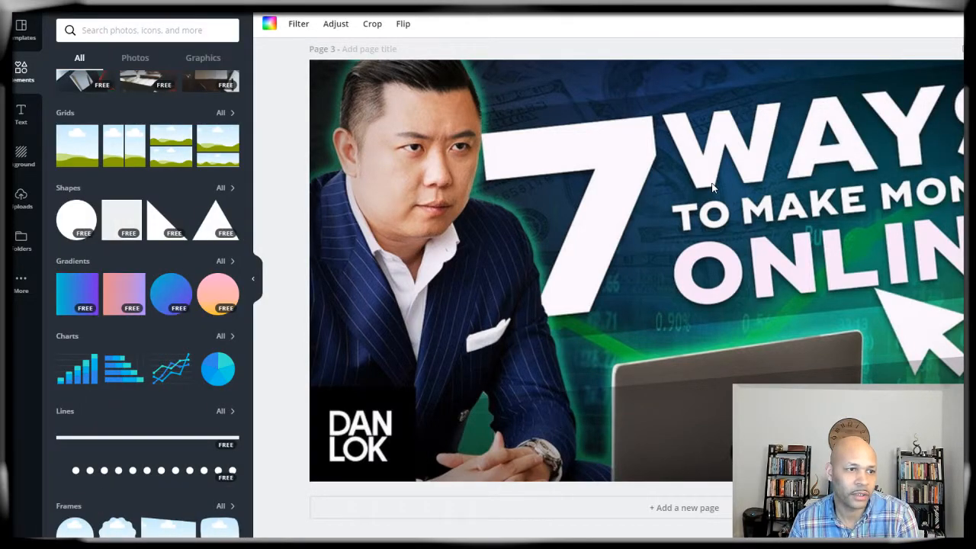
Step: Deselect the Page 2 photo and bring up the Text panel beside Page 3
{"action": "scroll", "coordinate": [713, 200], "scroll_direction": "up", "scroll_amount": 6}
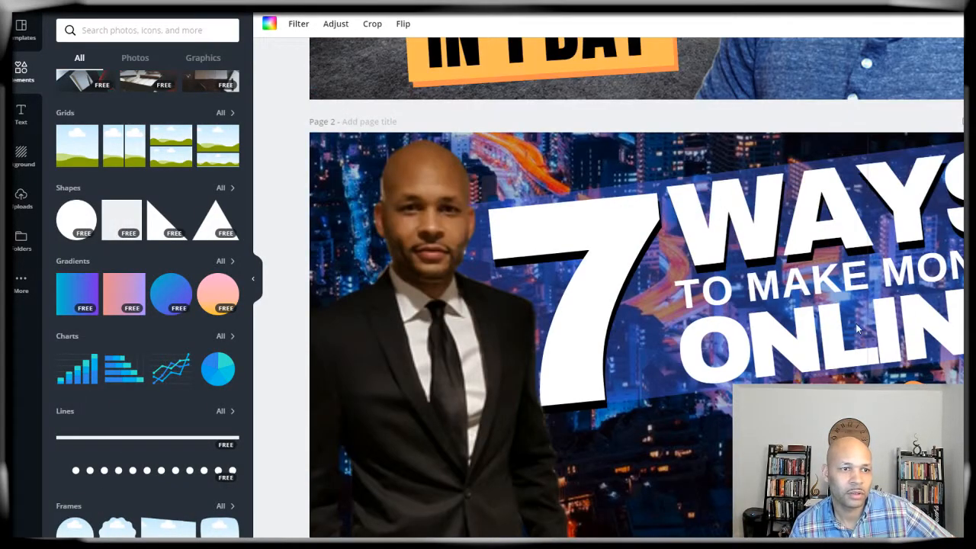
{"action": "scroll", "coordinate": [856, 328], "scroll_direction": "down", "scroll_amount": 6}
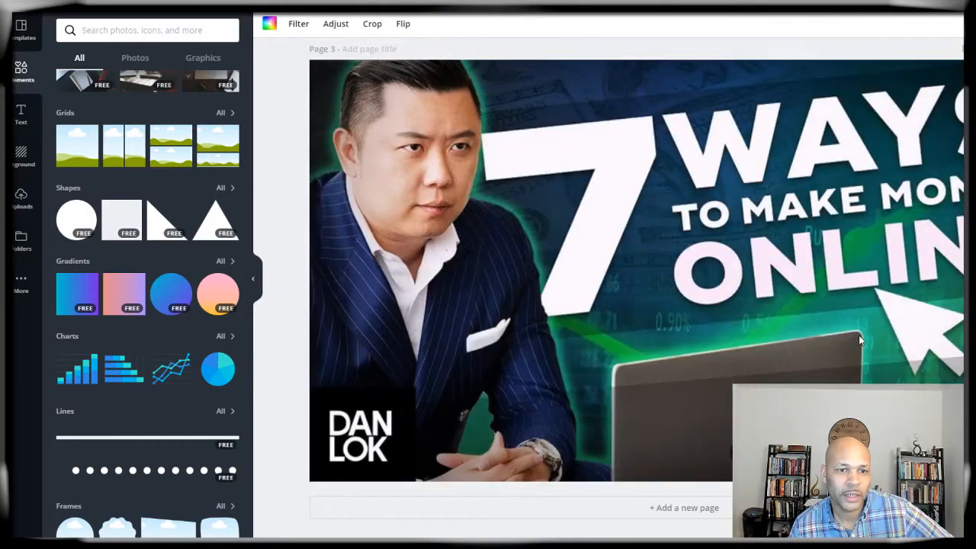
{"action": "scroll", "coordinate": [819, 327], "scroll_direction": "up", "scroll_amount": 5}
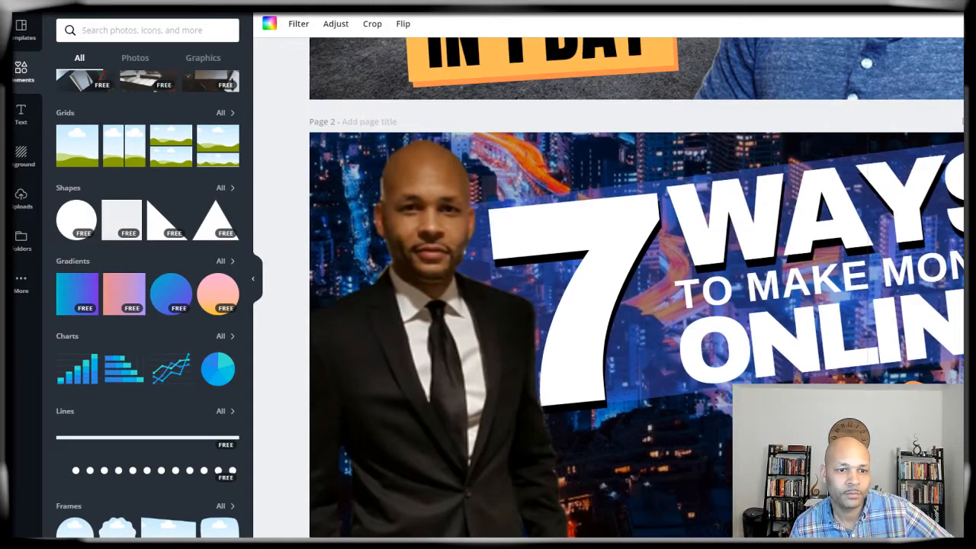
{"action": "left_click", "coordinate": [318, 165]}
{"action": "scroll", "coordinate": [338, 246], "scroll_direction": "down", "scroll_amount": 5}
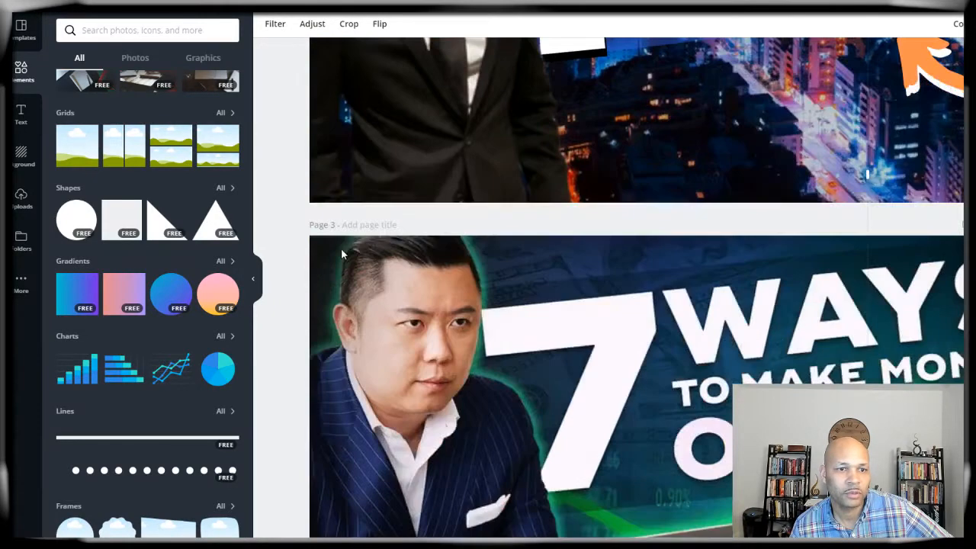
{"action": "left_click", "coordinate": [21, 114]}
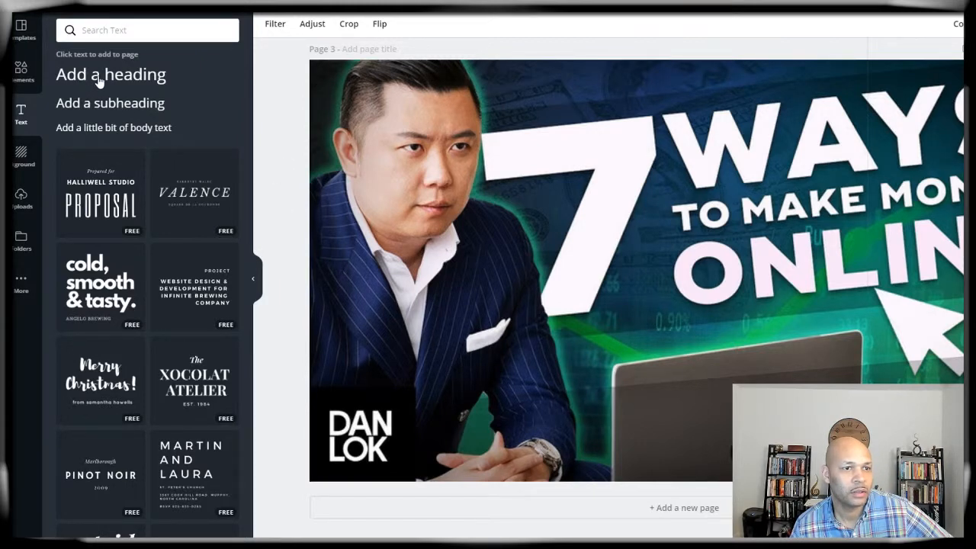
Step: Add a heading text box on Page 3 reading 'WAYS' in capitals
{"action": "left_click", "coordinate": [324, 276]}
{"action": "left_click", "coordinate": [277, 131]}
{"action": "left_click", "coordinate": [145, 83]}
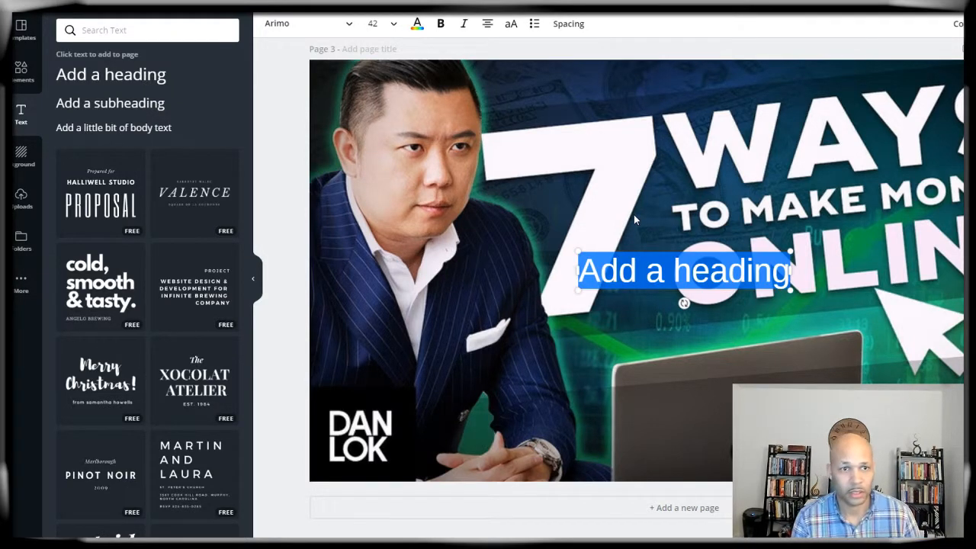
{"action": "type", "text": "ways"}
{"action": "key", "text": "BackSpace"}
{"action": "key", "text": "BackSpace"}
{"action": "key", "text": "BackSpace"}
{"action": "key", "text": "BackSpace"}
{"action": "type", "text": "WAYS"}
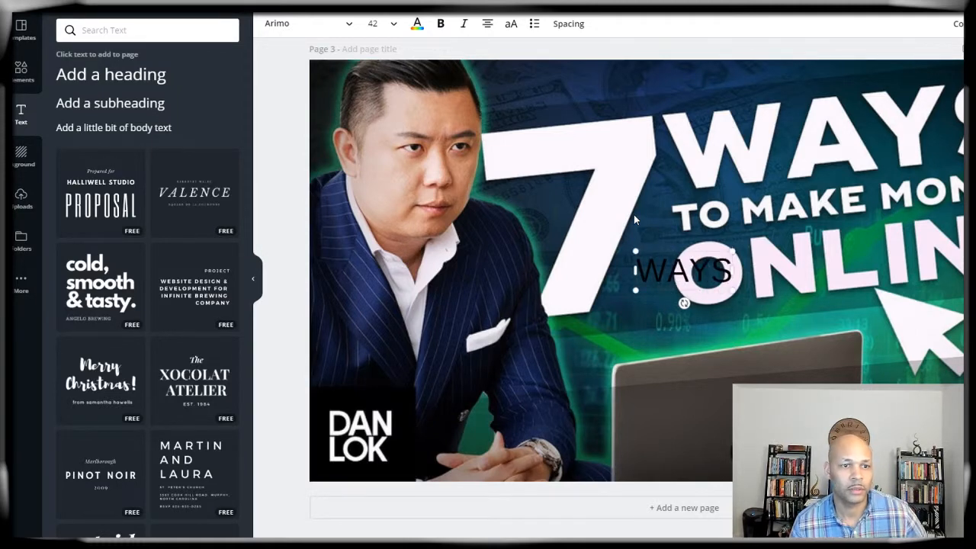
{"action": "left_click", "coordinate": [634, 328]}
Step: Set WAYS in Archivo Black at size 154, tilt it slightly and align it over the white WAYS
{"action": "left_click", "coordinate": [654, 288]}
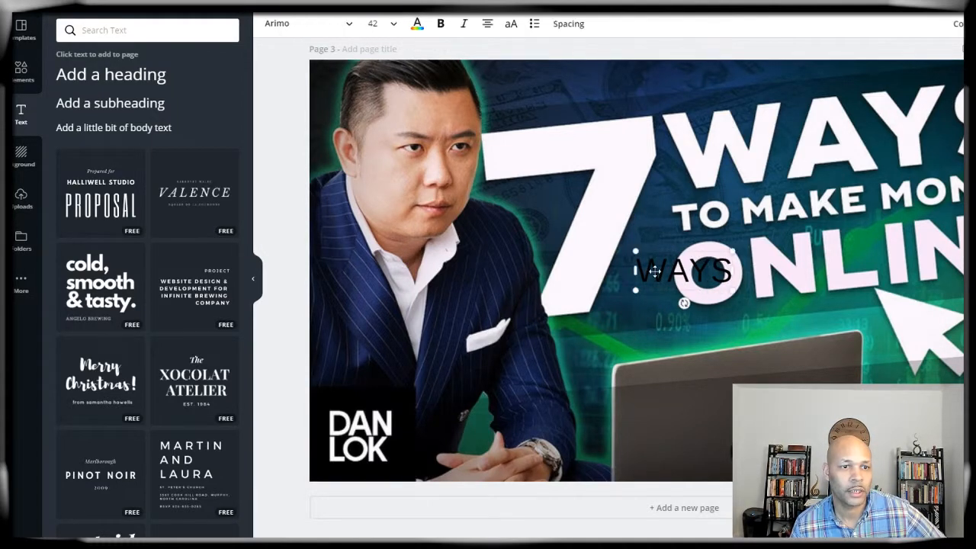
{"action": "left_click", "coordinate": [280, 29]}
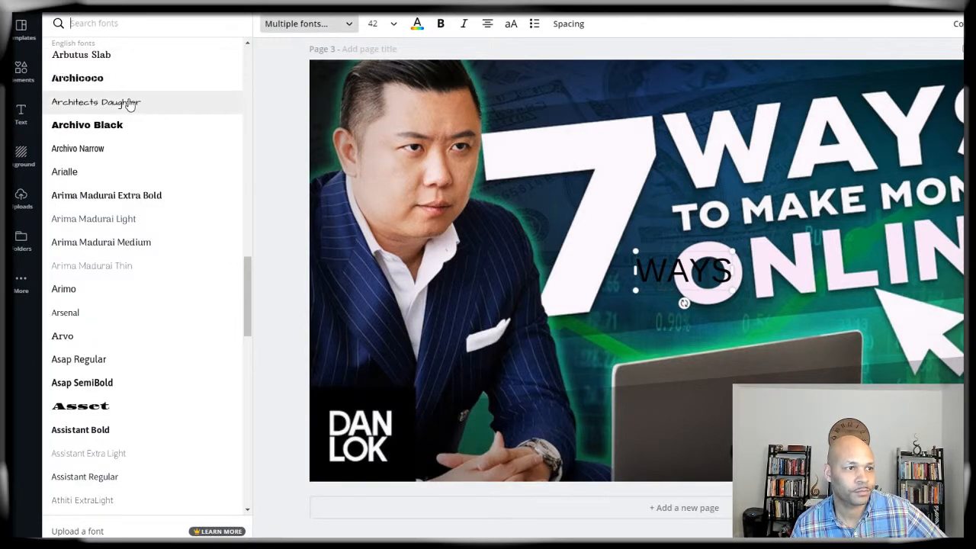
{"action": "left_click", "coordinate": [124, 125]}
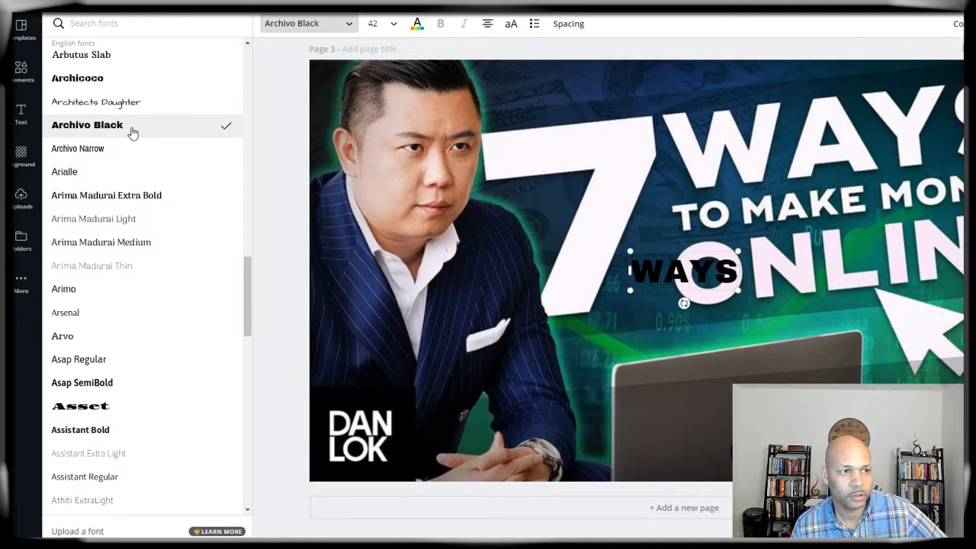
{"action": "left_click_drag", "start_coordinate": [736, 290], "coordinate": [957, 381]}
{"action": "left_click_drag", "start_coordinate": [856, 341], "coordinate": [842, 155]}
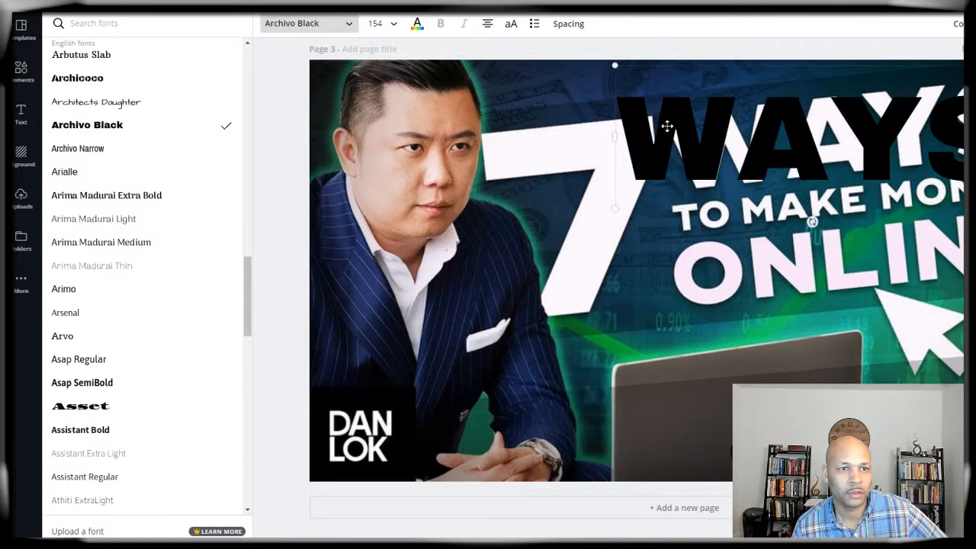
{"action": "left_click_drag", "start_coordinate": [811, 221], "coordinate": [816, 209]}
{"action": "left_click_drag", "start_coordinate": [631, 138], "coordinate": [674, 136]}
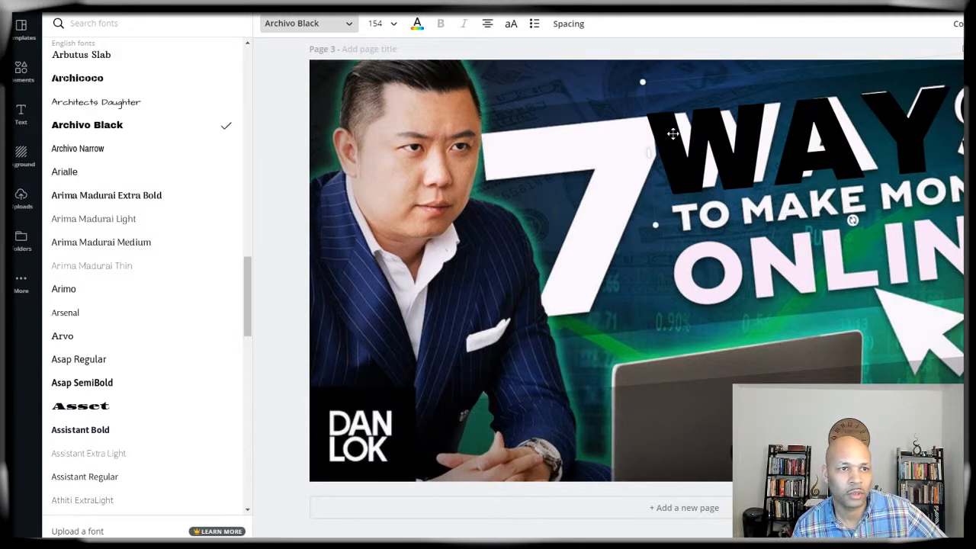
{"action": "mouse_move", "coordinate": [646, 156]}
{"action": "left_mouse_down"}
{"action": "mouse_move", "coordinate": [665, 157]}
{"action": "mouse_move", "coordinate": [642, 156]}
{"action": "left_mouse_up"}
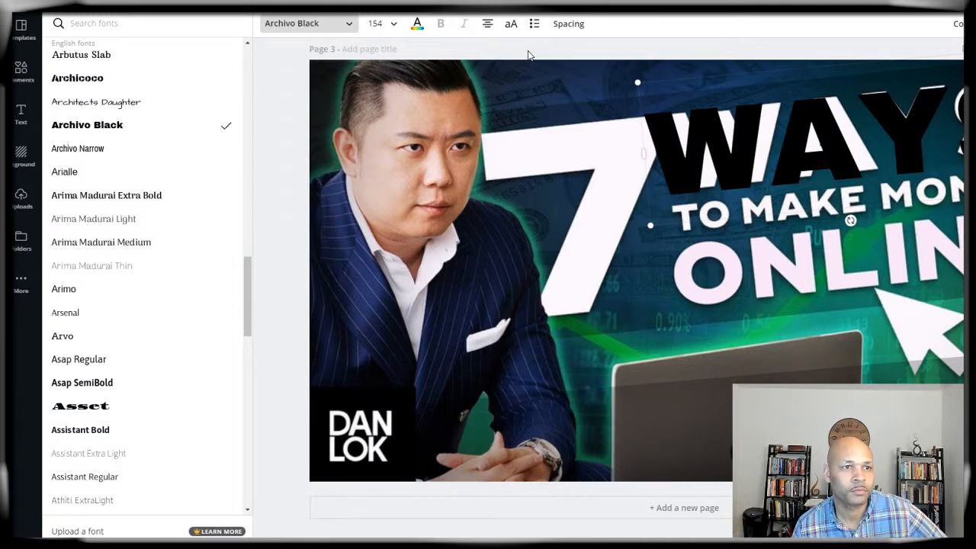
Step: Tighten the WAYS letter spacing, tilt it to -6° and align it over the original headline
{"action": "left_click", "coordinate": [566, 27]}
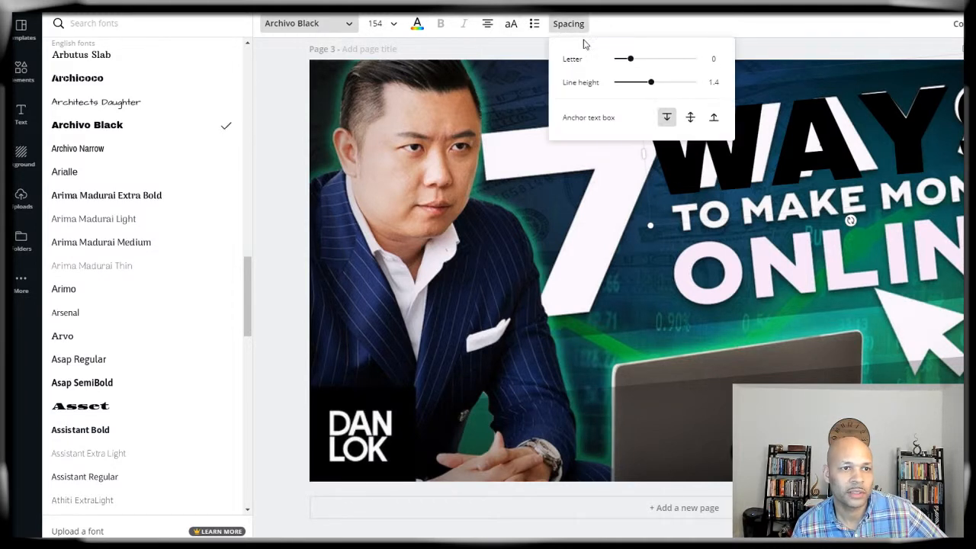
{"action": "left_click_drag", "start_coordinate": [628, 58], "coordinate": [622, 63]}
{"action": "left_click_drag", "start_coordinate": [769, 165], "coordinate": [766, 155]}
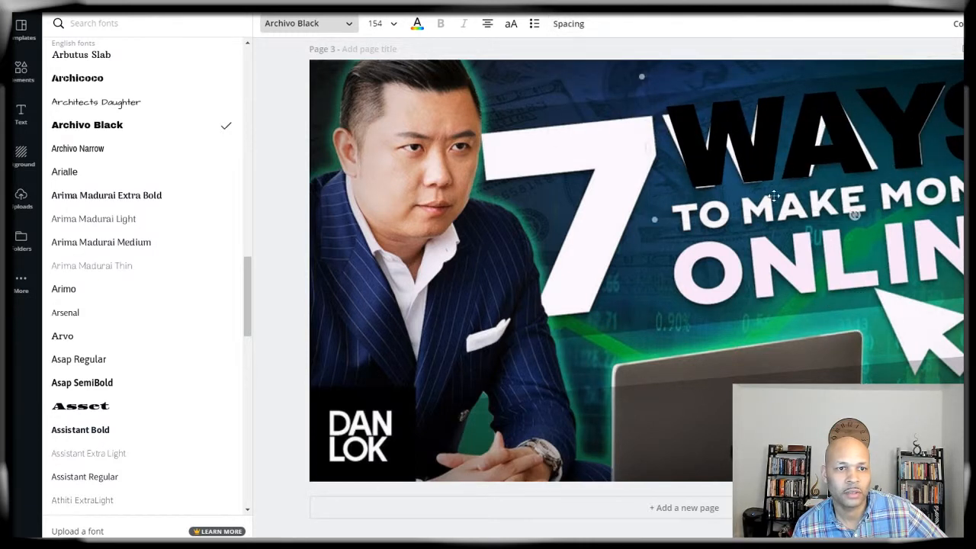
{"action": "left_click_drag", "start_coordinate": [853, 215], "coordinate": [852, 210]}
{"action": "left_click_drag", "start_coordinate": [826, 153], "coordinate": [827, 153]}
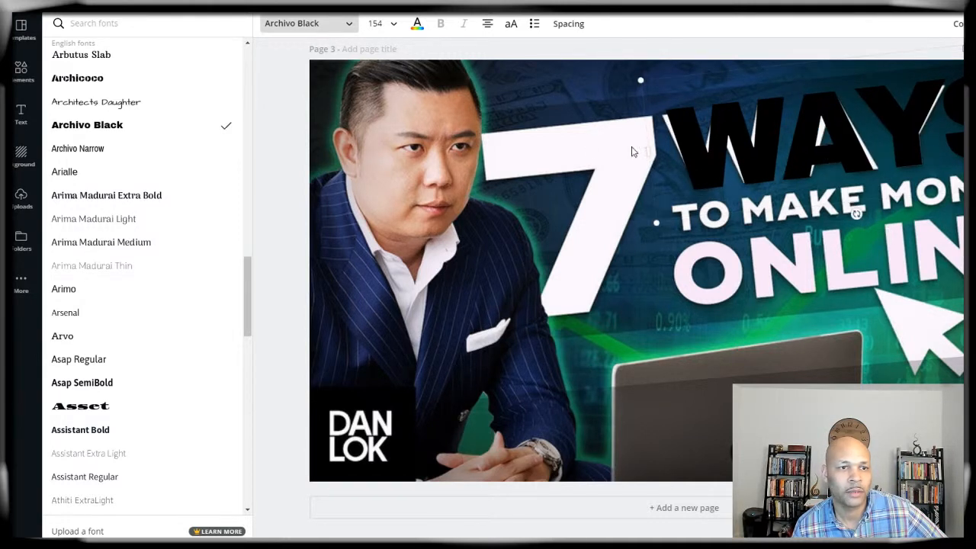
Step: Colour the WAYS heading white
{"action": "left_click", "coordinate": [412, 25]}
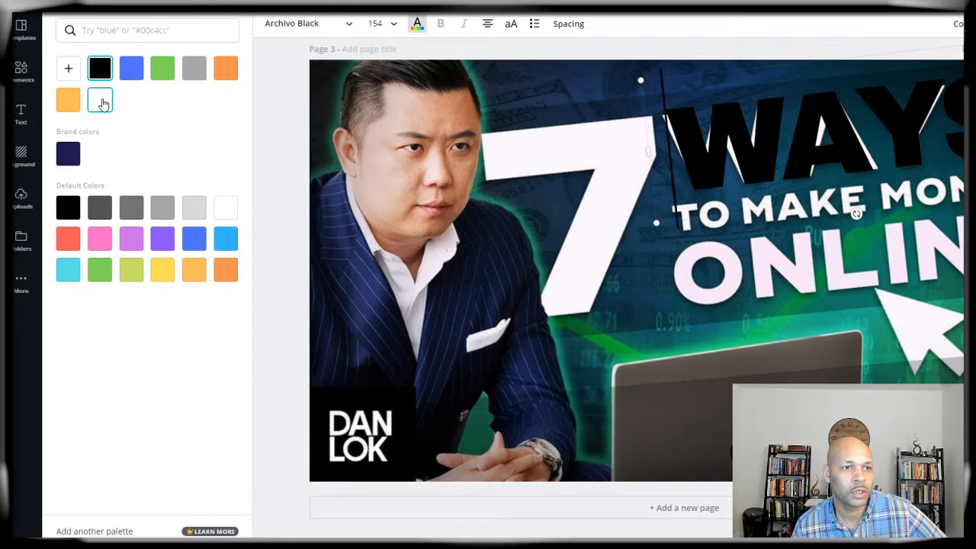
{"action": "left_click", "coordinate": [102, 102]}
{"action": "left_click", "coordinate": [344, 100]}
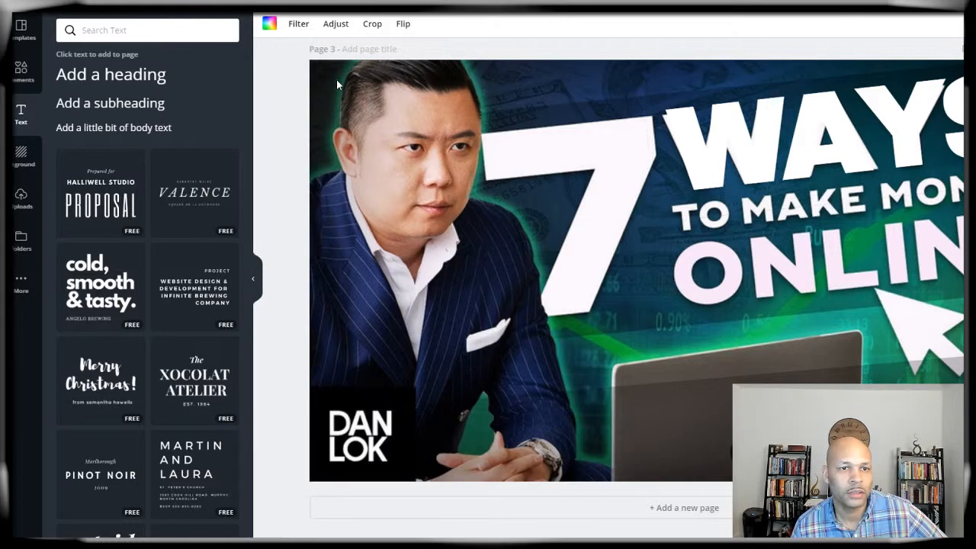
Step: Widen the editor on both sides so the whole 7 WAYS TO MAKE MONEY ONLINE thumbnail fits
{"action": "double_click", "coordinate": [336, 78]}
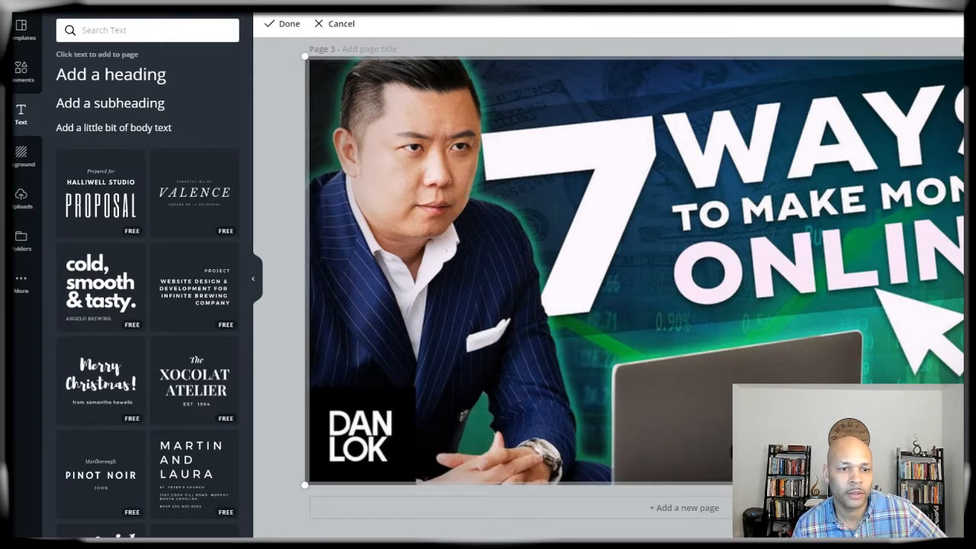
{"action": "key", "text": "Escape"}
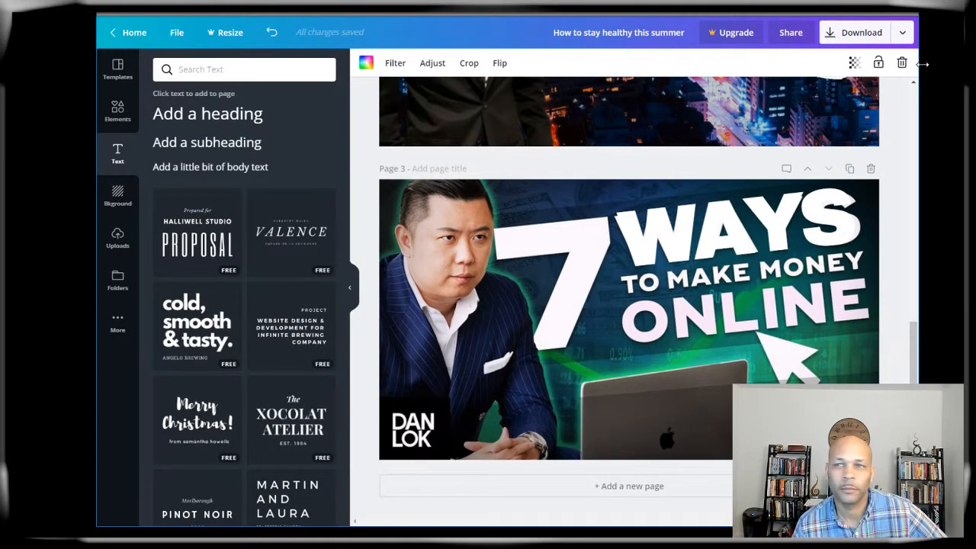
{"action": "left_click_drag", "start_coordinate": [922, 64], "coordinate": [962, 65]}
{"action": "left_click_drag", "start_coordinate": [90, 157], "coordinate": [11, 156]}
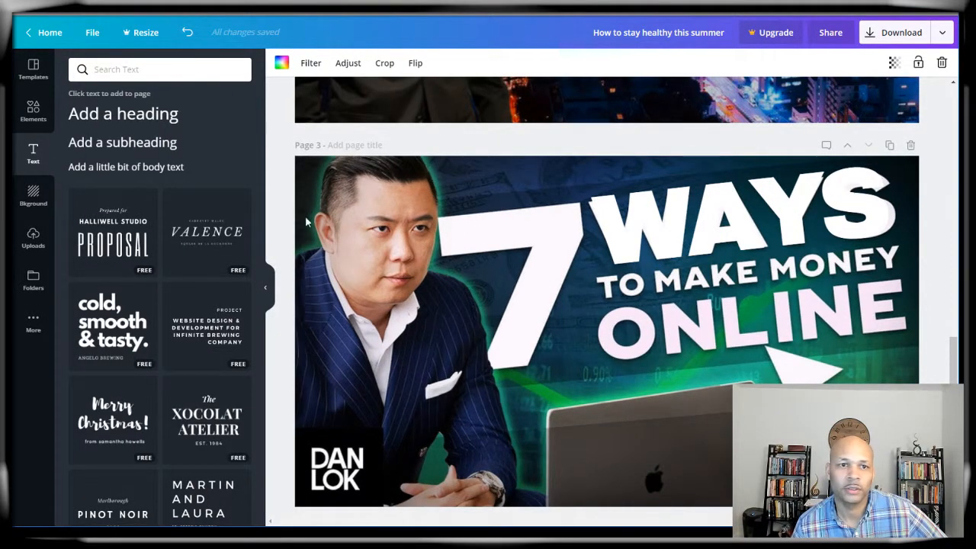
Step: Lower the Page 3 photo's transparency to 16 so it looks dark and faded
{"action": "left_click", "coordinate": [895, 72]}
{"action": "left_click_drag", "start_coordinate": [867, 93], "coordinate": [797, 93]}
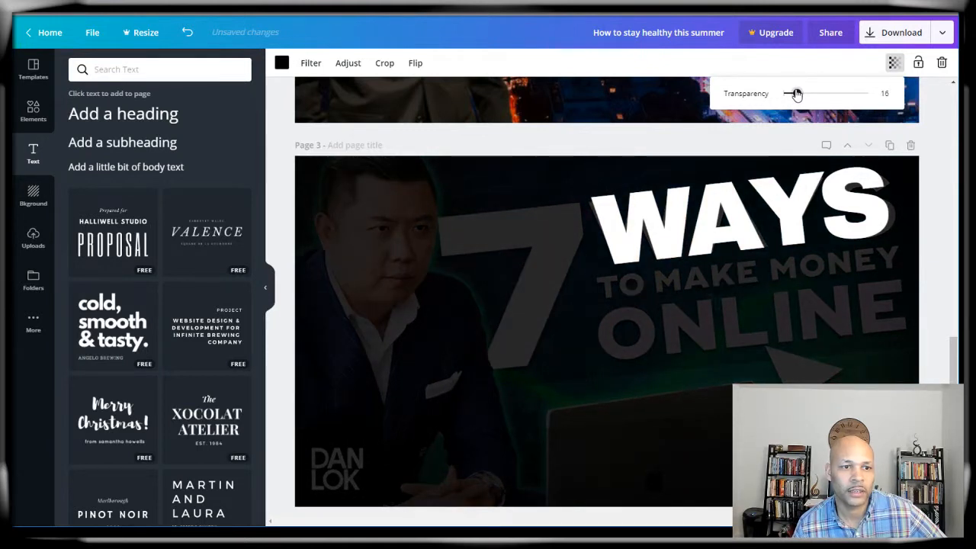
{"action": "left_click", "coordinate": [492, 205]}
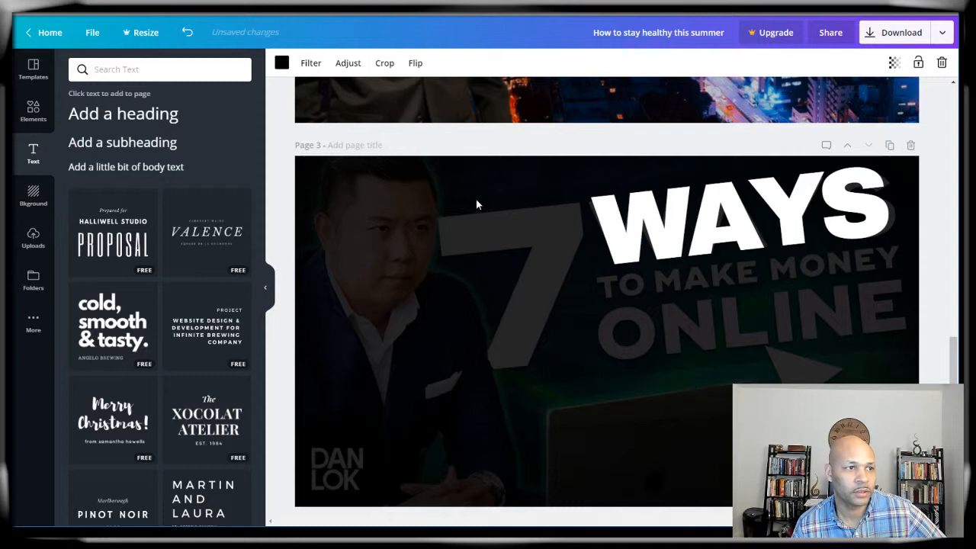
Step: Add a '7' heading, enlarge it to size 355 and place it beside WAYS
{"action": "left_click", "coordinate": [161, 125]}
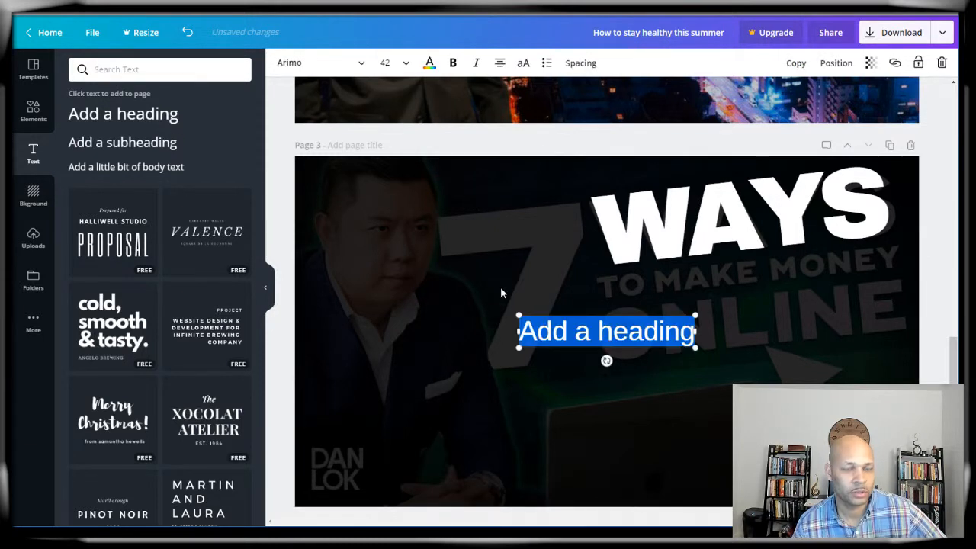
{"action": "type", "text": "7"}
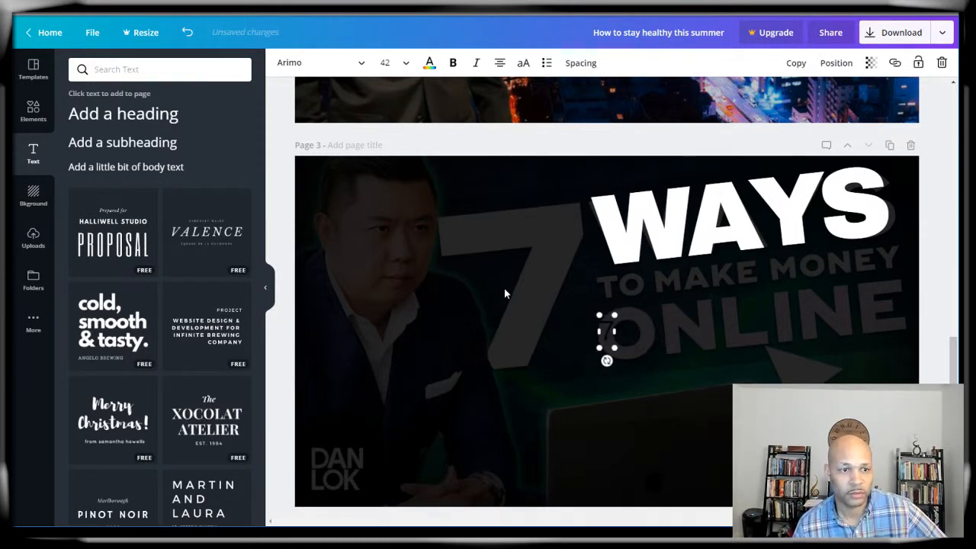
{"action": "left_click", "coordinate": [645, 407]}
{"action": "left_click", "coordinate": [602, 335]}
{"action": "left_click_drag", "start_coordinate": [599, 349], "coordinate": [476, 430]}
{"action": "left_click_drag", "start_coordinate": [591, 370], "coordinate": [547, 243]}
{"action": "left_click_drag", "start_coordinate": [503, 335], "coordinate": [442, 465]}
{"action": "left_click_drag", "start_coordinate": [505, 479], "coordinate": [519, 442]}
{"action": "left_click_drag", "start_coordinate": [507, 322], "coordinate": [522, 288]}
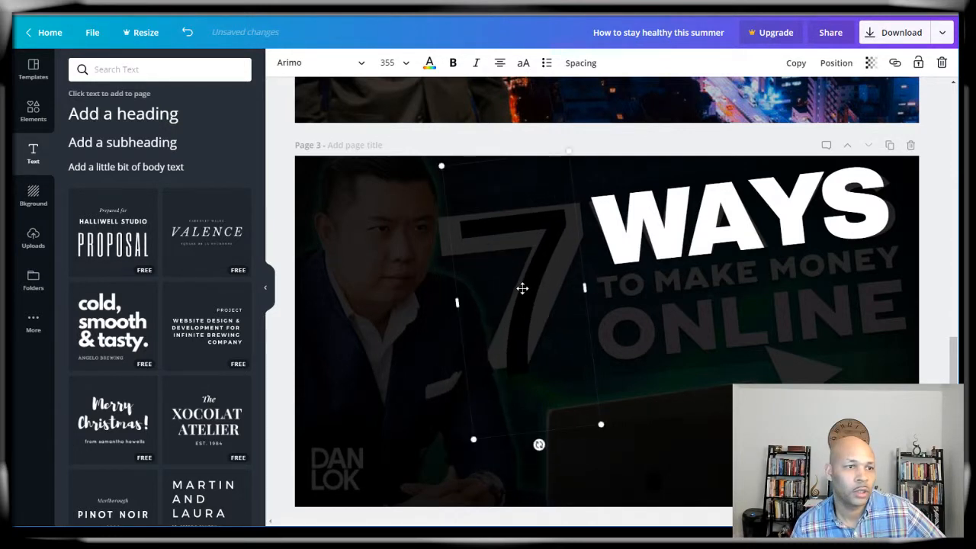
Step: Set the 7 in Barlow Black and straighten it to a -2° tilt
{"action": "left_click", "coordinate": [297, 63]}
{"action": "left_click", "coordinate": [90, 402]}
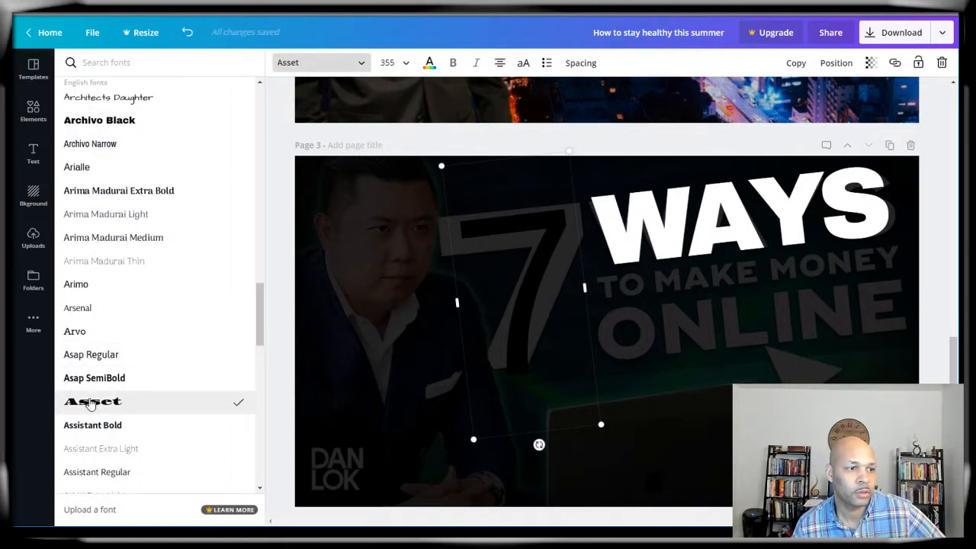
{"action": "scroll", "coordinate": [114, 191], "scroll_direction": "down", "scroll_amount": 5}
{"action": "left_click", "coordinate": [89, 289]}
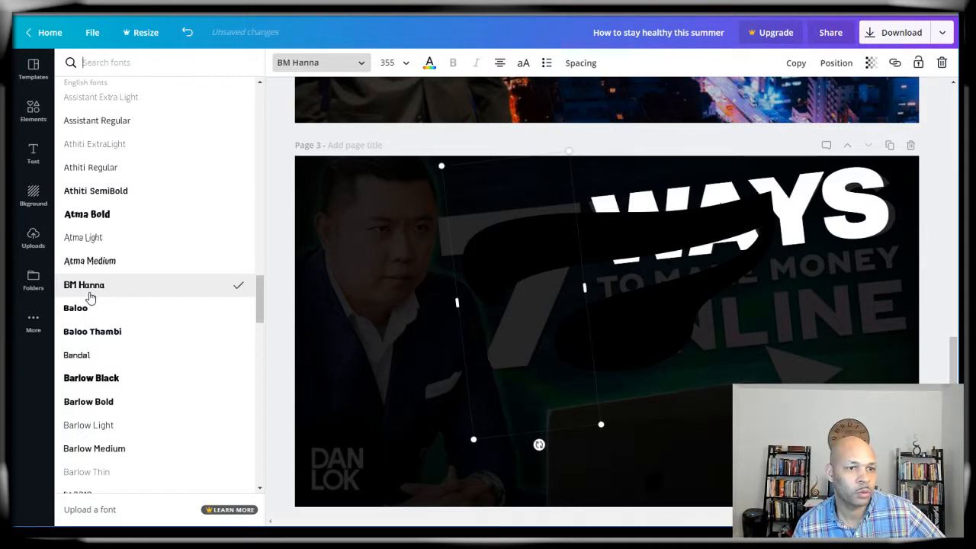
{"action": "left_click", "coordinate": [93, 378]}
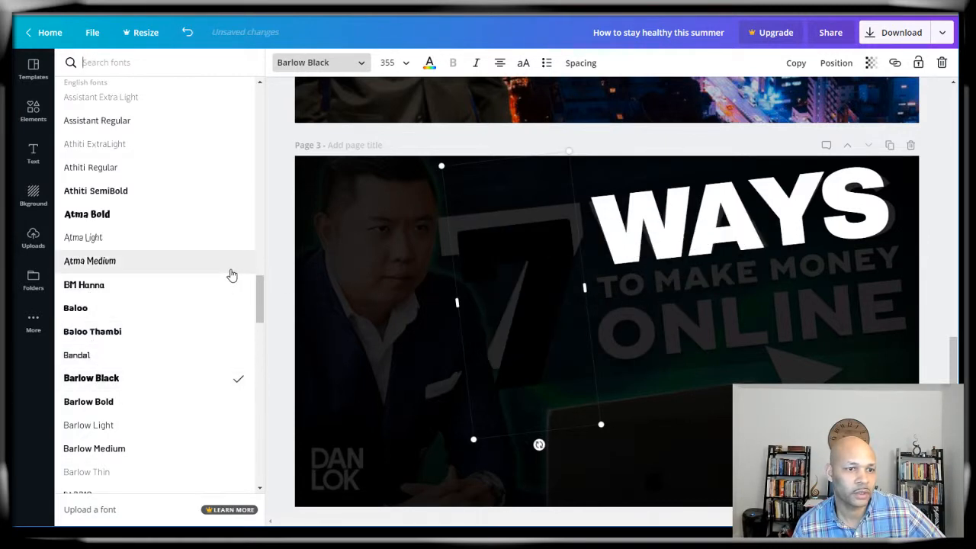
{"action": "left_click_drag", "start_coordinate": [539, 443], "coordinate": [528, 444]}
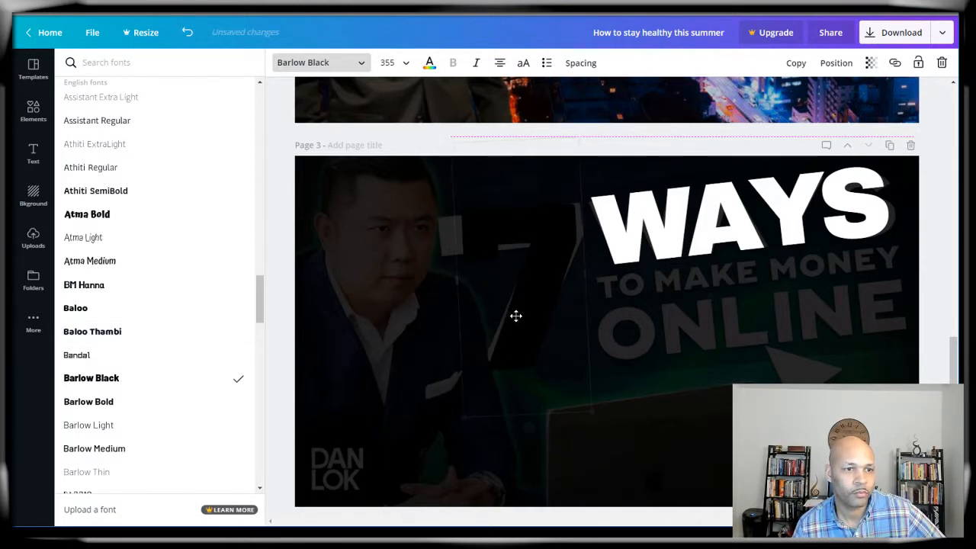
Step: Make the 7 white and nudge it slightly up next to WAYS
{"action": "left_click", "coordinate": [429, 62]}
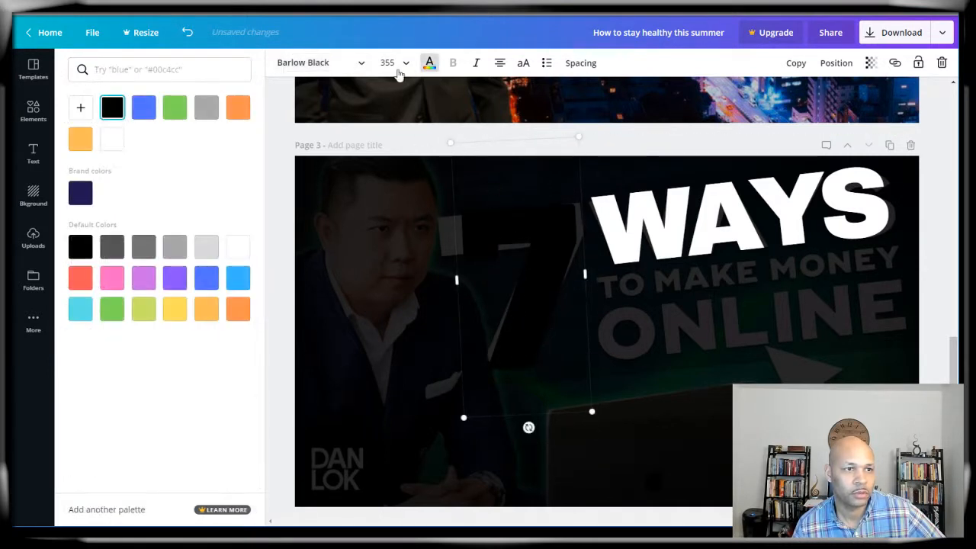
{"action": "left_click", "coordinate": [117, 149]}
{"action": "left_click", "coordinate": [681, 455]}
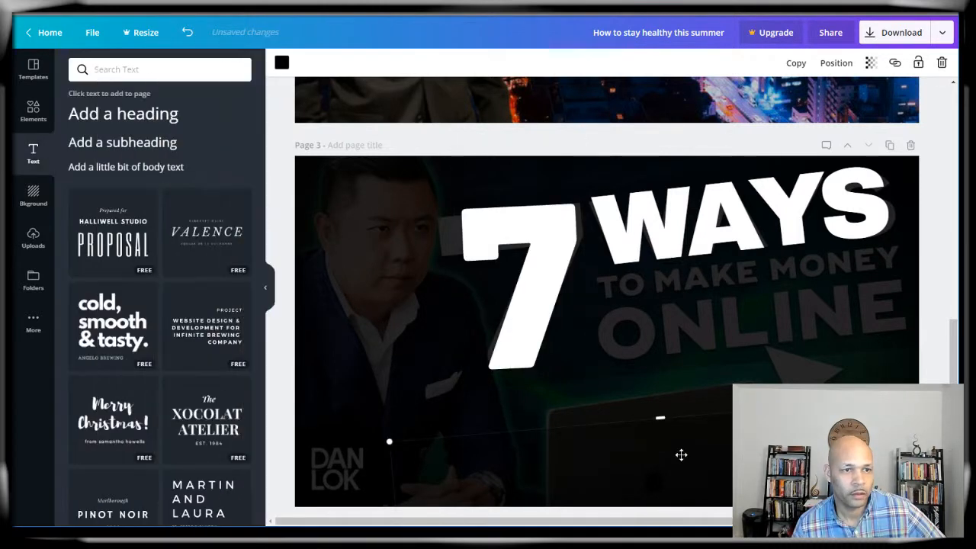
{"action": "left_click_drag", "start_coordinate": [509, 332], "coordinate": [511, 323]}
{"action": "left_click", "coordinate": [682, 439]}
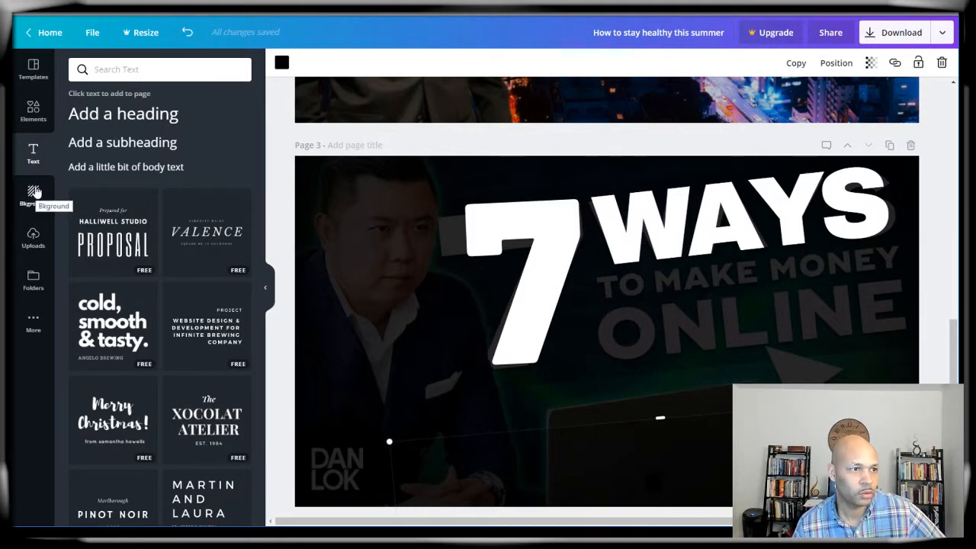
{"action": "left_click", "coordinate": [282, 241]}
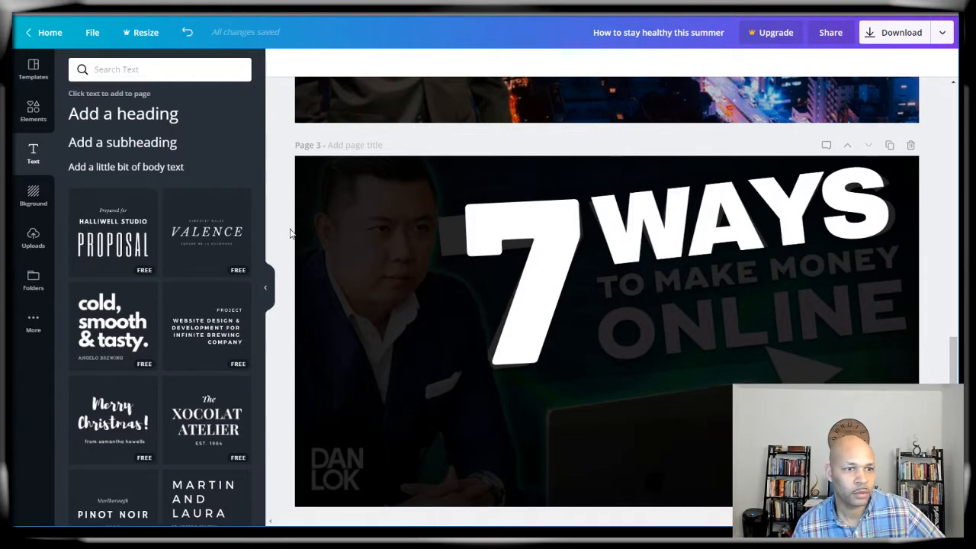
Step: Add a square shape, turn it into a green band tilted about 7° spanning the page
{"action": "left_click", "coordinate": [29, 120]}
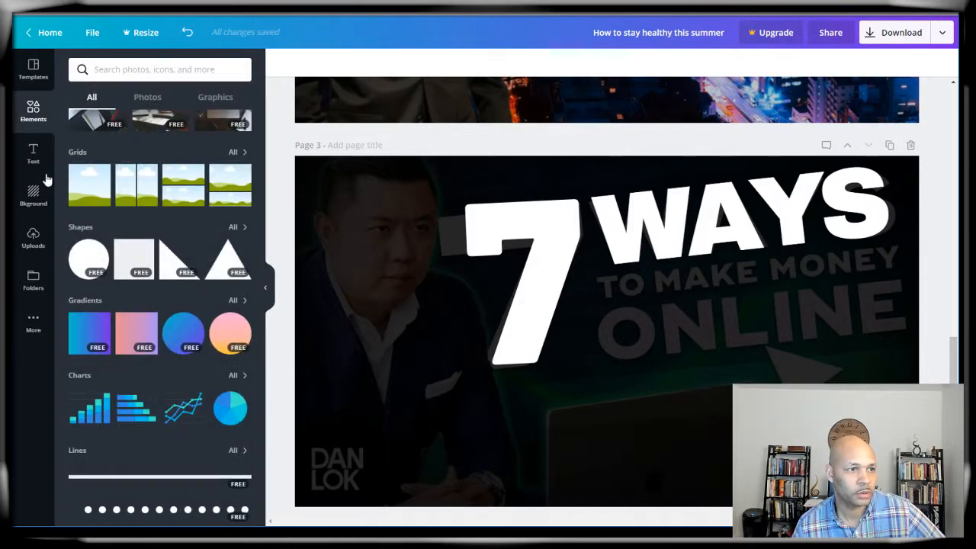
{"action": "left_click", "coordinate": [134, 257]}
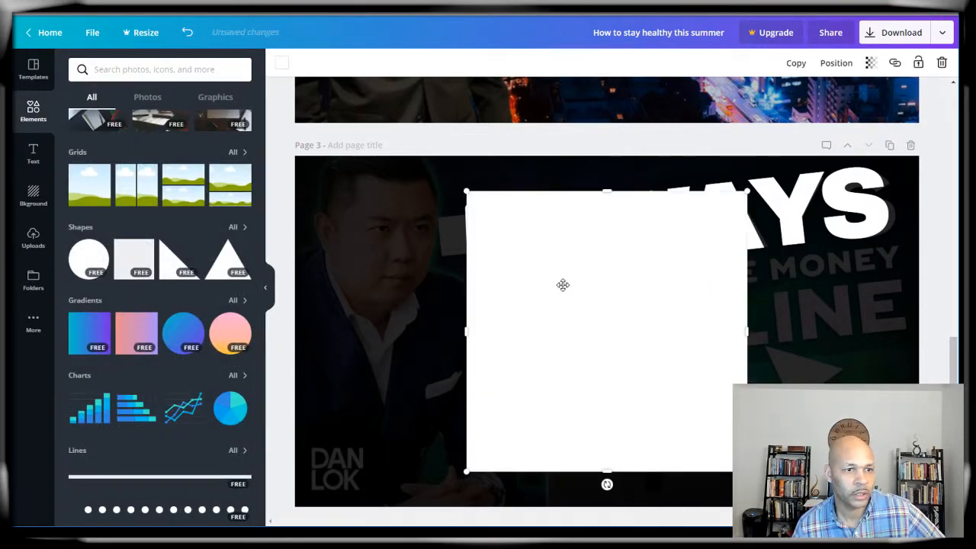
{"action": "left_click_drag", "start_coordinate": [562, 287], "coordinate": [523, 279]}
{"action": "left_click_drag", "start_coordinate": [570, 462], "coordinate": [570, 372]}
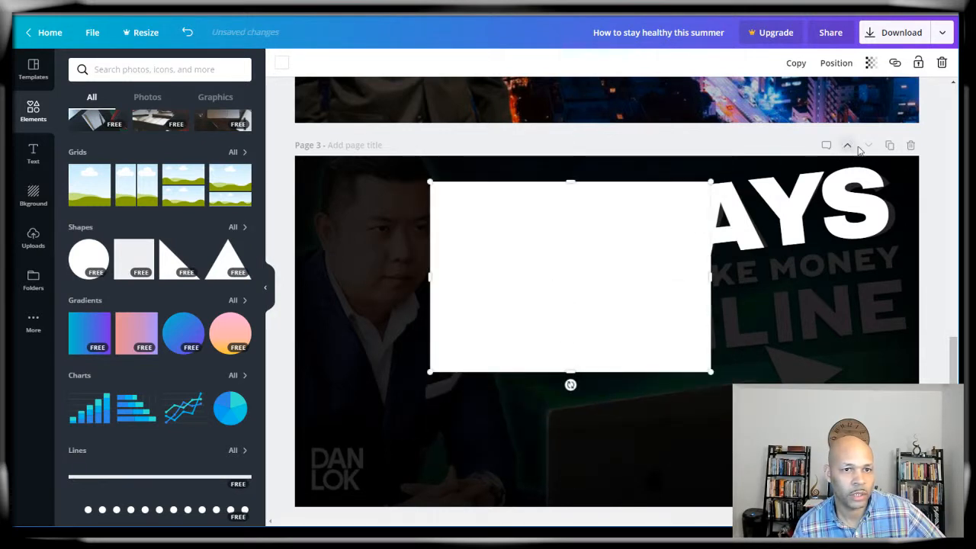
{"action": "left_click", "coordinate": [283, 66]}
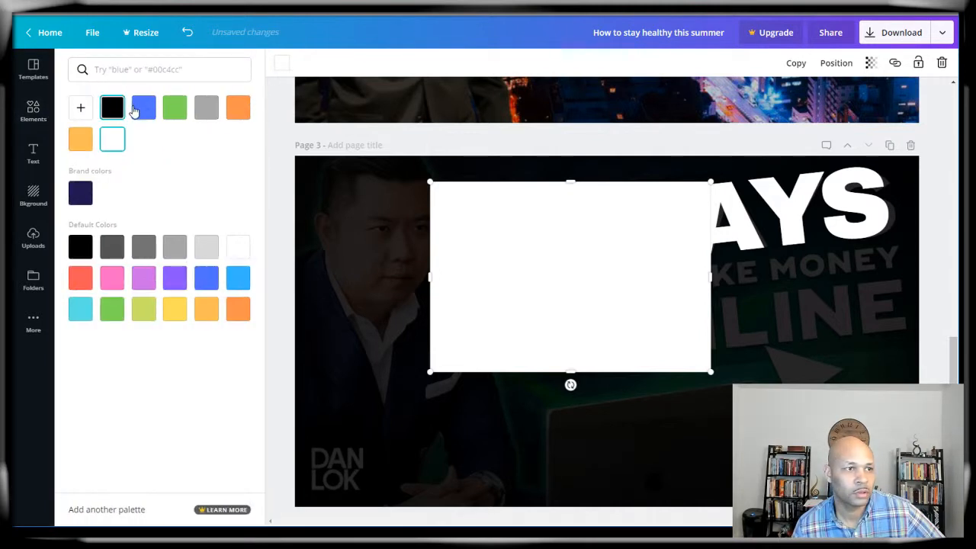
{"action": "left_click", "coordinate": [238, 279]}
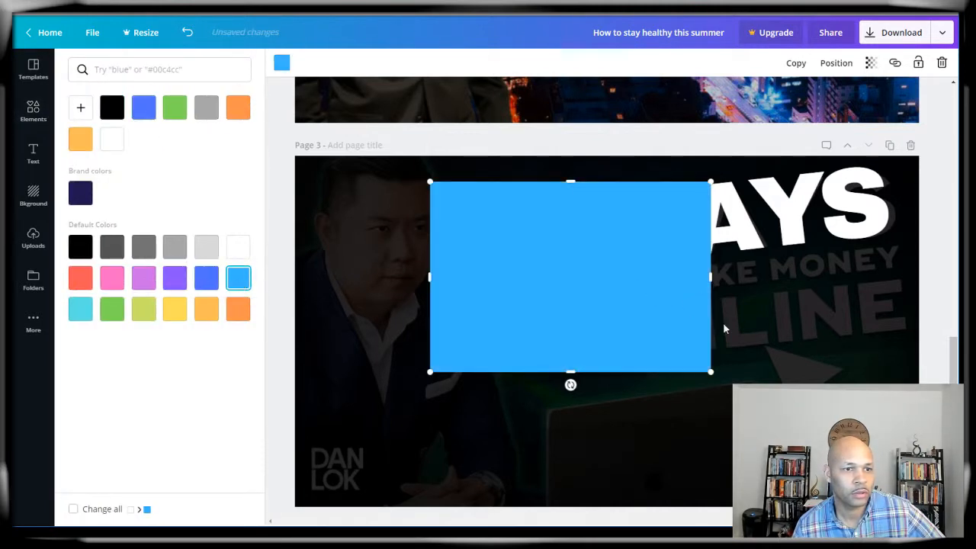
{"action": "left_click_drag", "start_coordinate": [570, 385], "coordinate": [577, 382]}
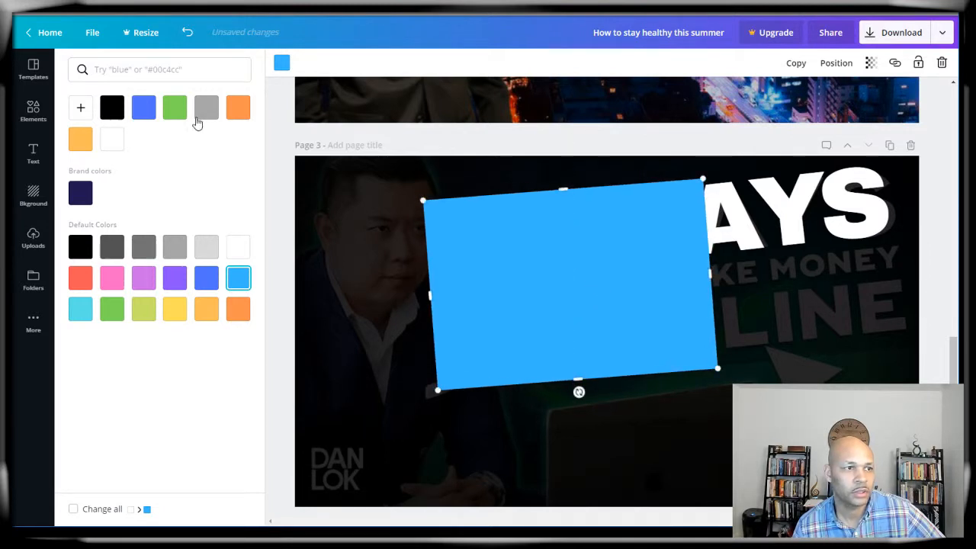
{"action": "left_click", "coordinate": [175, 112]}
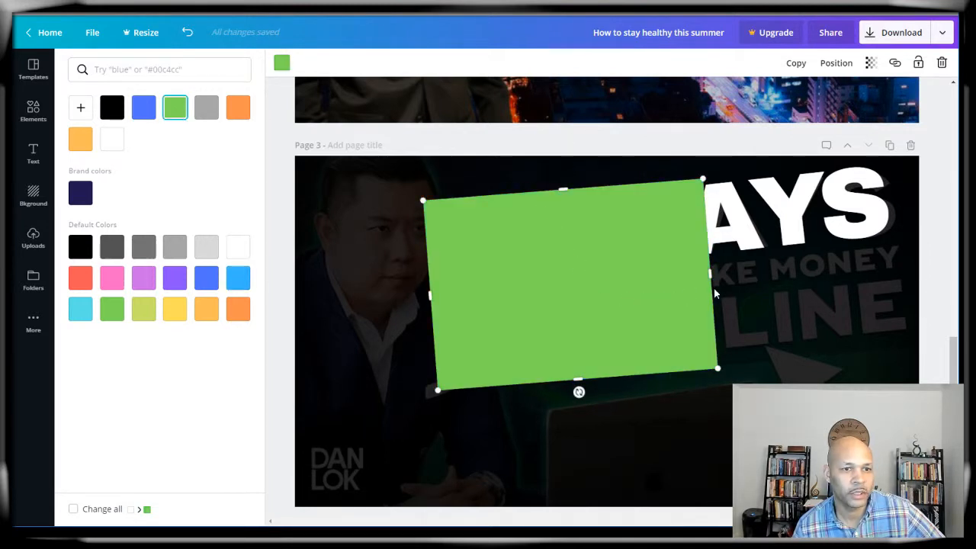
{"action": "left_click_drag", "start_coordinate": [712, 276], "coordinate": [942, 214]}
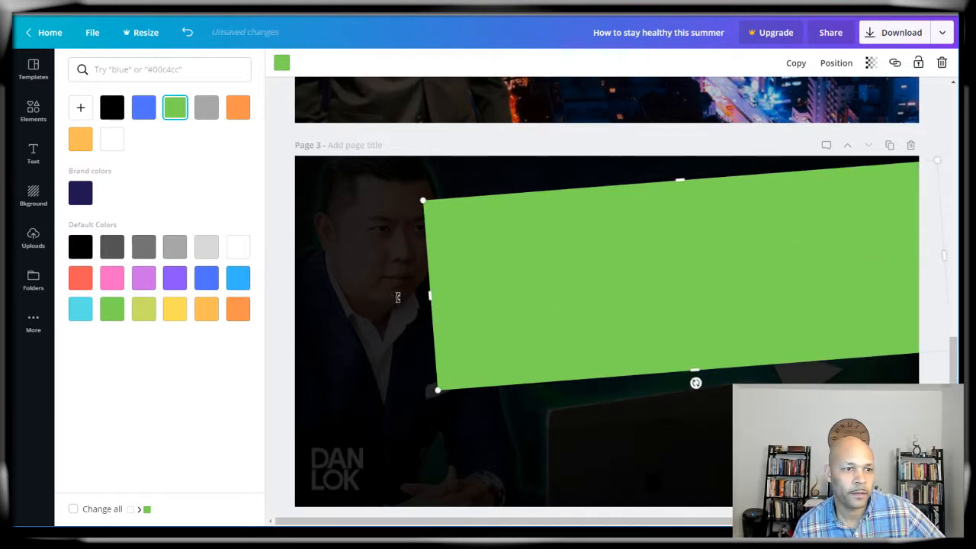
{"action": "left_click_drag", "start_coordinate": [397, 297], "coordinate": [266, 305]}
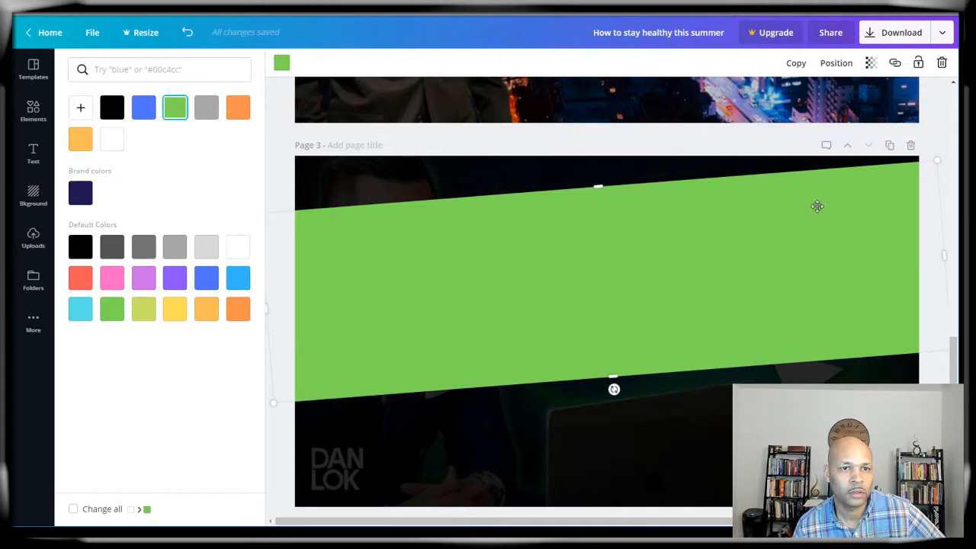
Step: Send the green band back behind the 7 and WAYS and set its transparency to 20
{"action": "left_click", "coordinate": [836, 63]}
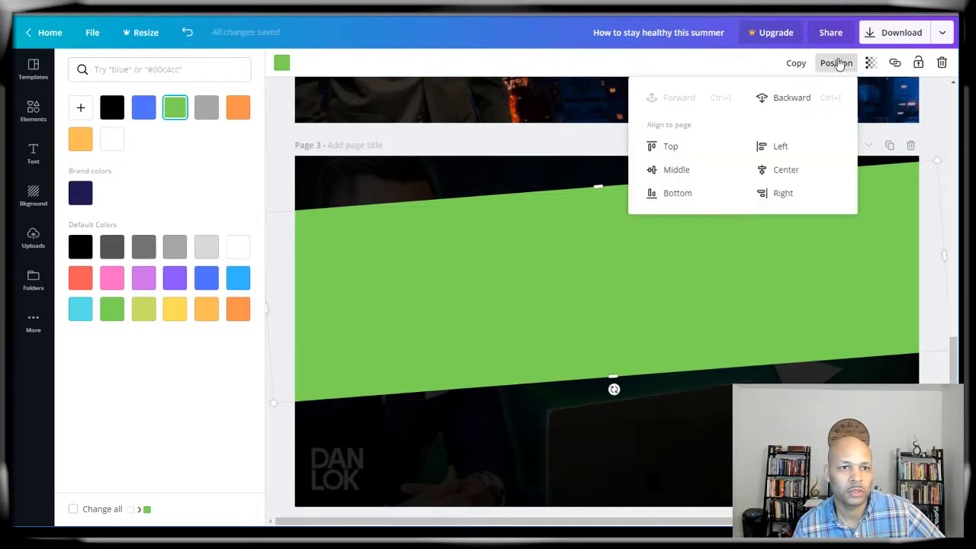
{"action": "left_click", "coordinate": [790, 105]}
{"action": "left_click", "coordinate": [790, 105]}
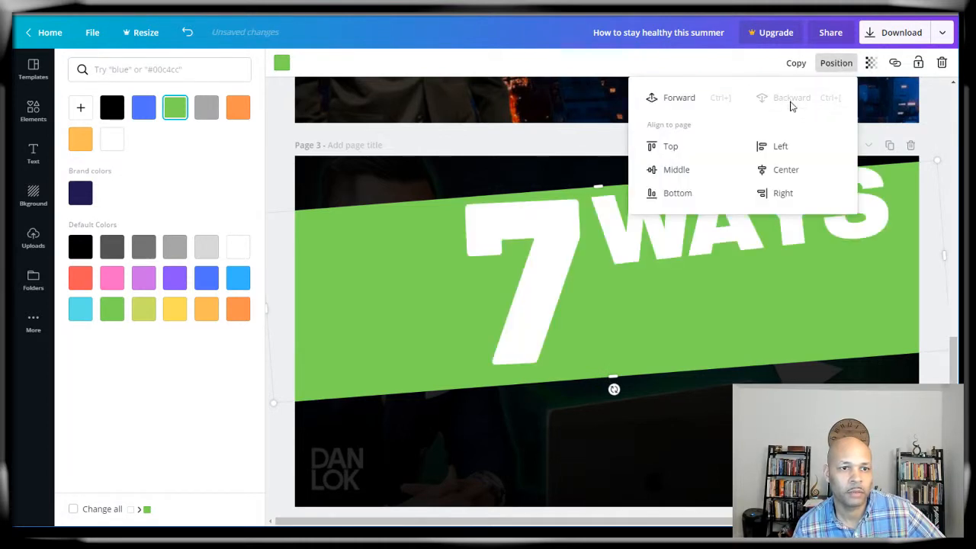
{"action": "left_click", "coordinate": [317, 262]}
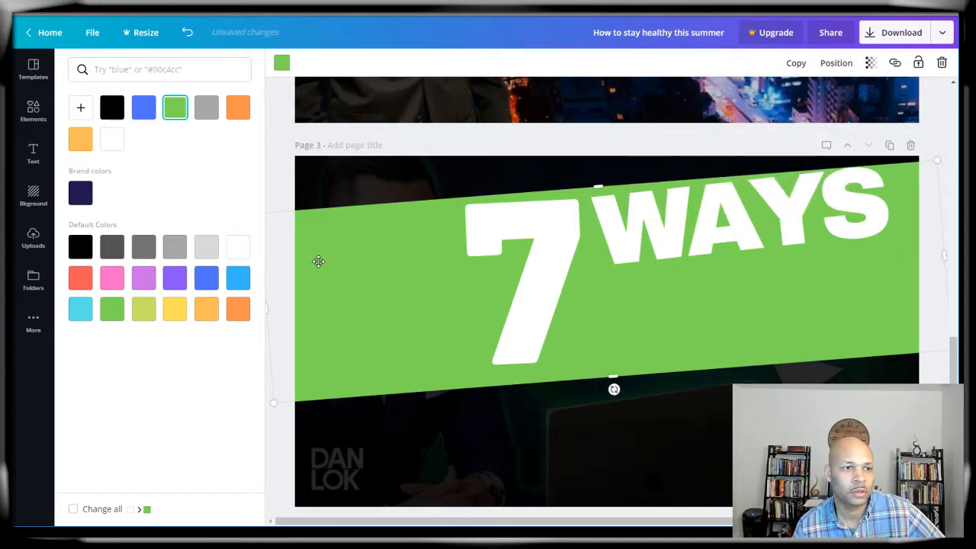
{"action": "left_click", "coordinate": [870, 63]}
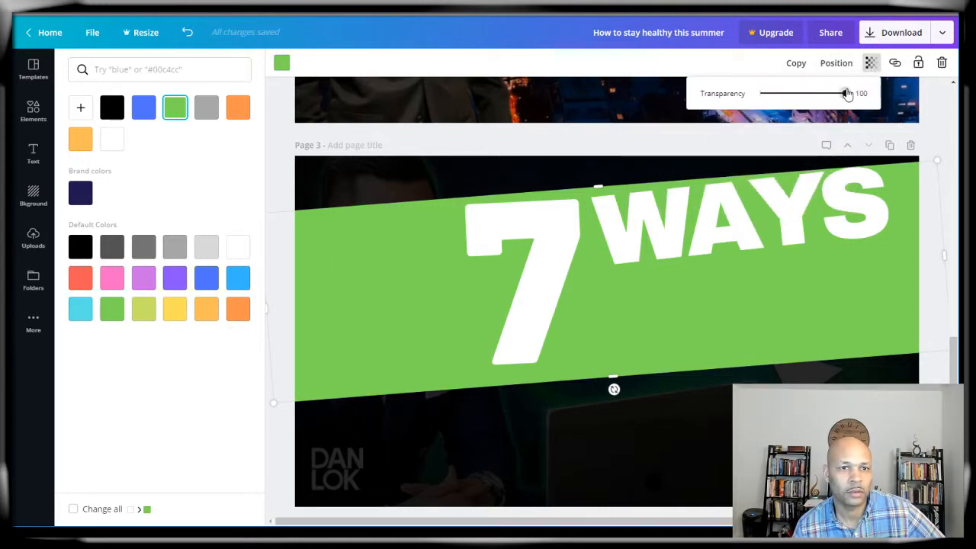
{"action": "left_click_drag", "start_coordinate": [846, 95], "coordinate": [777, 109]}
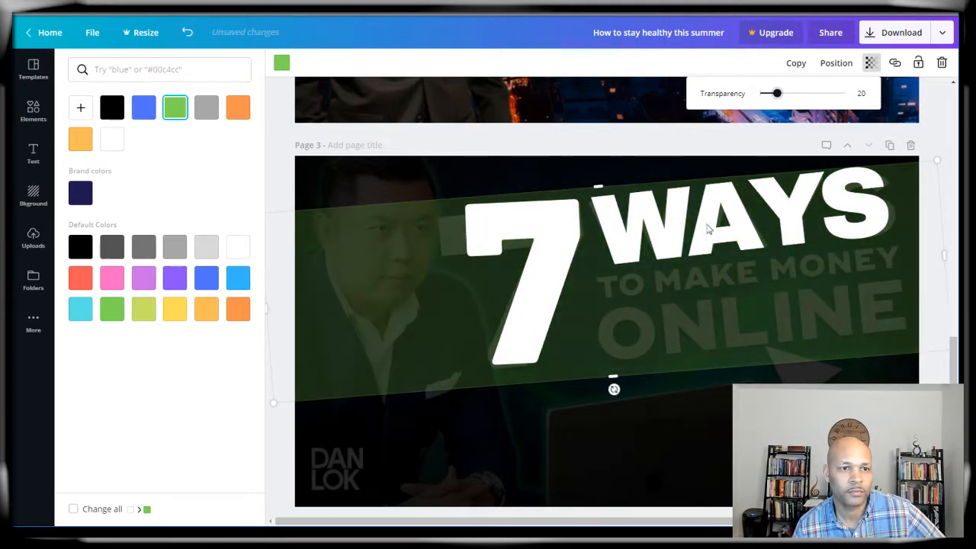
{"action": "left_click", "coordinate": [662, 231]}
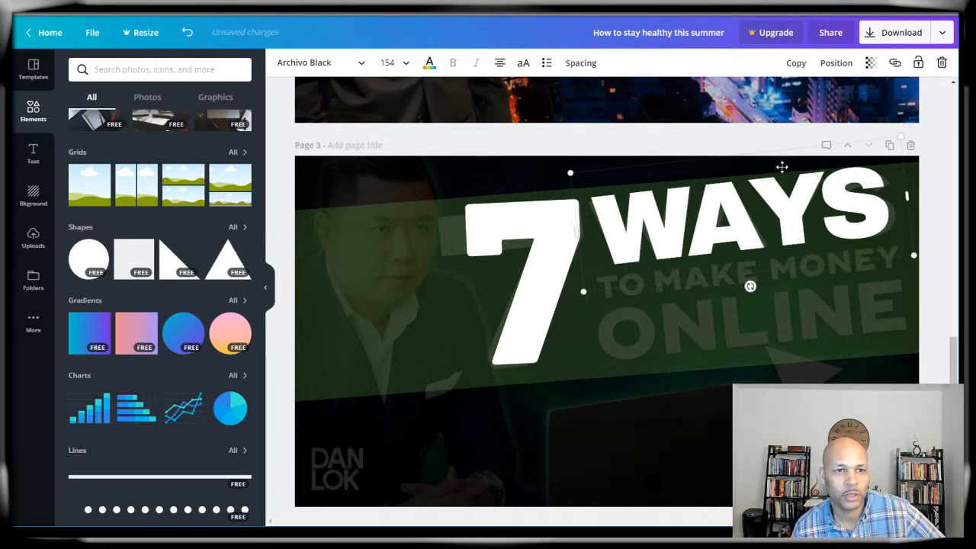
Step: Duplicate WAYS as a black copy placed behind the white text
{"action": "left_click", "coordinate": [795, 62]}
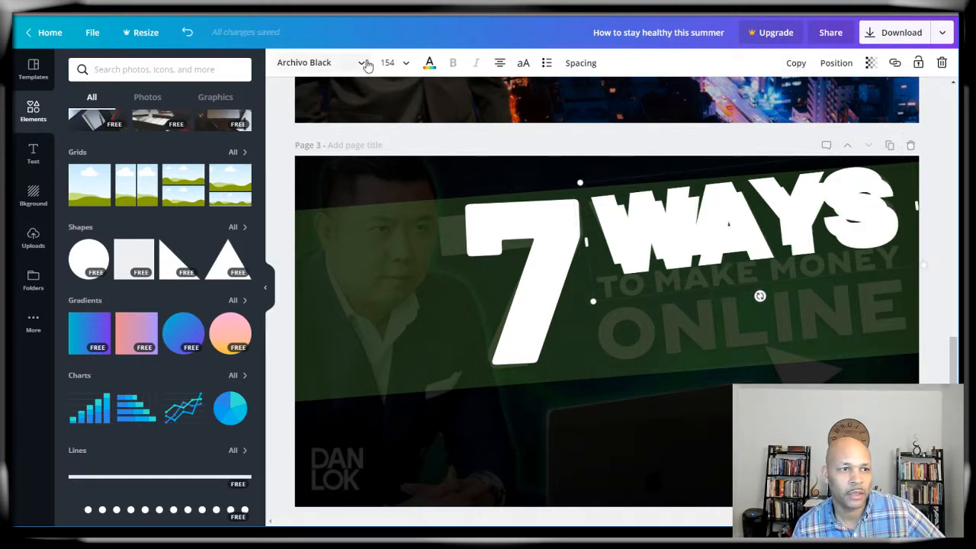
{"action": "left_click", "coordinate": [430, 64]}
{"action": "left_click", "coordinate": [113, 109]}
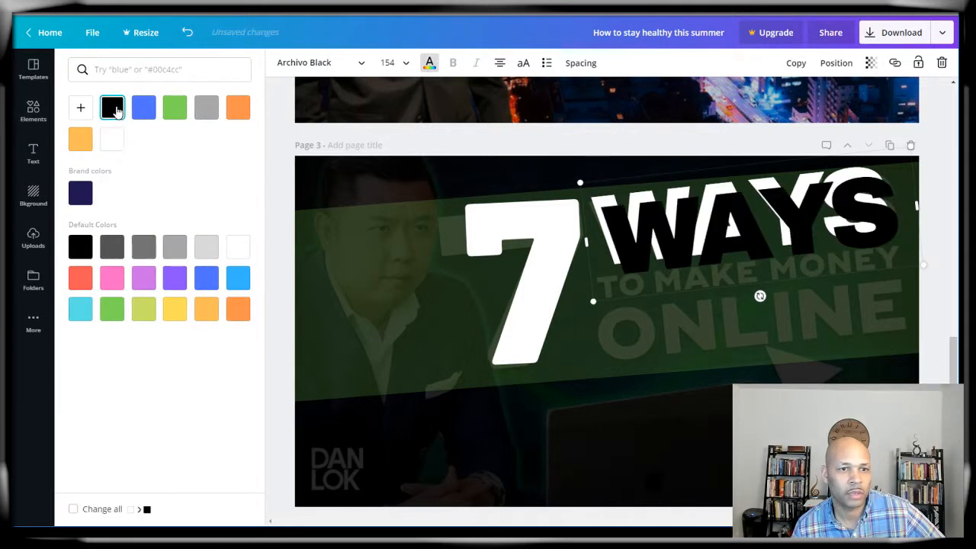
{"action": "left_click", "coordinate": [835, 62]}
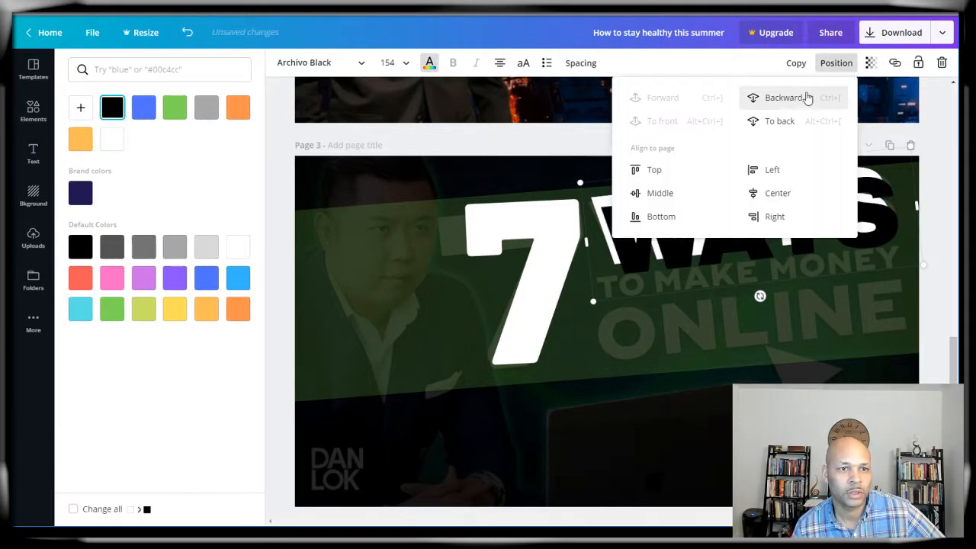
{"action": "left_click", "coordinate": [788, 104]}
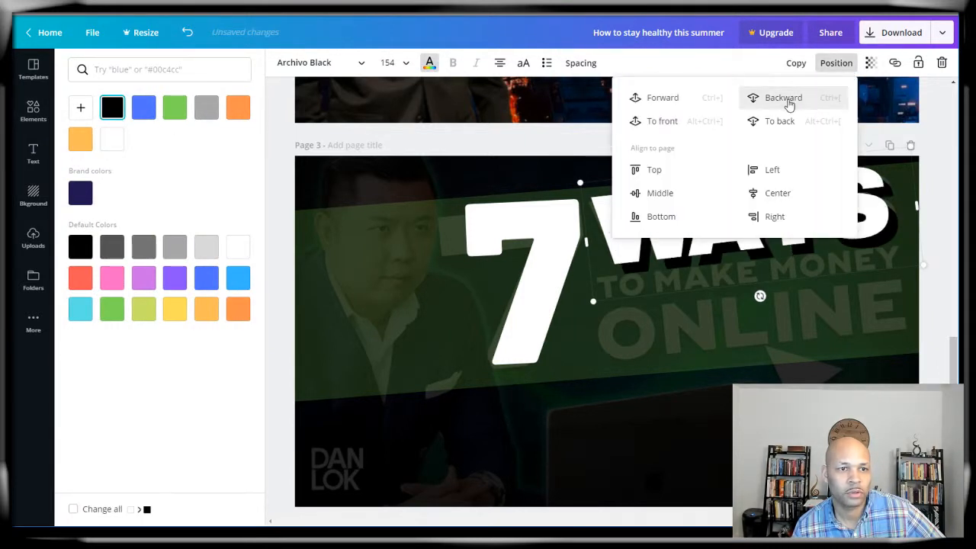
{"action": "left_click", "coordinate": [695, 312]}
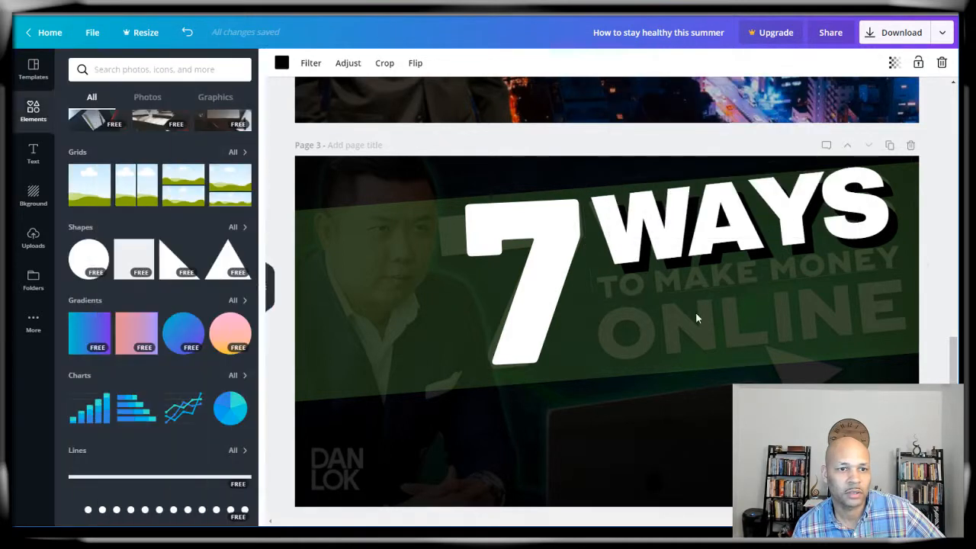
{"action": "left_click", "coordinate": [632, 238]}
{"action": "left_click", "coordinate": [654, 427]}
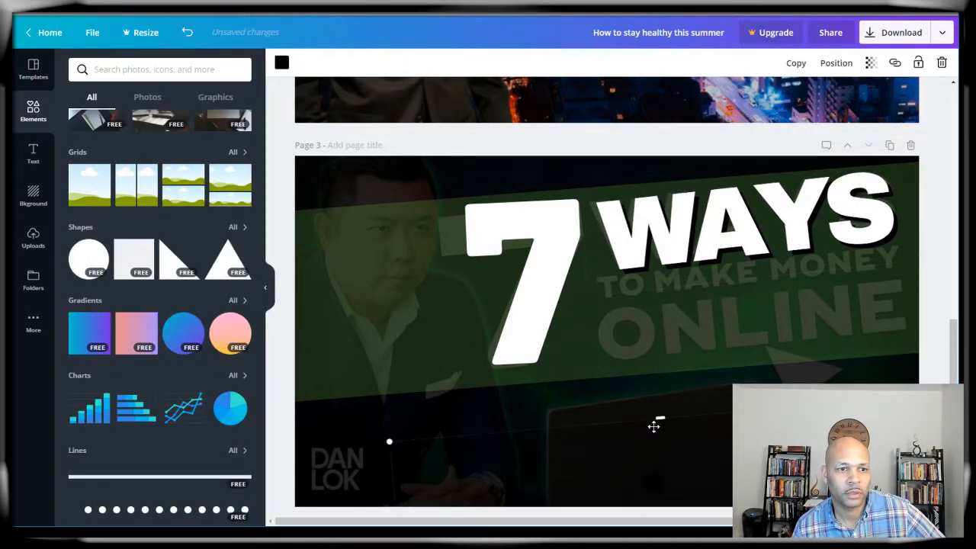
Step: Duplicate the 7 in black behind the white 7 as a drop shadow
{"action": "left_click", "coordinate": [542, 285]}
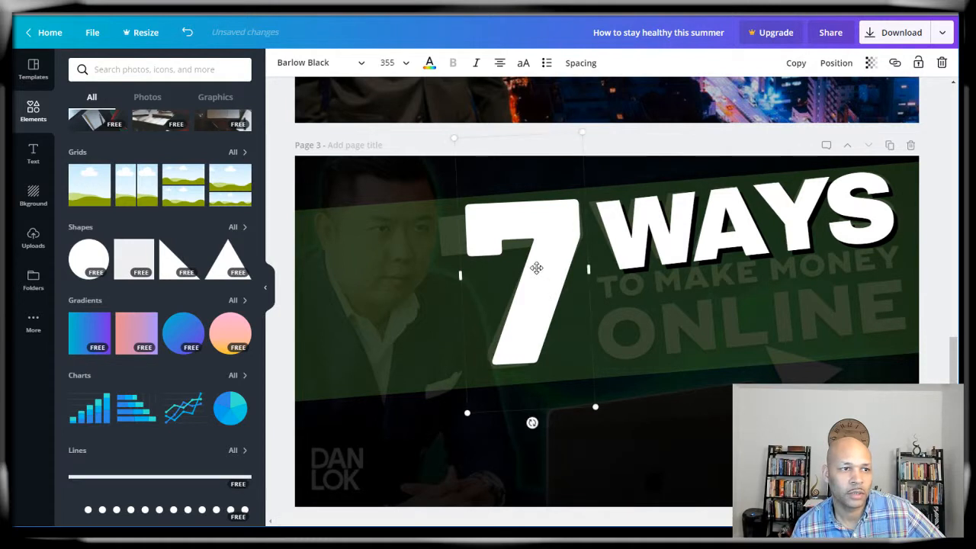
{"action": "left_click", "coordinate": [796, 63]}
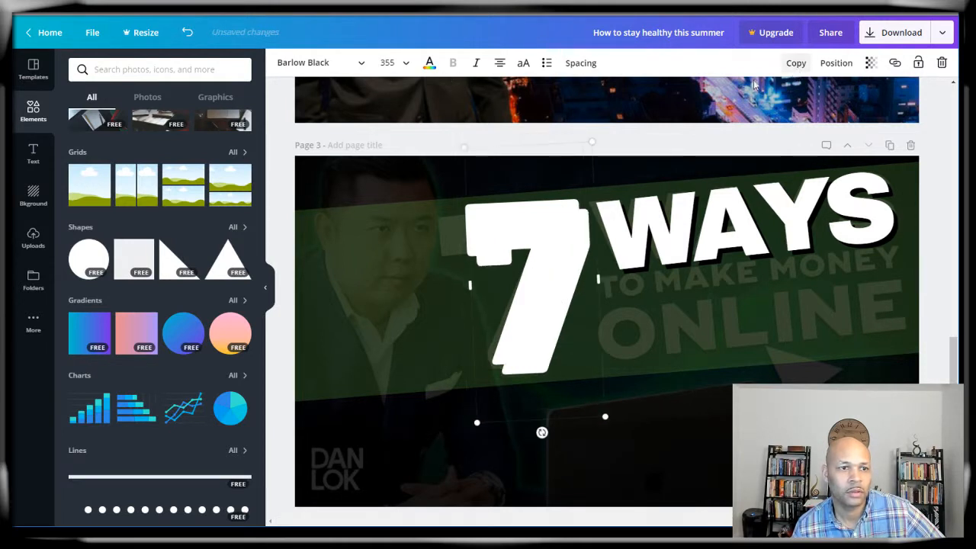
{"action": "left_click", "coordinate": [431, 65]}
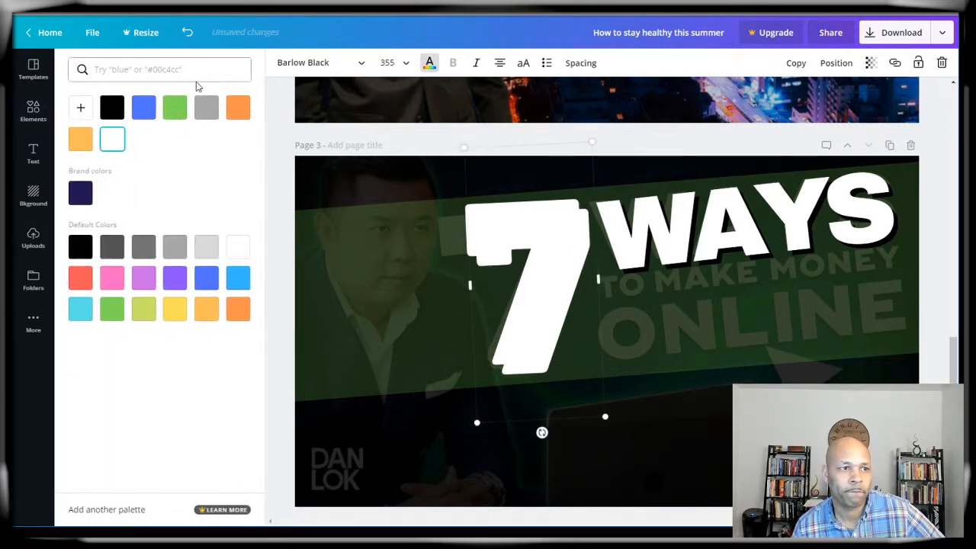
{"action": "left_click", "coordinate": [112, 108]}
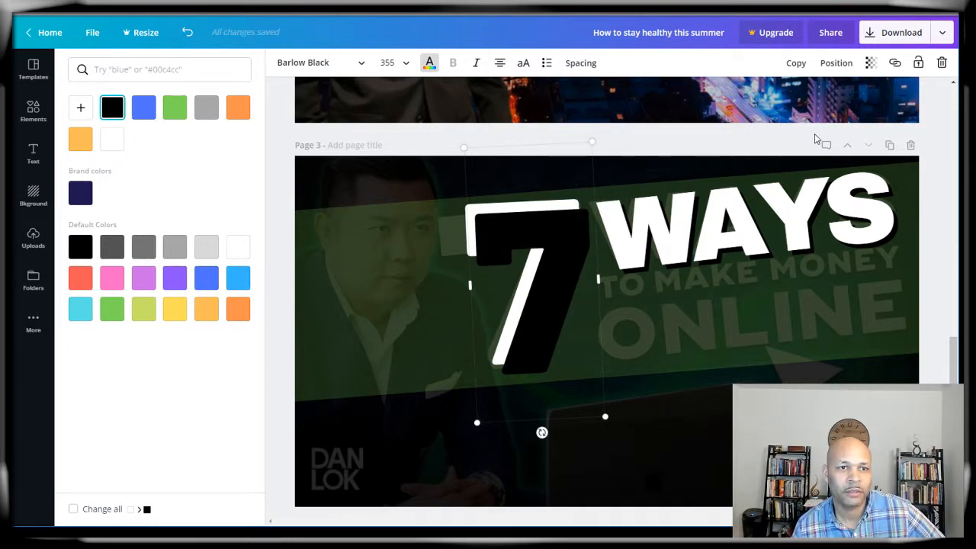
{"action": "left_click_drag", "start_coordinate": [582, 227], "coordinate": [549, 230]}
{"action": "left_click", "coordinate": [836, 62]}
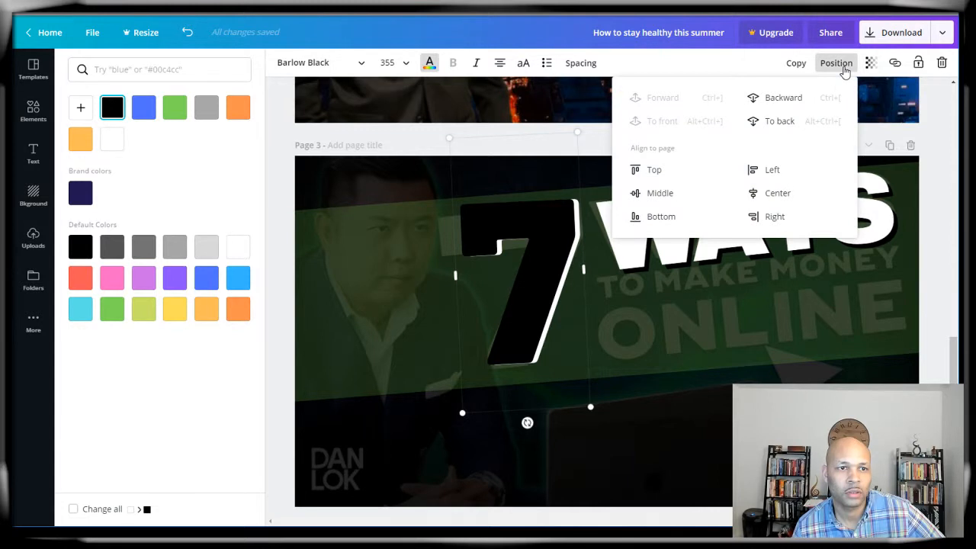
{"action": "left_click", "coordinate": [782, 95]}
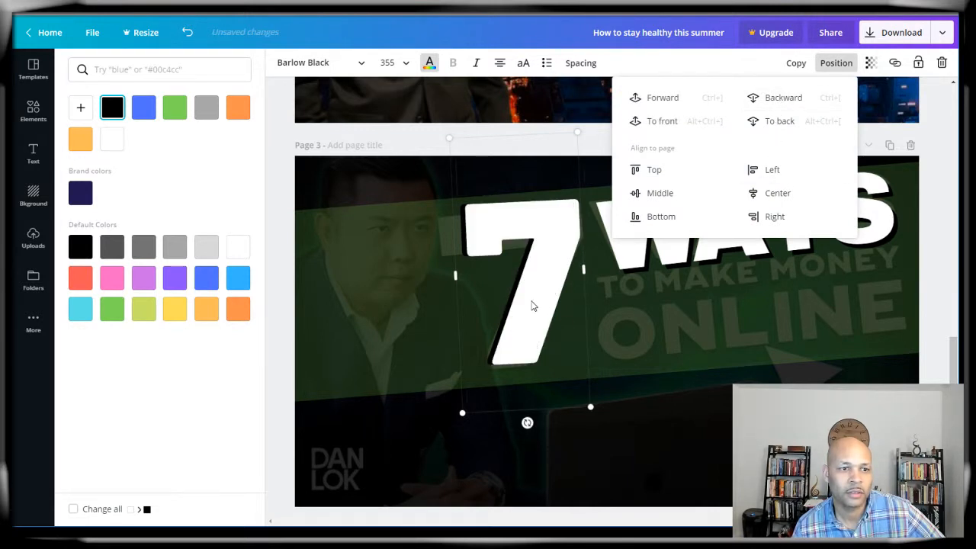
{"action": "left_click_drag", "start_coordinate": [532, 306], "coordinate": [507, 299]}
{"action": "mouse_move", "coordinate": [561, 237]}
{"action": "left_mouse_down"}
{"action": "mouse_move", "coordinate": [575, 233]}
{"action": "mouse_move", "coordinate": [536, 252]}
{"action": "mouse_move", "coordinate": [555, 248]}
{"action": "left_mouse_up"}
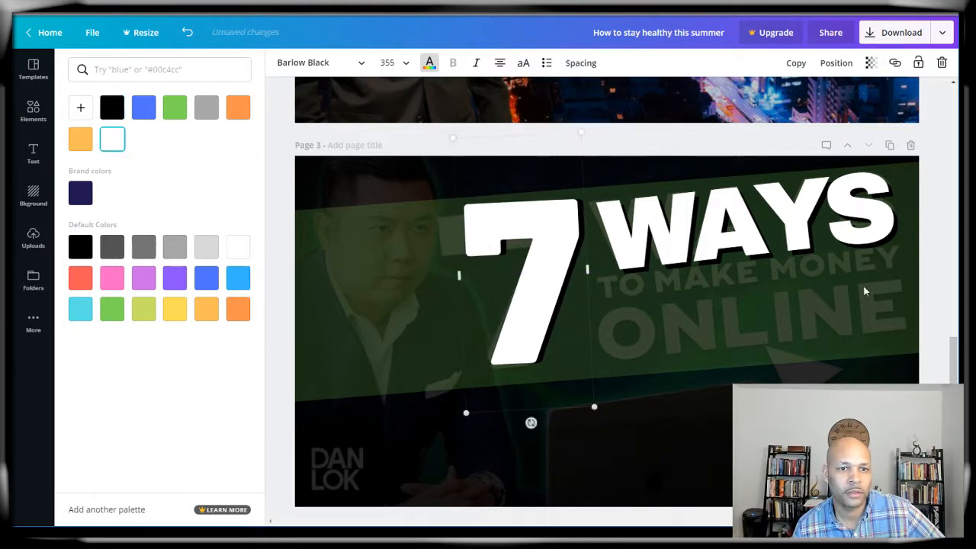
Step: Duplicate Page 3 to create Page 4
{"action": "left_click", "coordinate": [944, 275]}
{"action": "scroll", "coordinate": [871, 364], "scroll_direction": "down", "scroll_amount": 1}
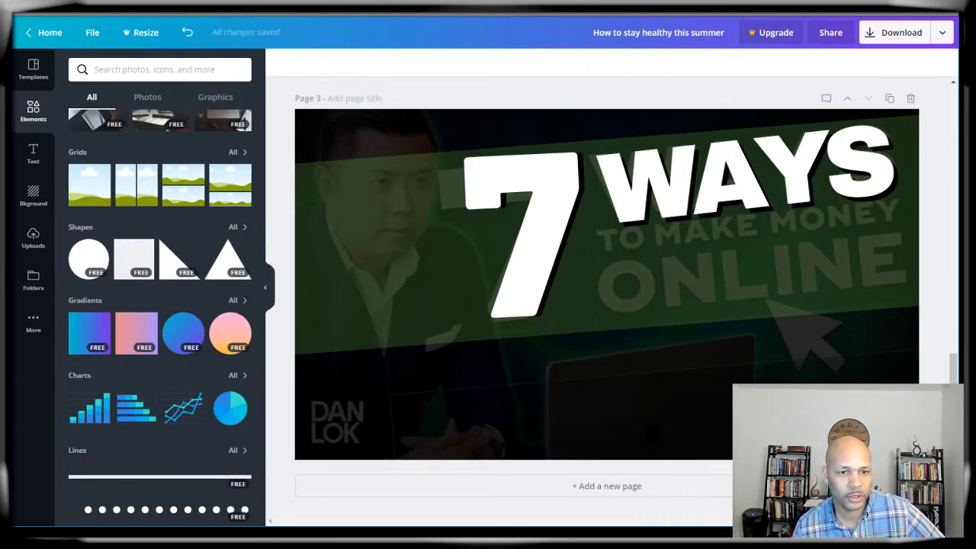
{"action": "left_click", "coordinate": [890, 100]}
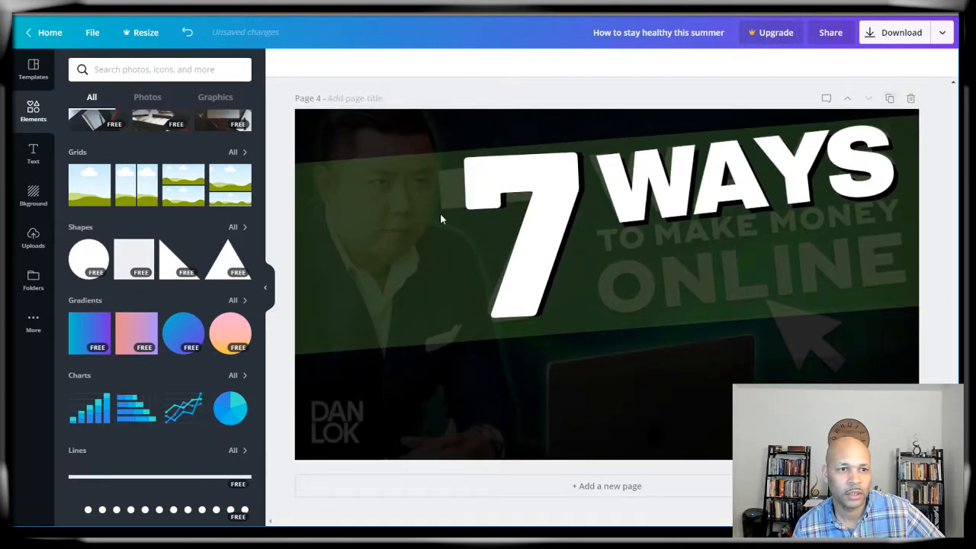
Step: Replace Page 4's background photo with the uploaded TikTok girl photo filling the left half
{"action": "left_click", "coordinate": [349, 390]}
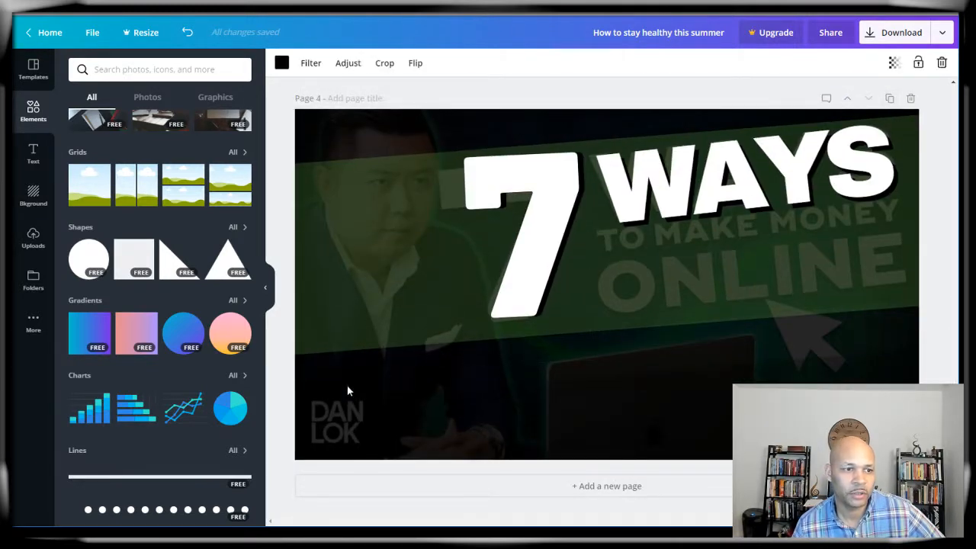
{"action": "key", "text": "Delete"}
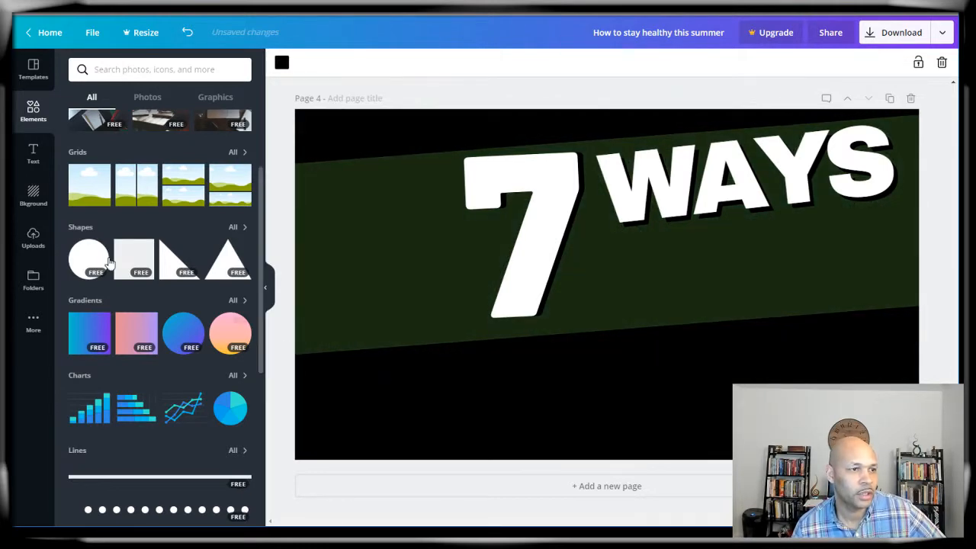
{"action": "left_click", "coordinate": [34, 242]}
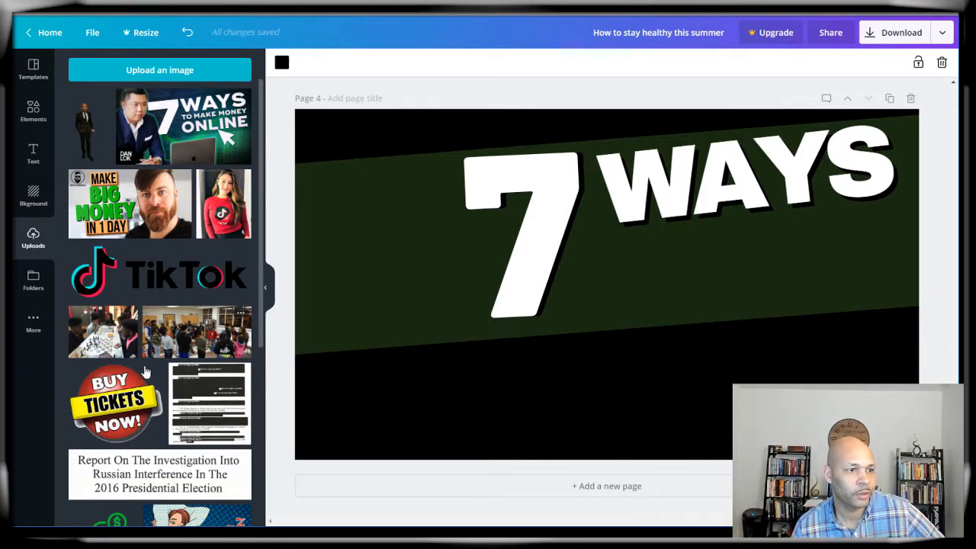
{"action": "left_click", "coordinate": [221, 215]}
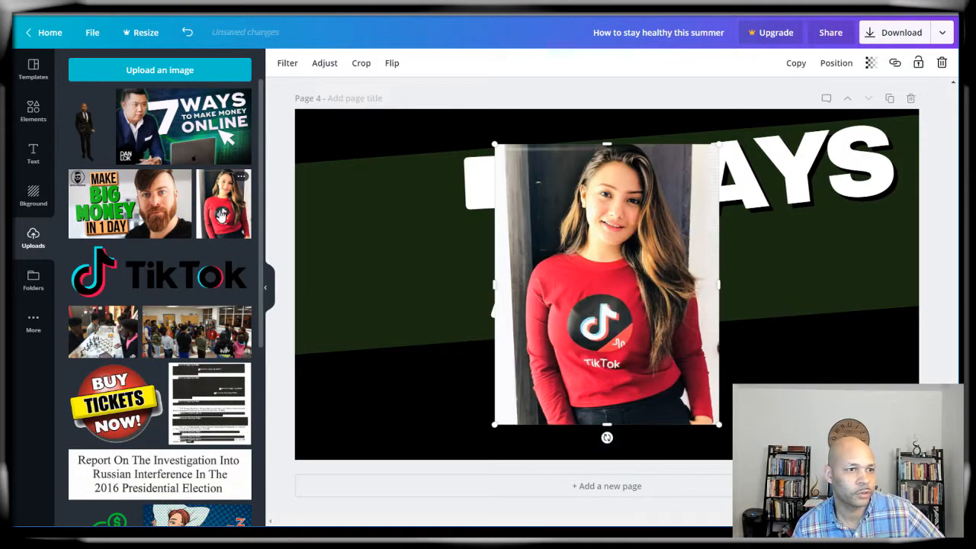
{"action": "left_click_drag", "start_coordinate": [584, 248], "coordinate": [379, 227]}
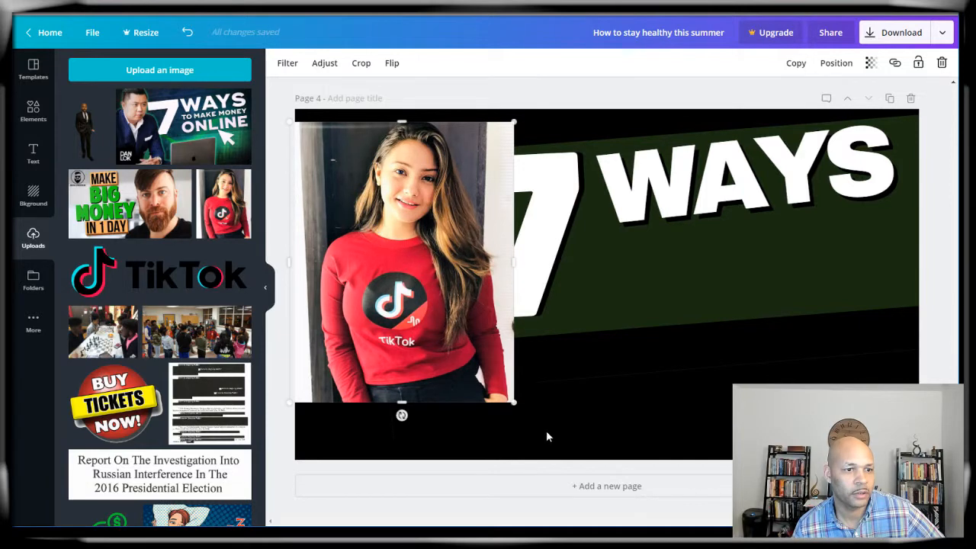
{"action": "left_click_drag", "start_coordinate": [513, 403], "coordinate": [596, 494]}
{"action": "left_click_drag", "start_coordinate": [461, 390], "coordinate": [418, 366]}
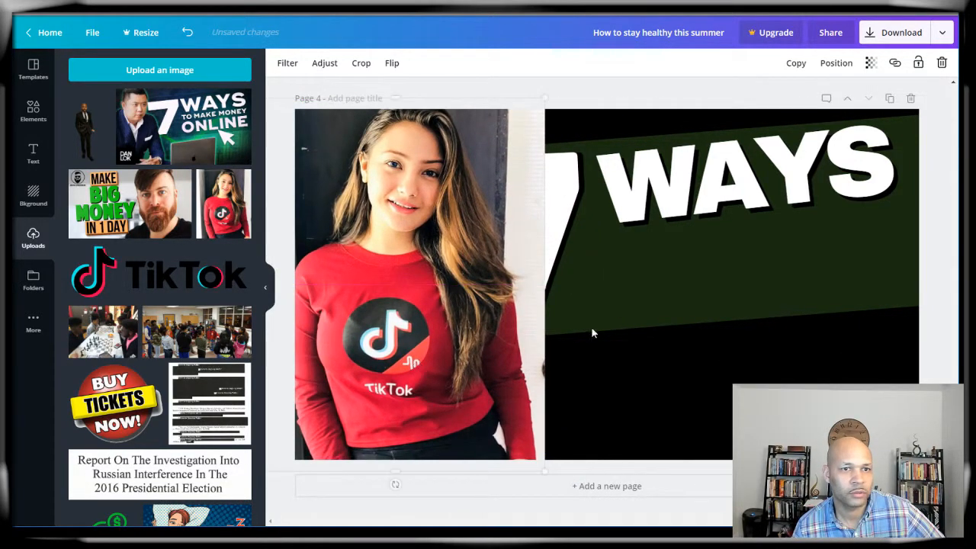
Step: Layer the TikTok photo above the green banner but behind the 7
{"action": "left_click", "coordinate": [837, 64]}
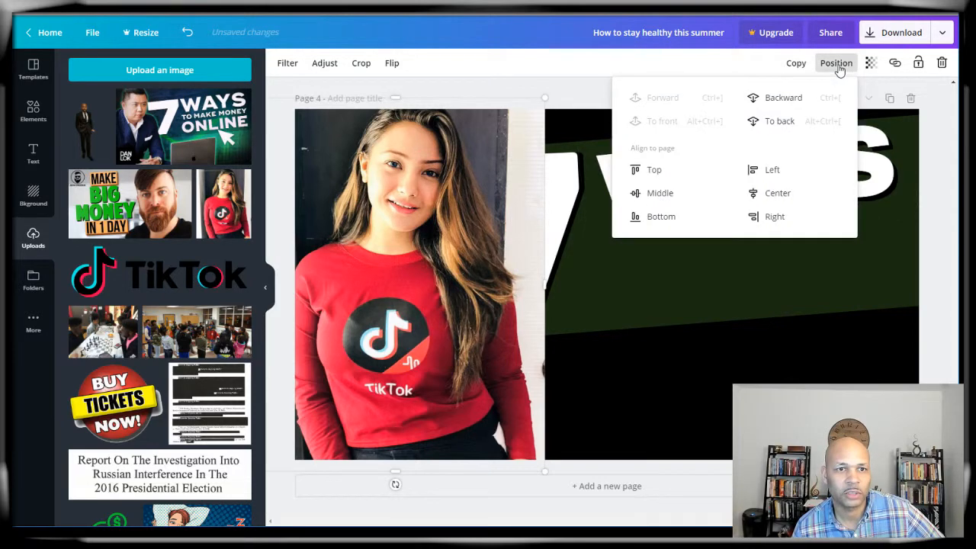
{"action": "left_click", "coordinate": [784, 107]}
{"action": "left_click", "coordinate": [786, 107]}
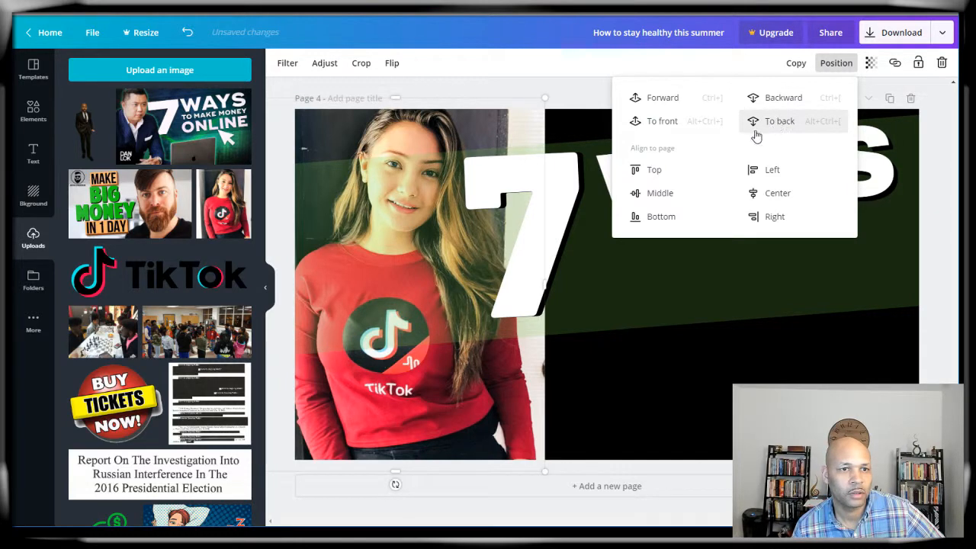
{"action": "left_click", "coordinate": [652, 107]}
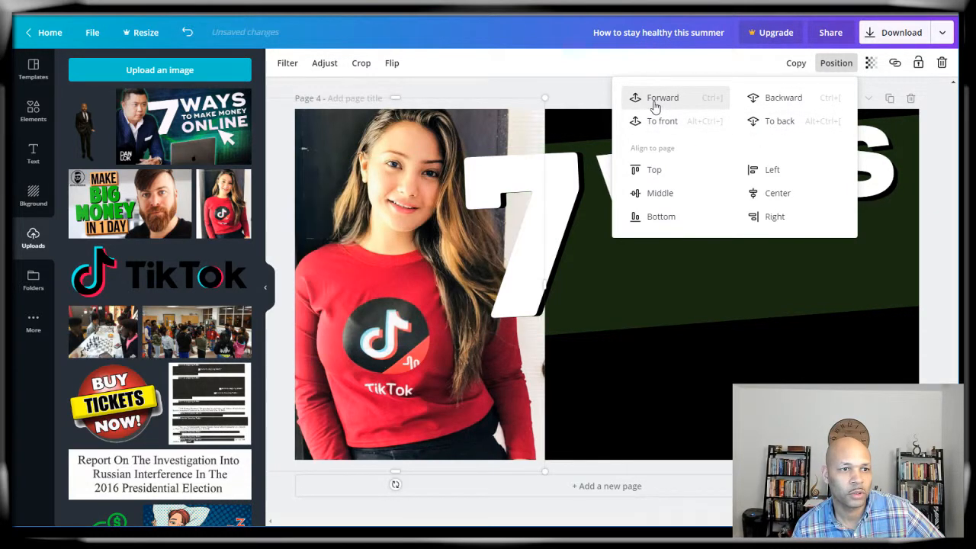
{"action": "left_click", "coordinate": [958, 262]}
{"action": "left_click", "coordinate": [792, 282]}
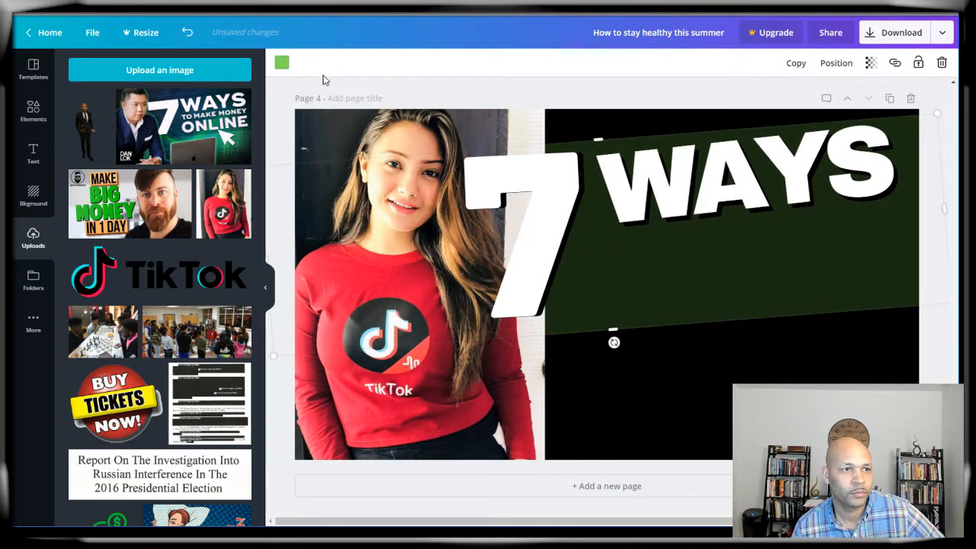
{"action": "left_click", "coordinate": [282, 63]}
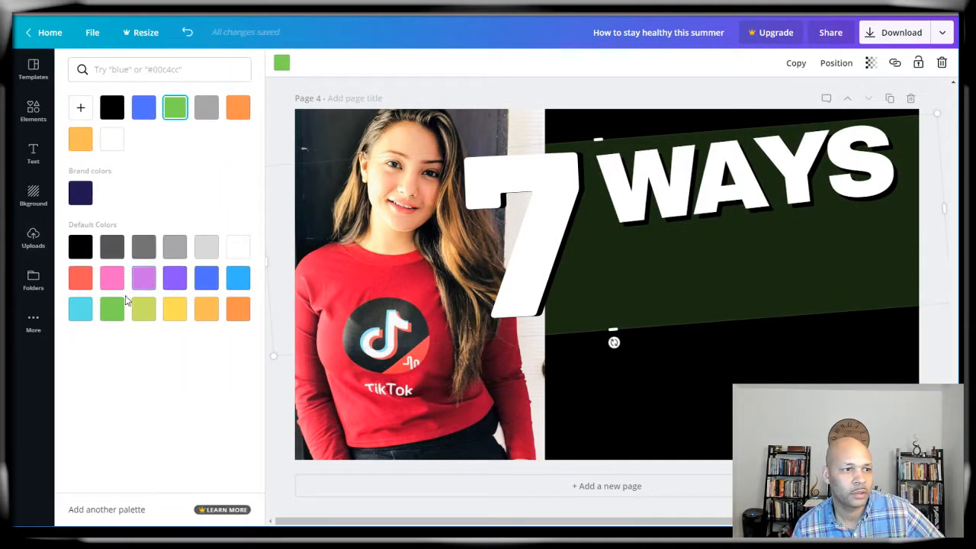
Step: Make the banner coral red and fully opaque
{"action": "left_click", "coordinate": [143, 308]}
{"action": "left_click", "coordinate": [80, 278]}
{"action": "left_click", "coordinate": [279, 65]}
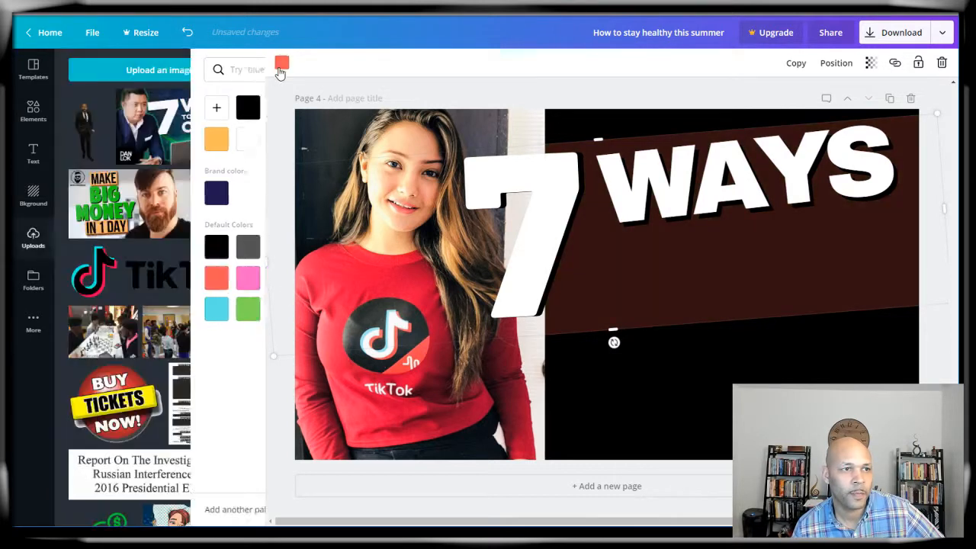
{"action": "left_click", "coordinate": [870, 63]}
{"action": "left_click_drag", "start_coordinate": [842, 93], "coordinate": [863, 108]}
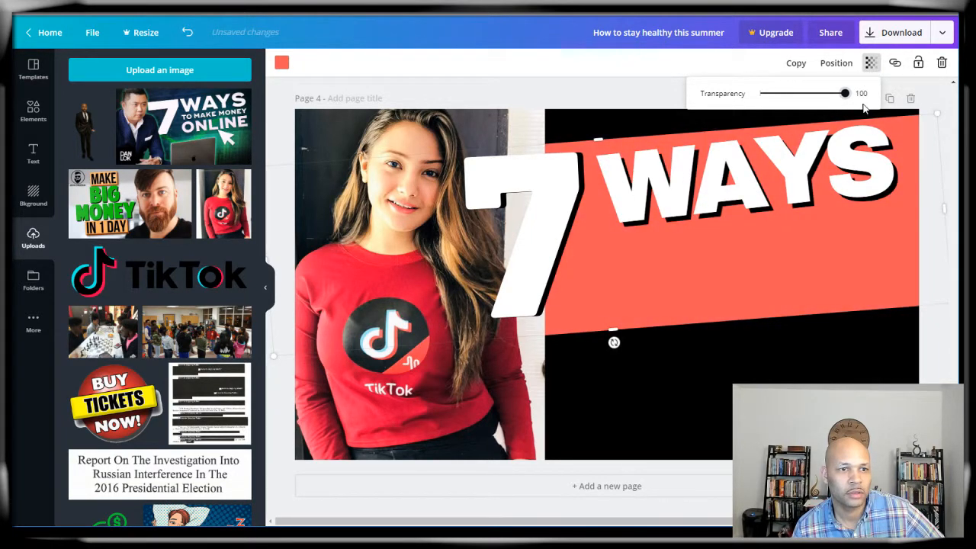
Step: Move the 7 below WAYS on the right side of the coral banner
{"action": "left_click_drag", "start_coordinate": [530, 231], "coordinate": [785, 308]}
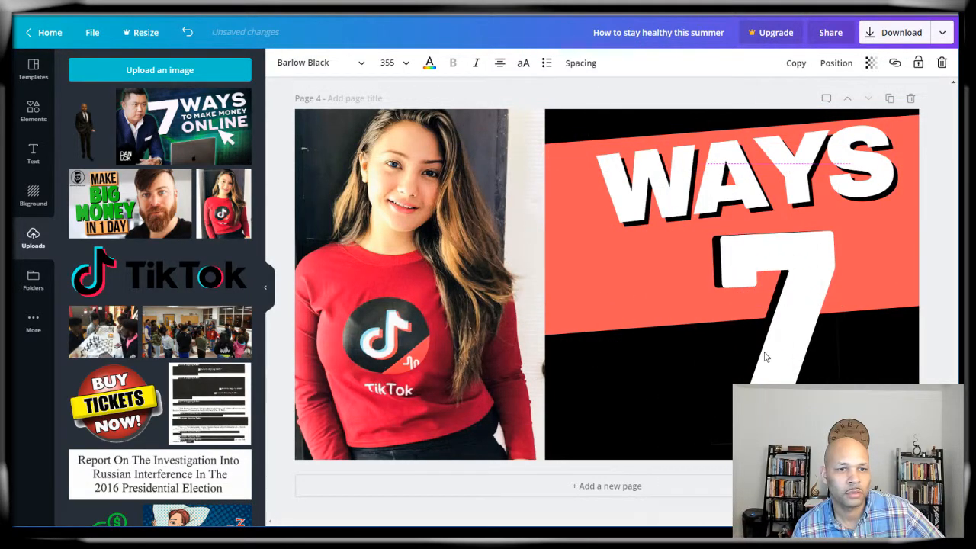
{"action": "left_click", "coordinate": [623, 406]}
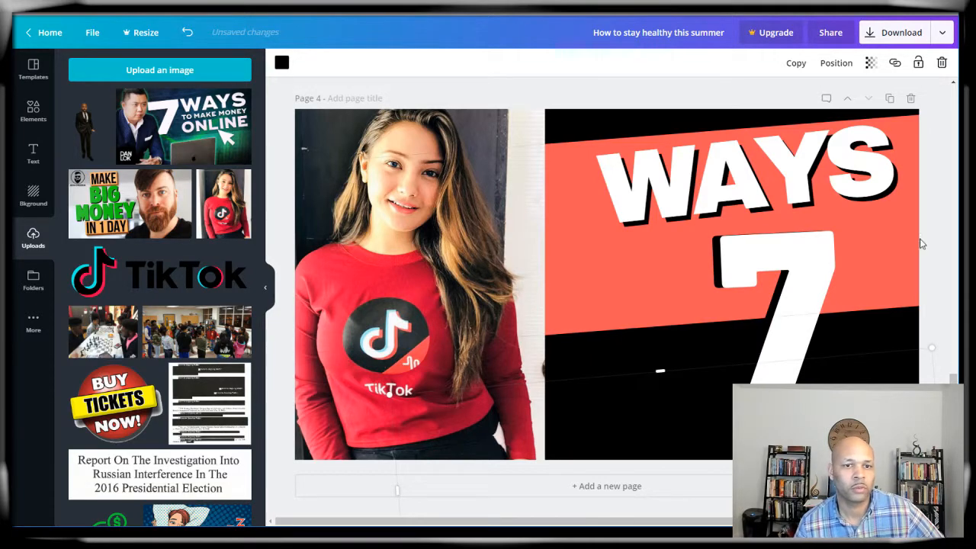
{"action": "left_click", "coordinate": [945, 223]}
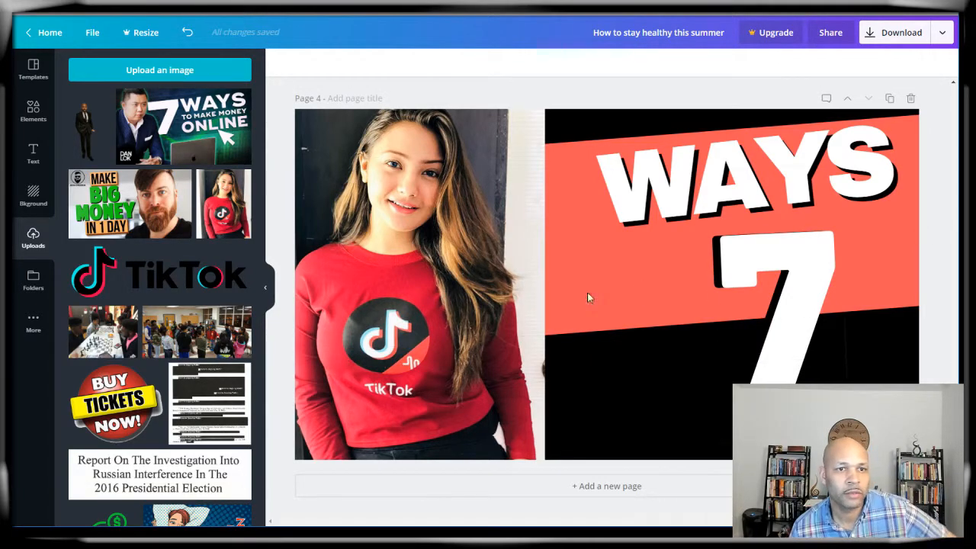
{"action": "scroll", "coordinate": [438, 295], "scroll_direction": "up", "scroll_amount": 10}
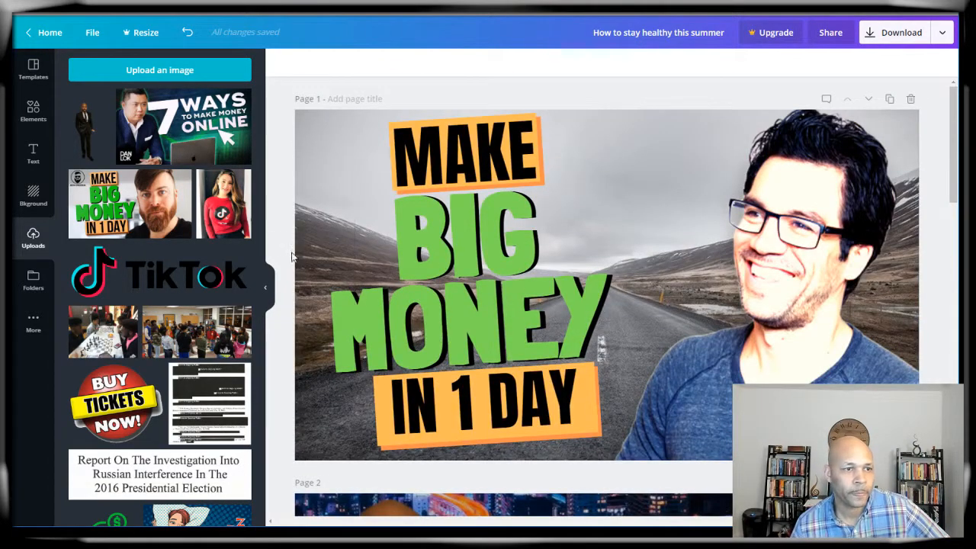
{"action": "scroll", "coordinate": [279, 176], "scroll_direction": "down", "scroll_amount": 10}
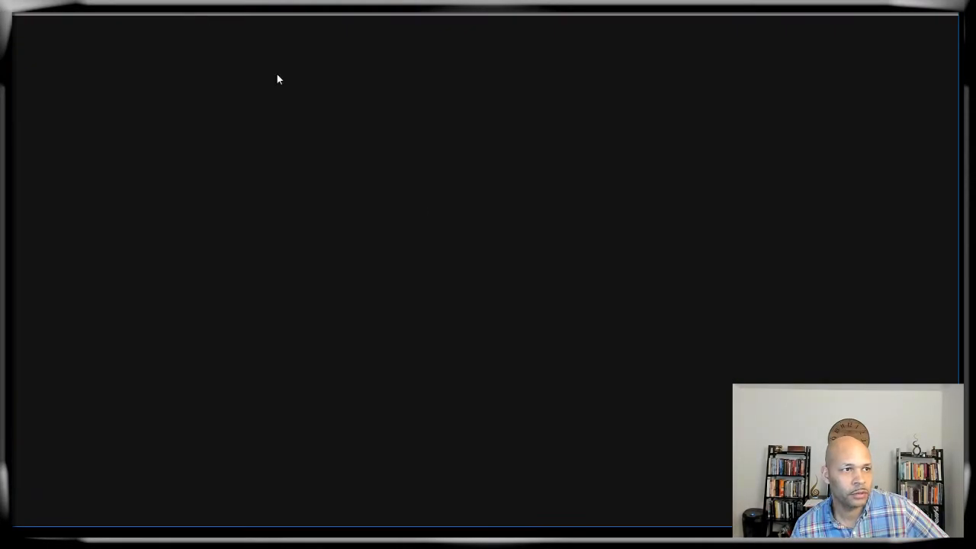
Step: Scroll through the YouTube 'make money online' results to study competing thumbnails
{"action": "scroll", "coordinate": [418, 210], "scroll_direction": "down", "scroll_amount": 13}
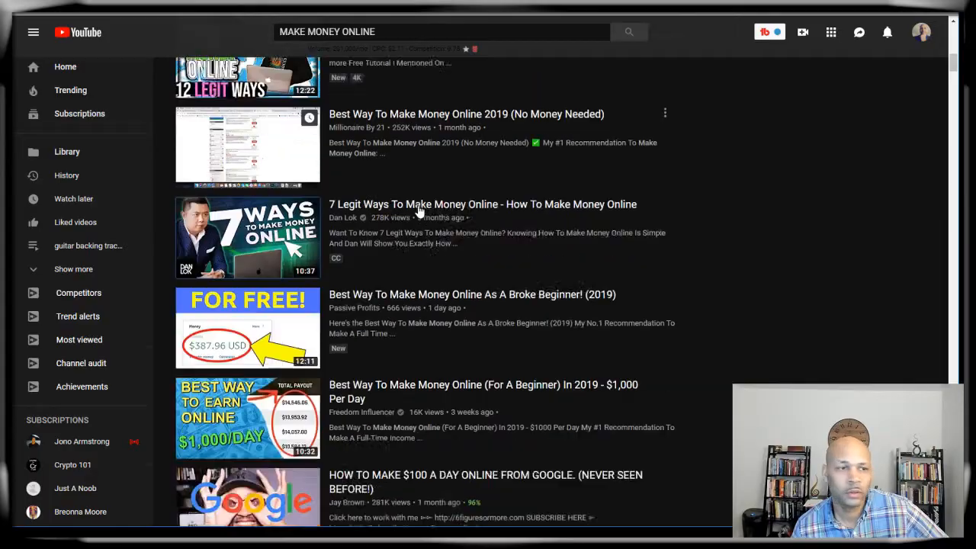
{"action": "scroll", "coordinate": [417, 210], "scroll_direction": "down", "scroll_amount": 15}
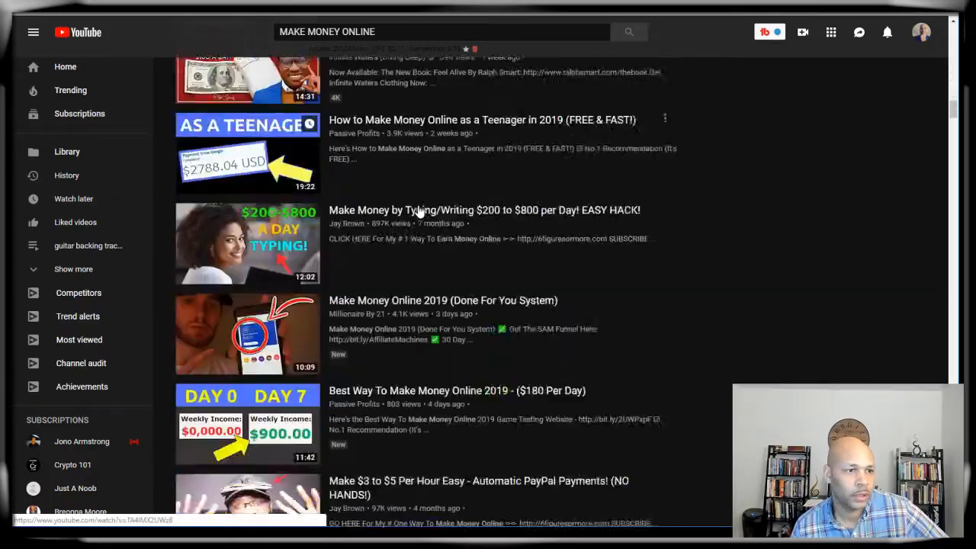
{"action": "scroll", "coordinate": [417, 210], "scroll_direction": "up", "scroll_amount": 4}
{"action": "scroll", "coordinate": [417, 210], "scroll_direction": "down", "scroll_amount": 8}
{"action": "scroll", "coordinate": [417, 211], "scroll_direction": "down", "scroll_amount": 8}
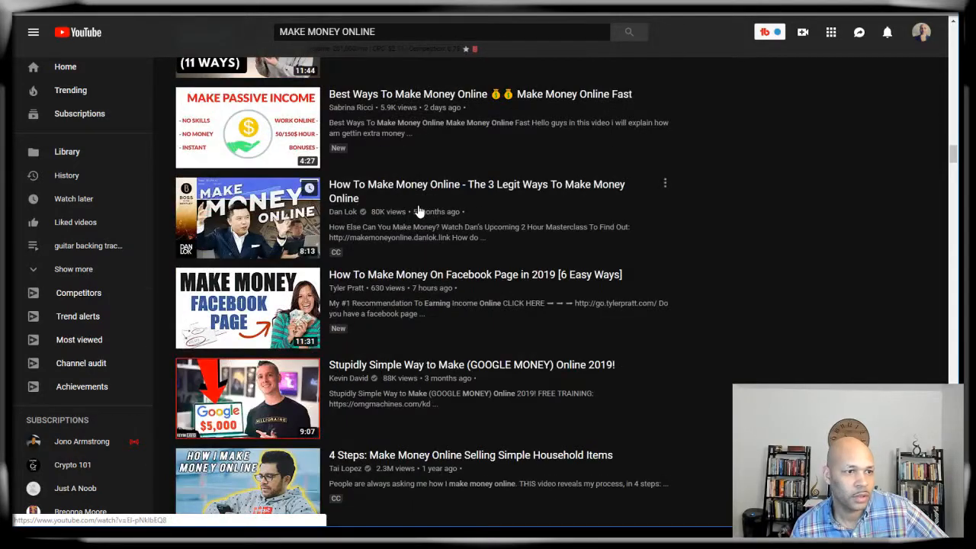
{"action": "scroll", "coordinate": [418, 210], "scroll_direction": "down", "scroll_amount": 4}
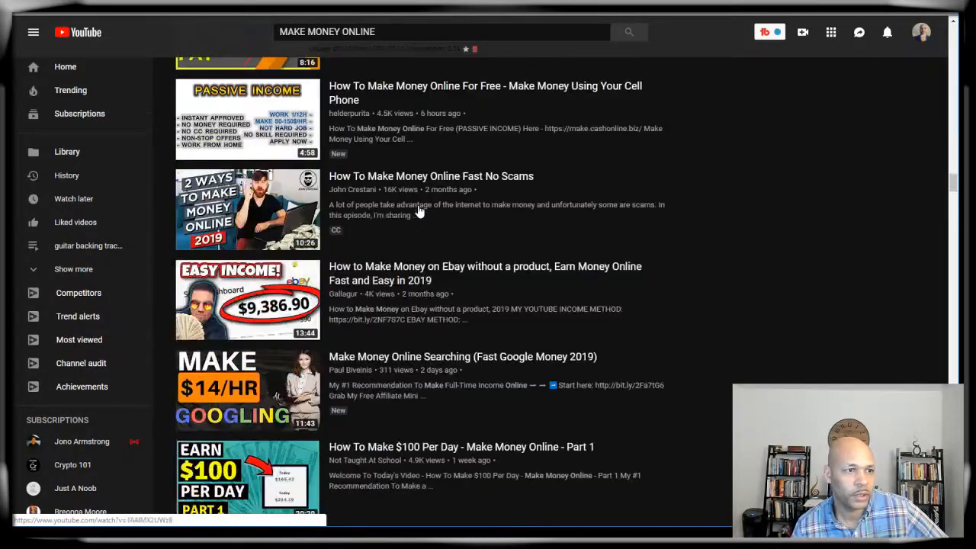
{"action": "scroll", "coordinate": [417, 210], "scroll_direction": "down", "scroll_amount": 2}
{"action": "scroll", "coordinate": [419, 211], "scroll_direction": "down", "scroll_amount": 1}
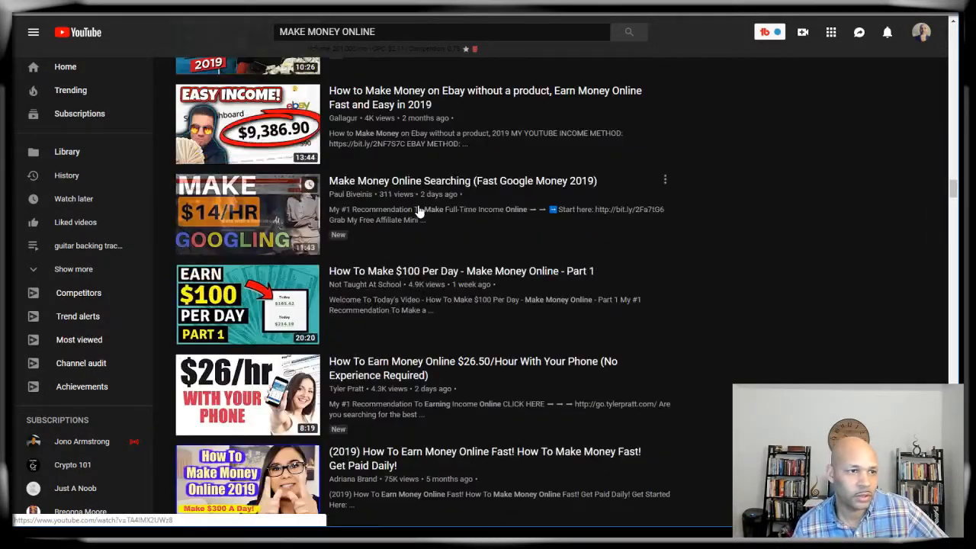
{"action": "scroll", "coordinate": [419, 211], "scroll_direction": "up", "scroll_amount": 1}
{"action": "scroll", "coordinate": [419, 211], "scroll_direction": "down", "scroll_amount": 3}
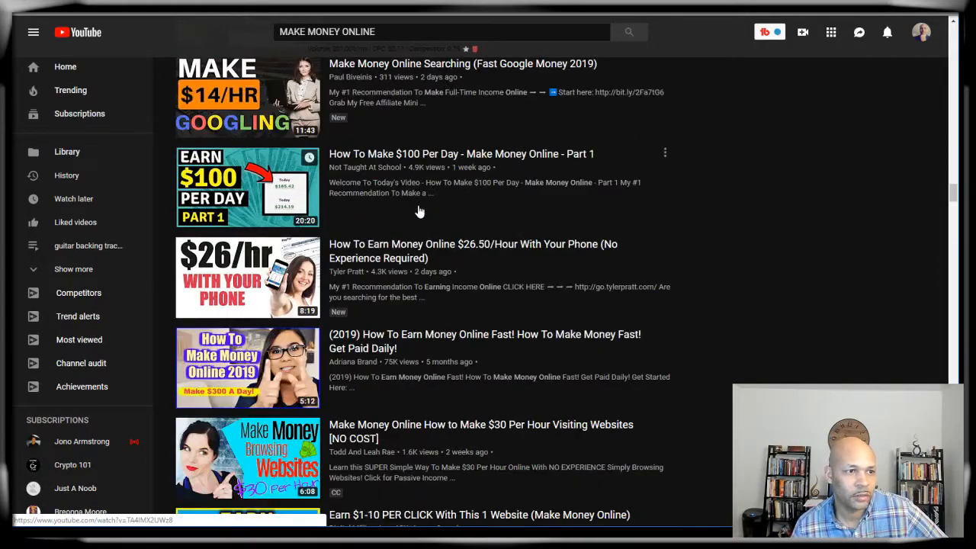
{"action": "scroll", "coordinate": [417, 210], "scroll_direction": "down", "scroll_amount": 7}
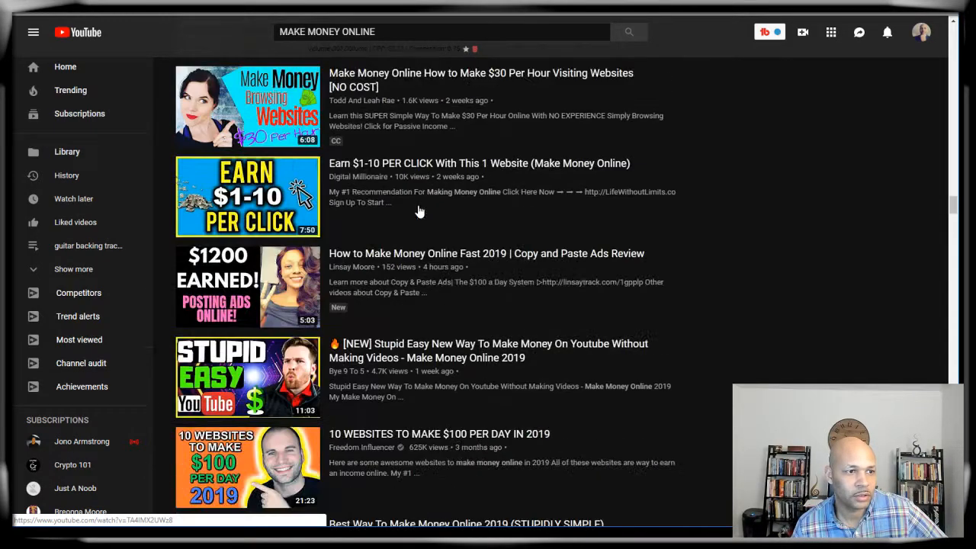
{"action": "scroll", "coordinate": [418, 211], "scroll_direction": "down", "scroll_amount": 15}
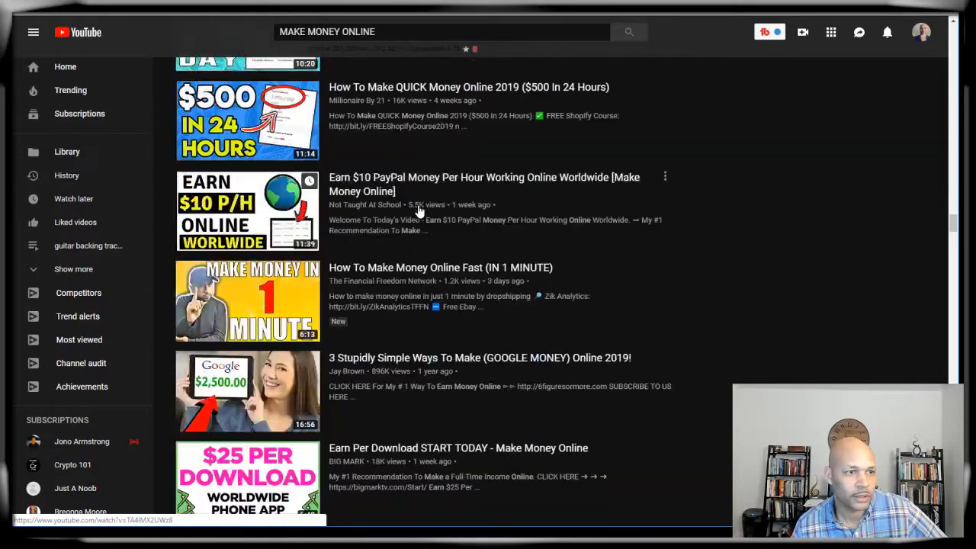
{"action": "scroll", "coordinate": [418, 211], "scroll_direction": "down", "scroll_amount": 12}
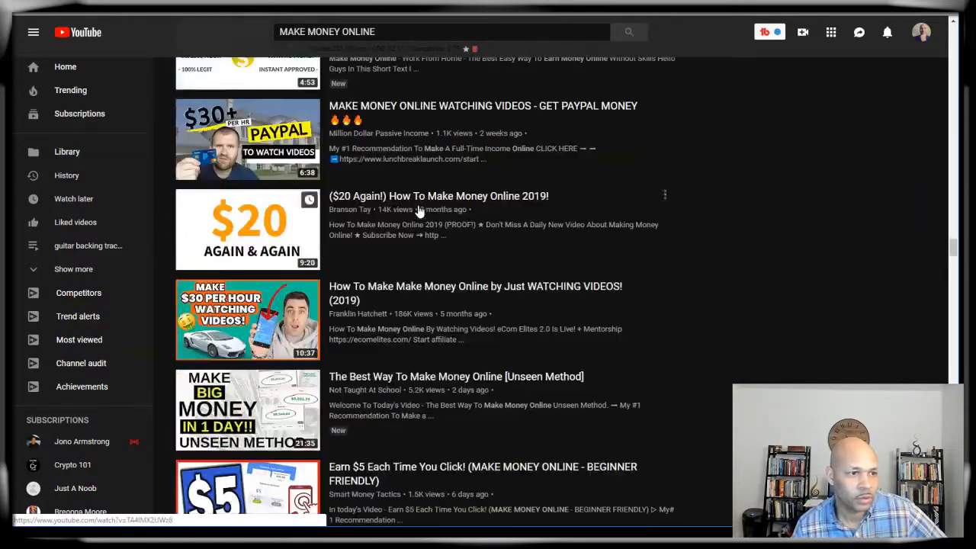
{"action": "scroll", "coordinate": [418, 210], "scroll_direction": "down", "scroll_amount": 16}
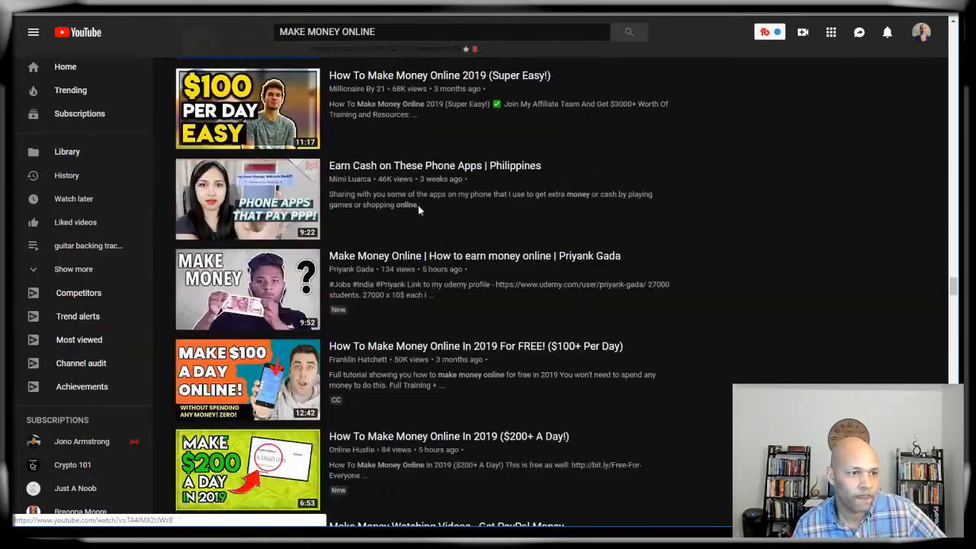
{"action": "scroll", "coordinate": [417, 210], "scroll_direction": "down", "scroll_amount": 16}
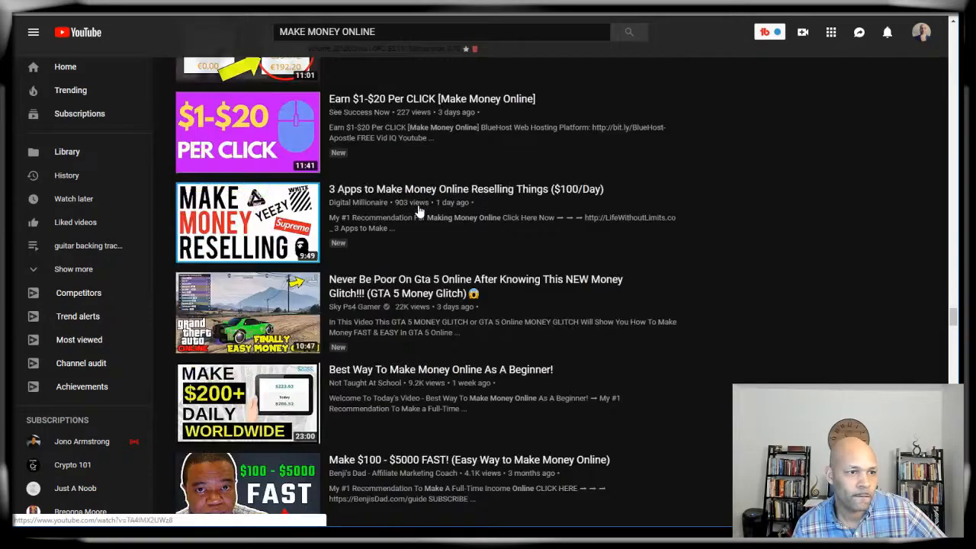
{"action": "scroll", "coordinate": [418, 210], "scroll_direction": "down", "scroll_amount": 5}
{"action": "scroll", "coordinate": [351, 226], "scroll_direction": "up", "scroll_amount": 2}
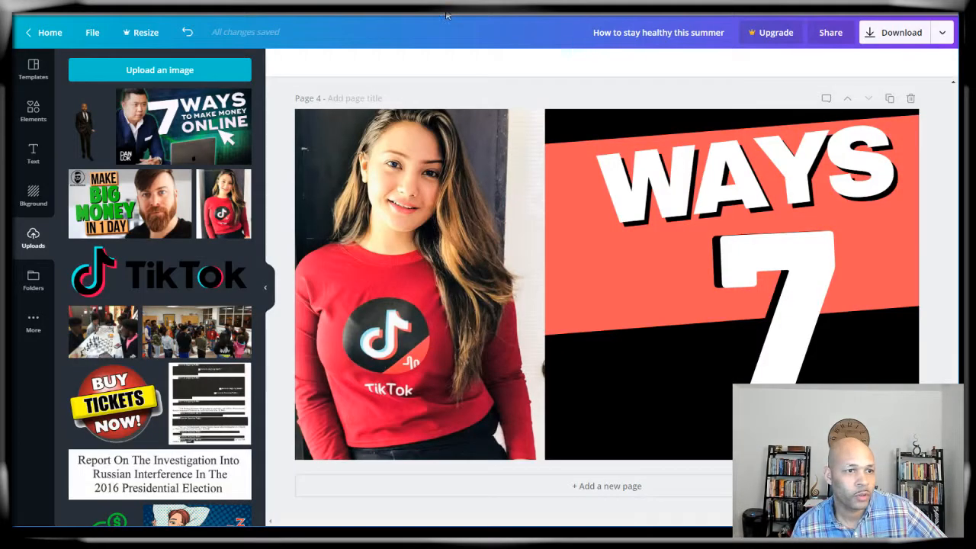
Step: Go up to Page 1 and check the road photo's transparency setting
{"action": "scroll", "coordinate": [440, 192], "scroll_direction": "up", "scroll_amount": 15}
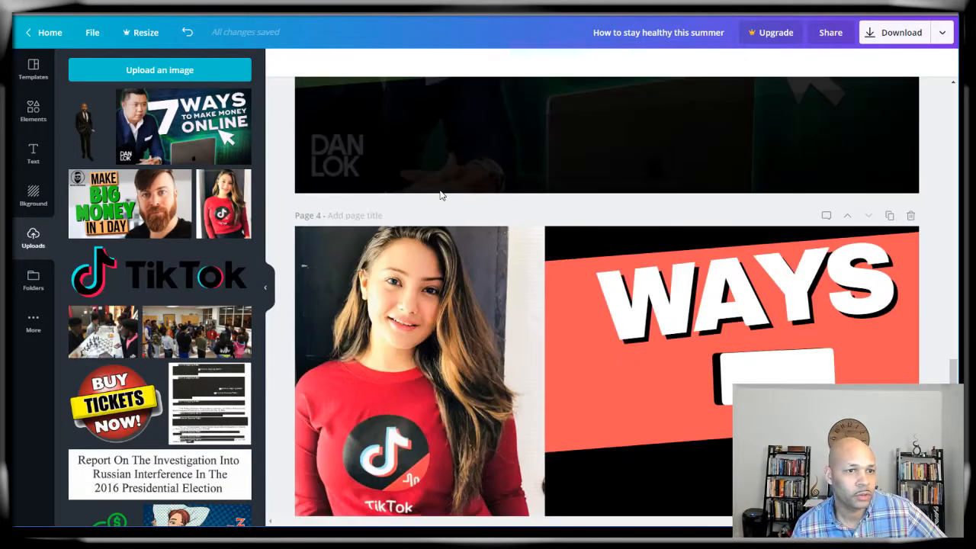
{"action": "left_click", "coordinate": [308, 126]}
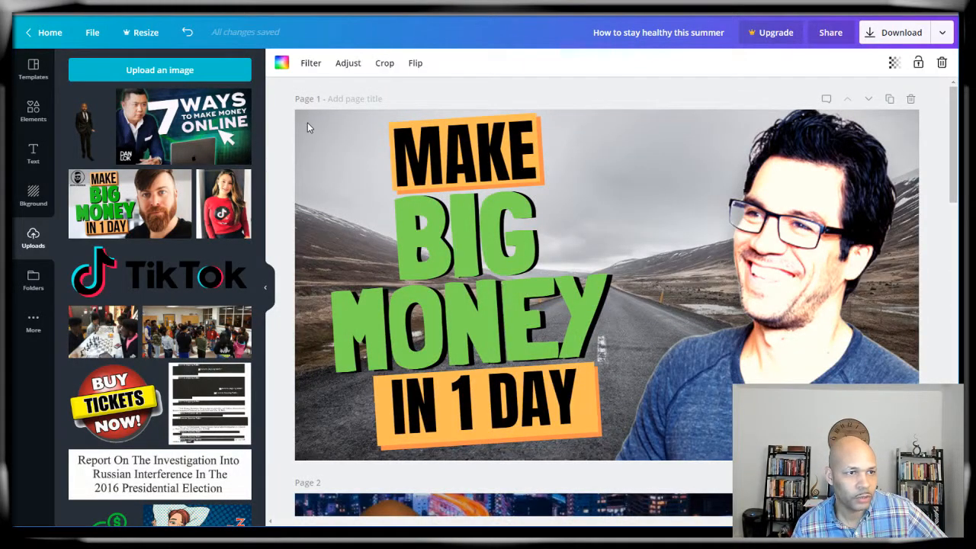
{"action": "left_click", "coordinate": [893, 62]}
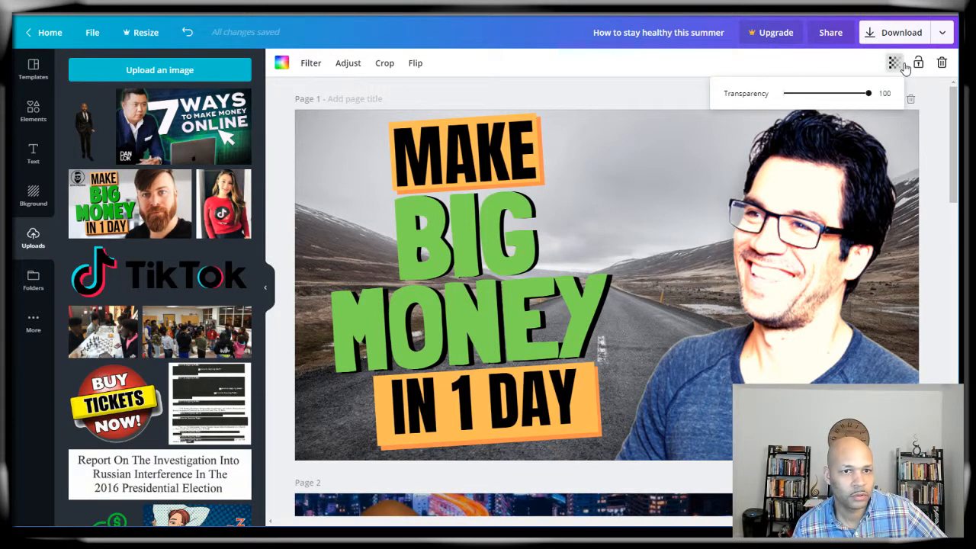
{"action": "left_click", "coordinate": [928, 108]}
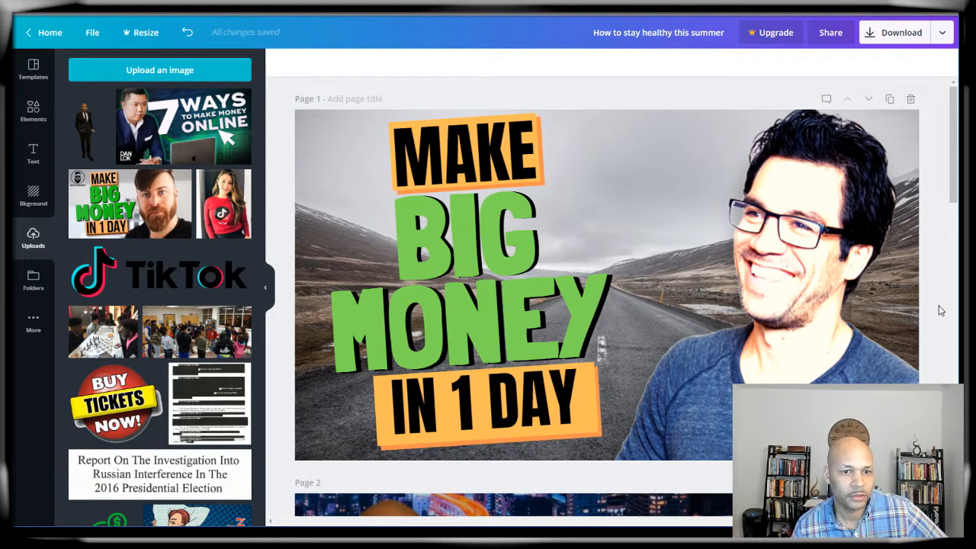
Step: Overlay the MAKE BIG MONEY reference thumbnail across Page 1, then delete it
{"action": "left_click", "coordinate": [97, 210]}
{"action": "left_click_drag", "start_coordinate": [546, 222], "coordinate": [485, 189]}
{"action": "left_click_drag", "start_coordinate": [792, 390], "coordinate": [921, 462]}
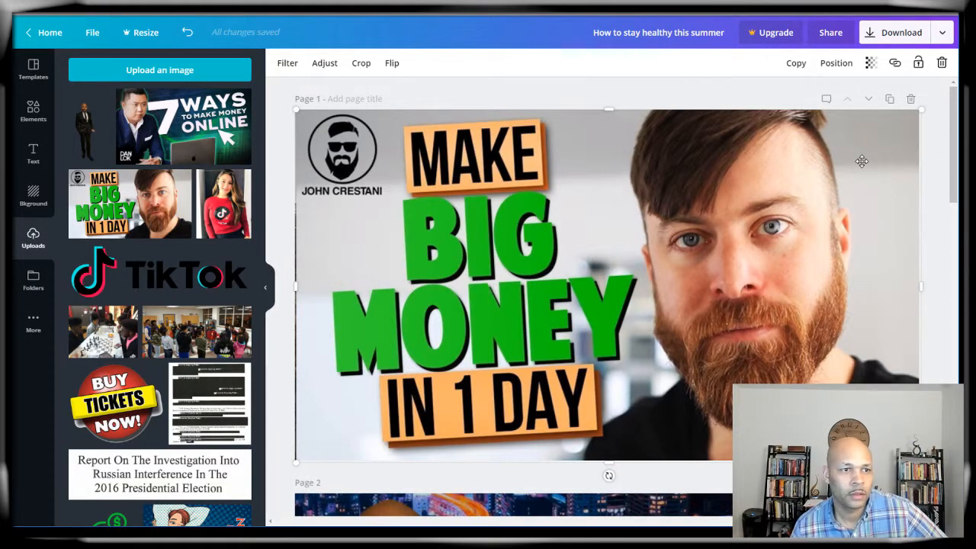
{"action": "key", "text": "Delete"}
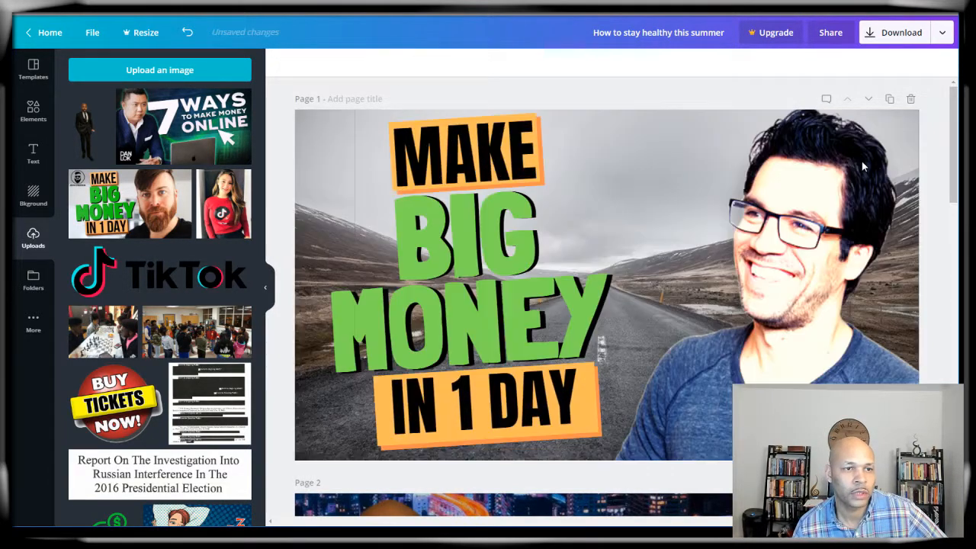
{"action": "left_click", "coordinate": [475, 228]}
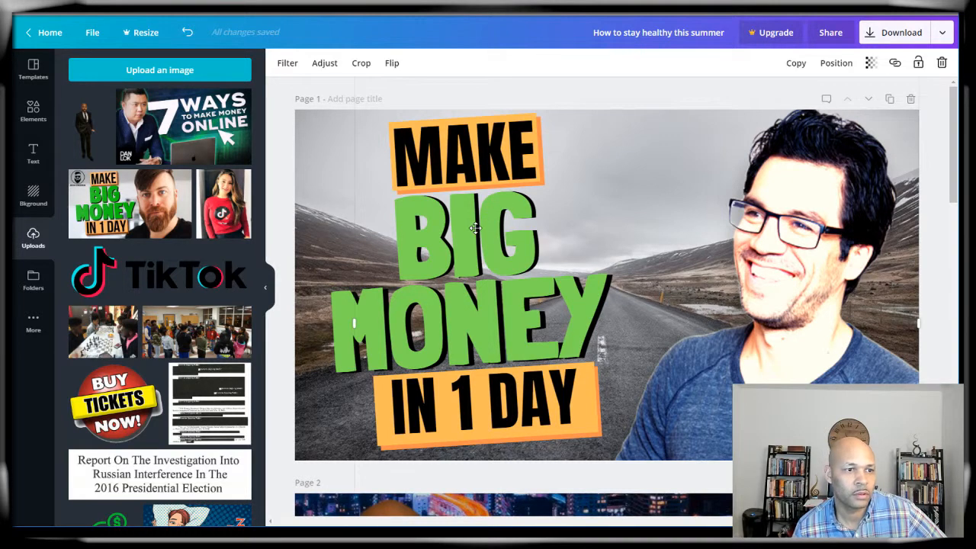
{"action": "left_click", "coordinate": [335, 272]}
{"action": "left_click", "coordinate": [384, 314]}
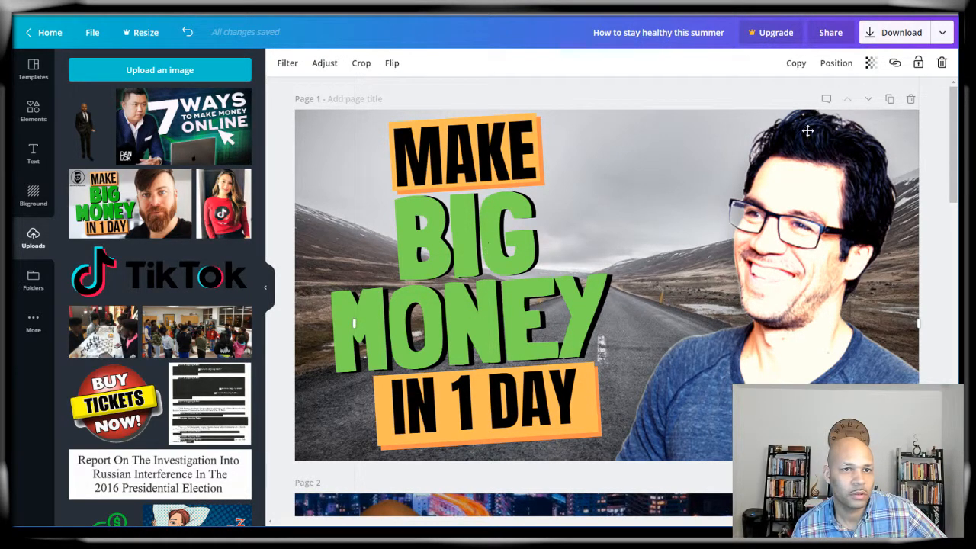
Step: Add a new heading text box and move it up beside the man's face
{"action": "left_click", "coordinate": [25, 160]}
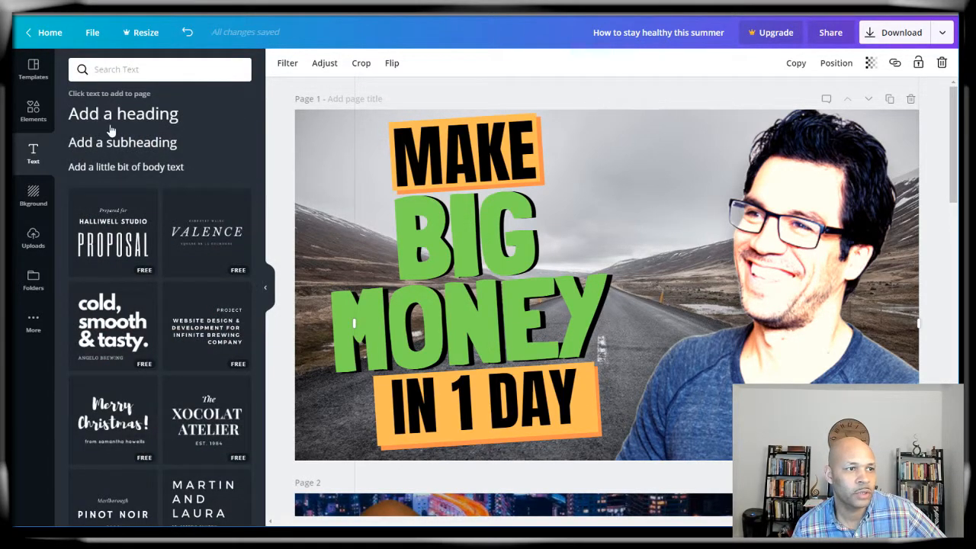
{"action": "left_click", "coordinate": [111, 125]}
{"action": "left_click", "coordinate": [628, 272]}
{"action": "left_click_drag", "start_coordinate": [628, 272], "coordinate": [675, 166]}
Step: Replace the placeholder with the two-line name and drag it between the MAKE title and face
{"action": "double_click", "coordinate": [665, 179]}
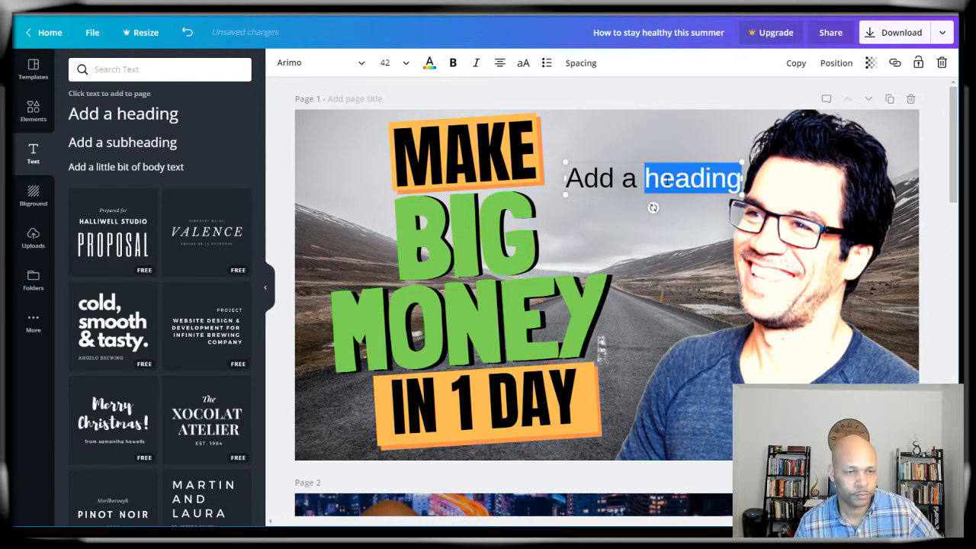
{"action": "triple_click", "coordinate": [666, 179]}
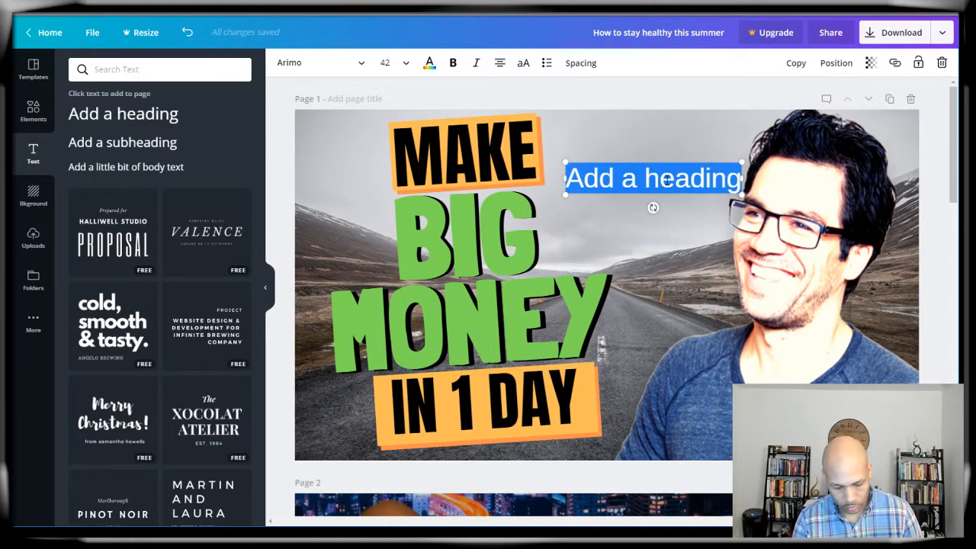
{"action": "type", "text": "rUID"}
{"action": "key", "text": "BackSpace"}
{"action": "key", "text": "BackSpace"}
{"action": "key", "text": "BackSpace"}
{"action": "key", "text": "BackSpace"}
{"action": "type", "text": "RY"}
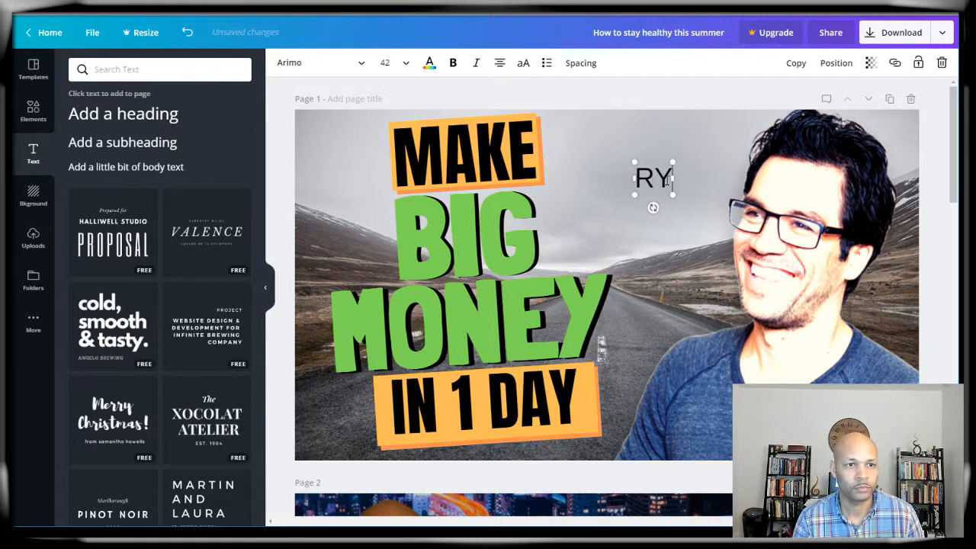
{"action": "key", "text": "BackSpace"}
{"action": "key", "text": "Return"}
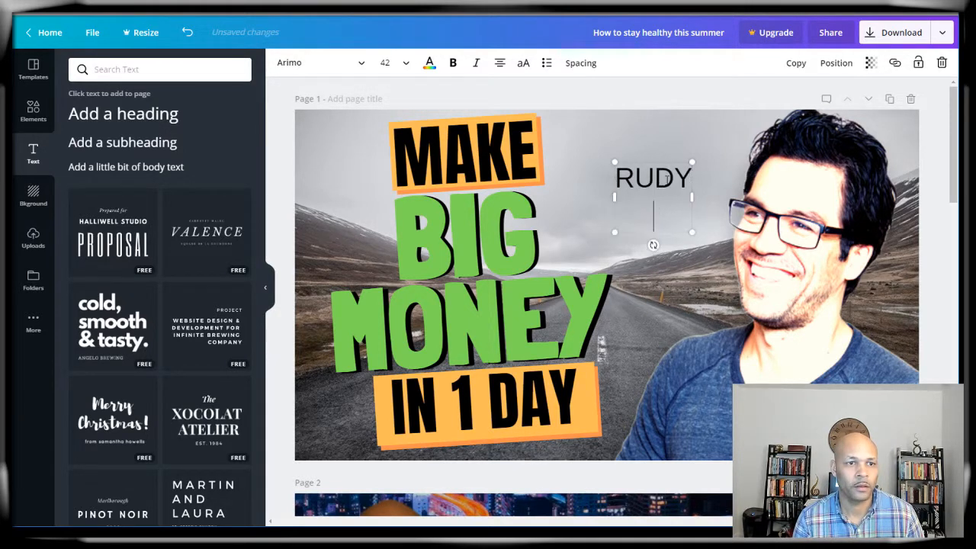
{"action": "left_click", "coordinate": [678, 241]}
{"action": "left_click_drag", "start_coordinate": [657, 229], "coordinate": [640, 250]}
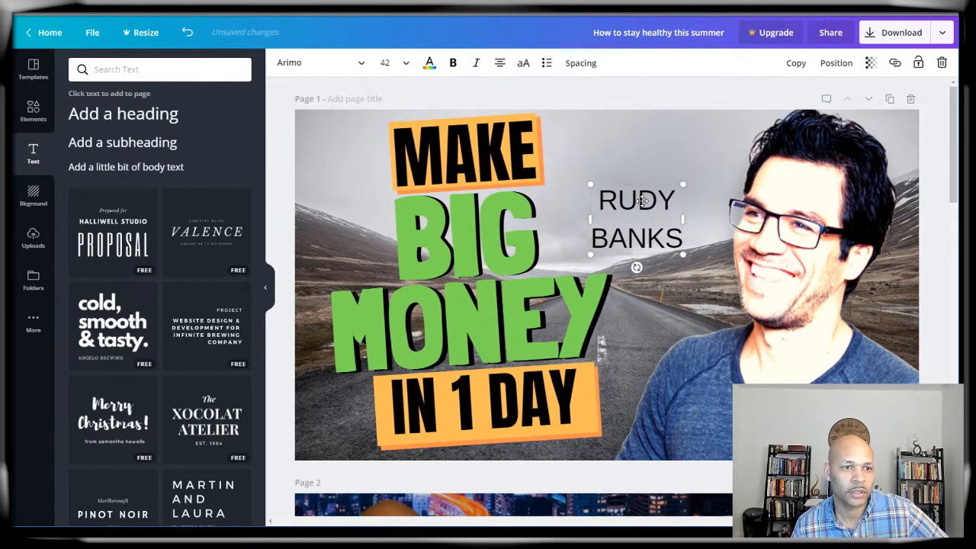
{"action": "left_click", "coordinate": [577, 66]}
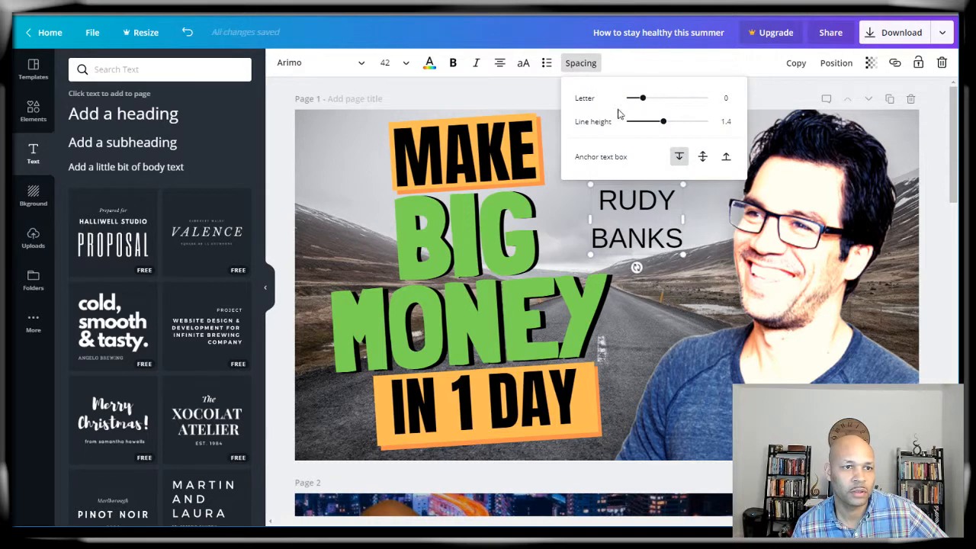
Step: Set the name to letter spacing -68 and line height 0.83, tilted slightly counter-clockwise
{"action": "left_click_drag", "start_coordinate": [642, 100], "coordinate": [639, 126]}
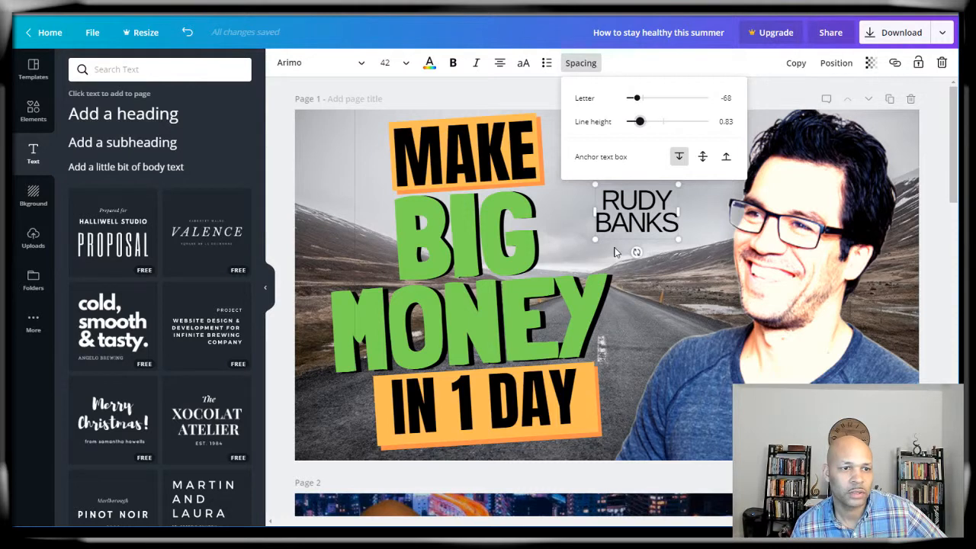
{"action": "left_click", "coordinate": [661, 266]}
{"action": "left_click", "coordinate": [639, 223]}
{"action": "left_click_drag", "start_coordinate": [637, 251], "coordinate": [641, 253]}
{"action": "double_click", "coordinate": [629, 198]}
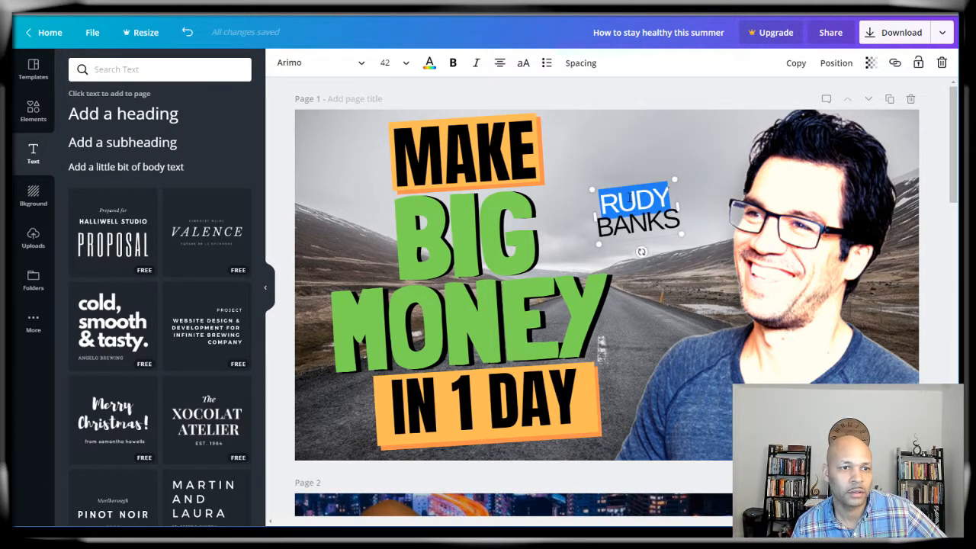
{"action": "left_click", "coordinate": [502, 232]}
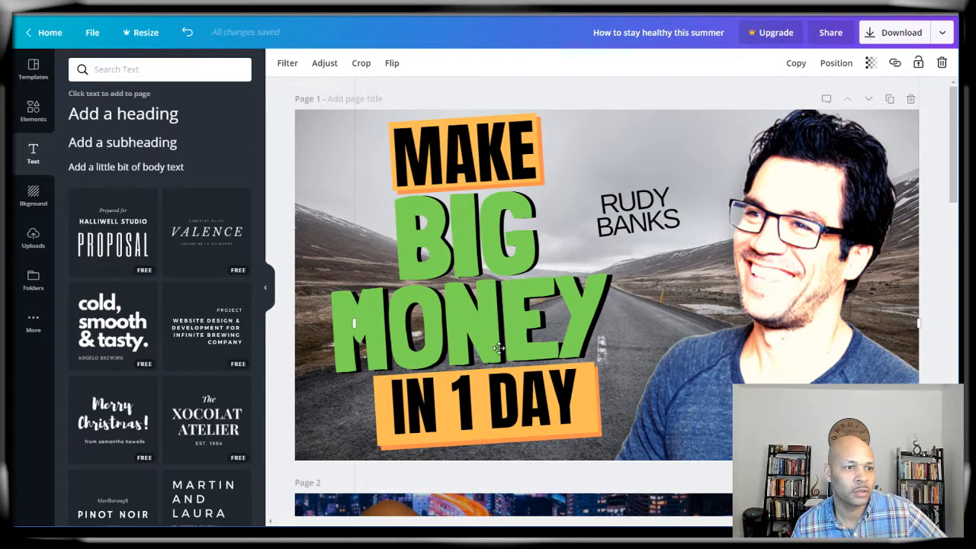
Step: Check which font the MONEY text uses in the font list
{"action": "double_click", "coordinate": [409, 248]}
{"action": "left_click", "coordinate": [277, 233]}
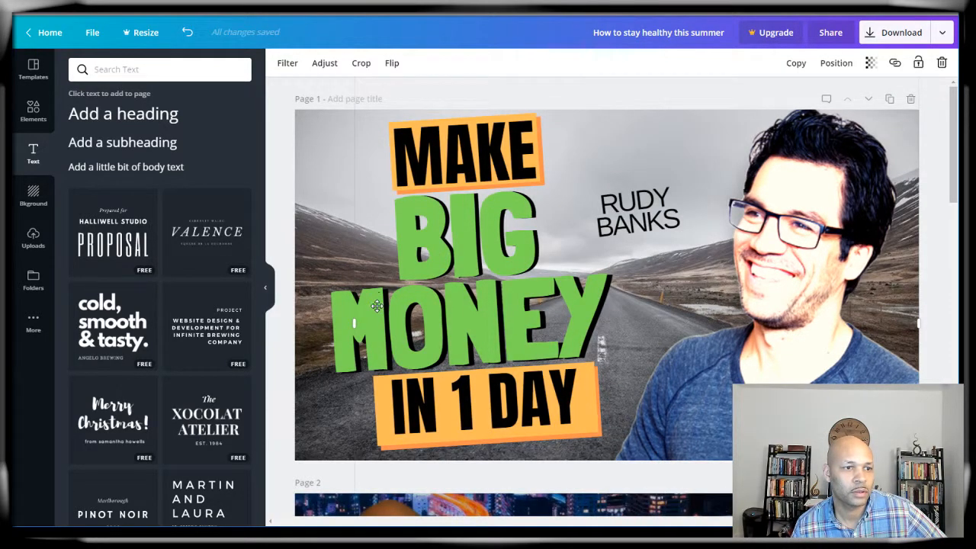
{"action": "left_click", "coordinate": [335, 307]}
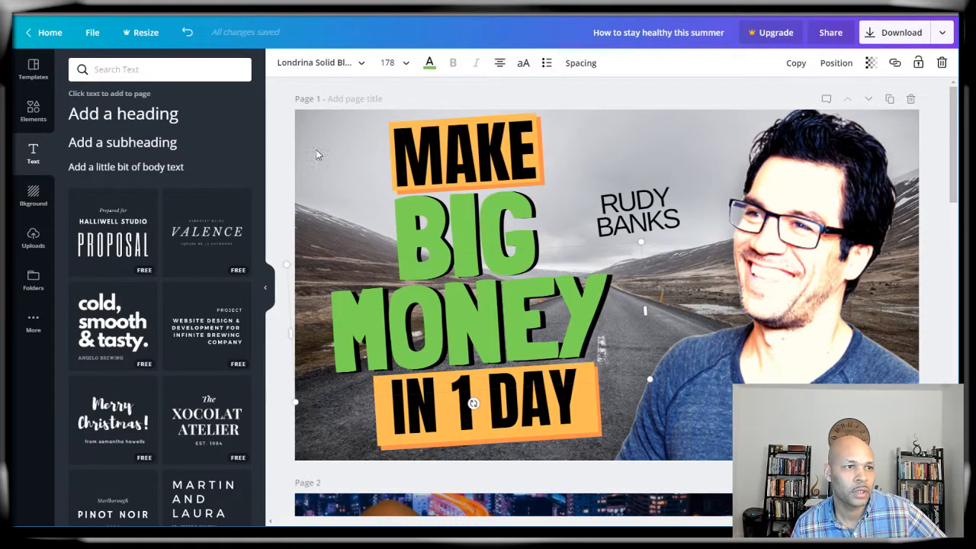
{"action": "left_click", "coordinate": [301, 66]}
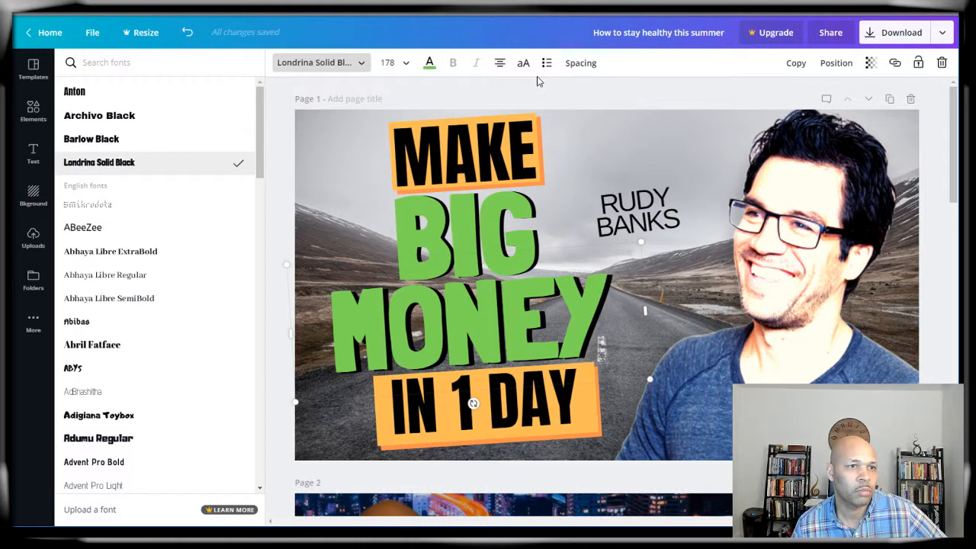
{"action": "left_click", "coordinate": [630, 205]}
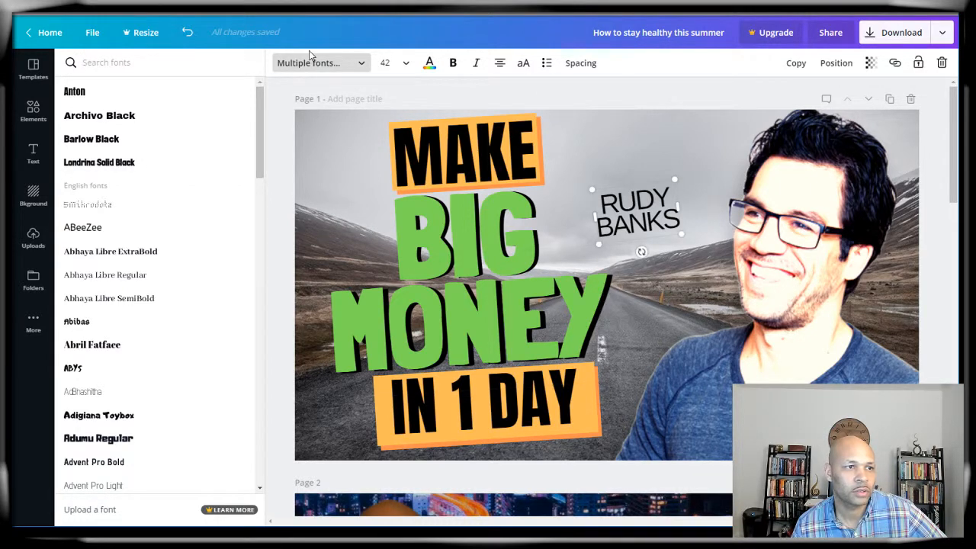
{"action": "left_click", "coordinate": [703, 173]}
{"action": "left_click", "coordinate": [656, 193]}
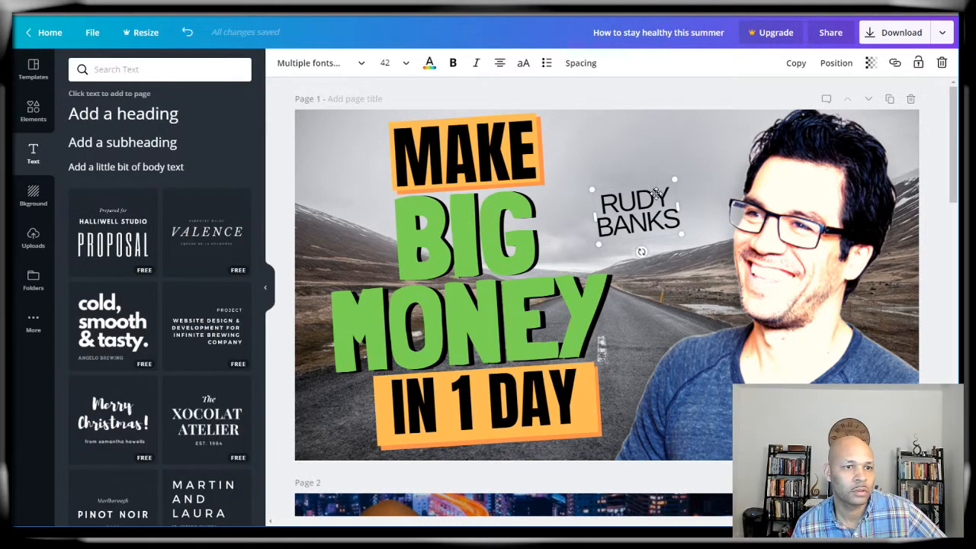
{"action": "left_click", "coordinate": [335, 75]}
{"action": "left_click", "coordinate": [690, 158]}
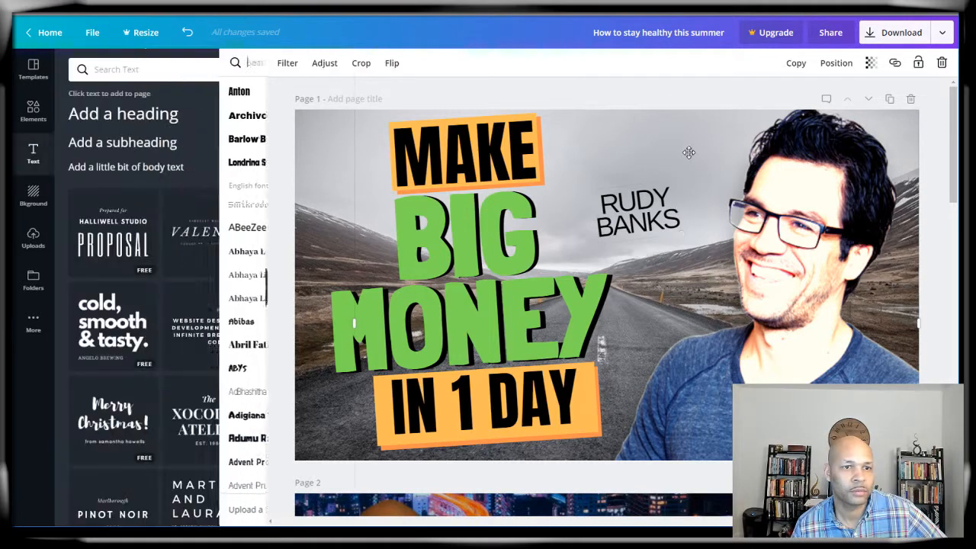
Step: Set the name heading to Londrina Solid Black and enlarge it to about size 160
{"action": "left_click", "coordinate": [619, 203]}
{"action": "left_click", "coordinate": [292, 67]}
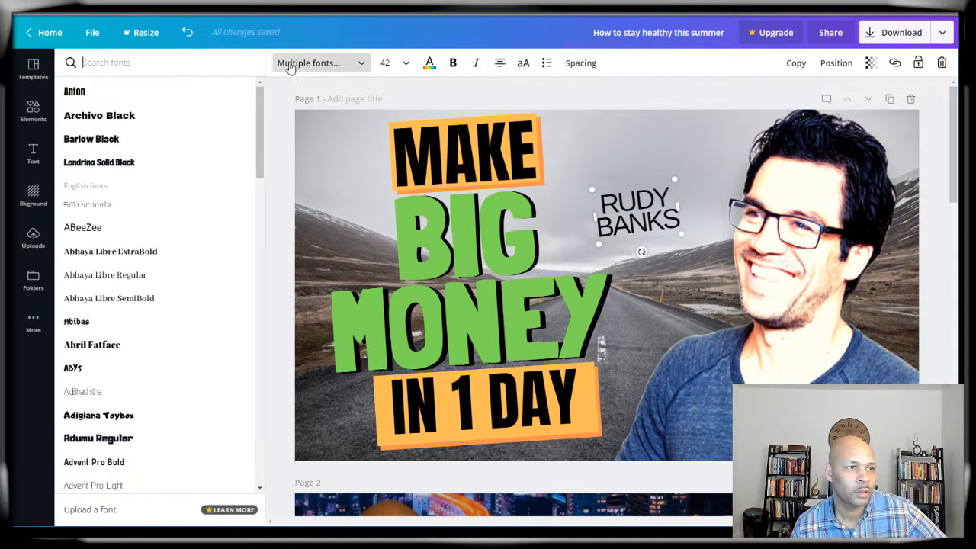
{"action": "left_click", "coordinate": [205, 171]}
{"action": "left_click_drag", "start_coordinate": [684, 236], "coordinate": [872, 370]}
{"action": "left_click_drag", "start_coordinate": [768, 291], "coordinate": [665, 232]}
Step: Make the name heading green with a black duplicate layered behind it as a shadow
{"action": "left_click", "coordinate": [430, 64]}
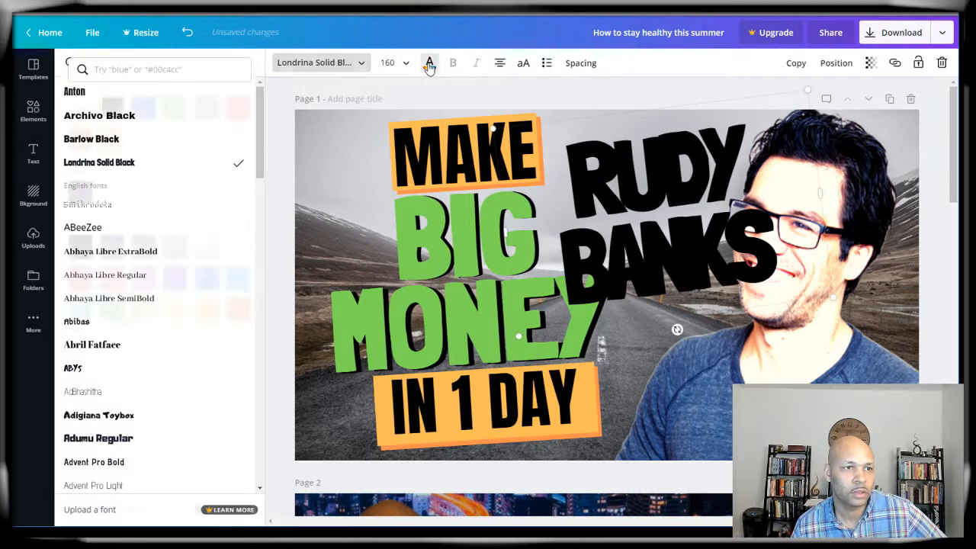
{"action": "left_click", "coordinate": [177, 112]}
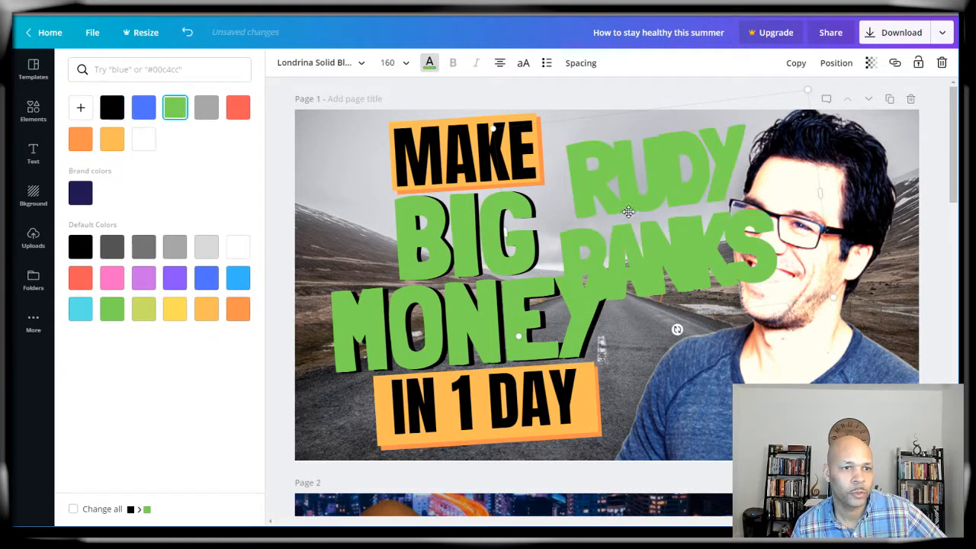
{"action": "left_click", "coordinate": [796, 63]}
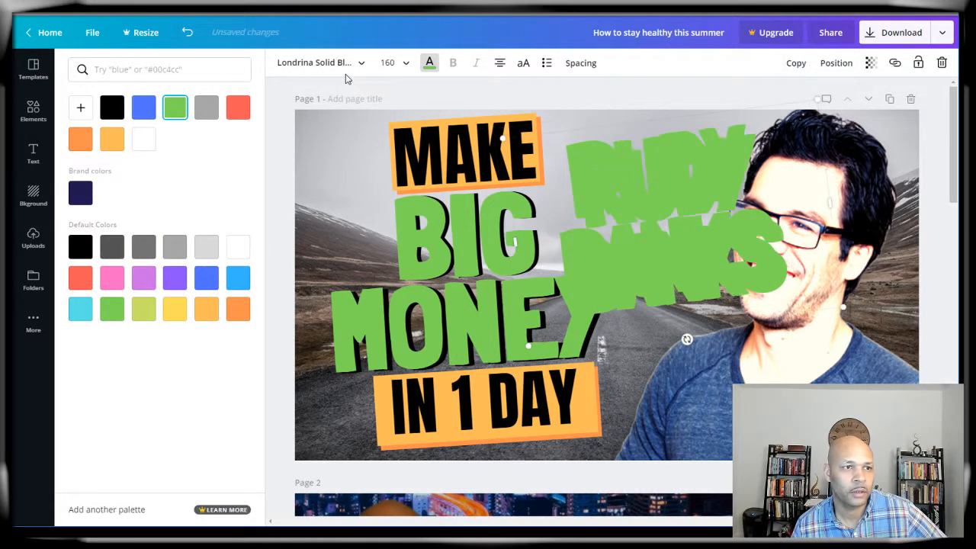
{"action": "left_click", "coordinate": [430, 67]}
{"action": "left_click", "coordinate": [431, 67]}
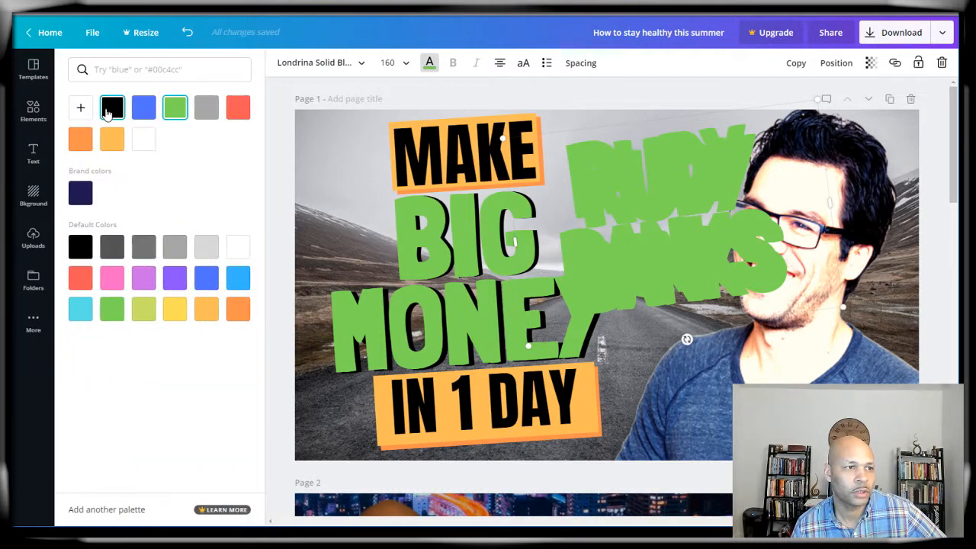
{"action": "left_click", "coordinate": [111, 107]}
{"action": "left_click", "coordinate": [869, 64]}
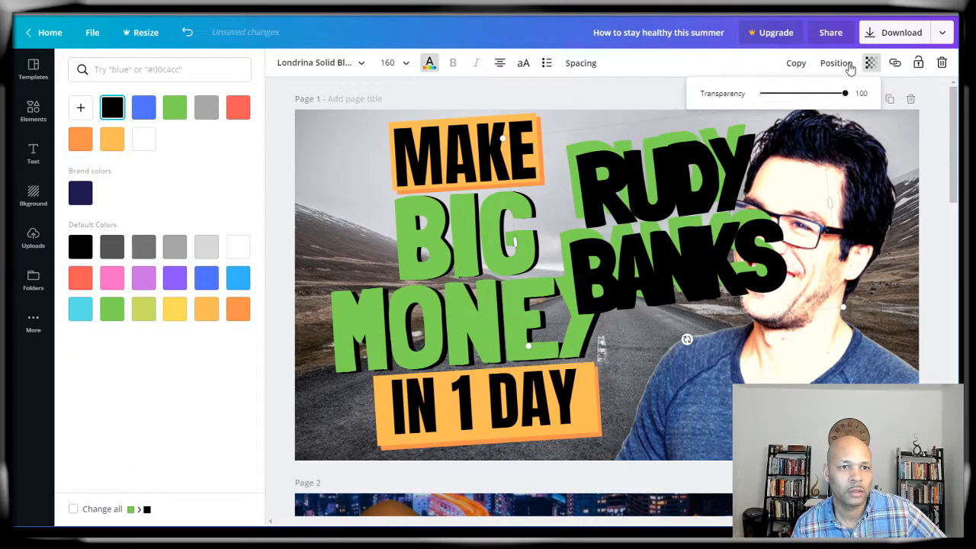
{"action": "left_click", "coordinate": [839, 65]}
{"action": "left_click", "coordinate": [770, 98]}
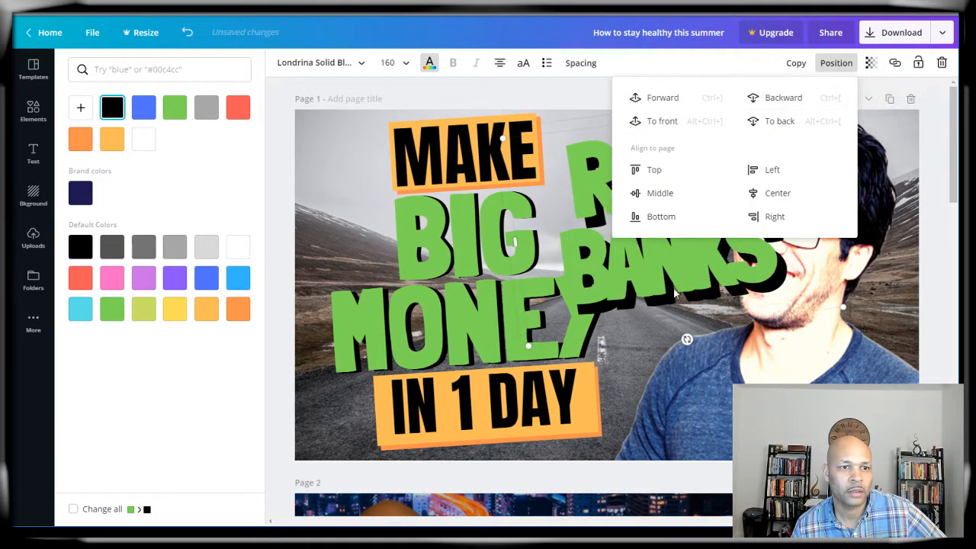
{"action": "left_click", "coordinate": [936, 282]}
{"action": "mouse_move", "coordinate": [685, 248]}
{"action": "left_mouse_down"}
{"action": "mouse_move", "coordinate": [702, 254]}
{"action": "mouse_move", "coordinate": [692, 252]}
{"action": "left_mouse_up"}
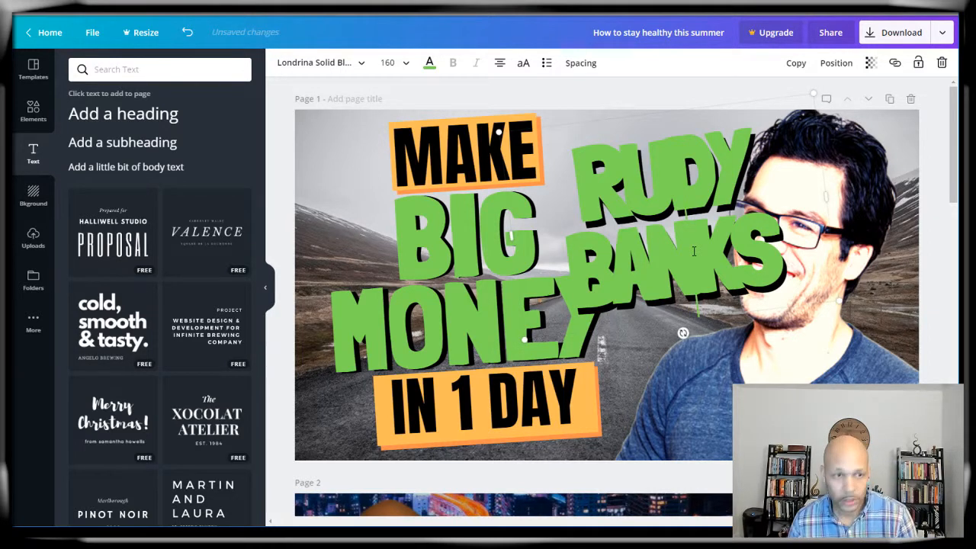
Step: Delete both the green name text and its black shadow copy
{"action": "left_click", "coordinate": [694, 252]}
{"action": "key", "text": "Delete"}
{"action": "left_click", "coordinate": [736, 320]}
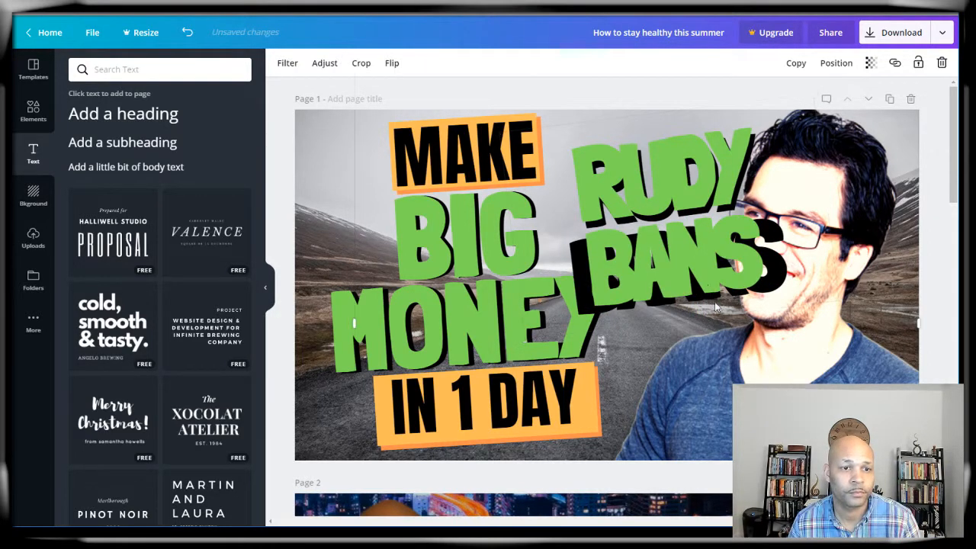
{"action": "left_click", "coordinate": [673, 266]}
{"action": "key", "text": "Delete"}
{"action": "left_click", "coordinate": [678, 198]}
{"action": "key", "text": "Delete"}
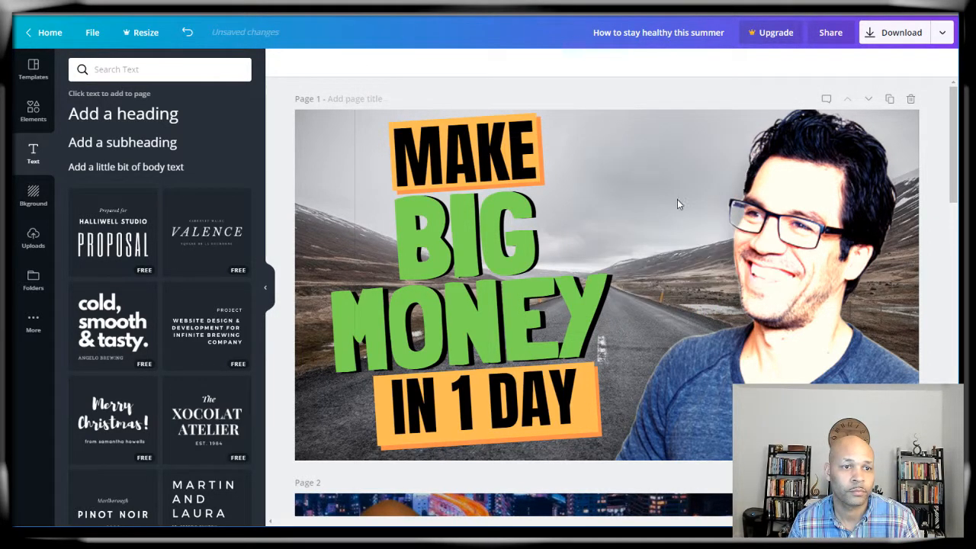
Step: Look over the File menu and Download panel without changing anything
{"action": "left_click", "coordinate": [93, 34]}
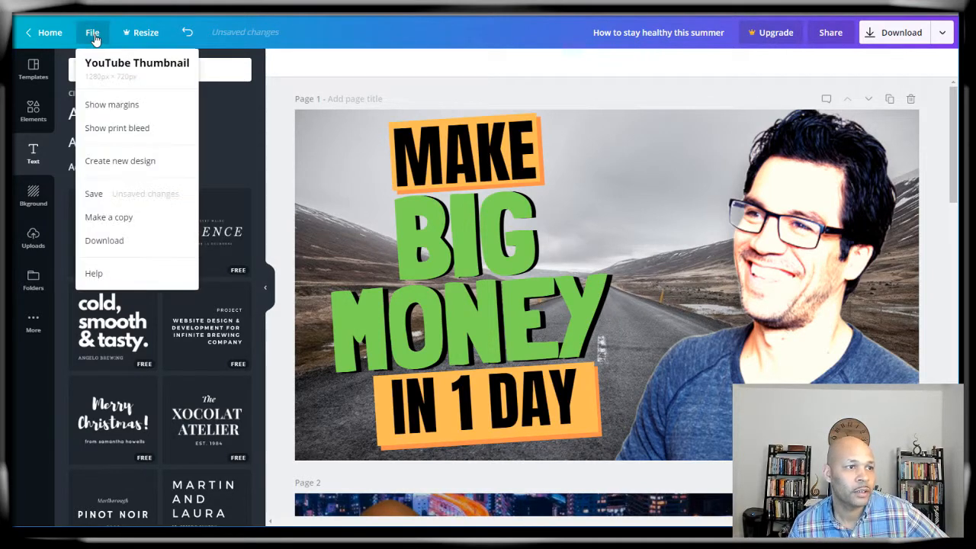
{"action": "left_click", "coordinate": [284, 149]}
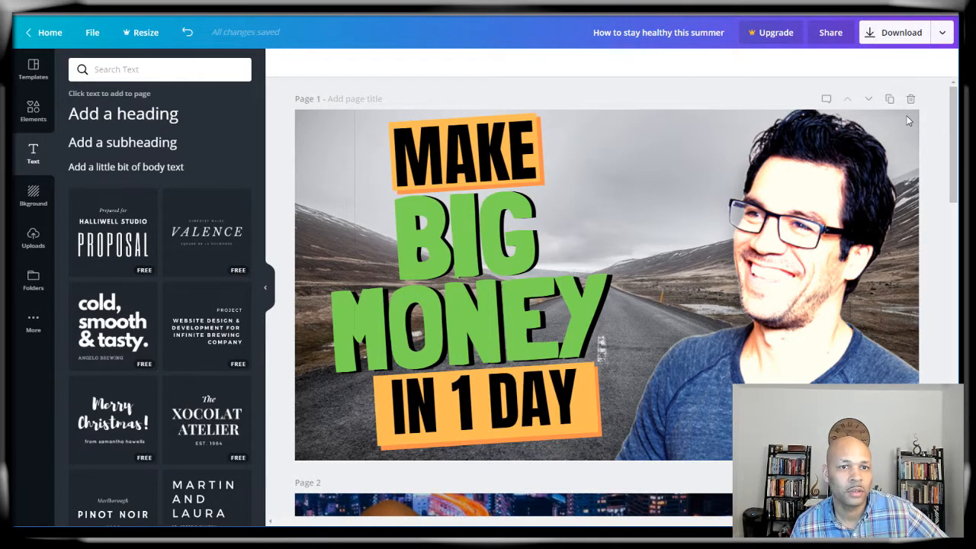
{"action": "left_click", "coordinate": [900, 42]}
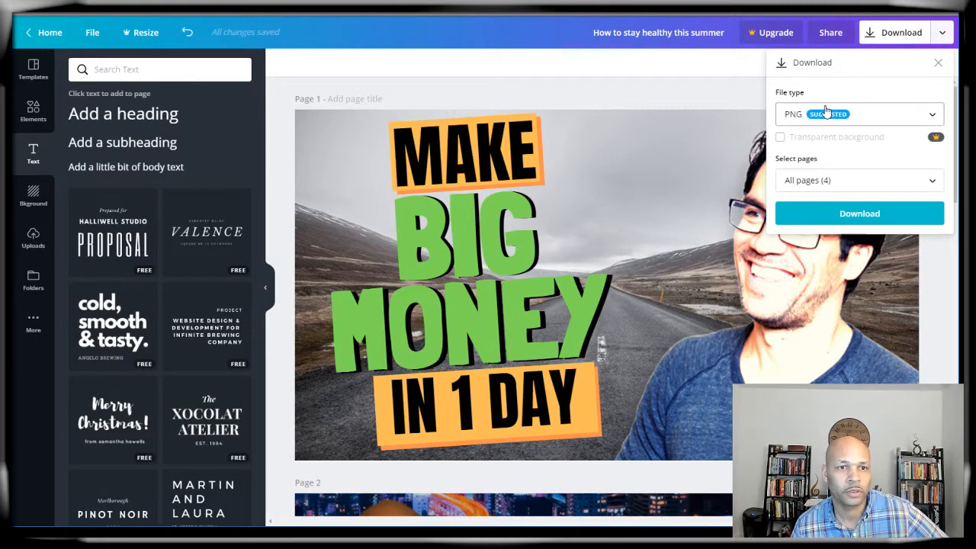
{"action": "left_click", "coordinate": [935, 315]}
Step: Move the man's cutout photo on page 1 slightly left and down
{"action": "scroll", "coordinate": [885, 311], "scroll_direction": "down", "scroll_amount": 8}
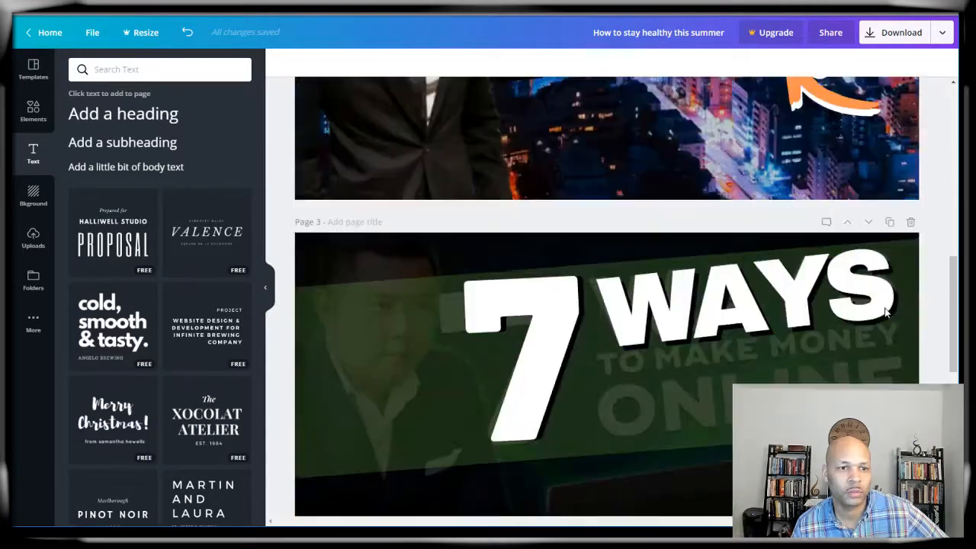
{"action": "scroll", "coordinate": [884, 311], "scroll_direction": "down", "scroll_amount": 6}
{"action": "scroll", "coordinate": [884, 311], "scroll_direction": "up", "scroll_amount": 12}
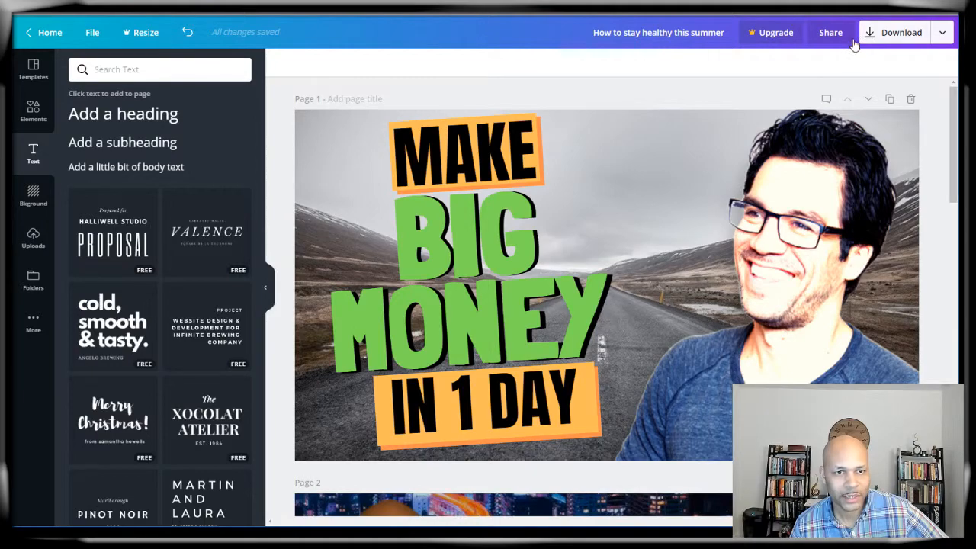
{"action": "scroll", "coordinate": [793, 281], "scroll_direction": "down", "scroll_amount": 8}
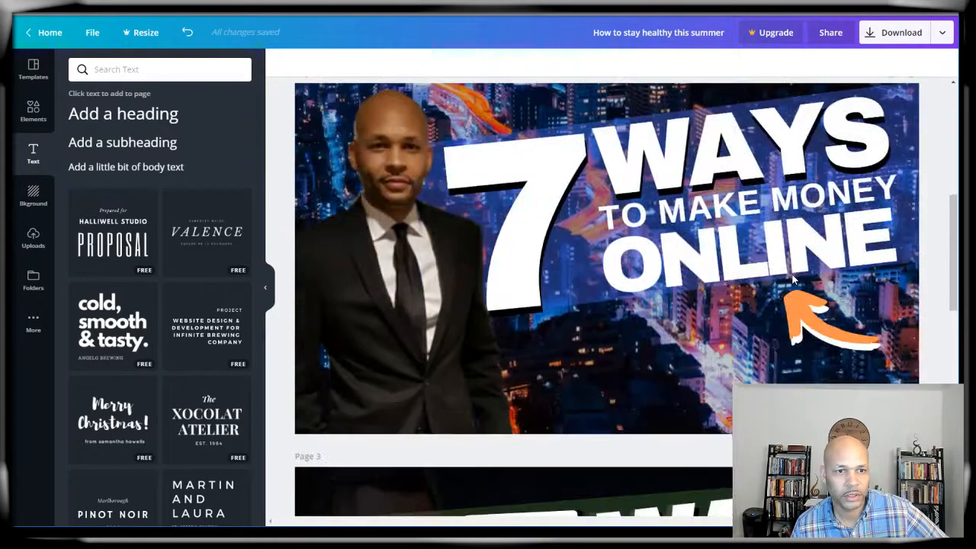
{"action": "scroll", "coordinate": [793, 281], "scroll_direction": "up", "scroll_amount": 3}
{"action": "scroll", "coordinate": [792, 281], "scroll_direction": "up", "scroll_amount": 3}
{"action": "scroll", "coordinate": [793, 280], "scroll_direction": "down", "scroll_amount": 3}
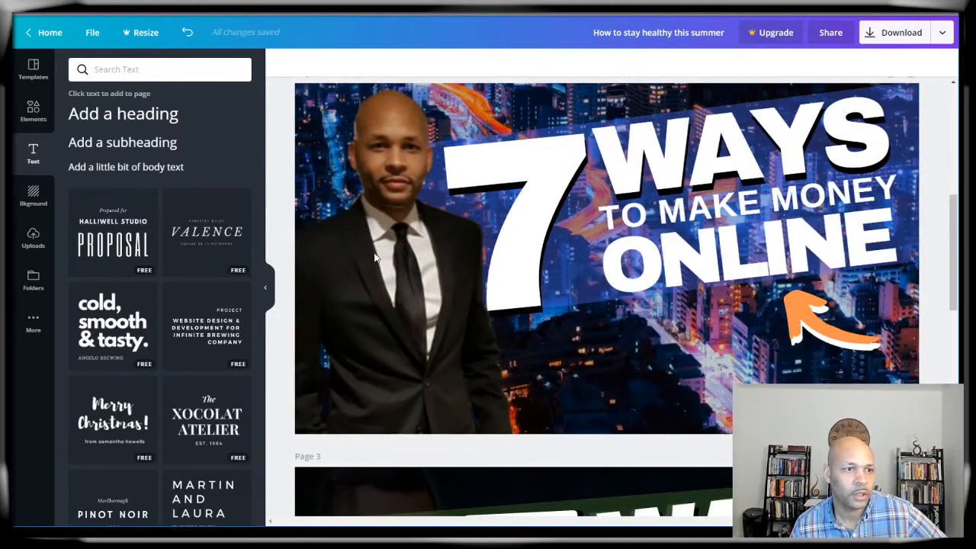
{"action": "left_click", "coordinate": [375, 179]}
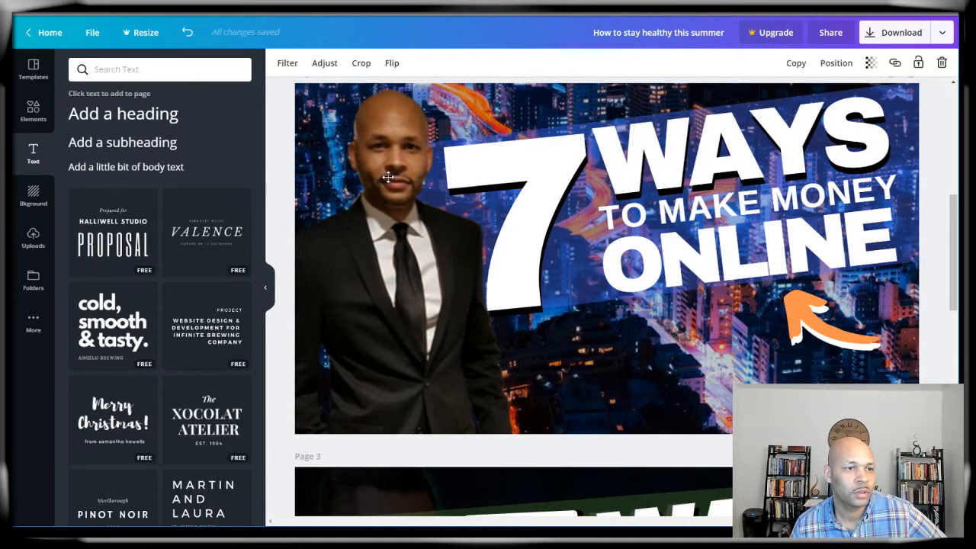
{"action": "scroll", "coordinate": [402, 247], "scroll_direction": "down", "scroll_amount": 5}
{"action": "scroll", "coordinate": [402, 246], "scroll_direction": "down", "scroll_amount": 5}
{"action": "scroll", "coordinate": [402, 243], "scroll_direction": "up", "scroll_amount": 15}
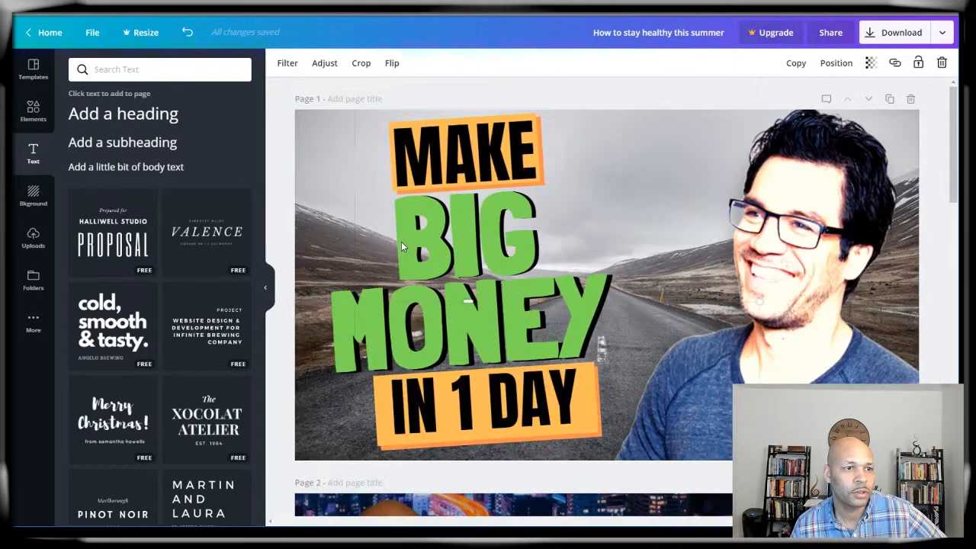
{"action": "left_click", "coordinate": [836, 228]}
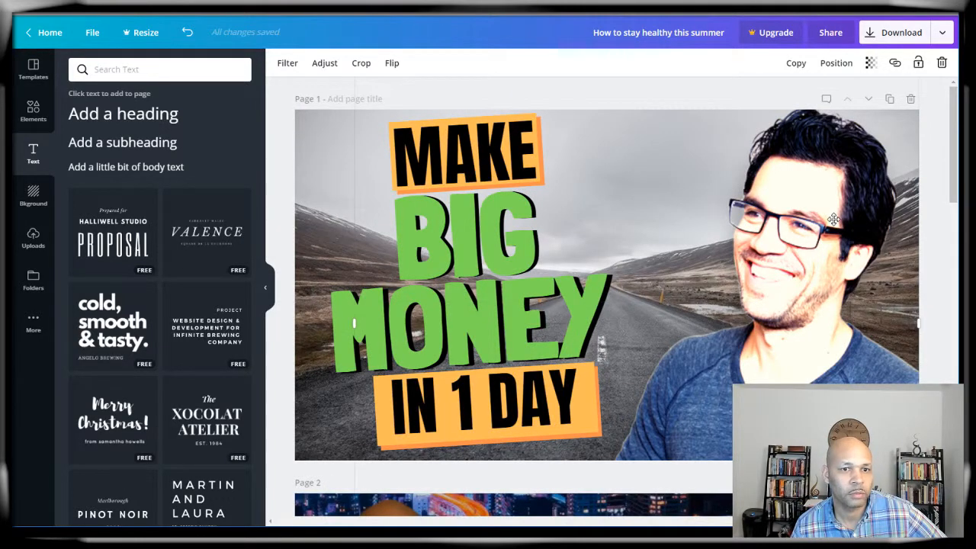
{"action": "left_click_drag", "start_coordinate": [829, 226], "coordinate": [825, 199]}
Step: Stretch the page 4 TikTok-shirt photo rightward to meet the WAYS panel
{"action": "scroll", "coordinate": [639, 248], "scroll_direction": "down", "scroll_amount": 12}
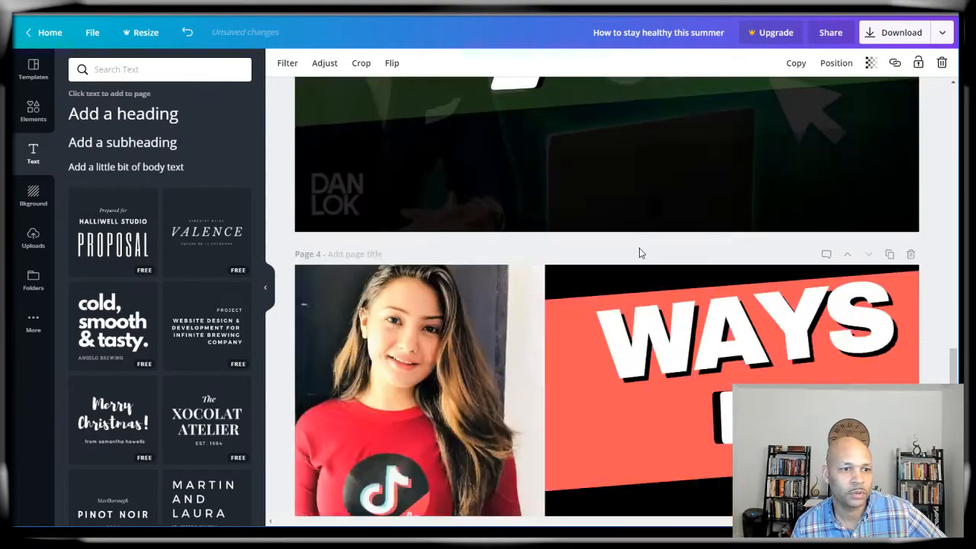
{"action": "scroll", "coordinate": [639, 248], "scroll_direction": "down", "scroll_amount": 2}
{"action": "left_click", "coordinate": [412, 211]}
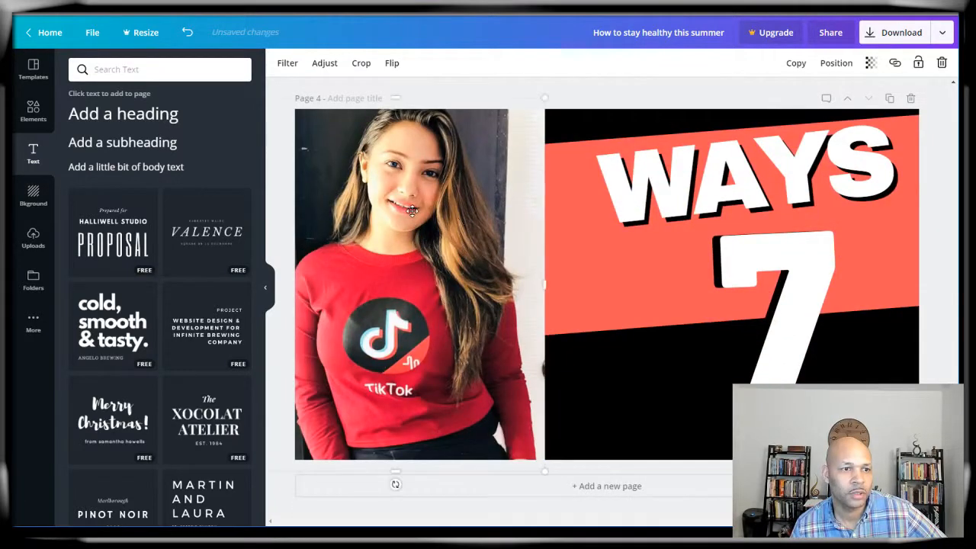
{"action": "mouse_move", "coordinate": [412, 212]}
{"action": "left_mouse_down"}
{"action": "mouse_move", "coordinate": [455, 213]}
{"action": "mouse_move", "coordinate": [423, 214]}
{"action": "left_mouse_up"}
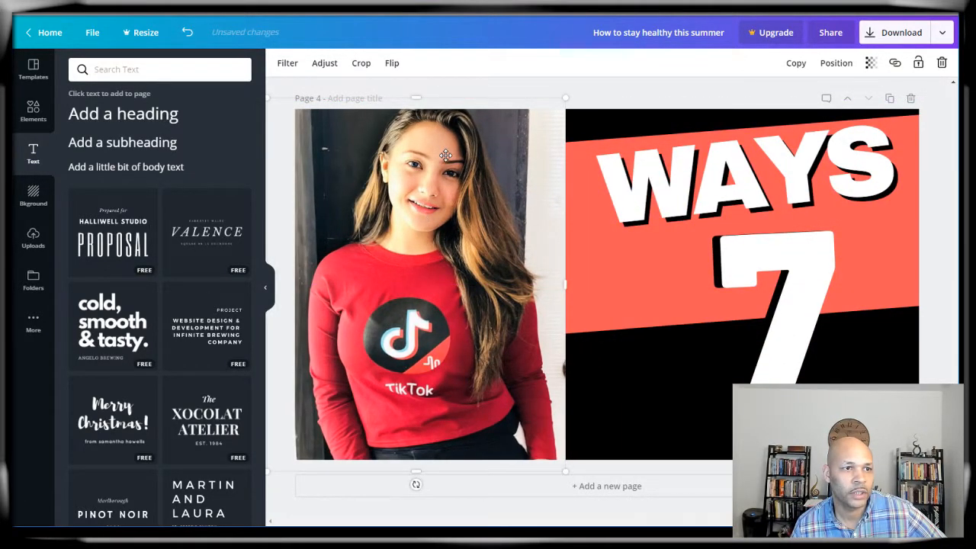
Step: Open a new Google browser tab and show the bookmarks folder
{"action": "left_click", "coordinate": [935, 124]}
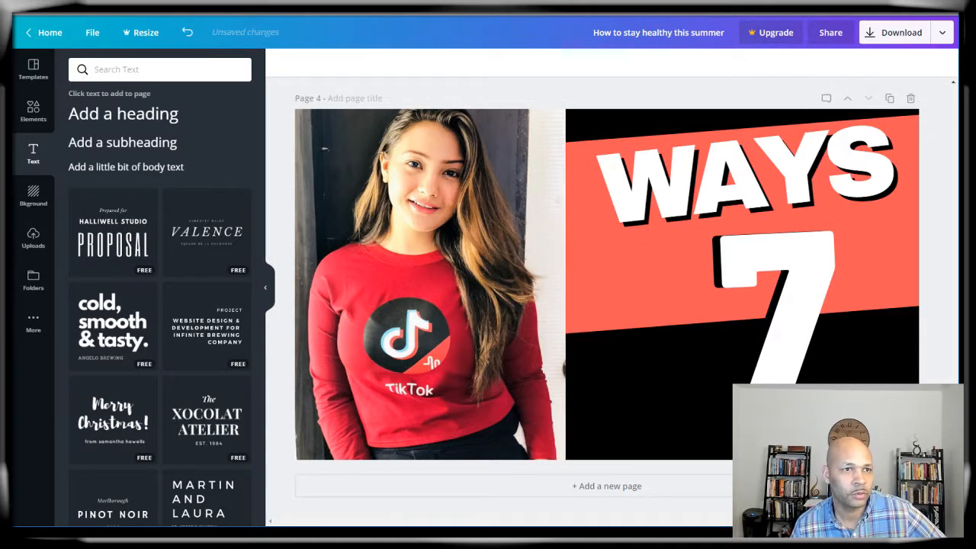
{"action": "left_click", "coordinate": [276, 9]}
{"action": "left_click", "coordinate": [274, 13]}
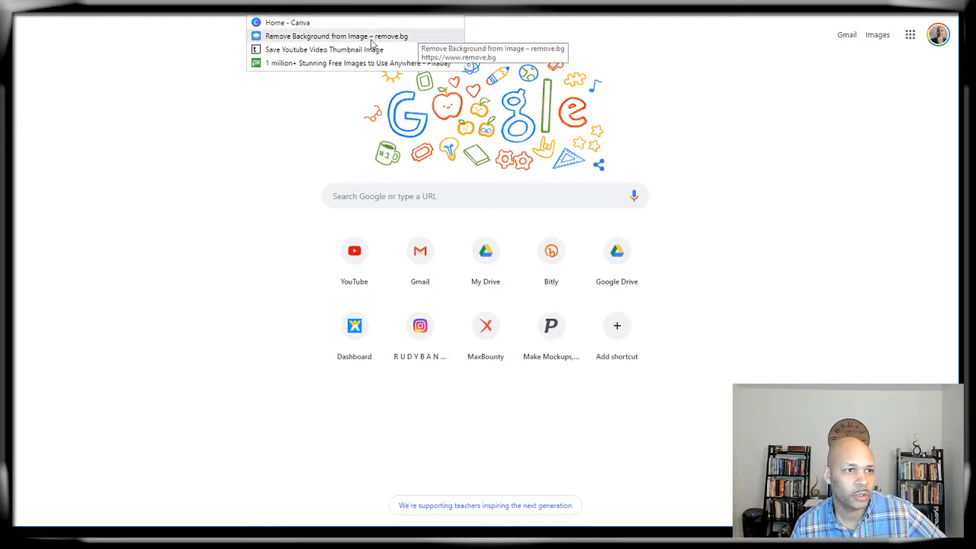
Step: Look over the remove.bg homepage, then open a new tab's Google search box
{"action": "left_click", "coordinate": [311, 42]}
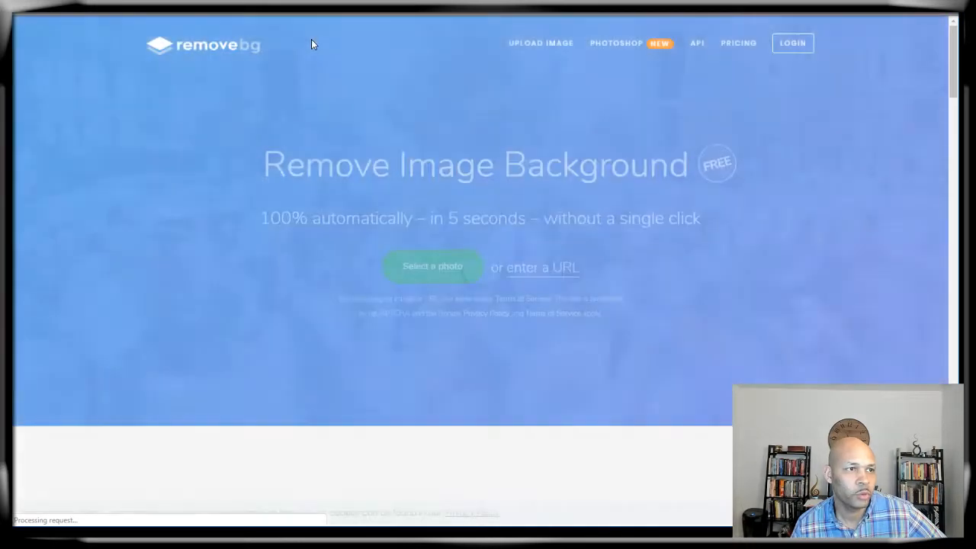
{"action": "scroll", "coordinate": [261, 219], "scroll_direction": "down", "scroll_amount": 5}
{"action": "scroll", "coordinate": [261, 220], "scroll_direction": "up", "scroll_amount": 5}
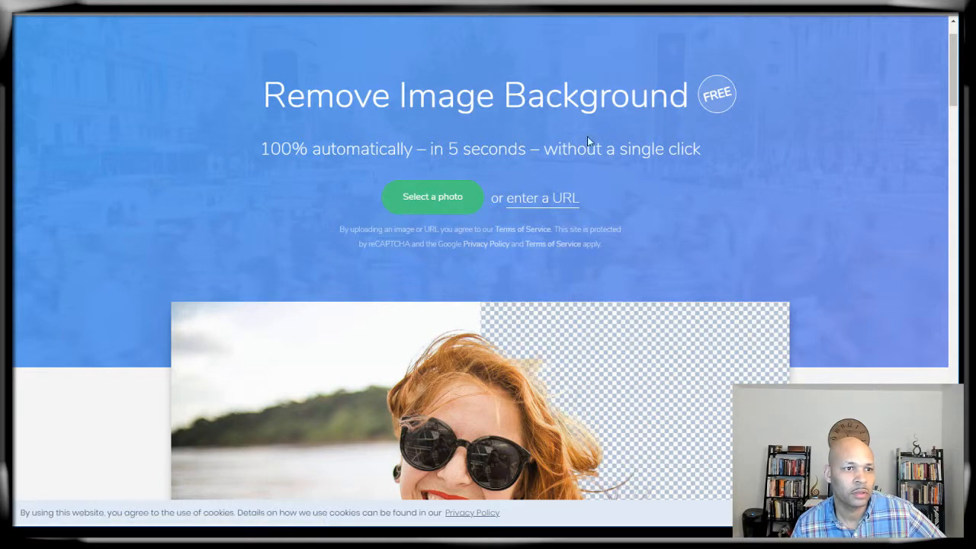
{"action": "key", "text": "ctrl+t"}
{"action": "left_click", "coordinate": [469, 191]}
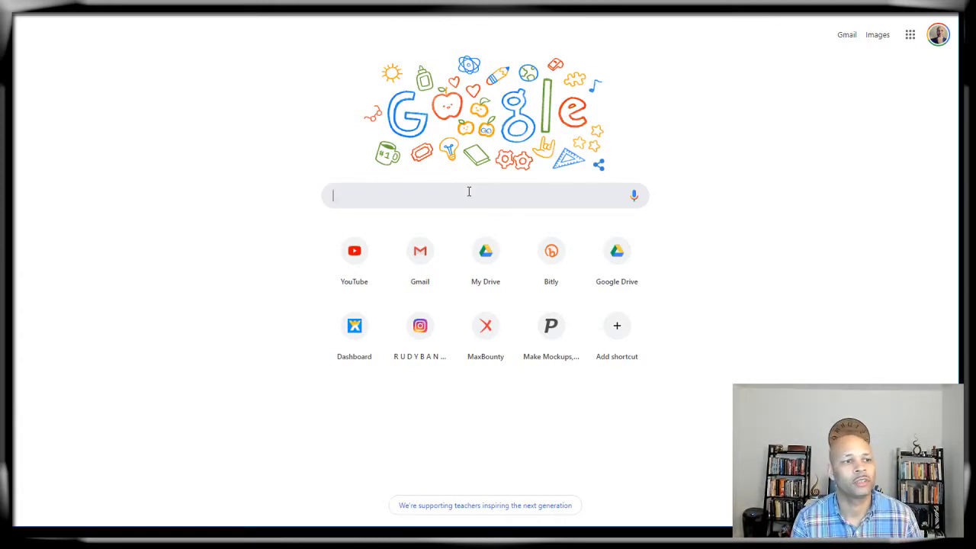
Step: Search Google Images for arnold schwarzenegger
{"action": "type", "text": "arnold"}
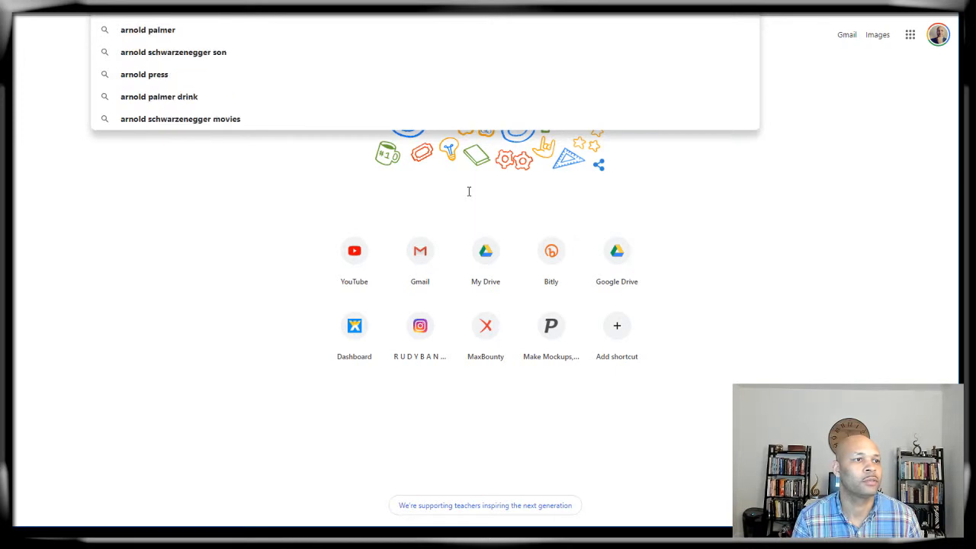
{"action": "type", "text": "sc"}
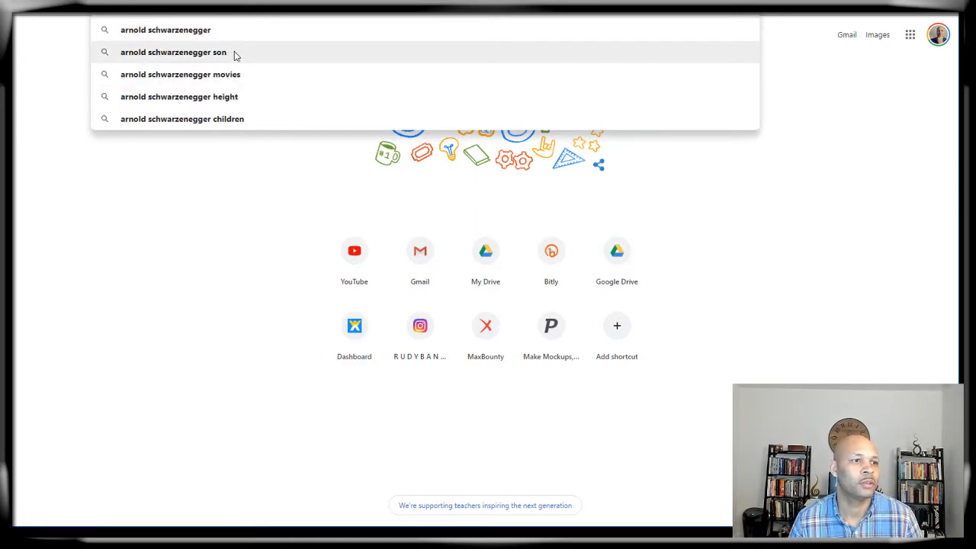
{"action": "left_click", "coordinate": [263, 35]}
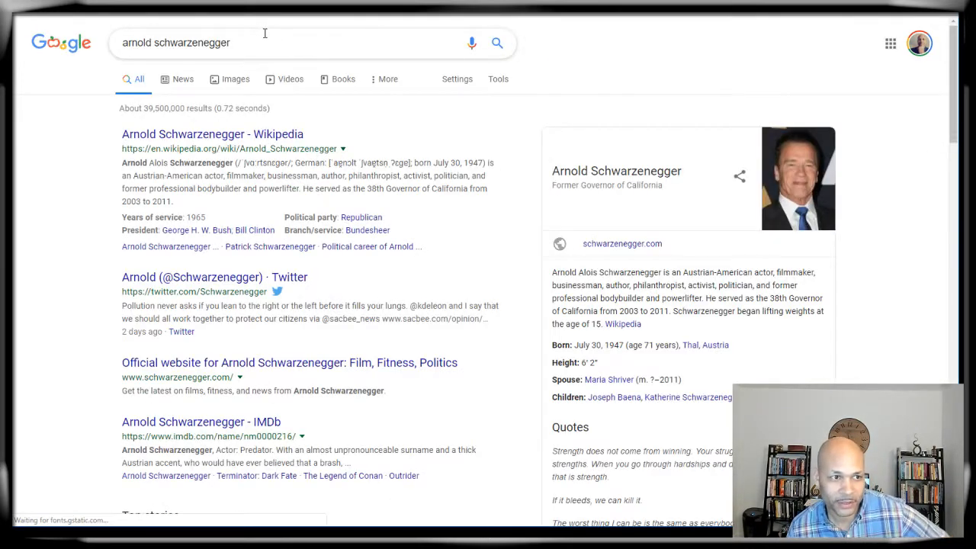
{"action": "left_click", "coordinate": [238, 81]}
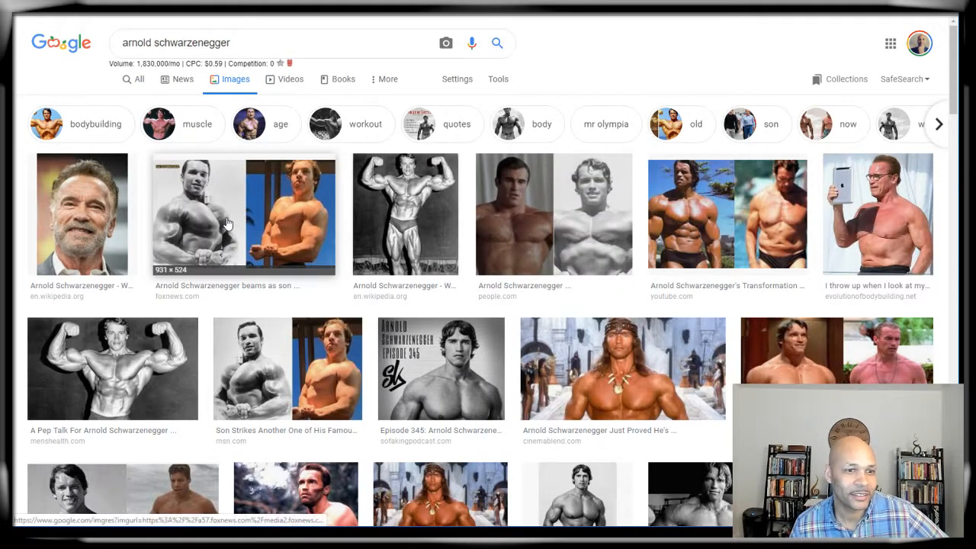
Step: Browse down through the arnold schwarzenegger photo results and back to the top
{"action": "scroll", "coordinate": [226, 222], "scroll_direction": "down", "scroll_amount": 1}
{"action": "scroll", "coordinate": [226, 223], "scroll_direction": "down", "scroll_amount": 2}
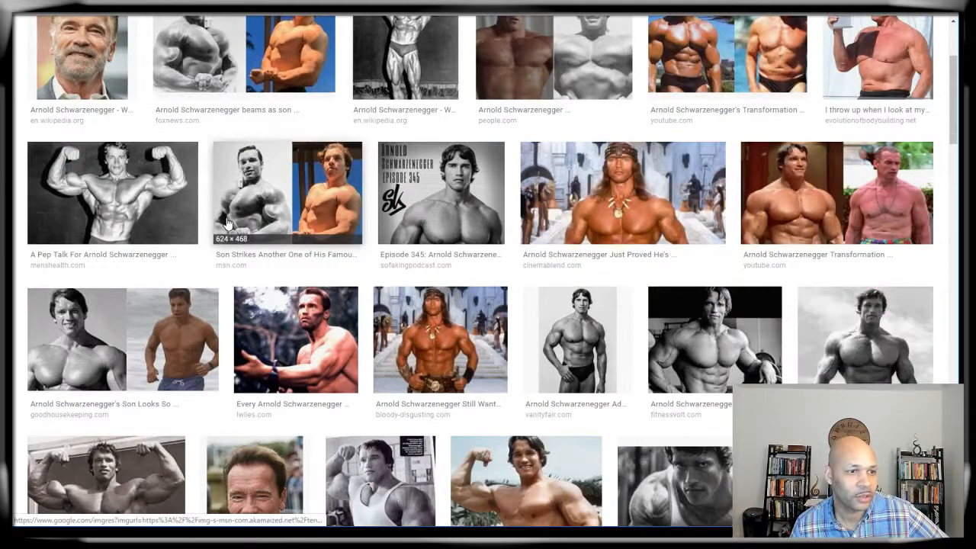
{"action": "scroll", "coordinate": [226, 223], "scroll_direction": "up", "scroll_amount": 2}
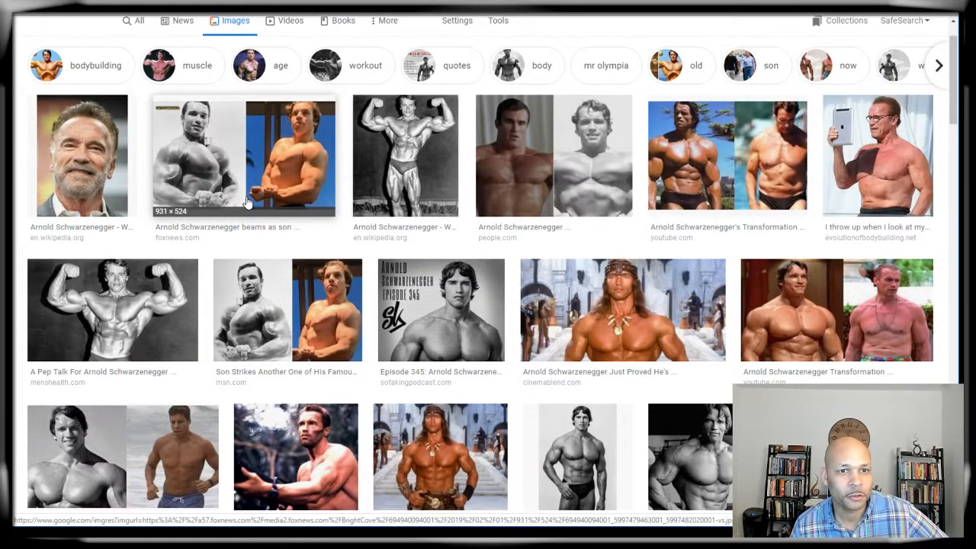
{"action": "scroll", "coordinate": [617, 246], "scroll_direction": "down", "scroll_amount": 3}
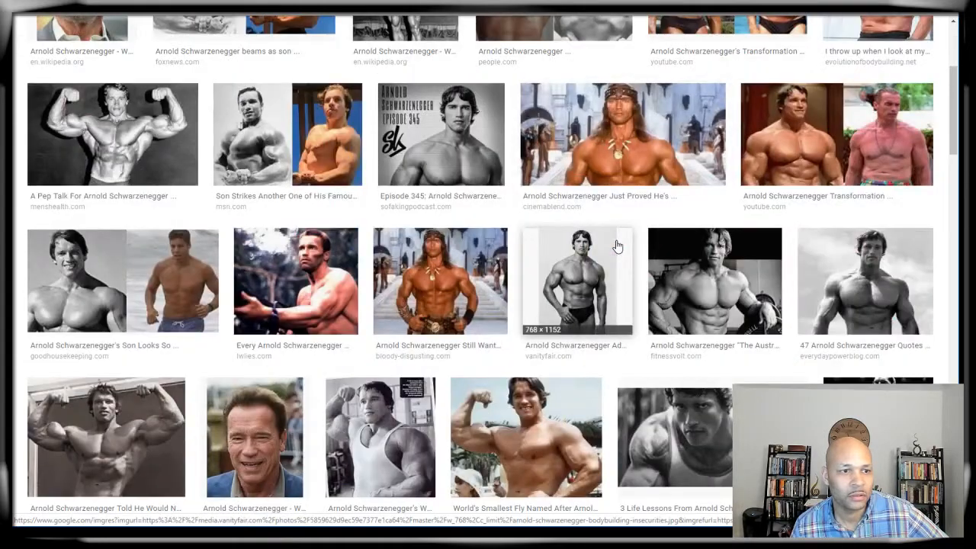
{"action": "scroll", "coordinate": [617, 246], "scroll_direction": "down", "scroll_amount": 2}
{"action": "scroll", "coordinate": [617, 247], "scroll_direction": "down", "scroll_amount": 3}
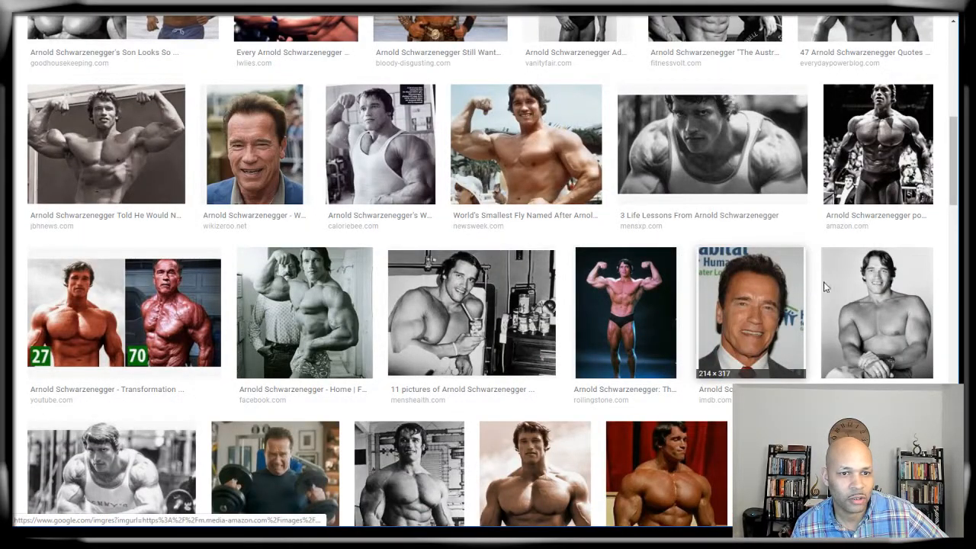
{"action": "scroll", "coordinate": [560, 318], "scroll_direction": "up", "scroll_amount": 3}
{"action": "scroll", "coordinate": [99, 135], "scroll_direction": "up", "scroll_amount": 3}
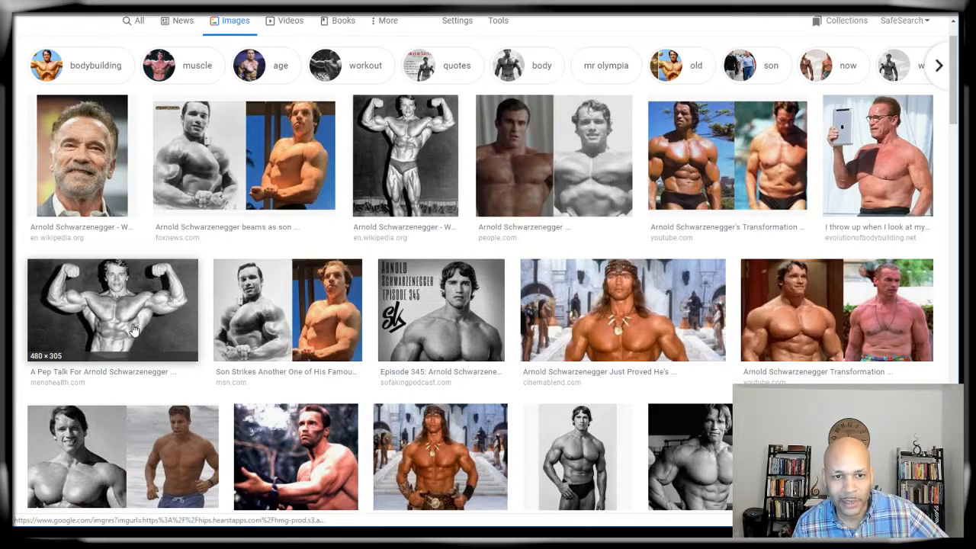
{"action": "scroll", "coordinate": [132, 329], "scroll_direction": "down", "scroll_amount": 6}
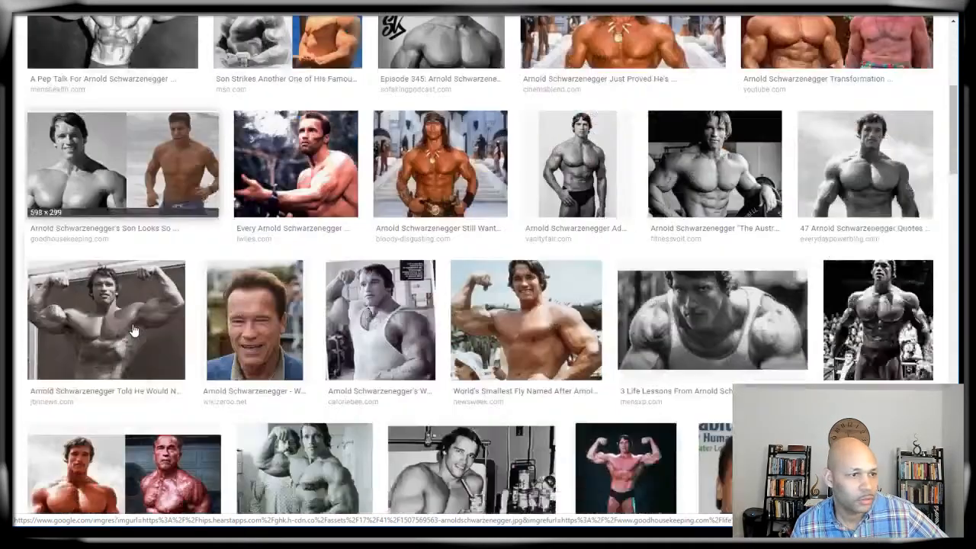
{"action": "scroll", "coordinate": [133, 329], "scroll_direction": "down", "scroll_amount": 3}
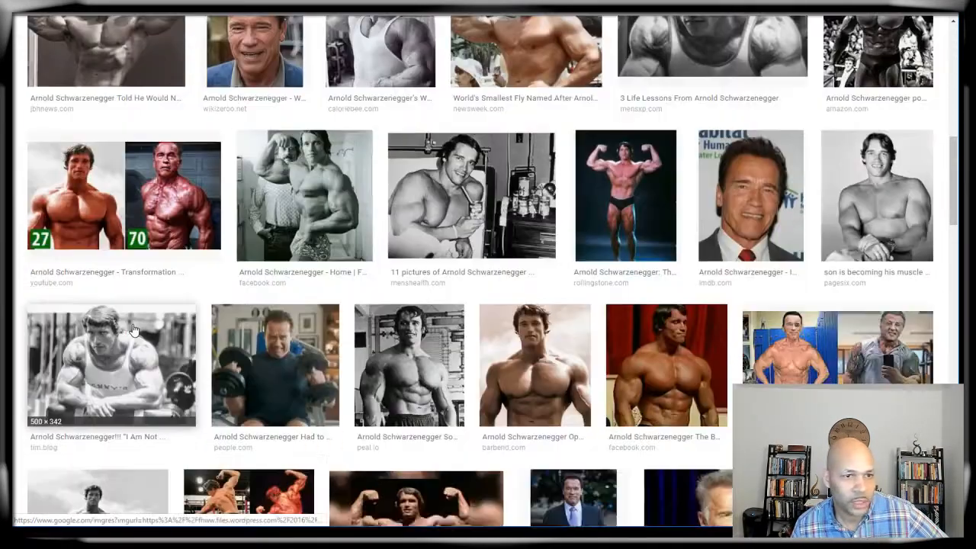
{"action": "scroll", "coordinate": [133, 329], "scroll_direction": "down", "scroll_amount": 5}
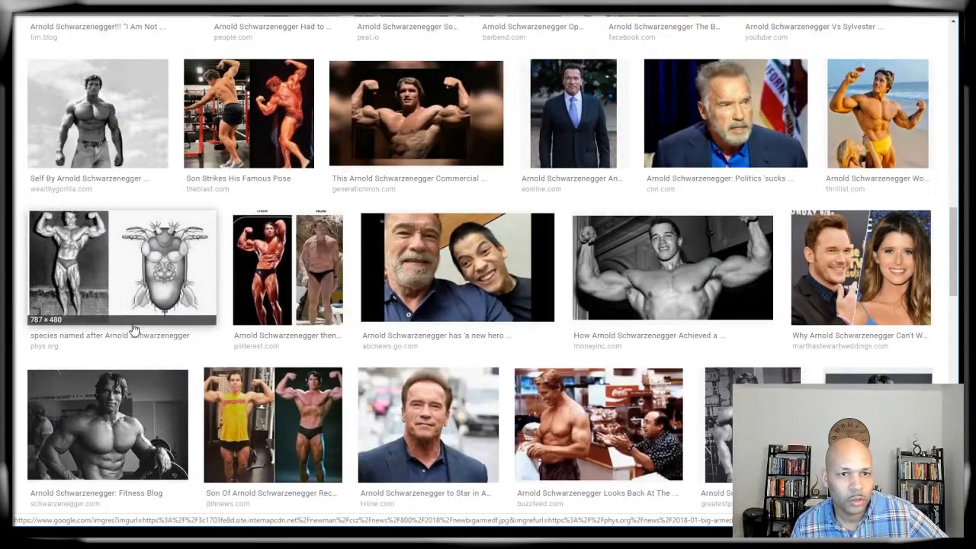
{"action": "scroll", "coordinate": [133, 330], "scroll_direction": "down", "scroll_amount": 3}
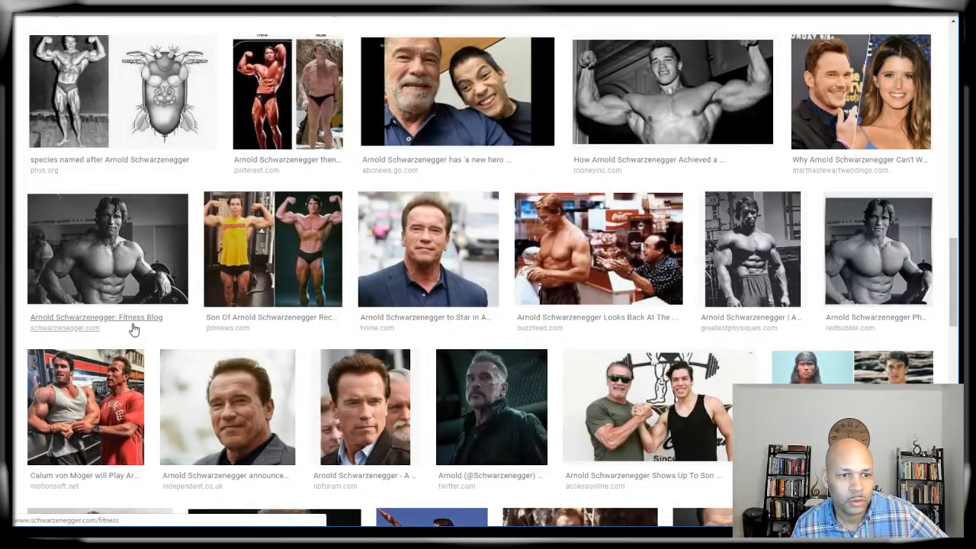
{"action": "scroll", "coordinate": [132, 329], "scroll_direction": "down", "scroll_amount": 1}
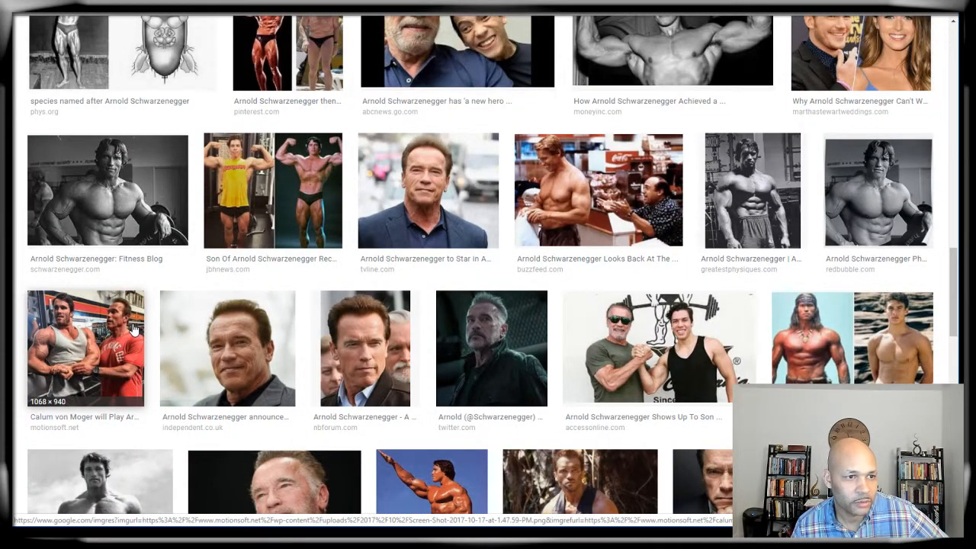
{"action": "scroll", "coordinate": [133, 329], "scroll_direction": "down", "scroll_amount": 1}
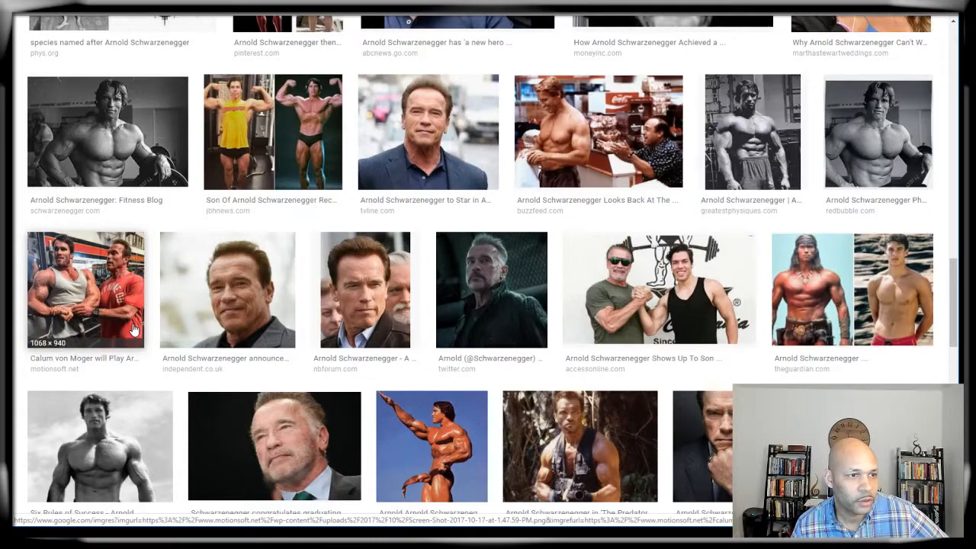
{"action": "scroll", "coordinate": [133, 329], "scroll_direction": "down", "scroll_amount": 2}
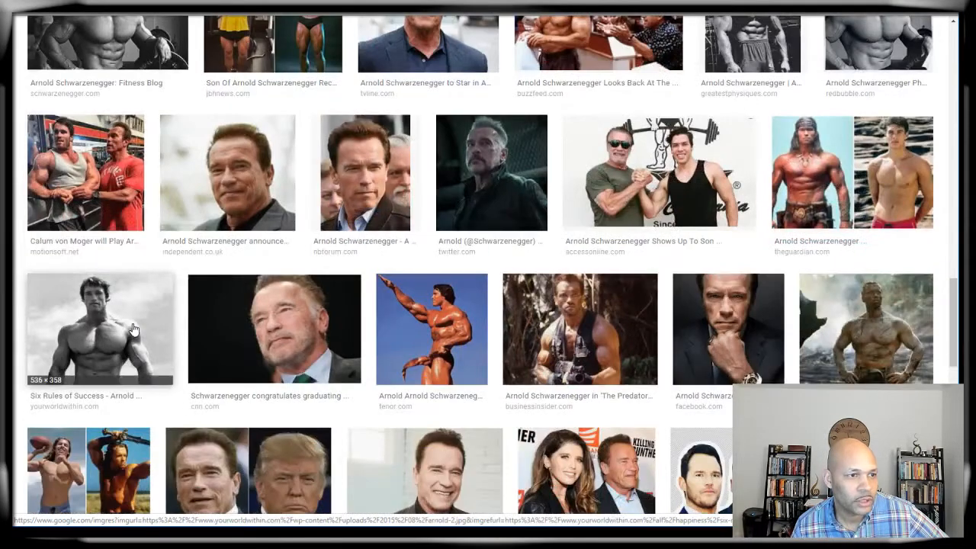
{"action": "scroll", "coordinate": [133, 328], "scroll_direction": "down", "scroll_amount": 5}
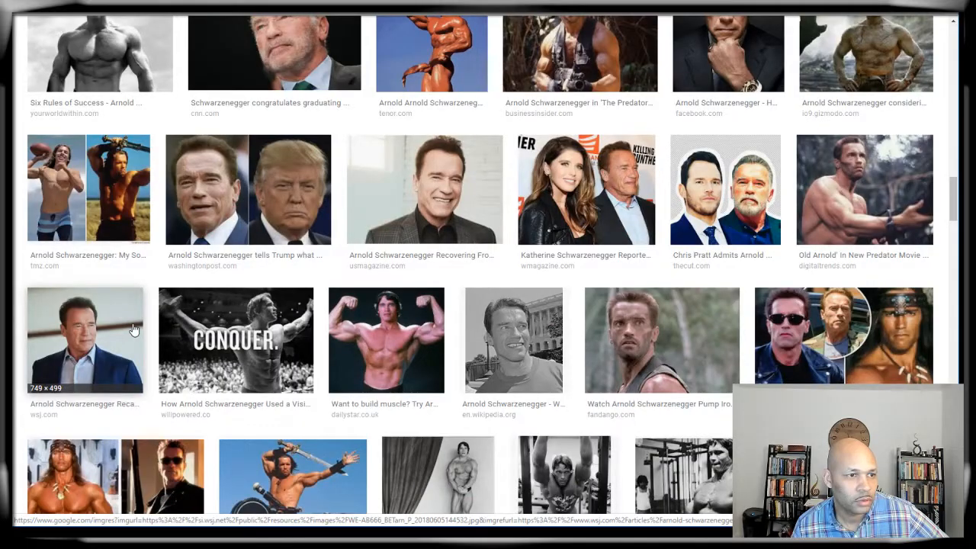
{"action": "scroll", "coordinate": [133, 329], "scroll_direction": "down", "scroll_amount": 2}
{"action": "scroll", "coordinate": [132, 328], "scroll_direction": "up", "scroll_amount": 10}
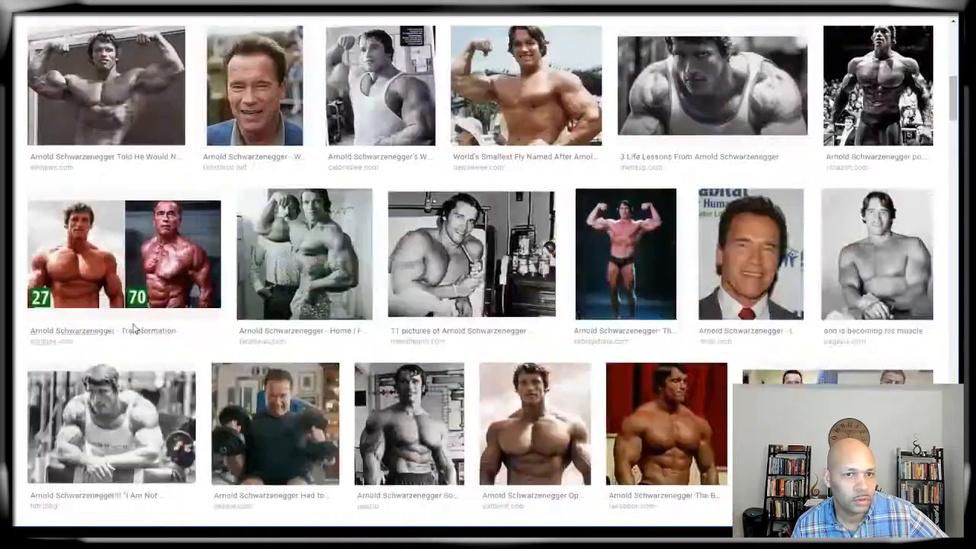
{"action": "scroll", "coordinate": [133, 328], "scroll_direction": "up", "scroll_amount": 5}
{"action": "scroll", "coordinate": [133, 328], "scroll_direction": "up", "scroll_amount": 2}
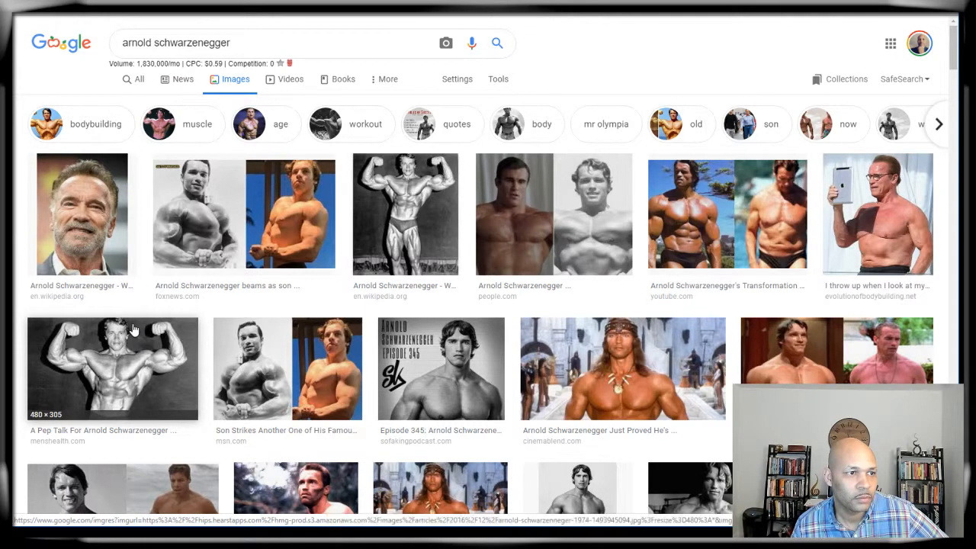
Step: Follow the first Wikipedia portrait result to Arnold Schwarzenegger's Wikipedia article
{"action": "left_click", "coordinate": [82, 229]}
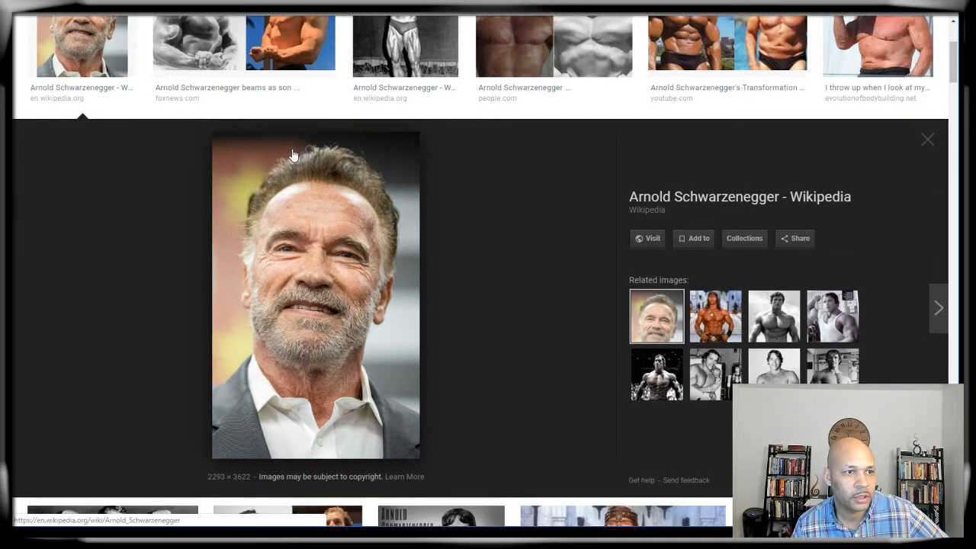
{"action": "right_click", "coordinate": [317, 288]}
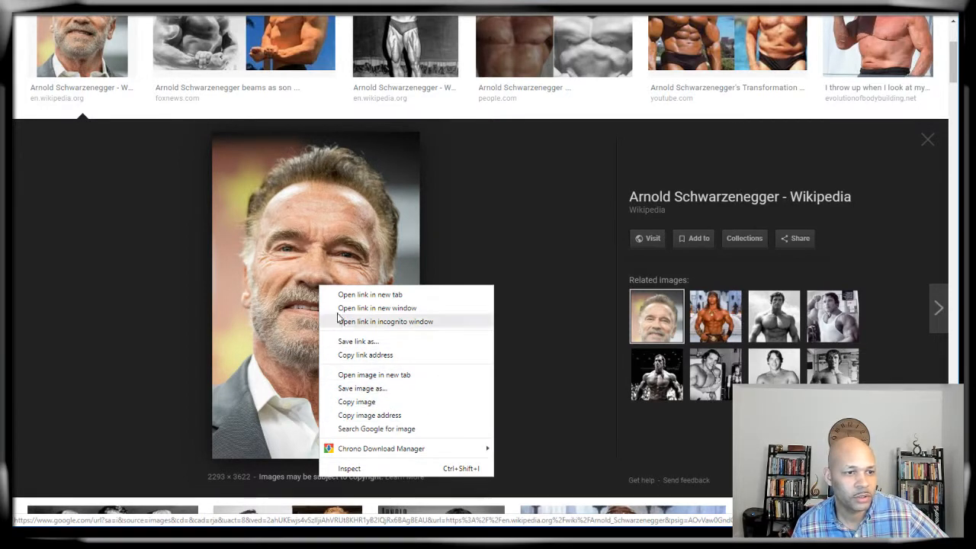
{"action": "left_click", "coordinate": [446, 252]}
{"action": "left_click", "coordinate": [343, 255]}
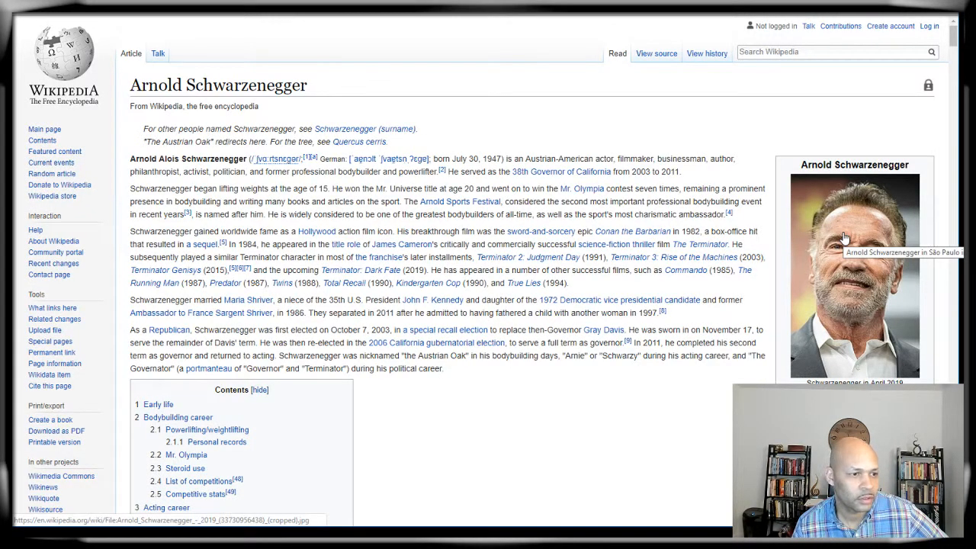
Step: Paste the infobox portrait's link address into remove.bg's image URL prompt
{"action": "right_click", "coordinate": [827, 302]}
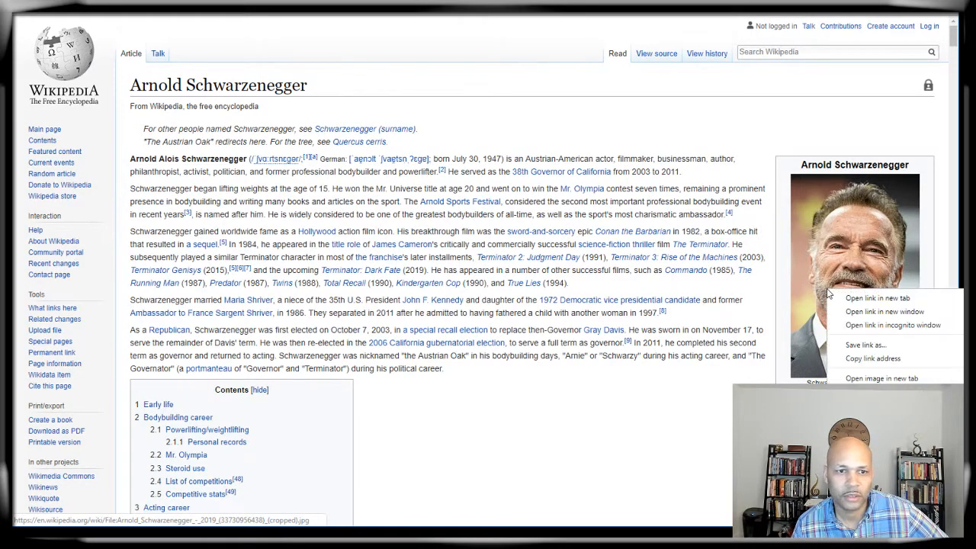
{"action": "left_click", "coordinate": [855, 359]}
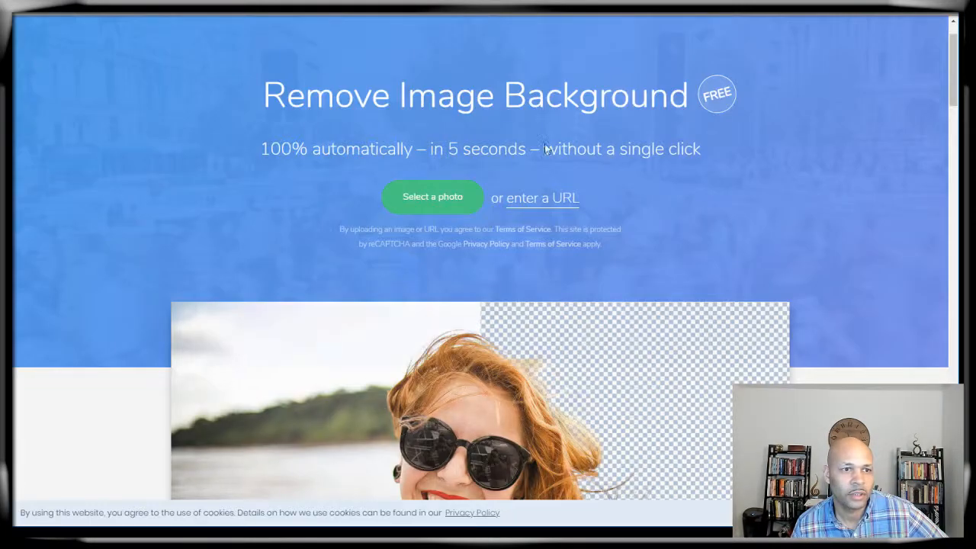
{"action": "left_click", "coordinate": [532, 205]}
{"action": "right_click", "coordinate": [437, 50]}
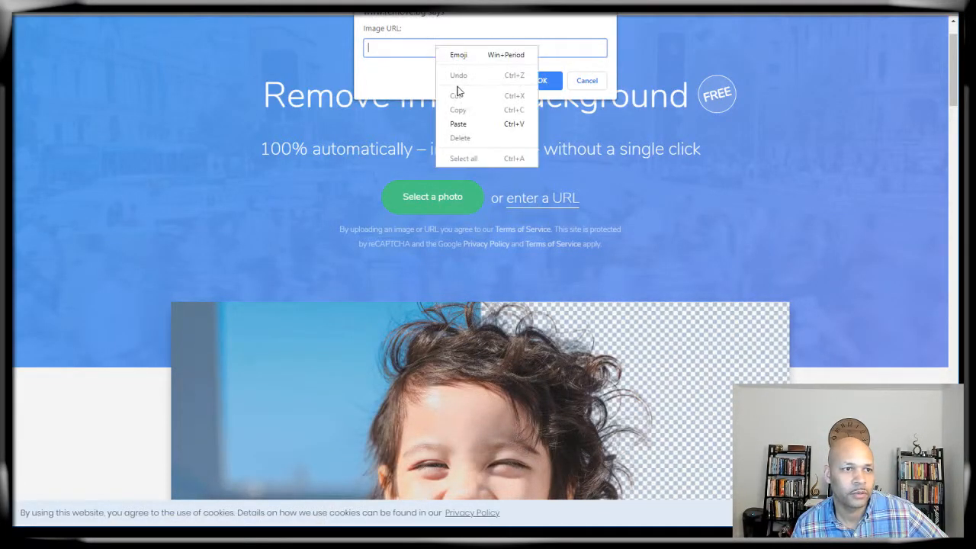
{"action": "left_click", "coordinate": [458, 124]}
{"action": "key", "text": "Return"}
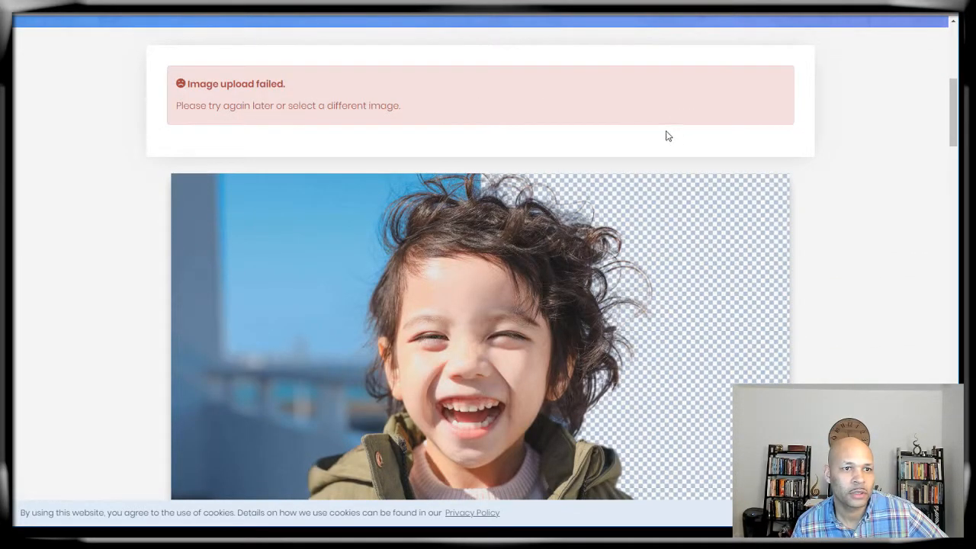
{"action": "scroll", "coordinate": [655, 138], "scroll_direction": "up", "scroll_amount": 2}
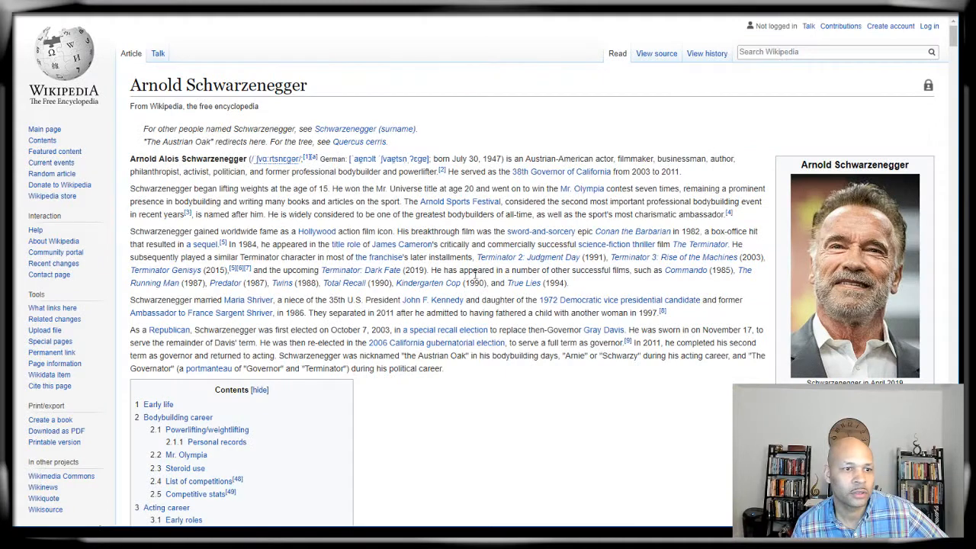
Step: Copy the full-size portrait's direct image address from the media viewer and return to remove.bg
{"action": "left_click", "coordinate": [851, 248]}
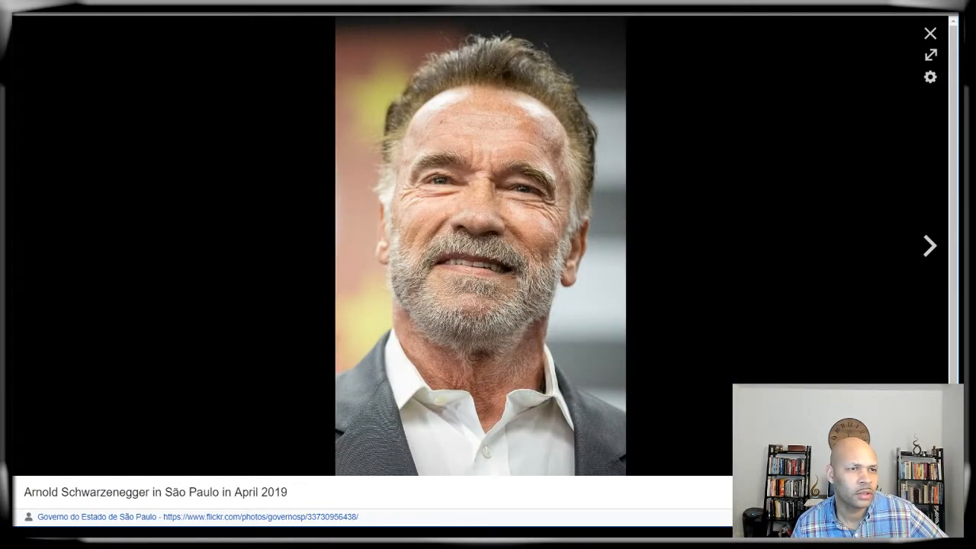
{"action": "right_click", "coordinate": [477, 115]}
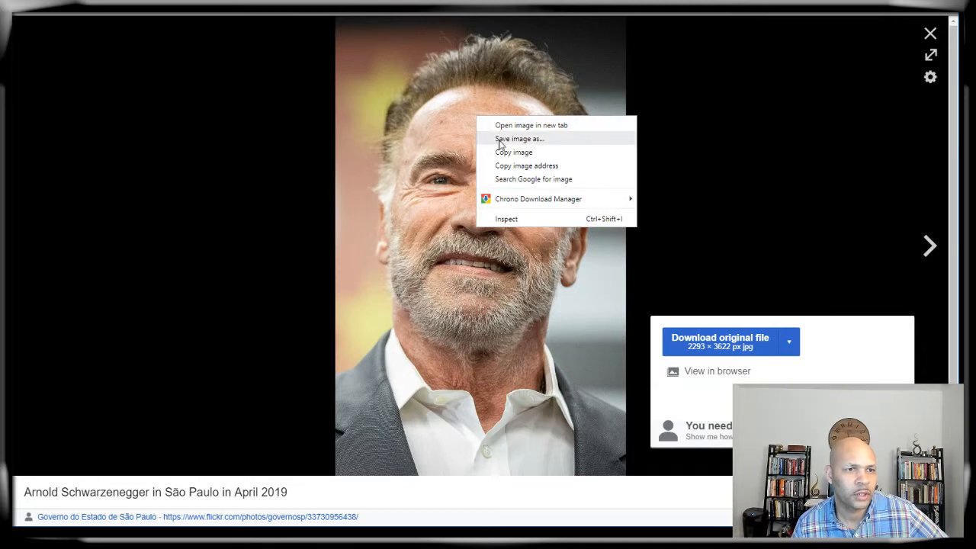
{"action": "left_click", "coordinate": [538, 167]}
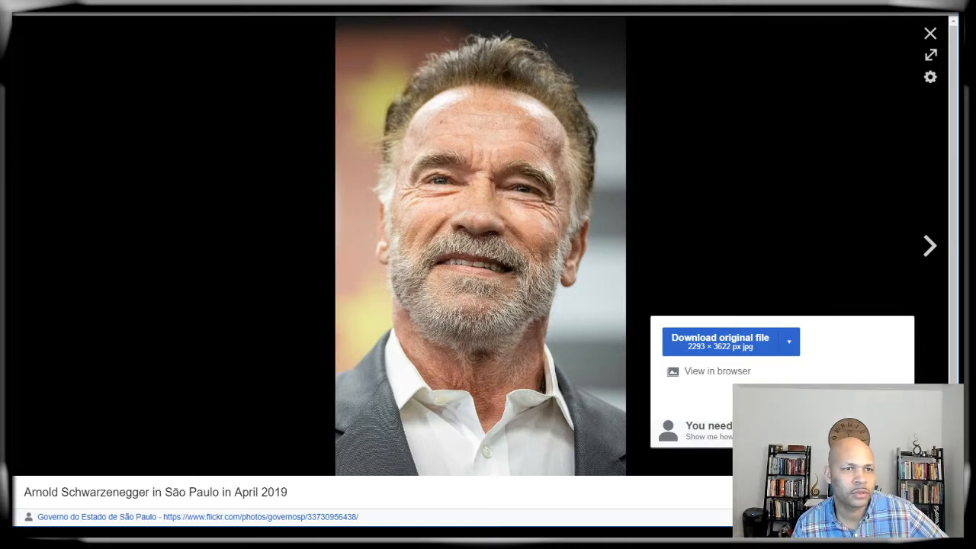
{"action": "key", "text": "ctrl+shift+Tab"}
Step: Submit the copied Arnold Schwarzenegger photo URL to remove.bg to get a background-free cutout
{"action": "scroll", "coordinate": [391, 276], "scroll_direction": "up", "scroll_amount": 4}
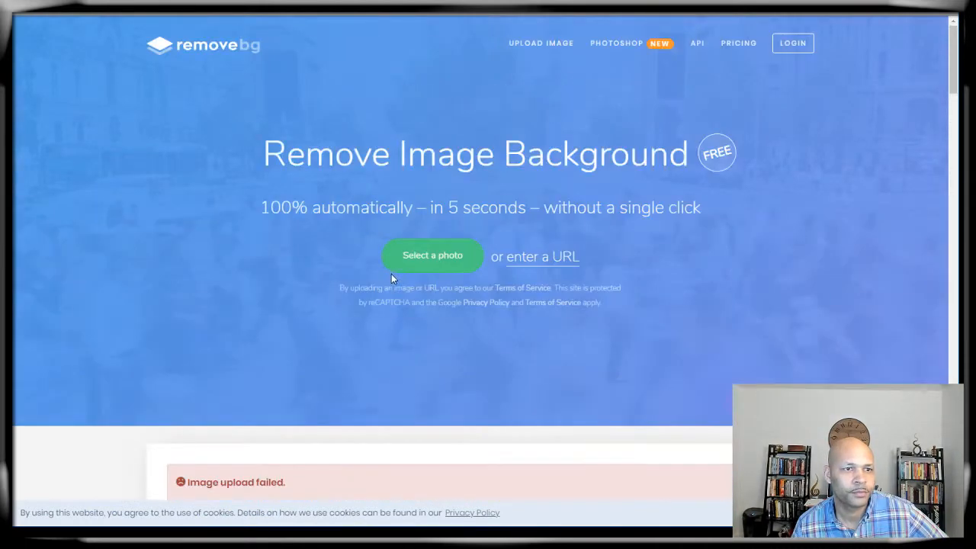
{"action": "left_click", "coordinate": [526, 259]}
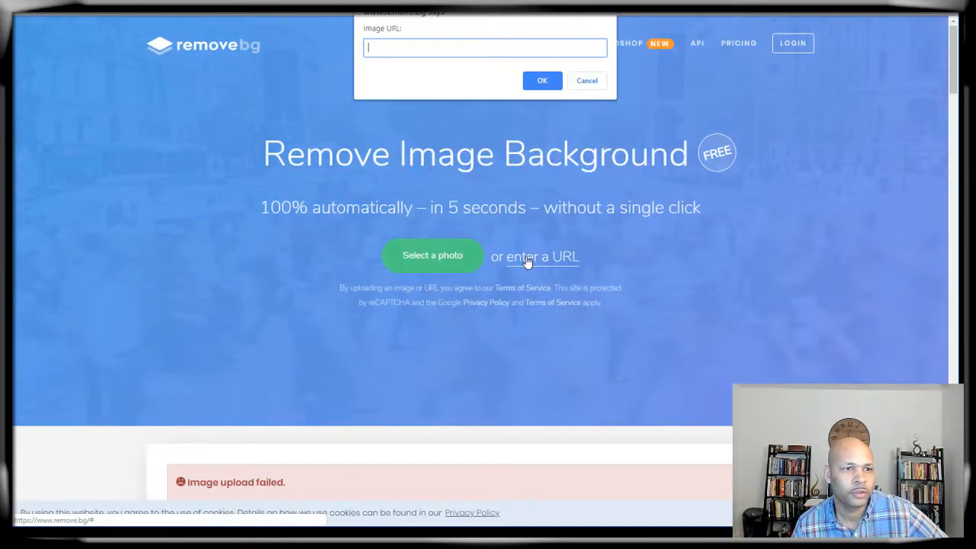
{"action": "right_click", "coordinate": [414, 56]}
{"action": "left_click", "coordinate": [439, 129]}
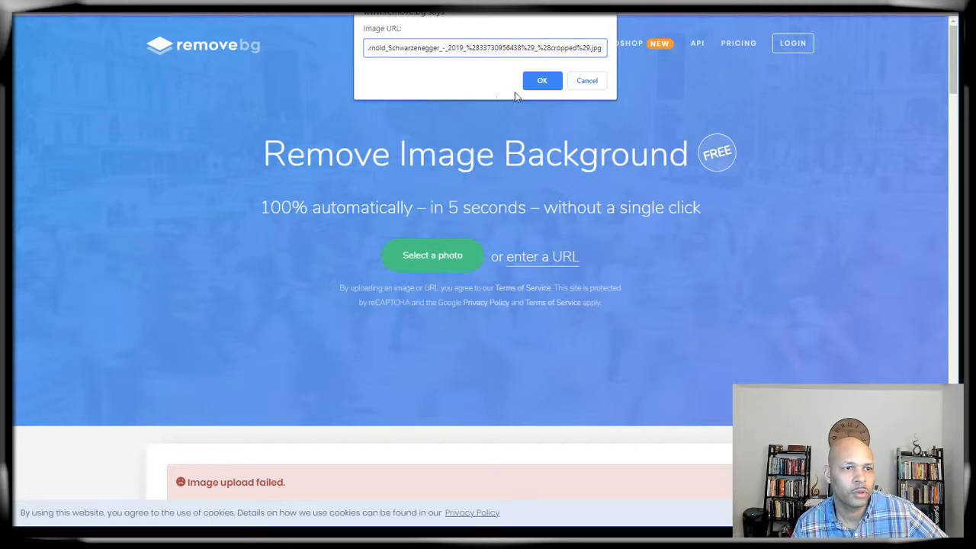
{"action": "left_click", "coordinate": [540, 81]}
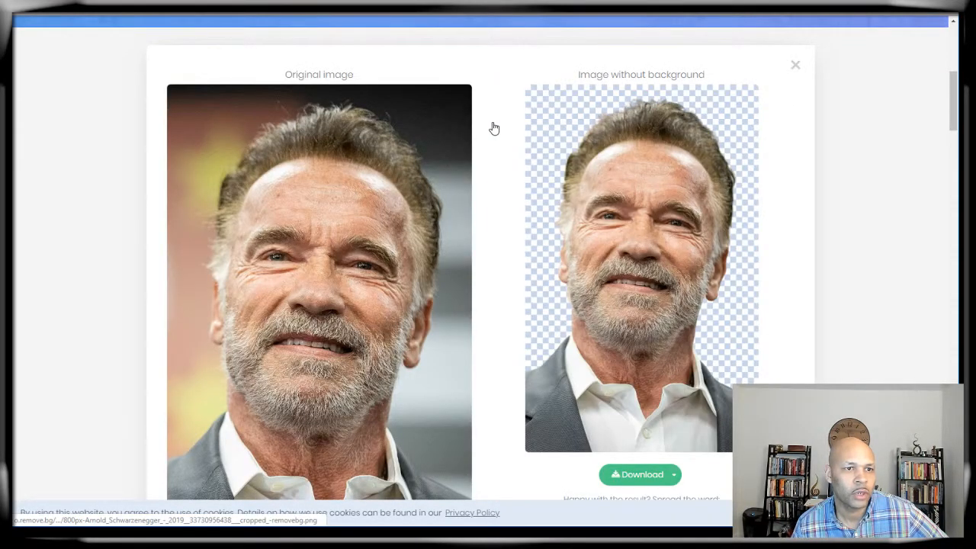
{"action": "scroll", "coordinate": [503, 294], "scroll_direction": "down", "scroll_amount": 2}
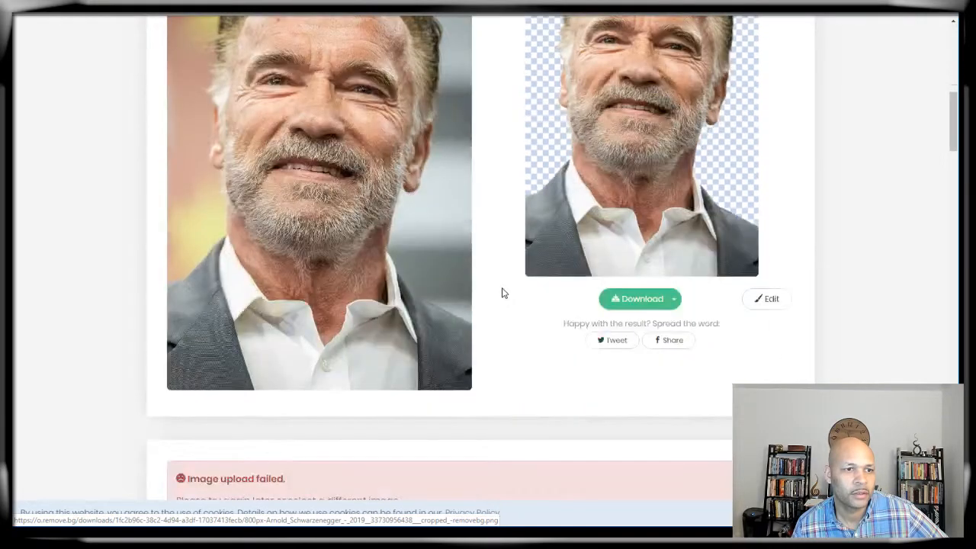
{"action": "scroll", "coordinate": [197, 397], "scroll_direction": "up", "scroll_amount": 2}
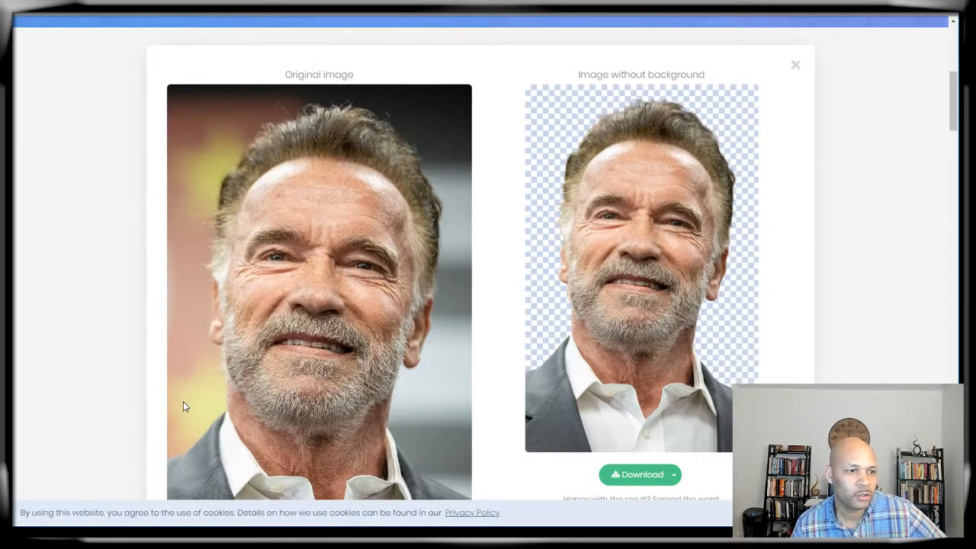
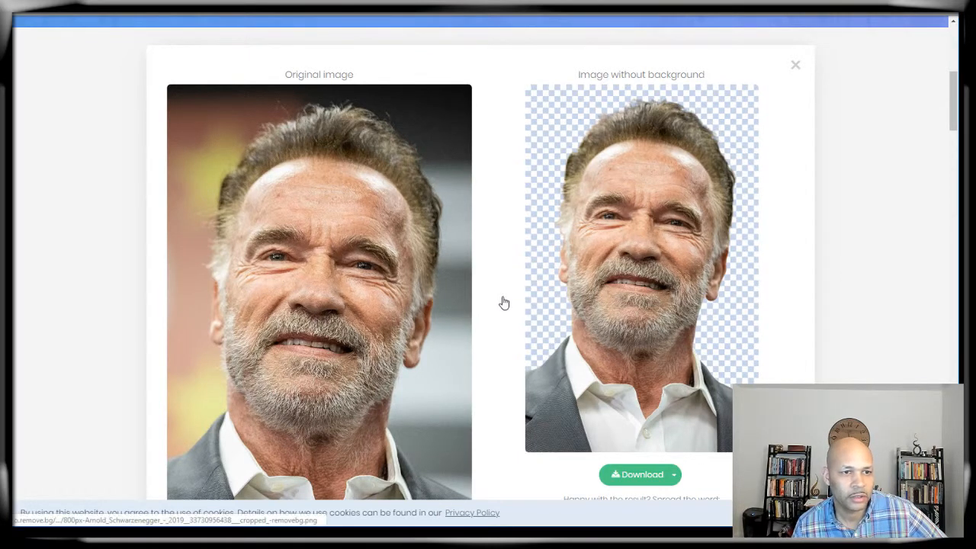
Step: Download the background-free Arnold portrait cutout from remove.bg
{"action": "scroll", "coordinate": [541, 272], "scroll_direction": "up", "scroll_amount": 2}
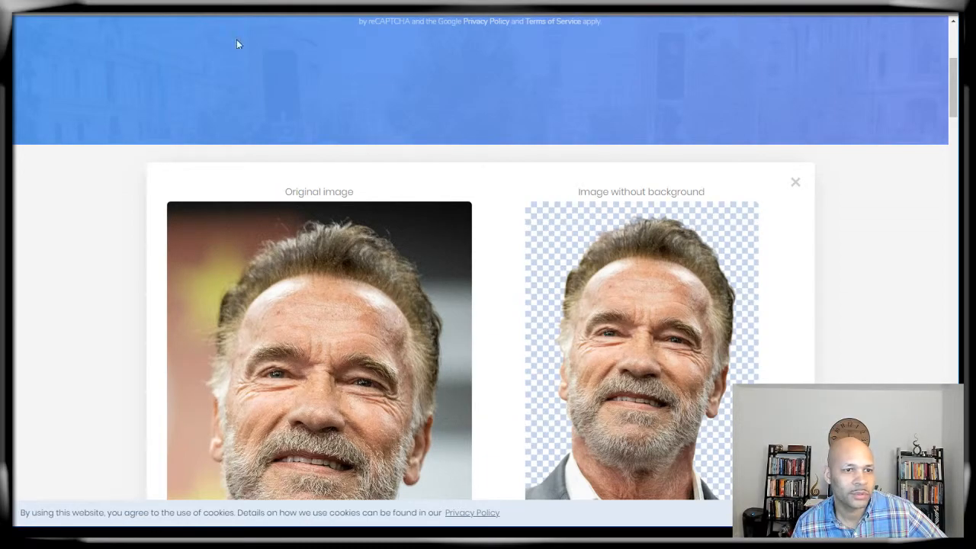
{"action": "scroll", "coordinate": [496, 357], "scroll_direction": "down", "scroll_amount": 4}
{"action": "scroll", "coordinate": [503, 360], "scroll_direction": "up", "scroll_amount": 4}
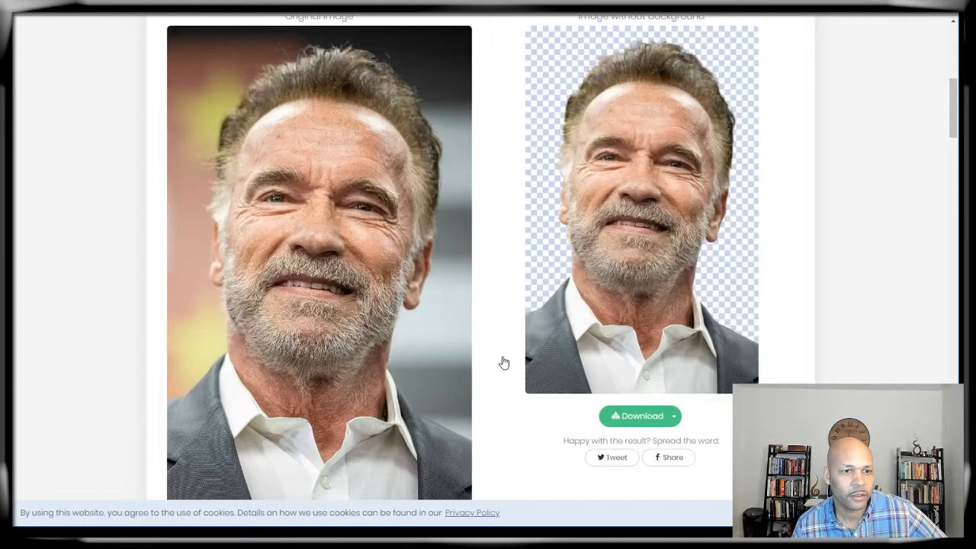
{"action": "scroll", "coordinate": [504, 362], "scroll_direction": "down", "scroll_amount": 4}
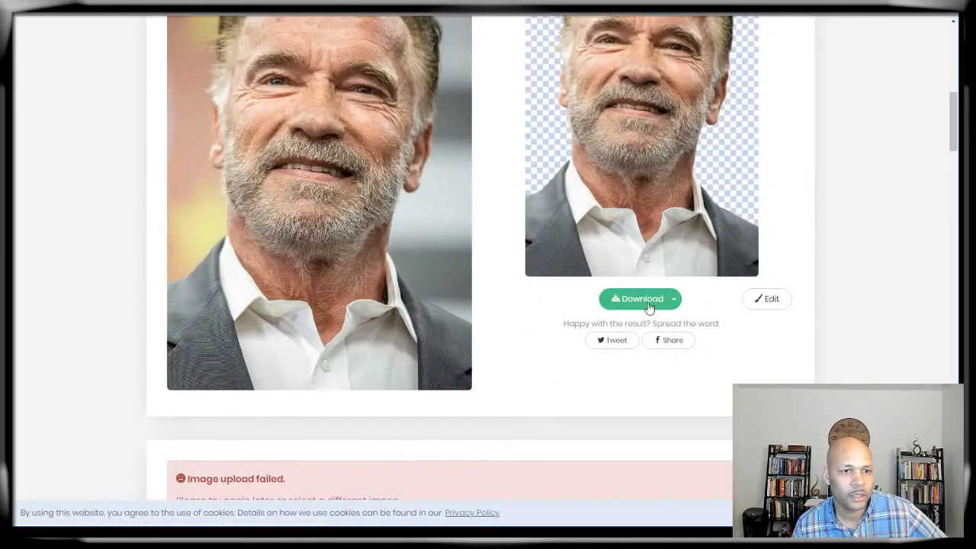
{"action": "left_click", "coordinate": [660, 303]}
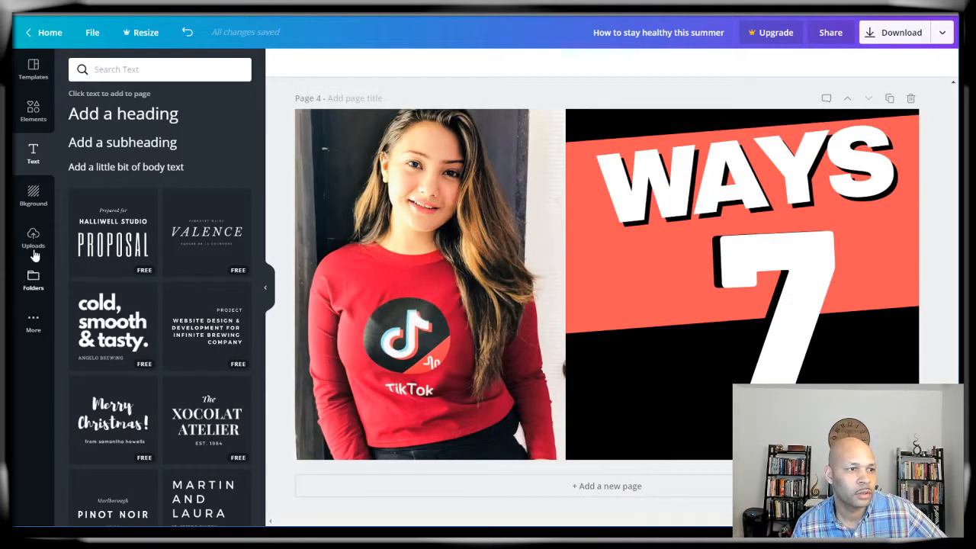
Step: Upload the removebg portrait PNG from Downloads, then delete the TikTok photo from page 4
{"action": "left_click", "coordinate": [33, 240]}
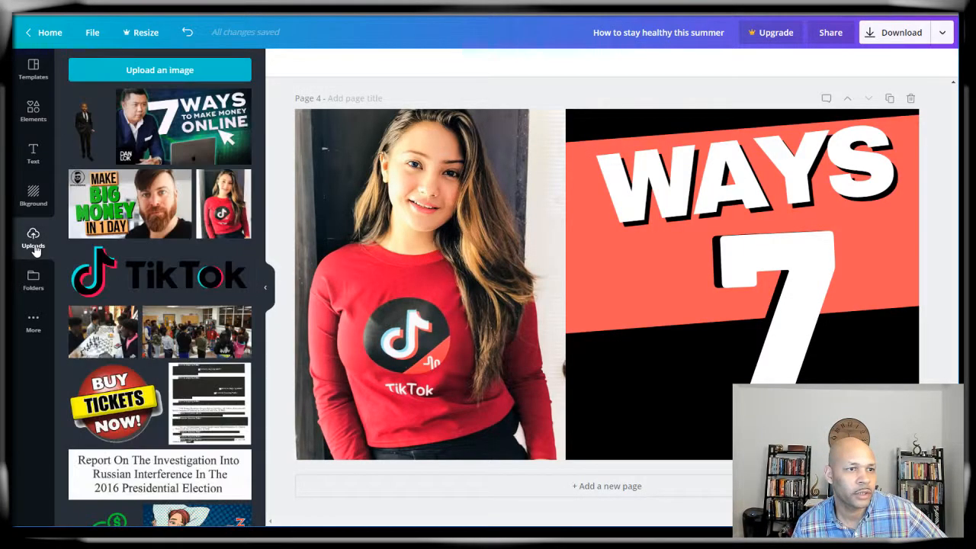
{"action": "left_click", "coordinate": [148, 72]}
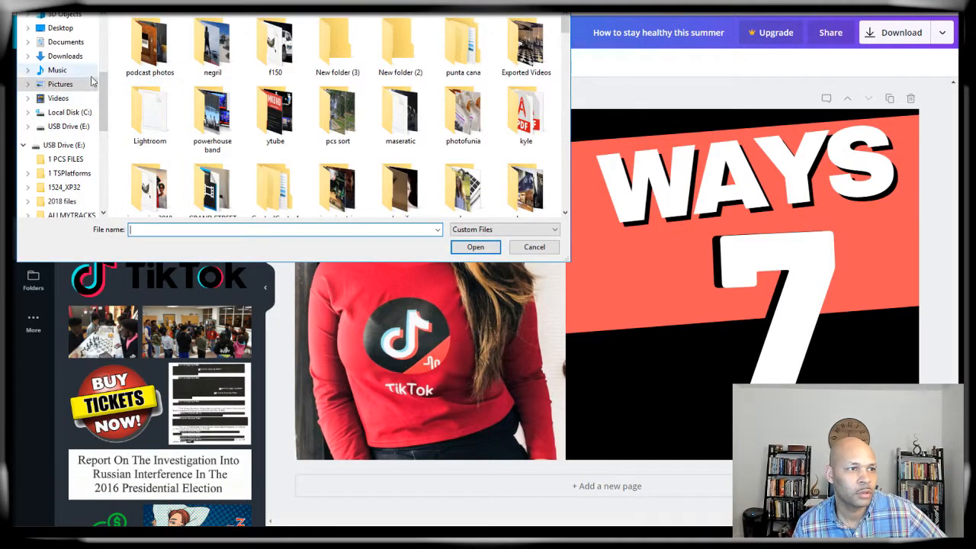
{"action": "left_click", "coordinate": [73, 56]}
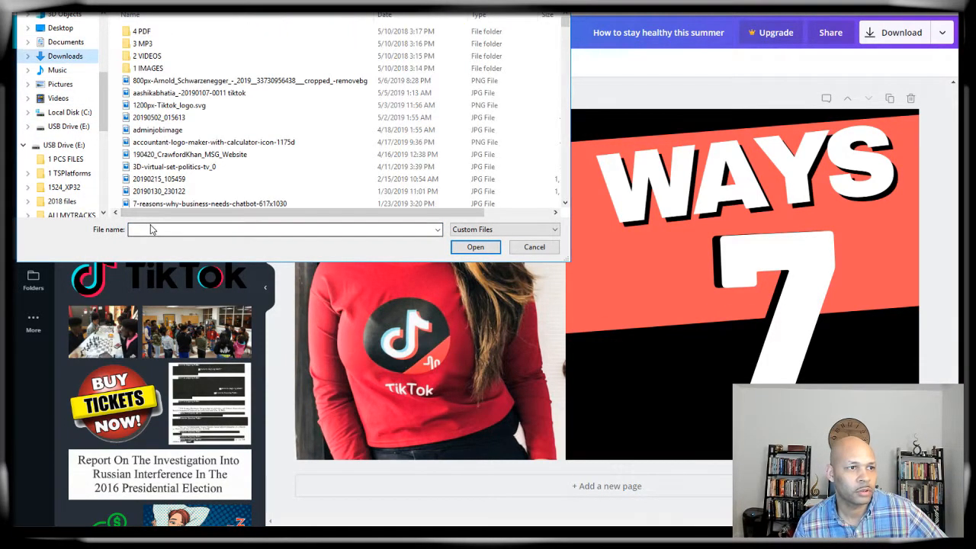
{"action": "left_click", "coordinate": [152, 229]}
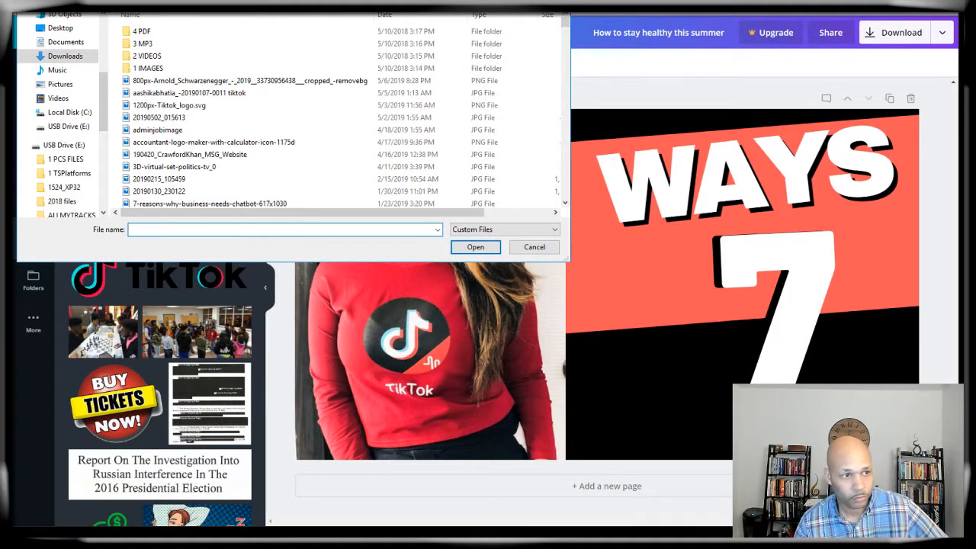
{"action": "type", "text": "800"}
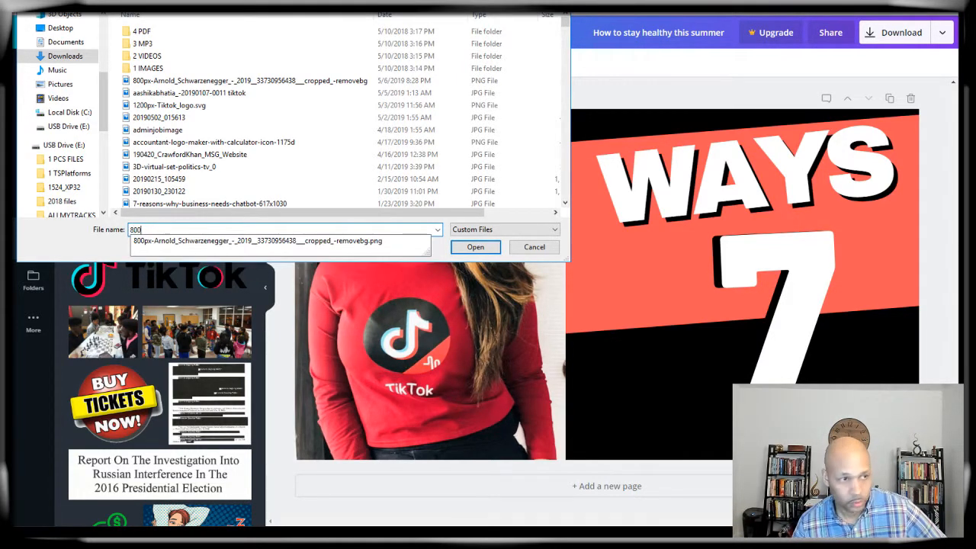
{"action": "left_click", "coordinate": [235, 242]}
{"action": "left_click", "coordinate": [468, 248]}
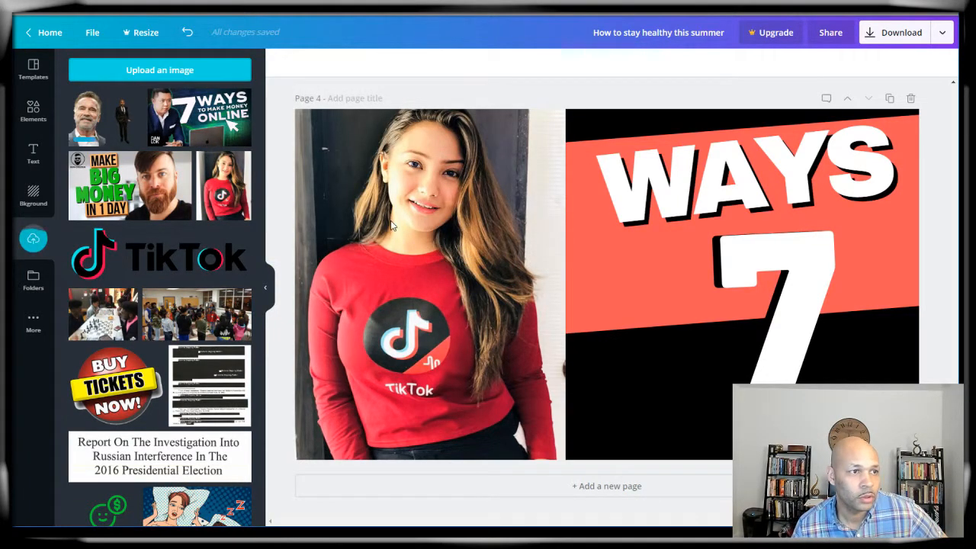
{"action": "left_click", "coordinate": [419, 210]}
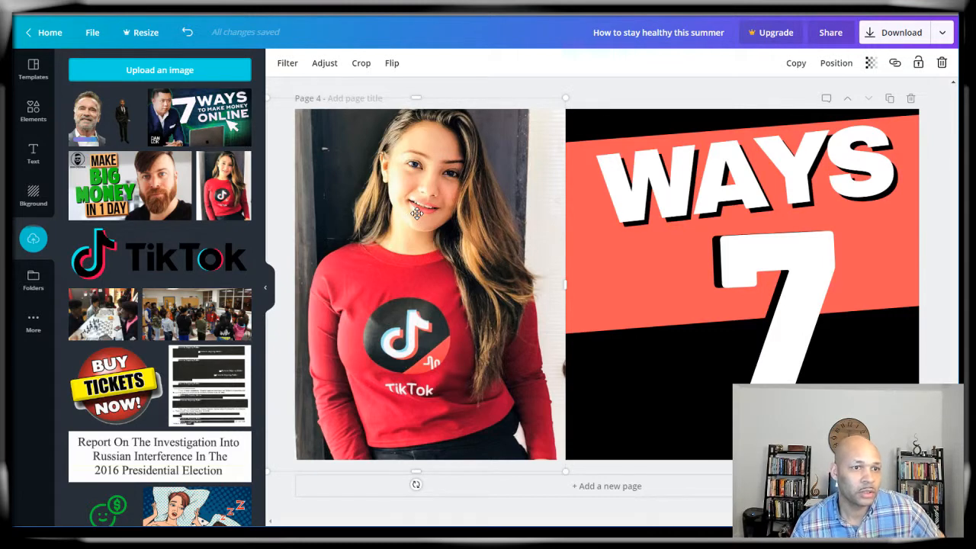
{"action": "key", "text": "Delete"}
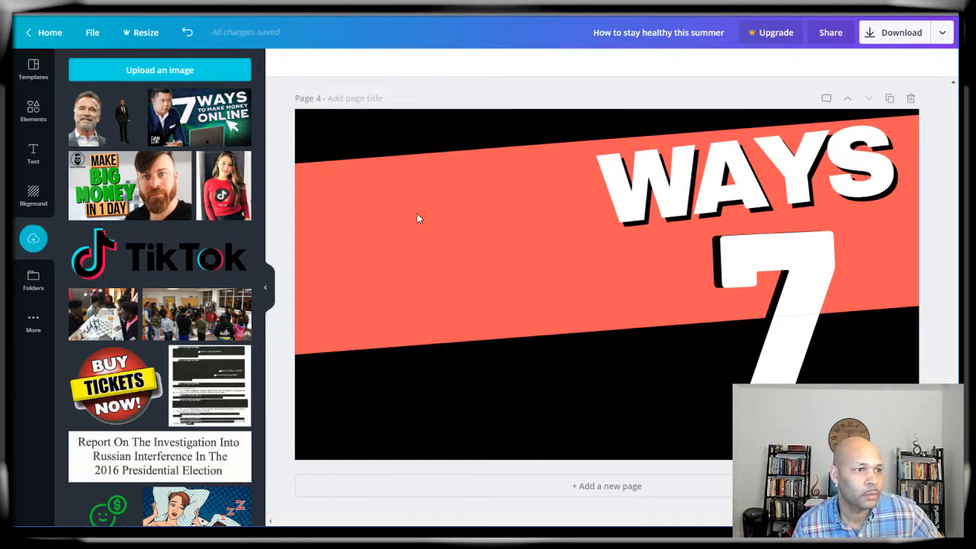
Step: Place and enlarge the portrait cutout on page 4, zoom to 50%, and narrow the orange band
{"action": "left_click_drag", "start_coordinate": [87, 122], "coordinate": [369, 173]}
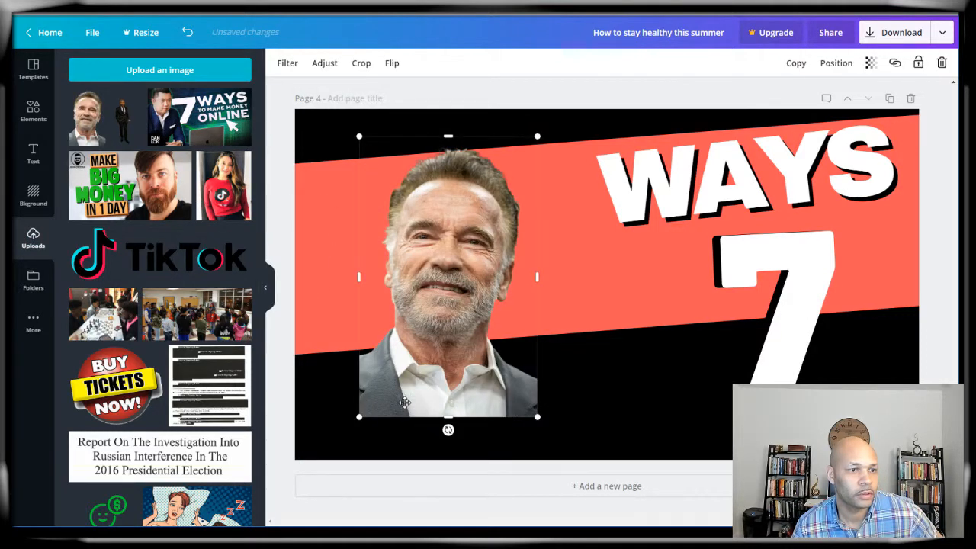
{"action": "left_click_drag", "start_coordinate": [357, 421], "coordinate": [367, 372]}
{"action": "left_click", "coordinate": [647, 398]}
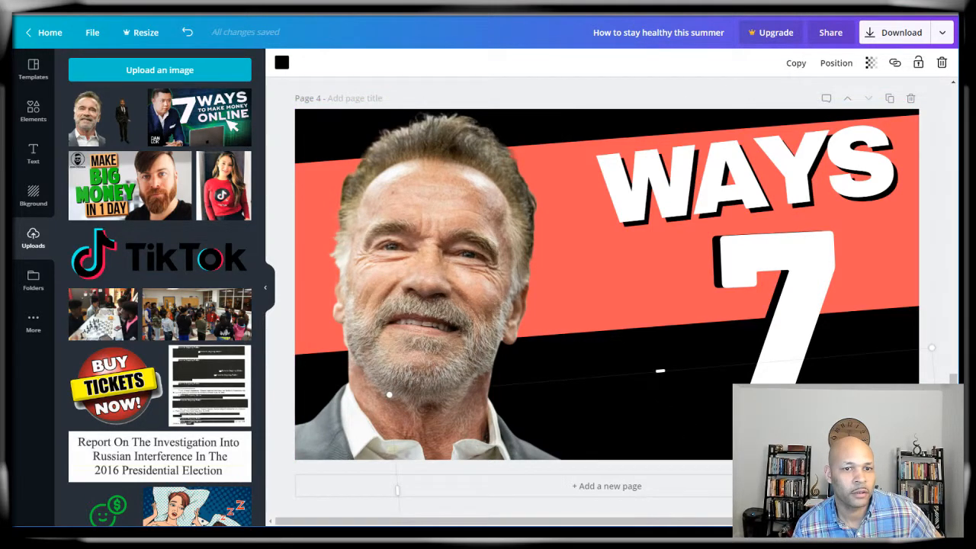
{"action": "left_click", "coordinate": [944, 285]}
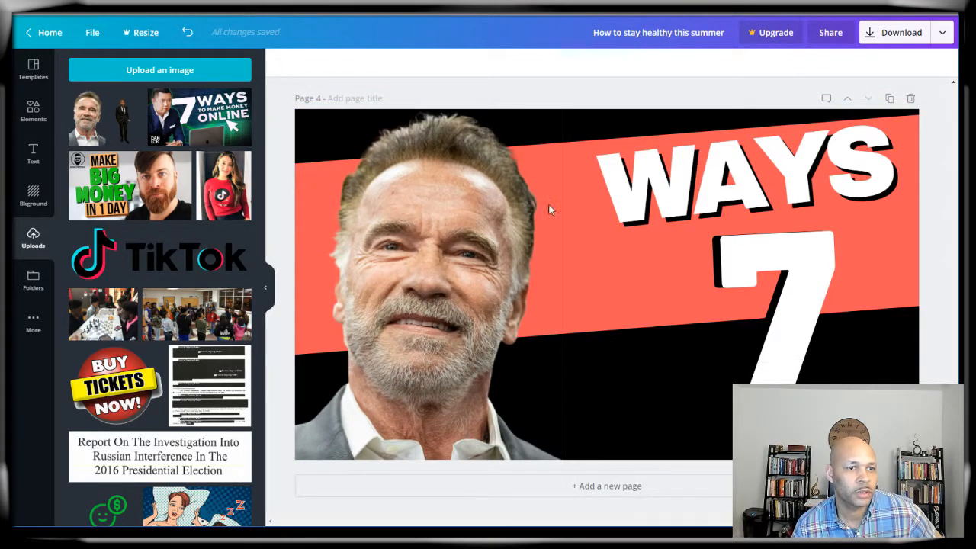
{"action": "left_click", "coordinate": [671, 292]}
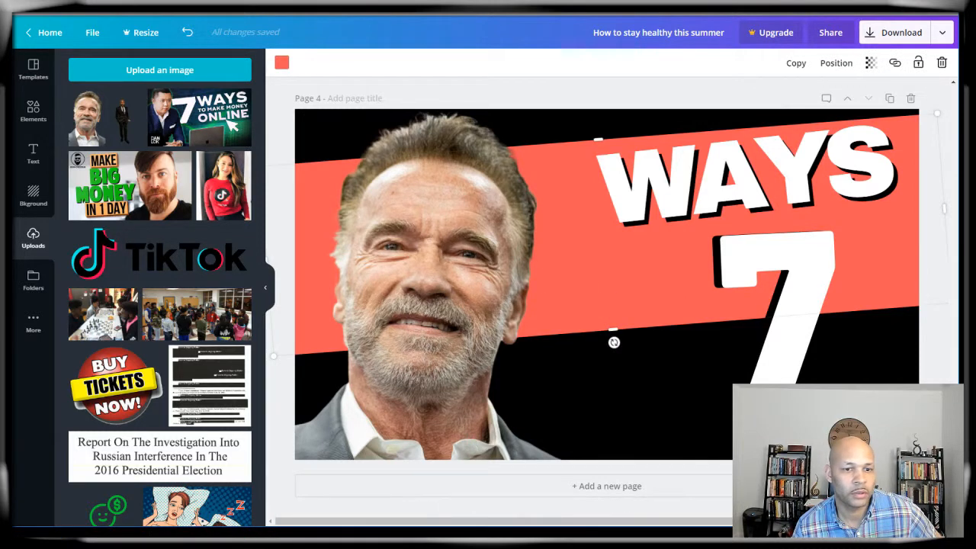
{"action": "left_click", "coordinate": [836, 500]}
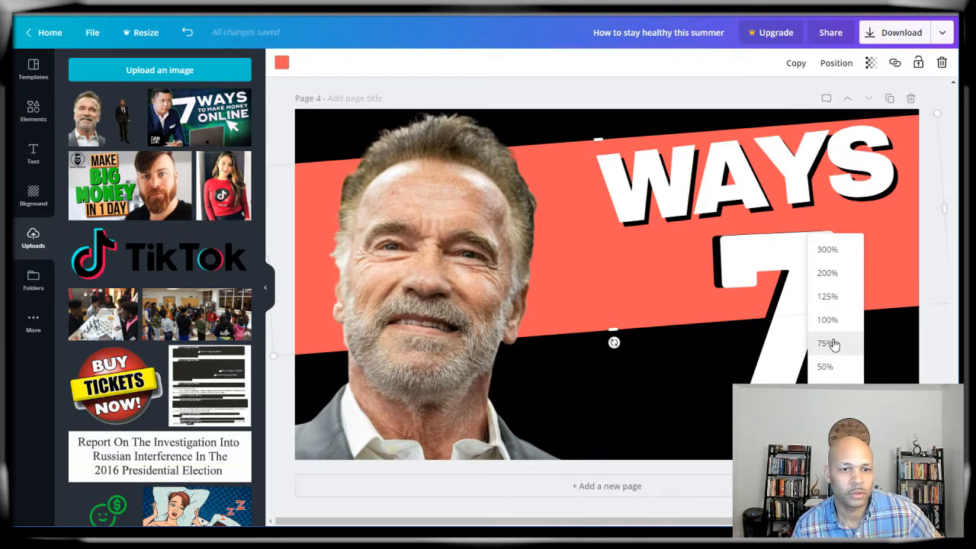
{"action": "left_click", "coordinate": [824, 366]}
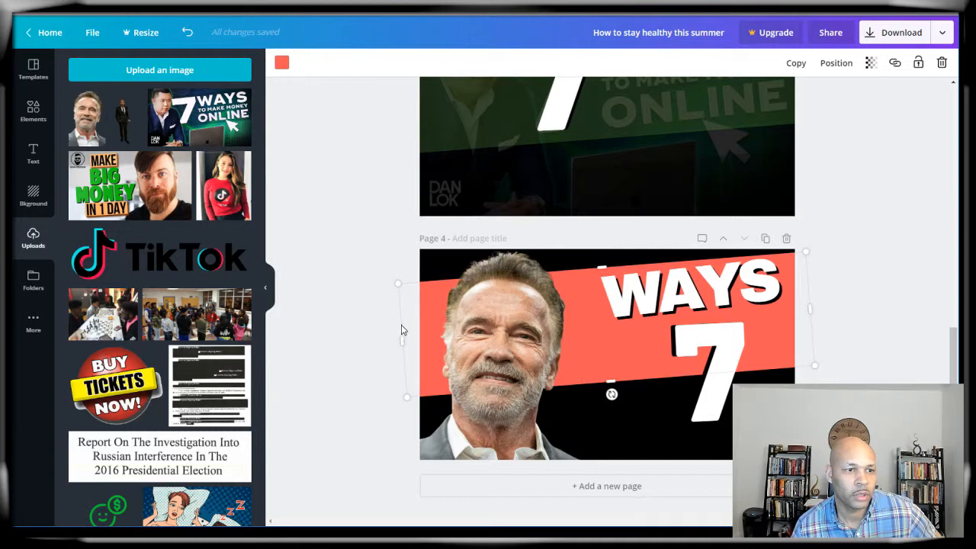
{"action": "left_click_drag", "start_coordinate": [401, 339], "coordinate": [488, 329]}
{"action": "left_click", "coordinate": [867, 265]}
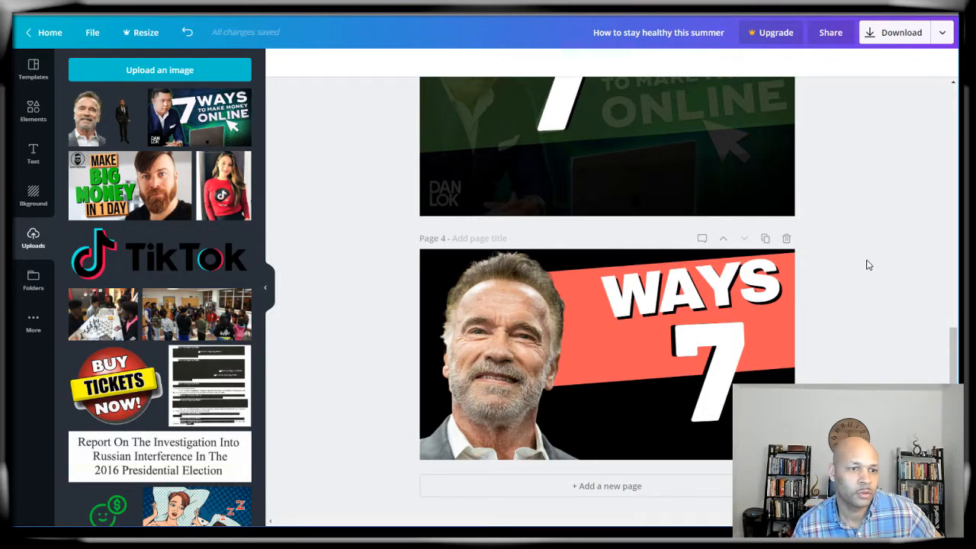
{"action": "left_click_drag", "start_coordinate": [494, 370], "coordinate": [381, 343]}
Step: Make the red band taller and lower its transparency to darken it
{"action": "left_click", "coordinate": [619, 369]}
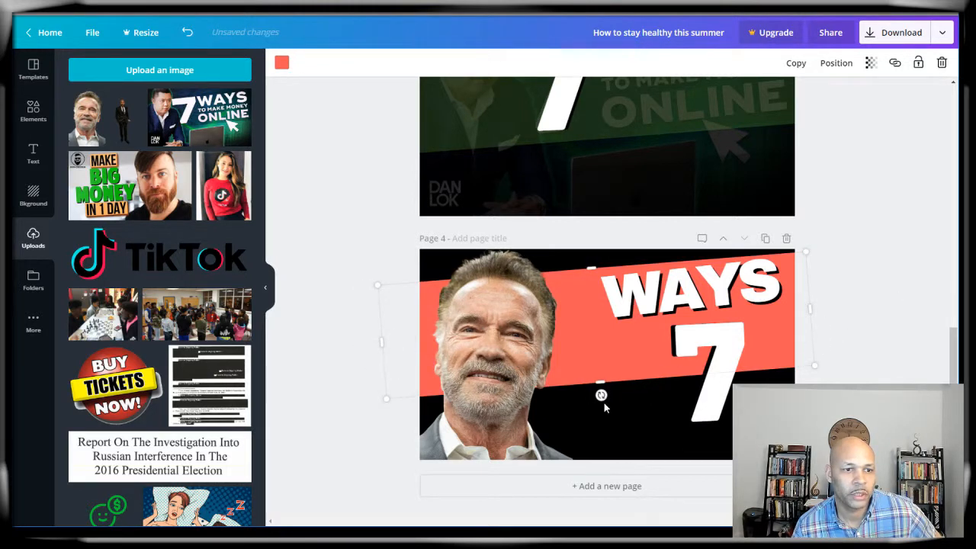
{"action": "mouse_move", "coordinate": [601, 387]}
{"action": "left_mouse_down"}
{"action": "mouse_move", "coordinate": [606, 408]}
{"action": "mouse_move", "coordinate": [610, 366]}
{"action": "mouse_move", "coordinate": [612, 381]}
{"action": "left_mouse_up"}
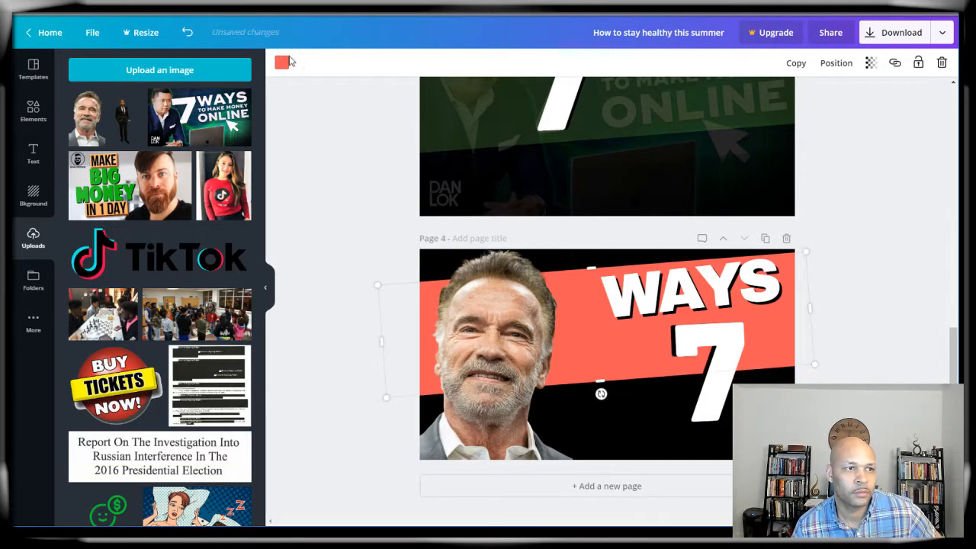
{"action": "left_click", "coordinate": [870, 62]}
{"action": "mouse_move", "coordinate": [844, 93]}
{"action": "left_mouse_down"}
{"action": "mouse_move", "coordinate": [767, 94]}
{"action": "mouse_move", "coordinate": [846, 95]}
{"action": "left_mouse_up"}
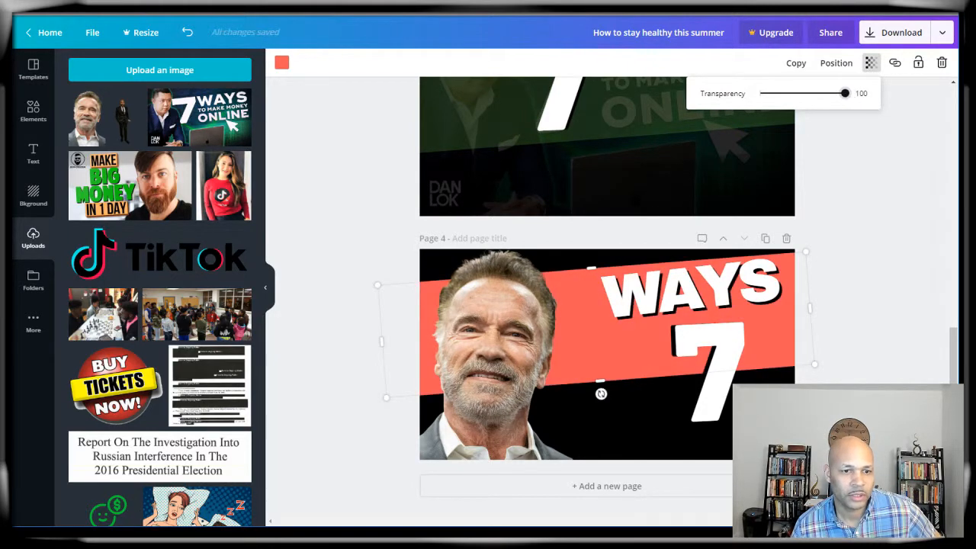
{"action": "left_click", "coordinate": [291, 367]}
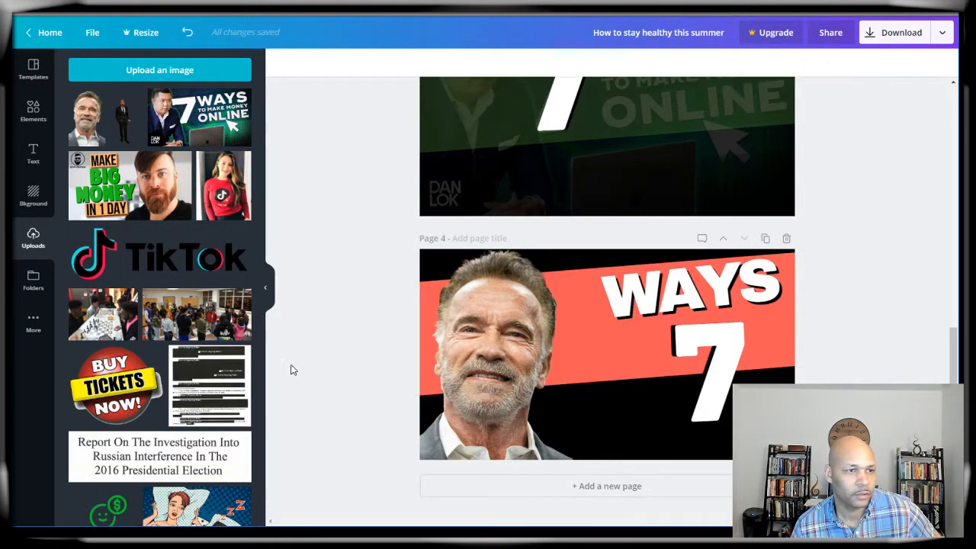
Step: Try several page backgrounds: blue hexagons, starry skies, grey planks, smoke and a blue gradient
{"action": "left_click", "coordinate": [26, 200]}
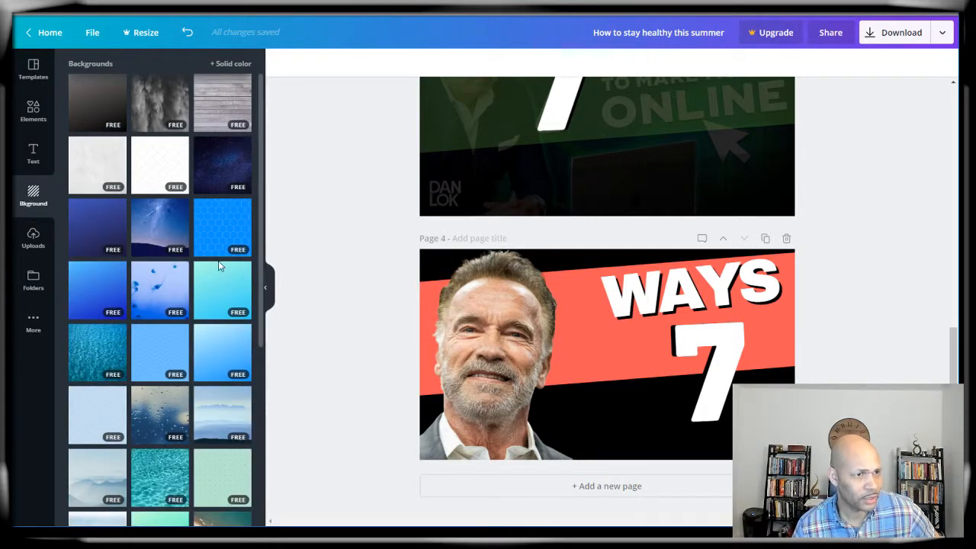
{"action": "left_click", "coordinate": [216, 233]}
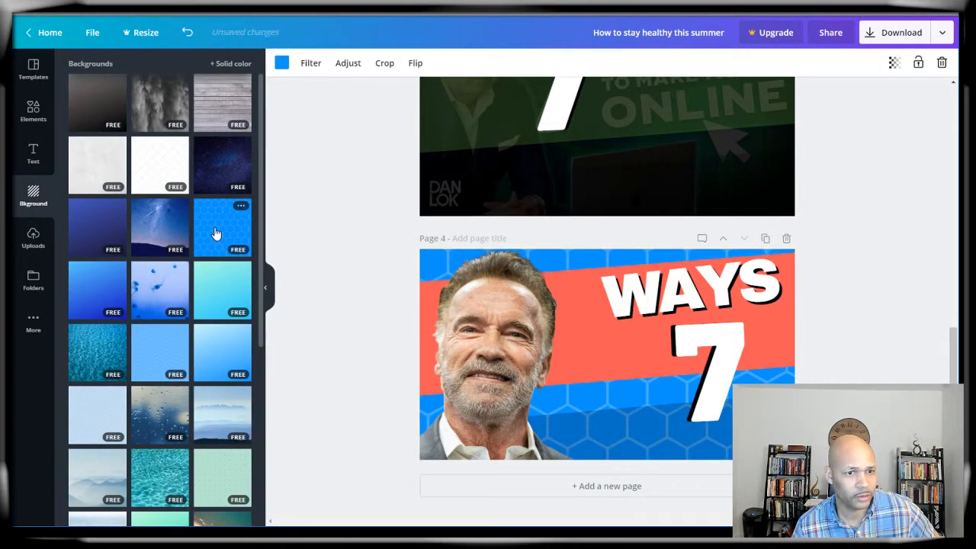
{"action": "left_click", "coordinate": [155, 228]}
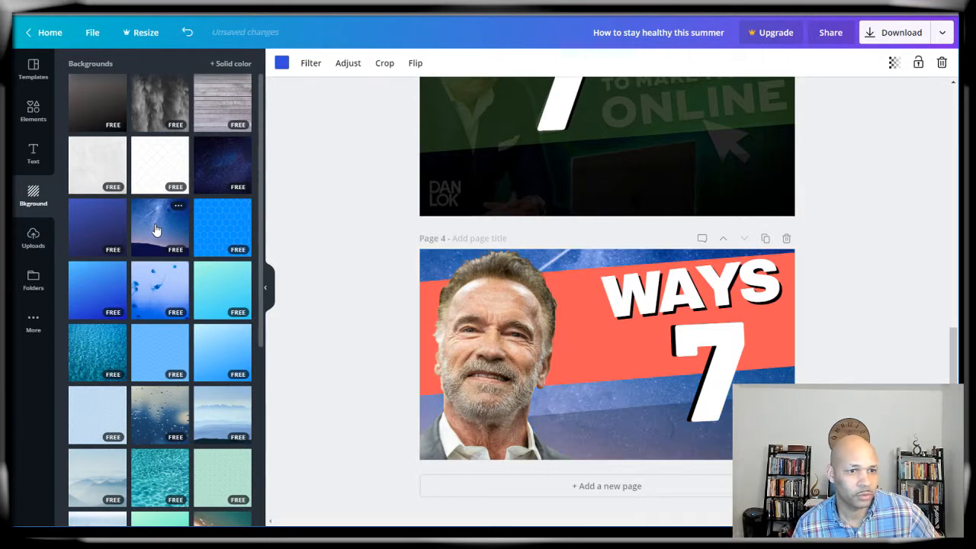
{"action": "left_click", "coordinate": [219, 167]}
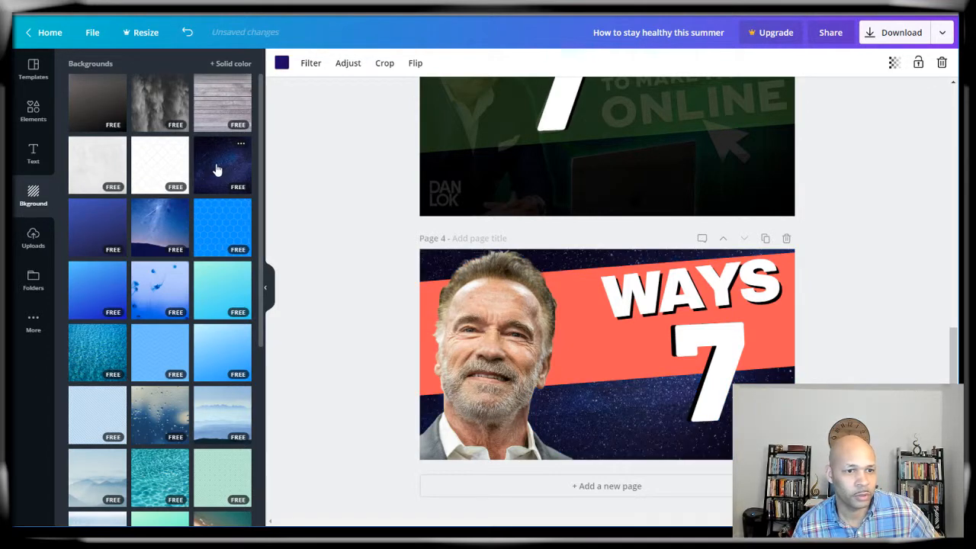
{"action": "left_click", "coordinate": [227, 108]}
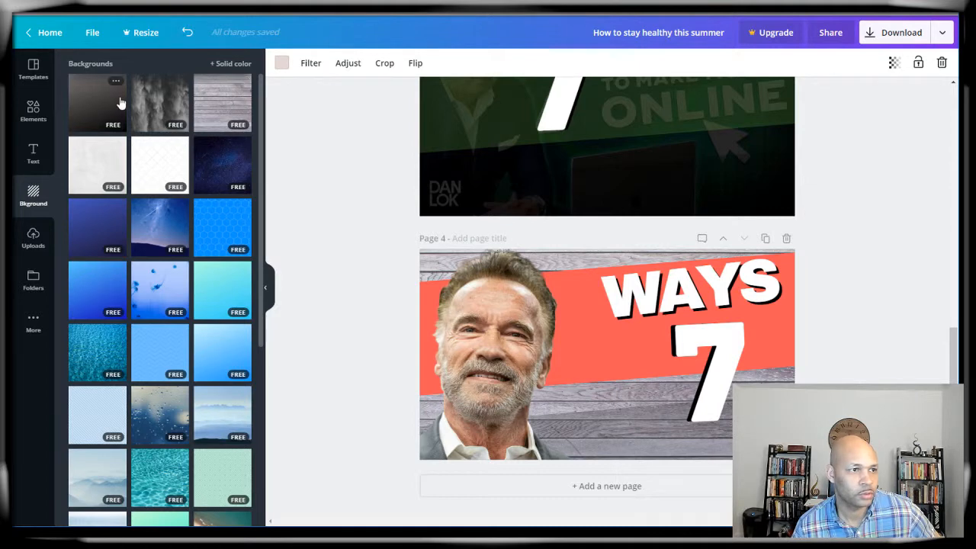
{"action": "left_click", "coordinate": [152, 113]}
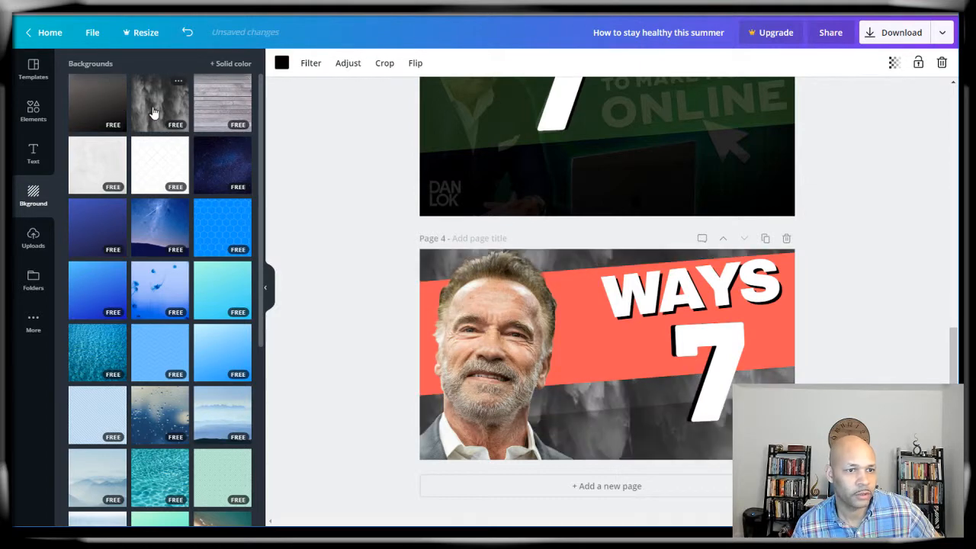
{"action": "left_click", "coordinate": [100, 291]}
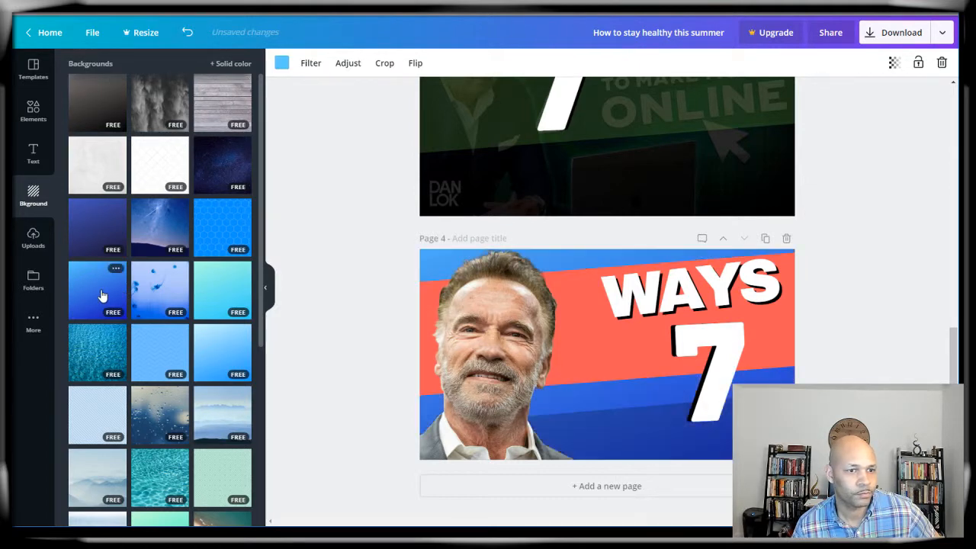
{"action": "scroll", "coordinate": [102, 296], "scroll_direction": "down", "scroll_amount": 1}
{"action": "scroll", "coordinate": [102, 294], "scroll_direction": "down", "scroll_amount": 2}
Step: Try pool, misty-mountain and brick backgrounds, then settle on the brown wood texture
{"action": "left_click", "coordinate": [160, 301]}
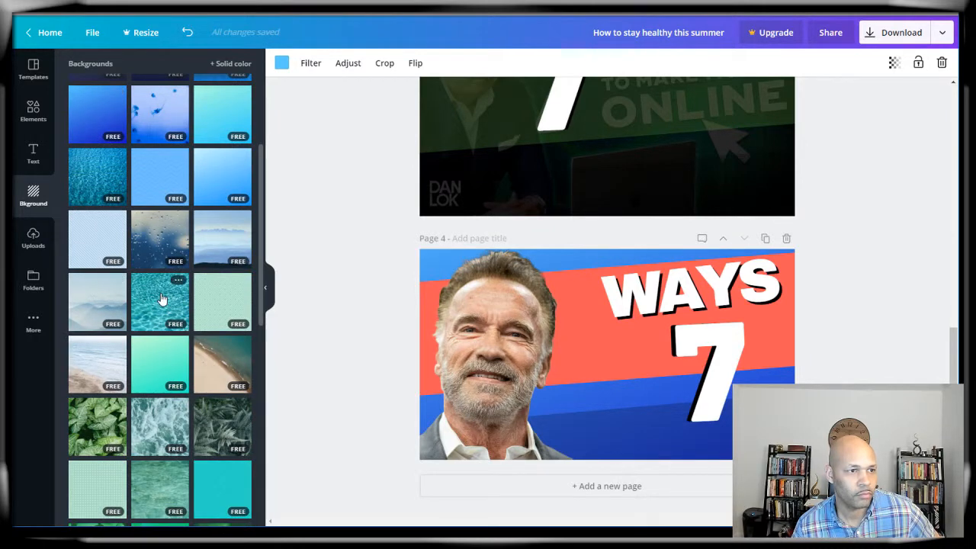
{"action": "left_click", "coordinate": [97, 305]}
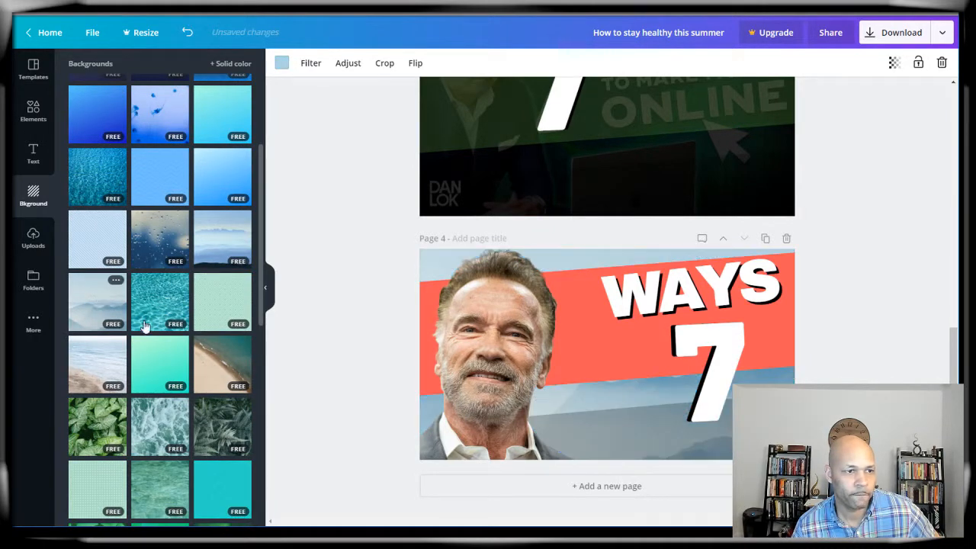
{"action": "scroll", "coordinate": [144, 324], "scroll_direction": "down", "scroll_amount": 2}
{"action": "scroll", "coordinate": [210, 339], "scroll_direction": "down", "scroll_amount": 5}
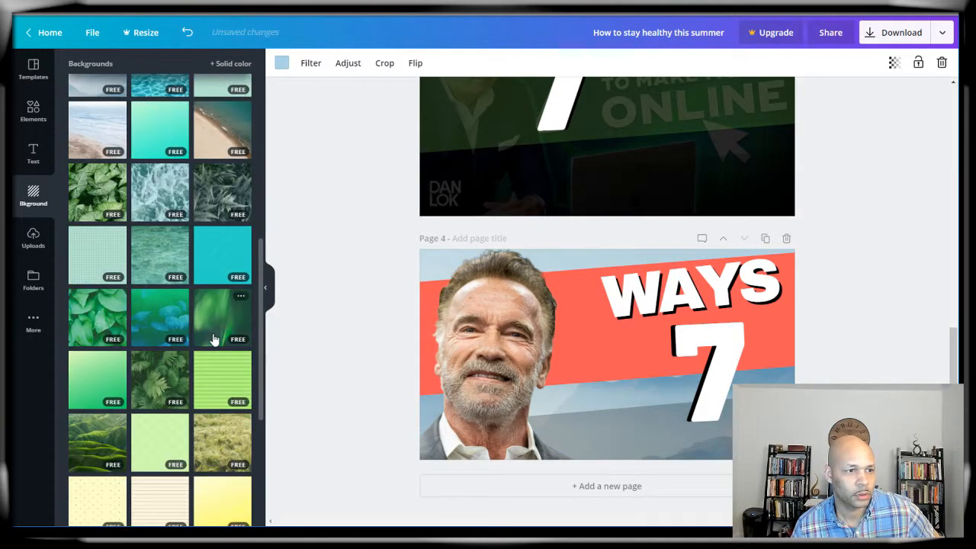
{"action": "scroll", "coordinate": [214, 339], "scroll_direction": "down", "scroll_amount": 3}
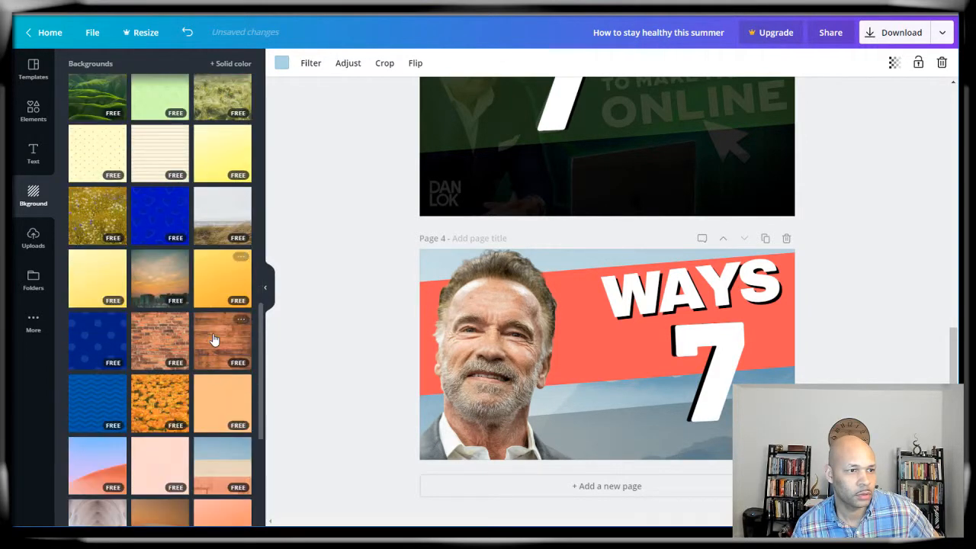
{"action": "left_click", "coordinate": [144, 339]}
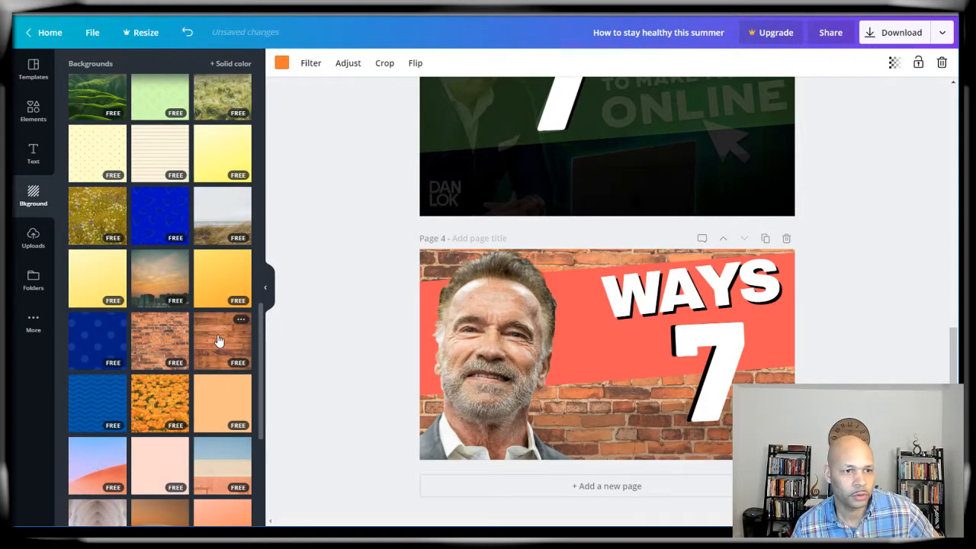
{"action": "left_click", "coordinate": [218, 341]}
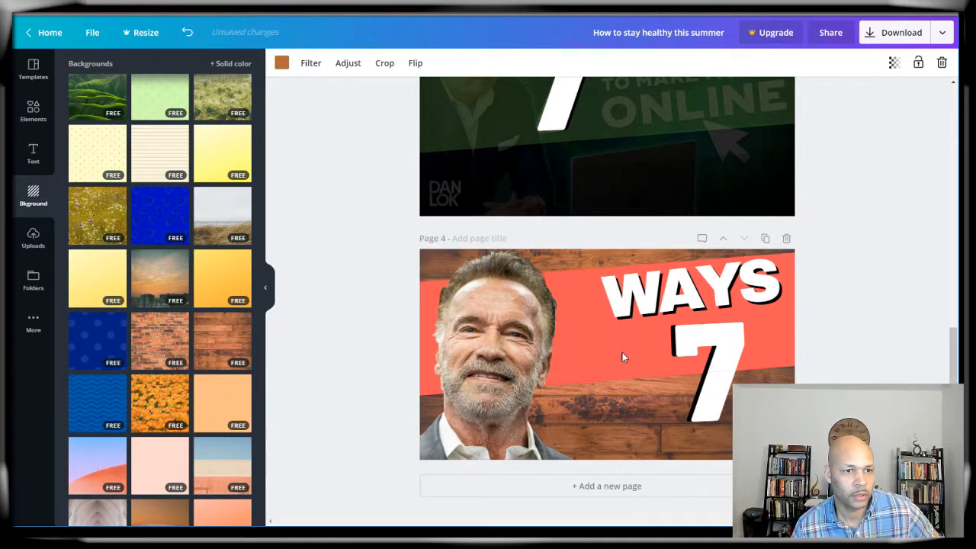
{"action": "left_click", "coordinate": [622, 353]}
Step: Recolour the red banner blue and make it taller
{"action": "left_click", "coordinate": [282, 63]}
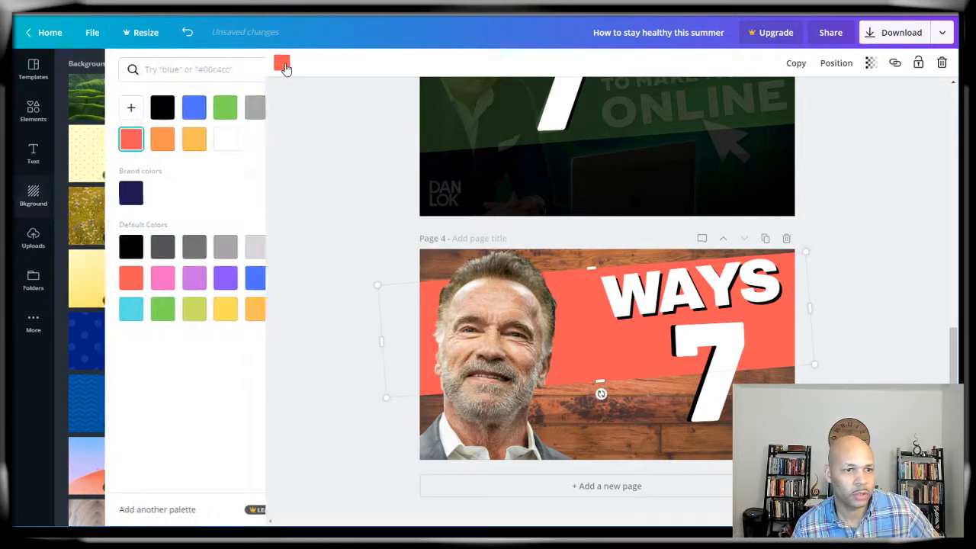
{"action": "left_click", "coordinate": [238, 278]}
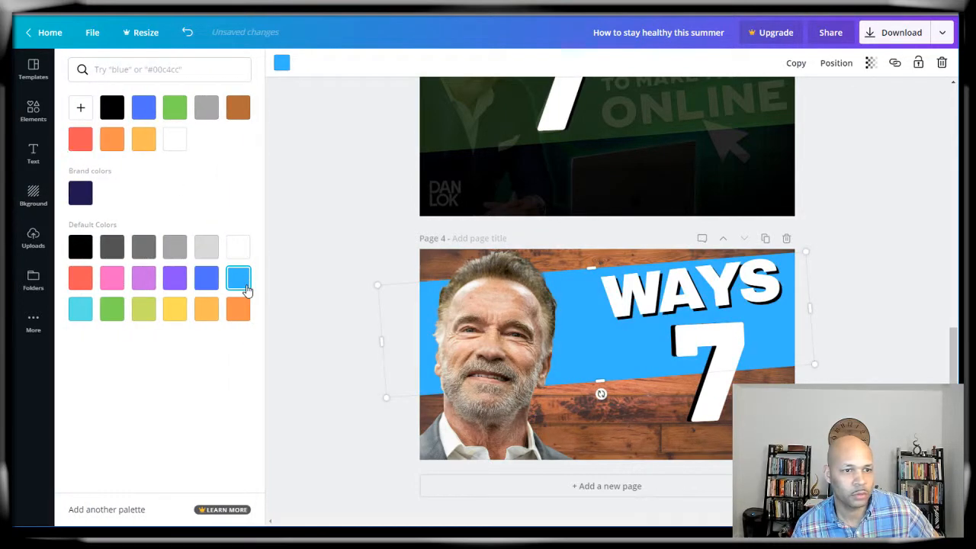
{"action": "mouse_move", "coordinate": [600, 383]}
{"action": "left_mouse_down"}
{"action": "mouse_move", "coordinate": [607, 436]}
{"action": "mouse_move", "coordinate": [606, 376]}
{"action": "mouse_move", "coordinate": [602, 391]}
{"action": "left_mouse_up"}
Step: Shrink the white 7 and its black shadow 7 and move both left
{"action": "left_click", "coordinate": [726, 367]}
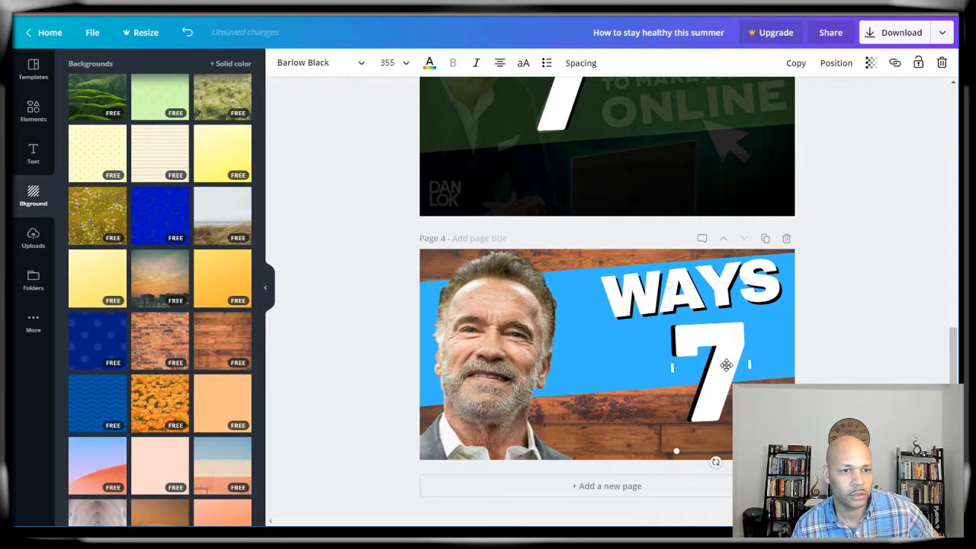
{"action": "left_click_drag", "start_coordinate": [753, 448], "coordinate": [715, 388]}
{"action": "left_click", "coordinate": [701, 401]}
{"action": "left_click_drag", "start_coordinate": [750, 447], "coordinate": [722, 395]}
{"action": "left_click_drag", "start_coordinate": [707, 316], "coordinate": [594, 314]}
{"action": "left_click_drag", "start_coordinate": [690, 287], "coordinate": [582, 283]}
Step: Realign the white 7 over its black shadow and select both 7 layers
{"action": "left_click", "coordinate": [603, 352]}
{"action": "left_click", "coordinate": [584, 347]}
{"action": "left_click_drag", "start_coordinate": [597, 356], "coordinate": [649, 407]}
{"action": "left_click_drag", "start_coordinate": [584, 340], "coordinate": [639, 391]}
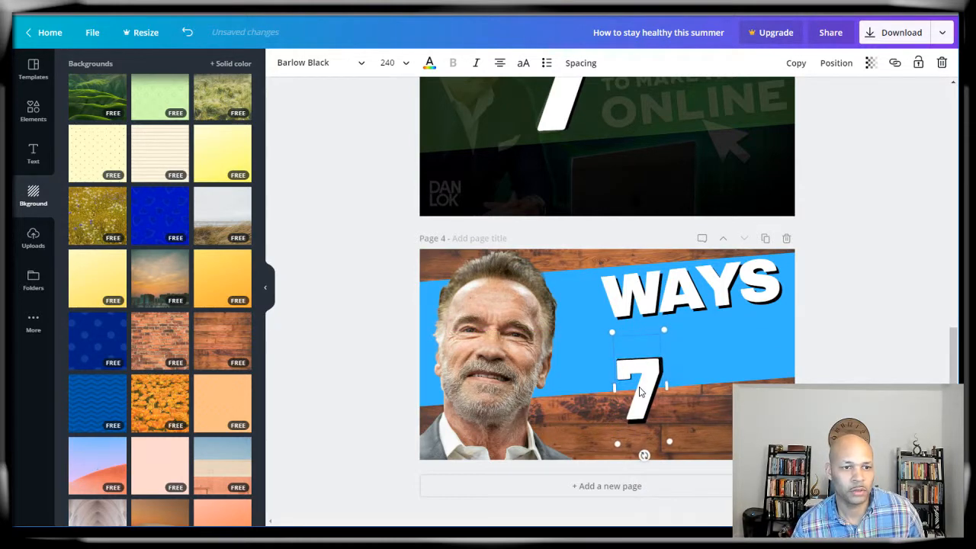
{"action": "left_click", "coordinate": [640, 391]}
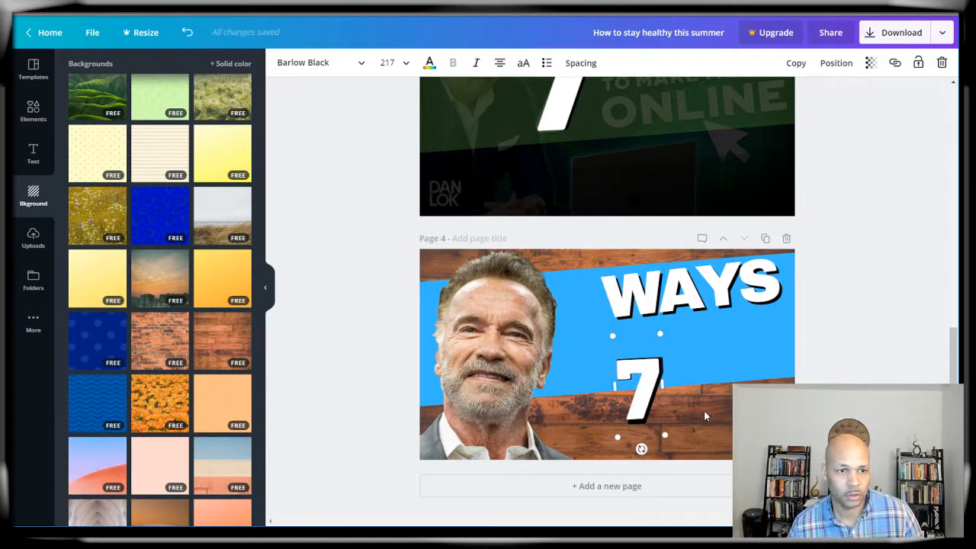
{"action": "left_click", "coordinate": [703, 410]}
{"action": "left_click", "coordinate": [653, 470]}
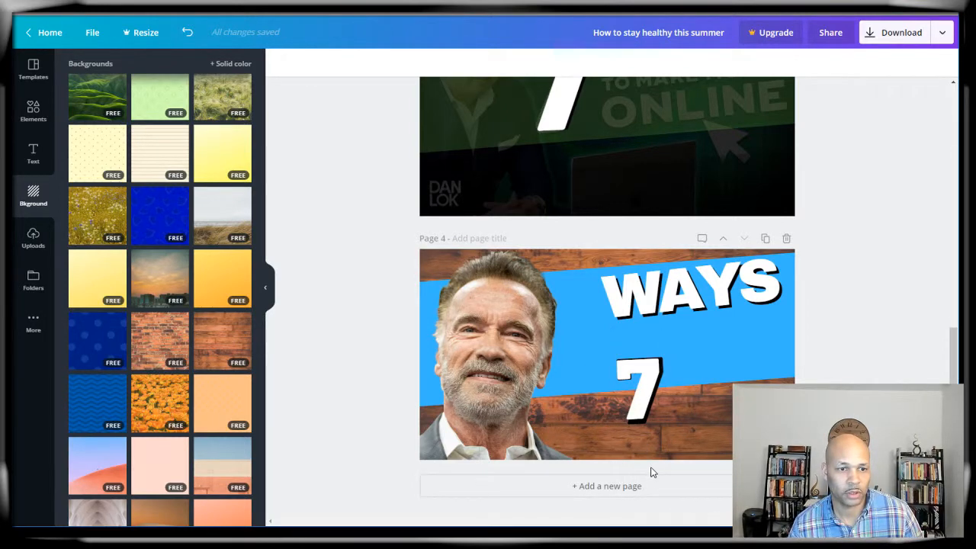
{"action": "left_click", "coordinate": [624, 369]}
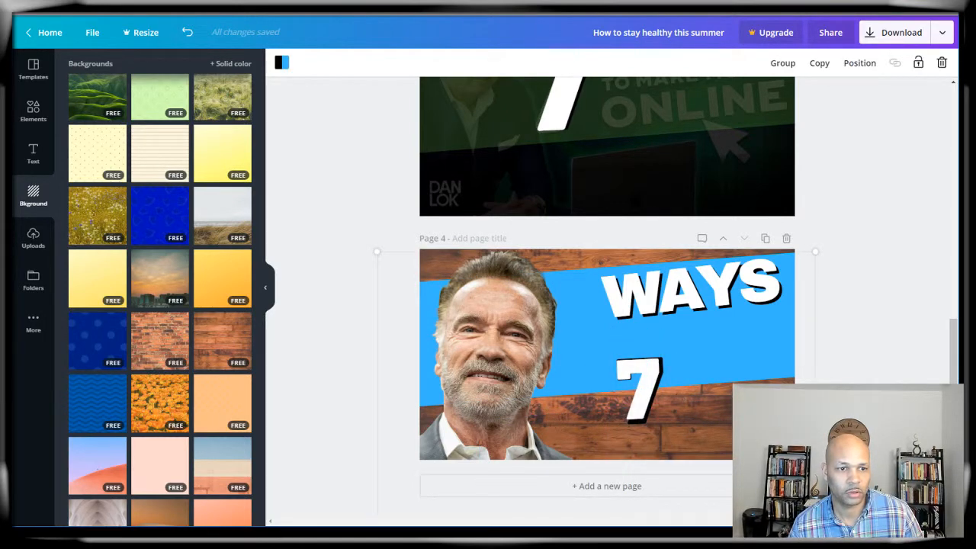
Step: Push the blue banner to the bottom edge and move the 7 up slightly
{"action": "left_click_drag", "start_coordinate": [601, 342], "coordinate": [674, 513]}
{"action": "left_click", "coordinate": [674, 385]}
{"action": "left_click_drag", "start_coordinate": [674, 385], "coordinate": [659, 351]}
Step: Group the two 7 layers and place the group just left of WAYS
{"action": "left_click", "coordinate": [708, 360]}
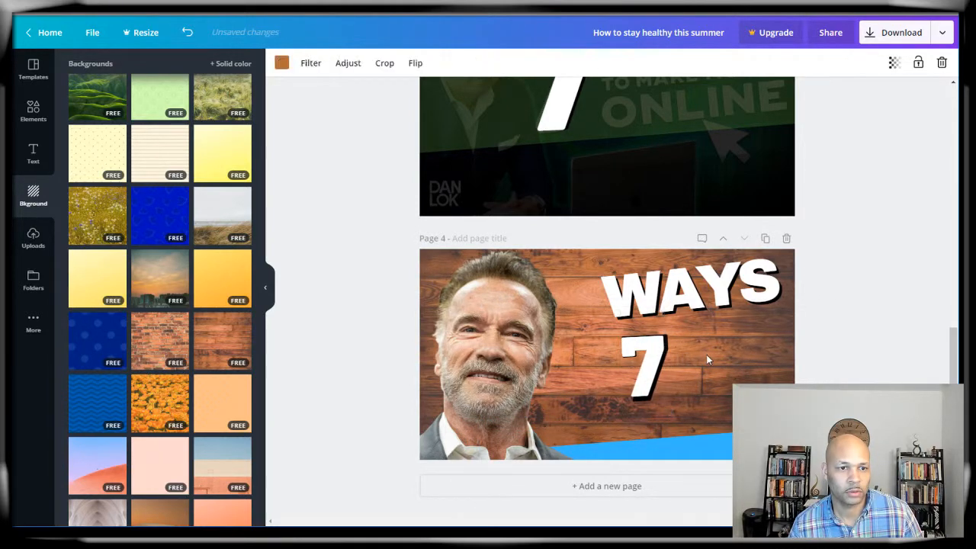
{"action": "left_click", "coordinate": [654, 352]}
{"action": "left_click", "coordinate": [696, 357]}
{"action": "left_click", "coordinate": [633, 372], "text": "shift"}
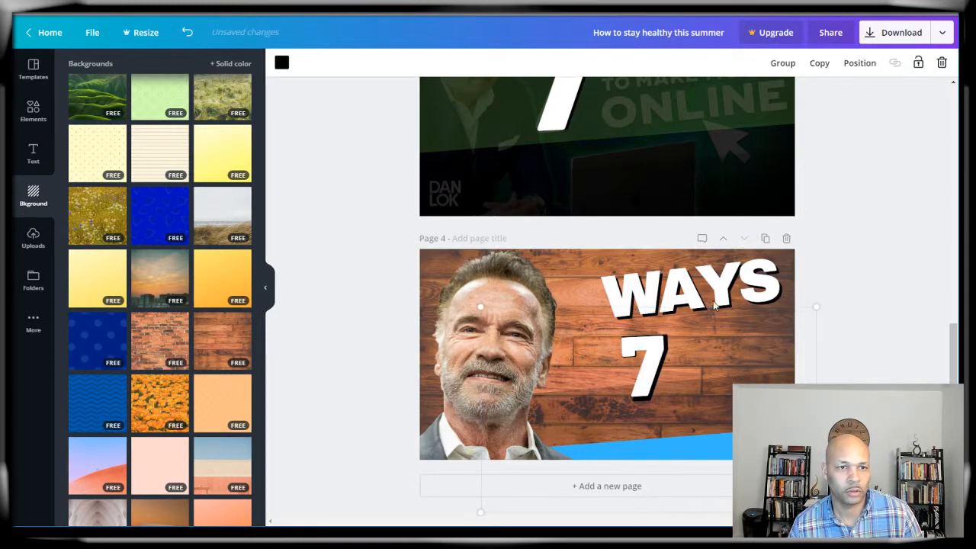
{"action": "left_click", "coordinate": [782, 63]}
{"action": "left_click", "coordinate": [875, 264]}
{"action": "left_click_drag", "start_coordinate": [647, 363], "coordinate": [571, 304]}
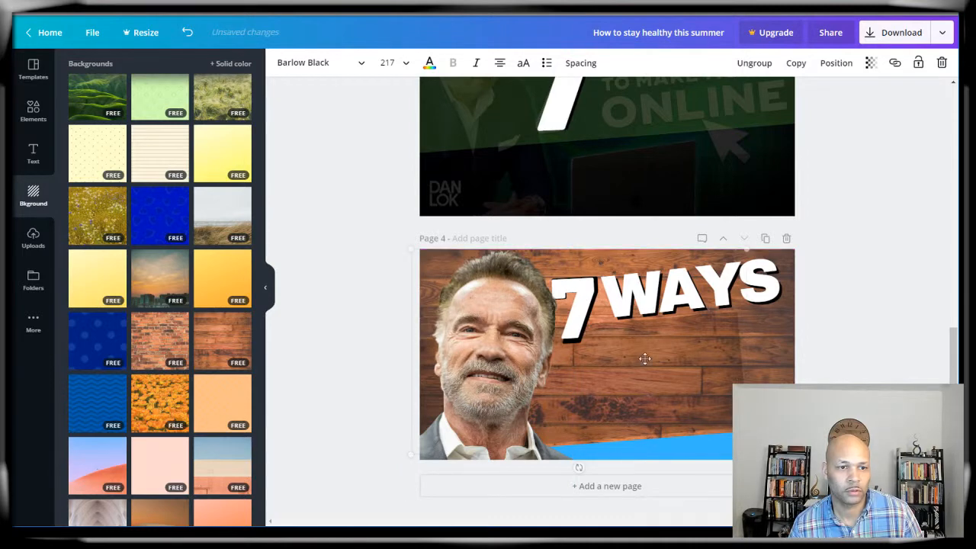
{"action": "left_click", "coordinate": [800, 366]}
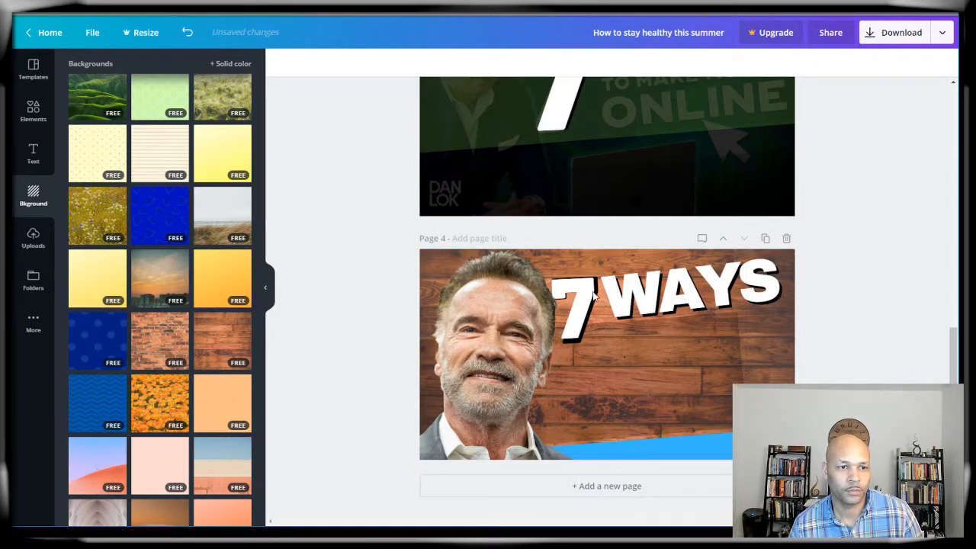
Step: Move the blue banner back behind 7 WAYS, ungroup, and delete the dark overlay shape
{"action": "left_click_drag", "start_coordinate": [705, 450], "coordinate": [705, 268]}
{"action": "left_click", "coordinate": [722, 400]}
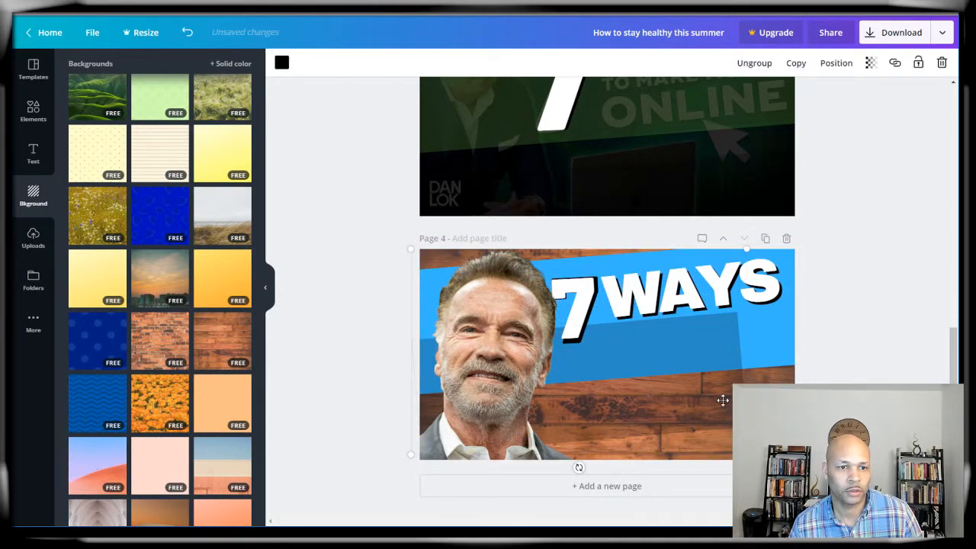
{"action": "left_click", "coordinate": [754, 64]}
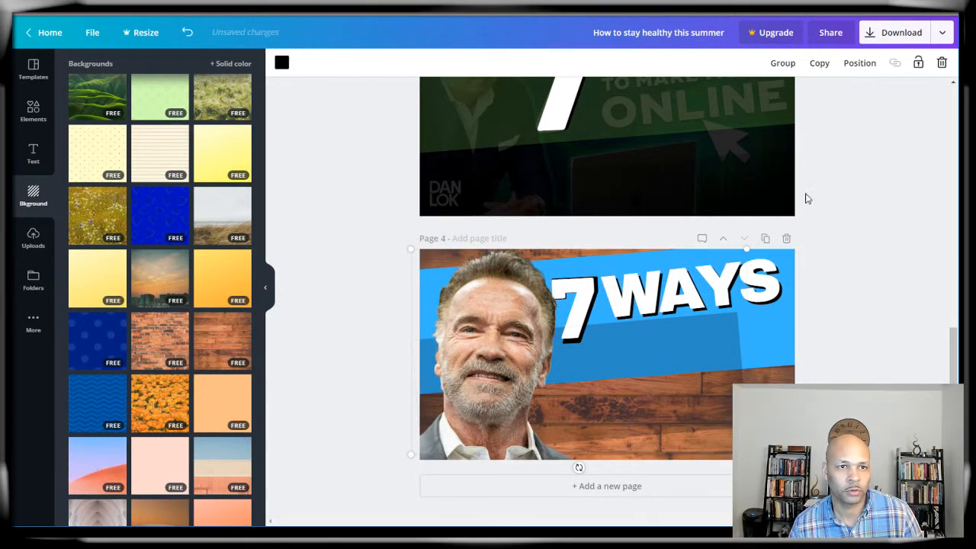
{"action": "left_click", "coordinate": [722, 389]}
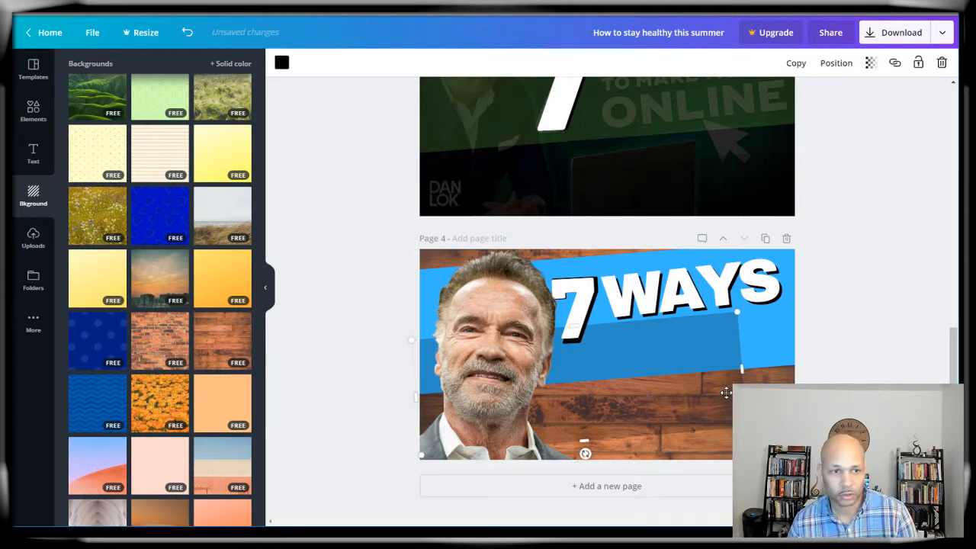
{"action": "key", "text": "Delete"}
Step: Shift Arnold's photo left and nudge WAYS slightly right and down
{"action": "left_click_drag", "start_coordinate": [502, 336], "coordinate": [494, 333]}
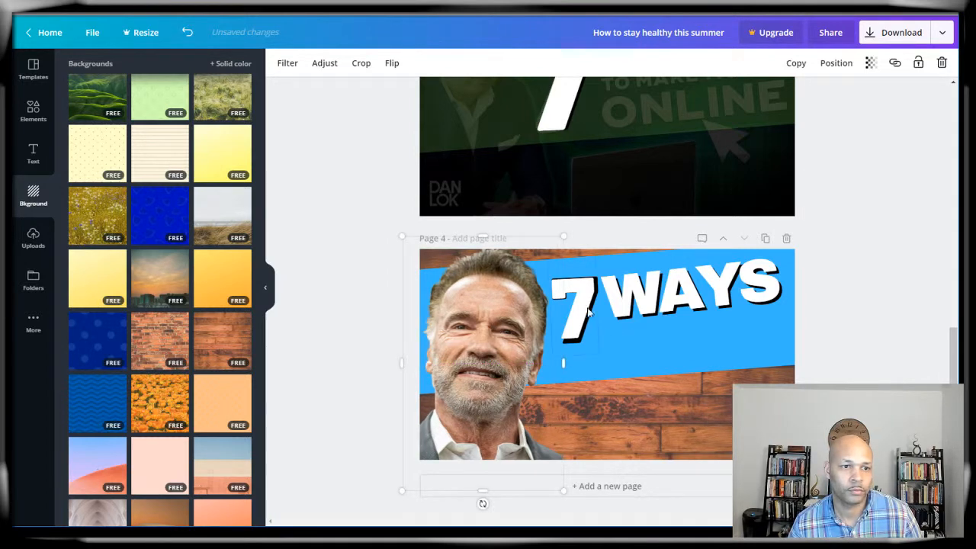
{"action": "mouse_move", "coordinate": [667, 294]}
{"action": "left_mouse_down"}
{"action": "mouse_move", "coordinate": [677, 311]}
{"action": "mouse_move", "coordinate": [657, 295]}
{"action": "mouse_move", "coordinate": [650, 325]}
{"action": "mouse_move", "coordinate": [655, 301]}
{"action": "left_mouse_up"}
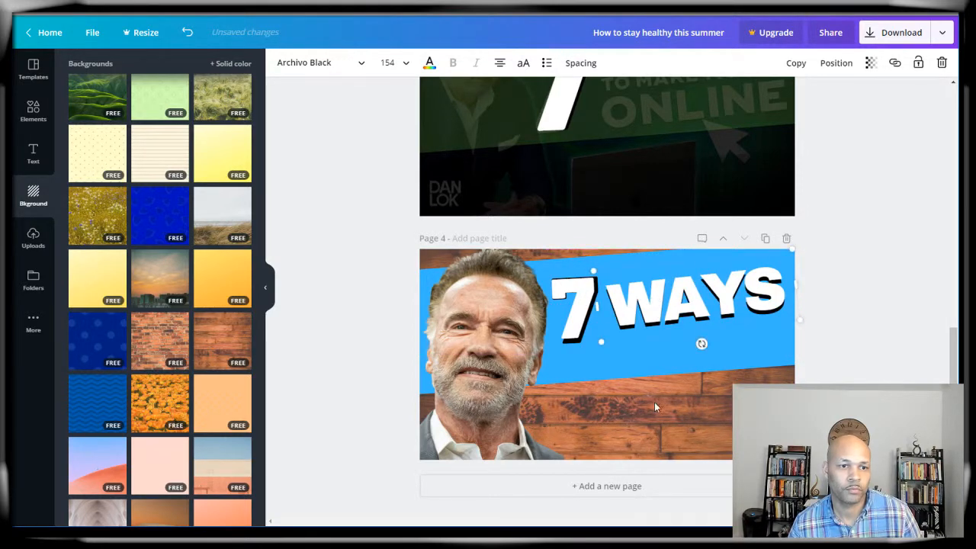
{"action": "left_click", "coordinate": [652, 408]}
Step: Add a 'TO BE THE TERMINATOR' text box and widen it across the banner
{"action": "left_click", "coordinate": [33, 152]}
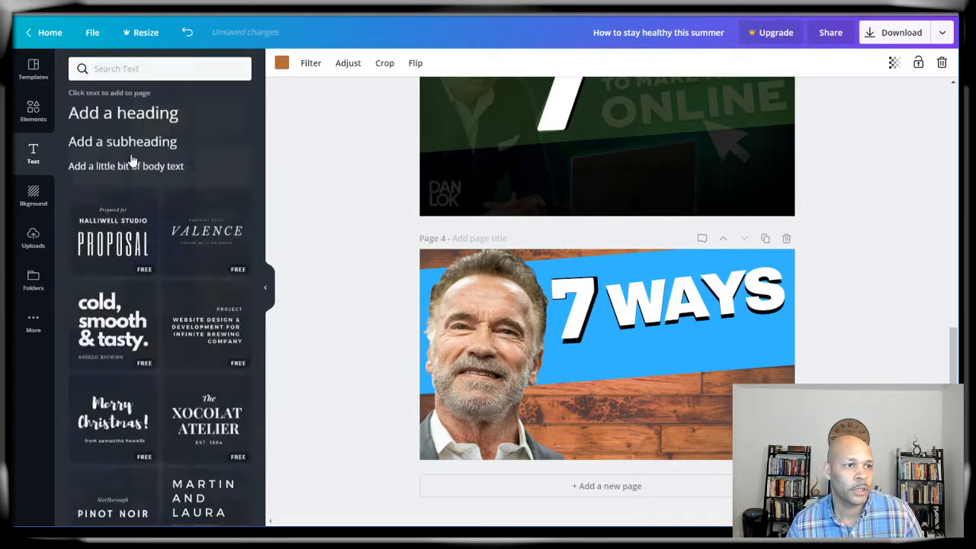
{"action": "left_click", "coordinate": [125, 168]}
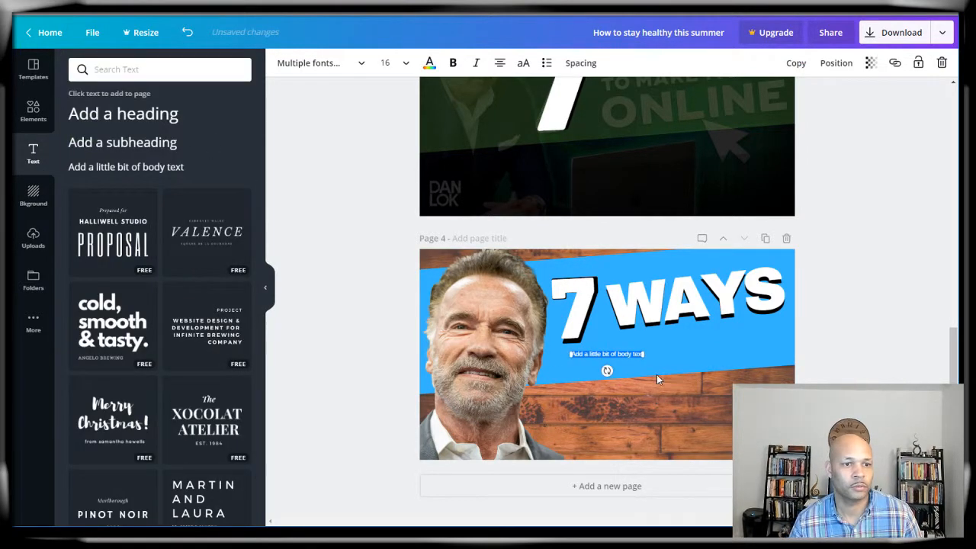
{"action": "type", "text": "TO"}
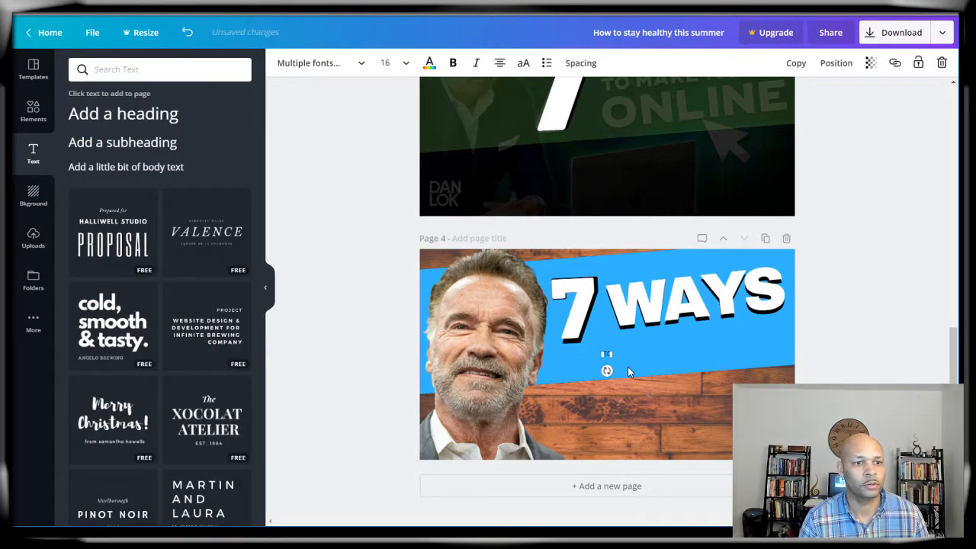
{"action": "type", "text": " BE THE TERMINATOR"}
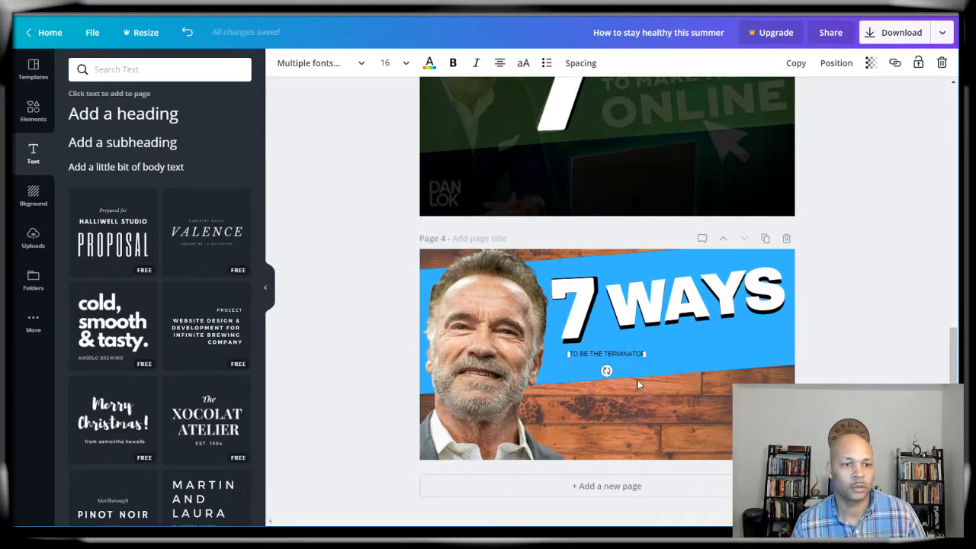
{"action": "left_click", "coordinate": [638, 375]}
{"action": "left_click", "coordinate": [631, 352]}
{"action": "left_click_drag", "start_coordinate": [644, 354], "coordinate": [787, 354]}
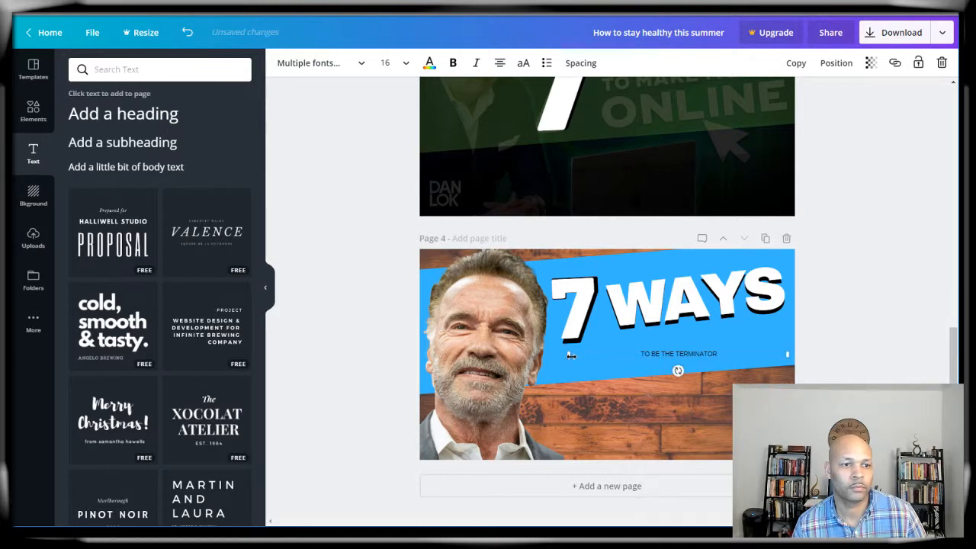
Step: Style the subtitle bold Barlow Black, tilt it, enlarge it to 58.5 and place it under 7 WAYS
{"action": "left_click", "coordinate": [388, 62]}
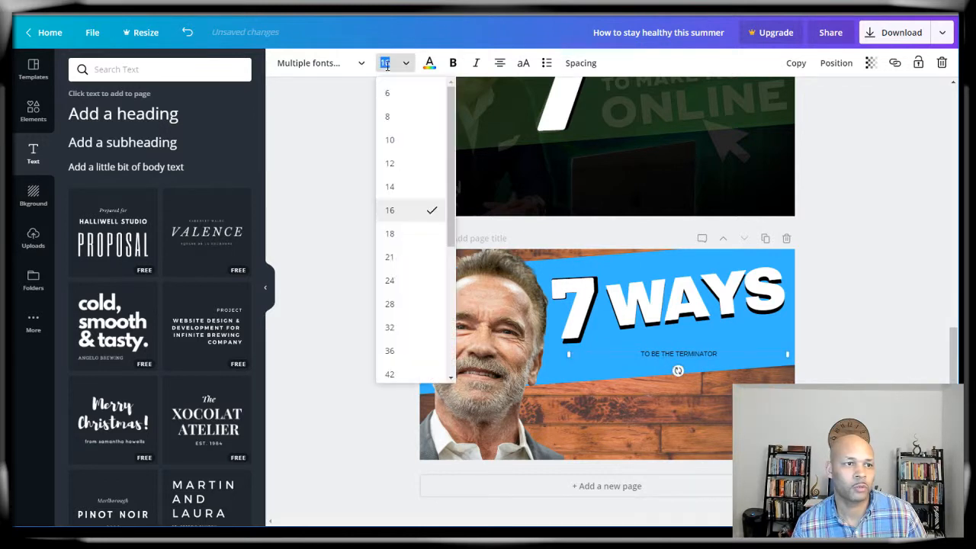
{"action": "left_click", "coordinate": [392, 365]}
{"action": "left_click", "coordinate": [452, 62]}
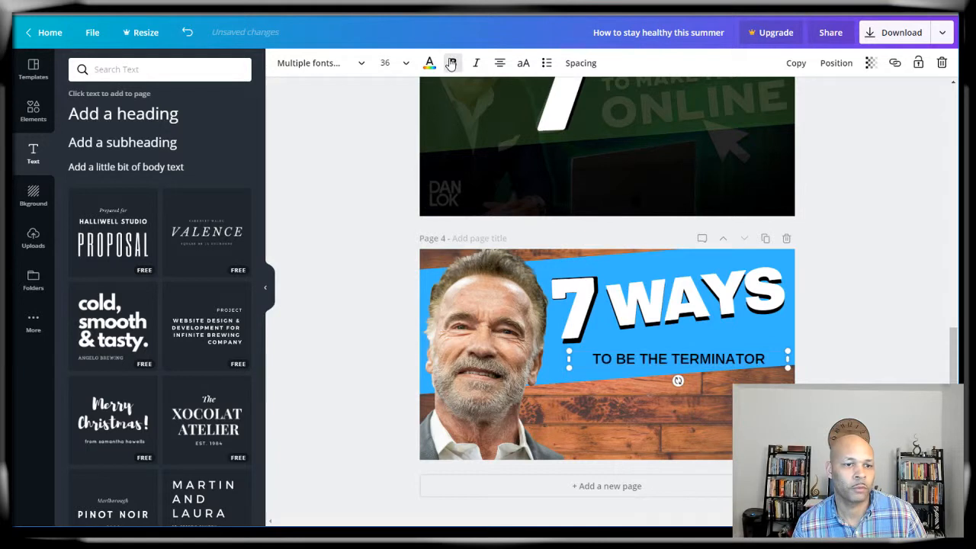
{"action": "left_click", "coordinate": [305, 66]}
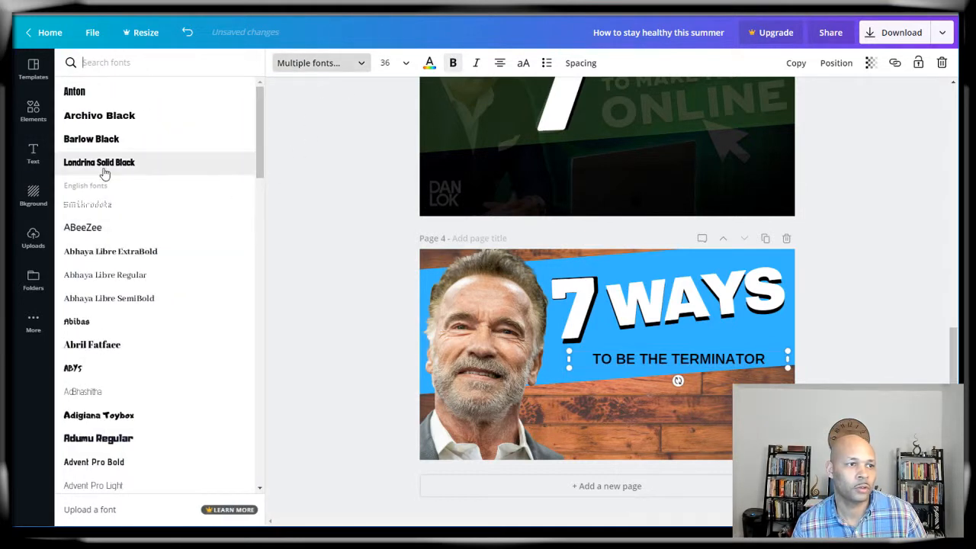
{"action": "left_click", "coordinate": [106, 144]}
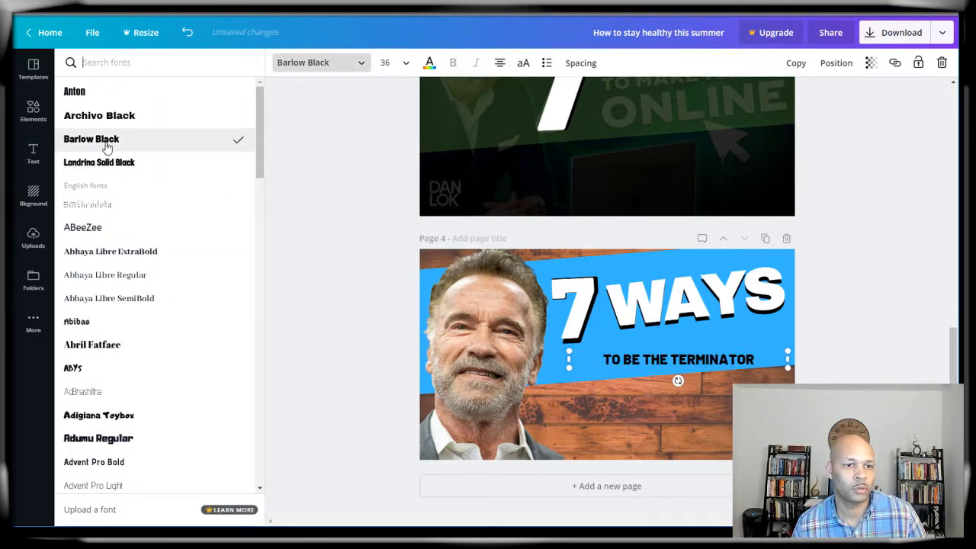
{"action": "left_click_drag", "start_coordinate": [677, 380], "coordinate": [681, 381]}
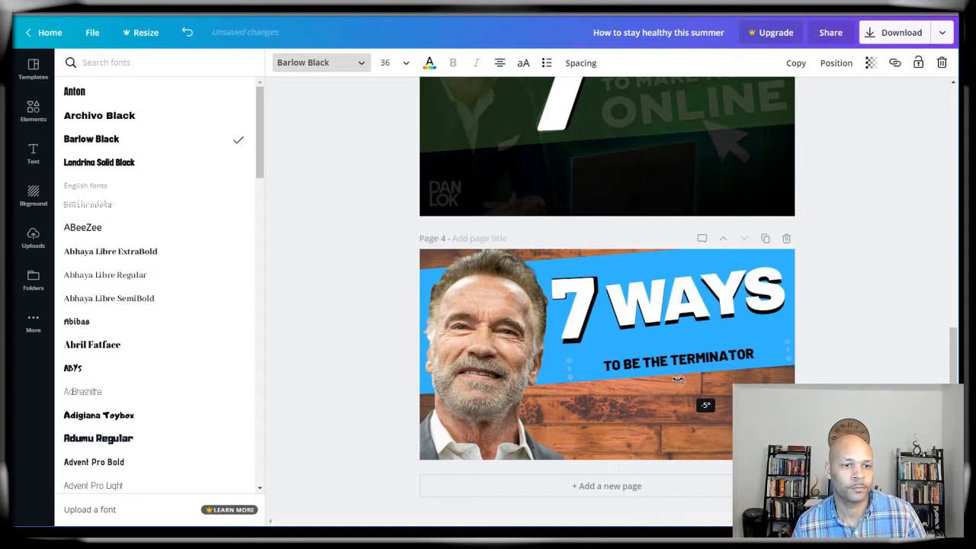
{"action": "left_click_drag", "start_coordinate": [565, 360], "coordinate": [435, 290]}
{"action": "left_click_drag", "start_coordinate": [648, 370], "coordinate": [704, 364]}
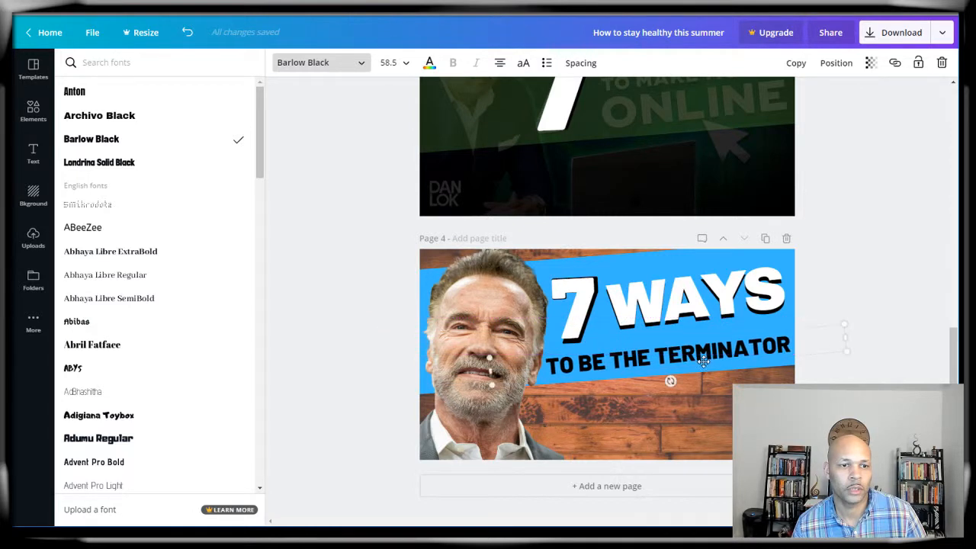
{"action": "left_click", "coordinate": [429, 62]}
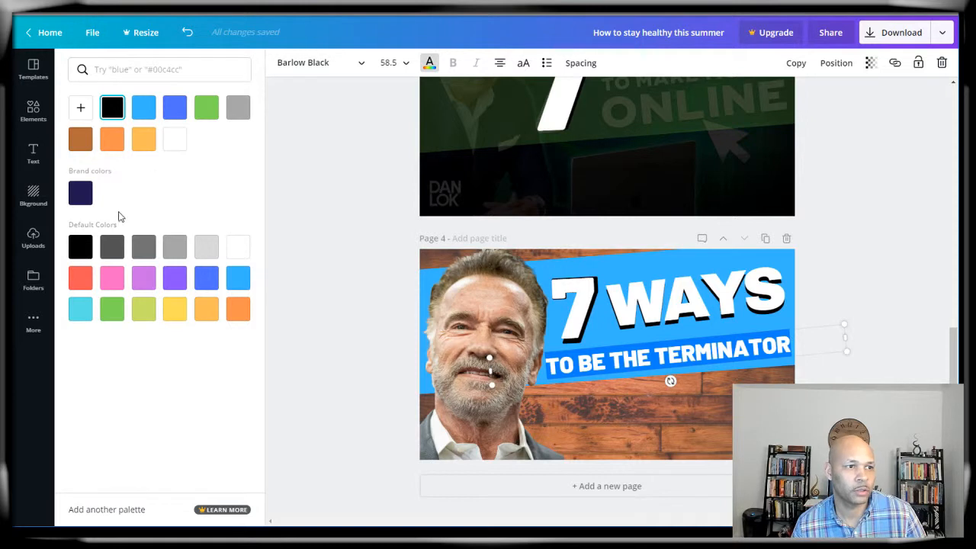
Step: Make the subtitle text black after briefly trying light grey
{"action": "left_click", "coordinate": [206, 247]}
{"action": "left_click", "coordinate": [355, 240]}
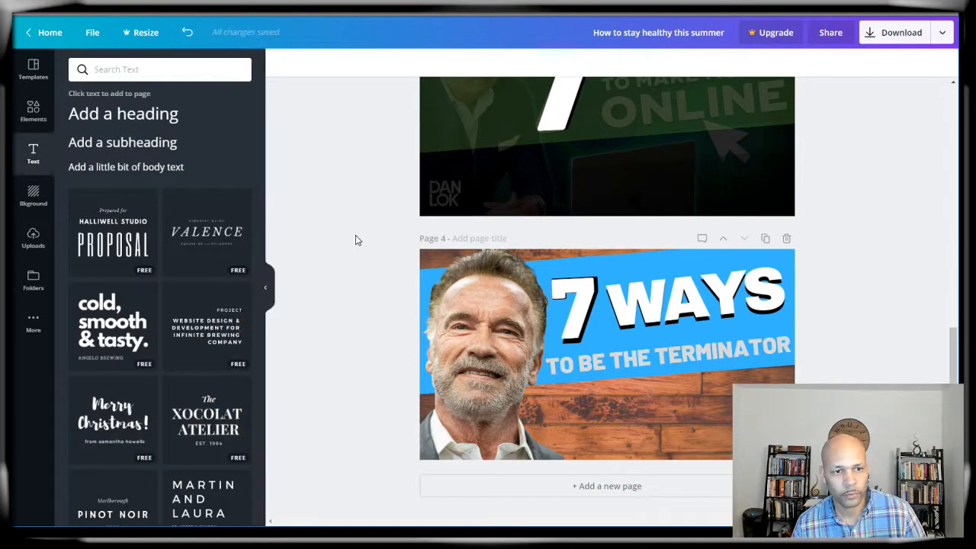
{"action": "left_click", "coordinate": [690, 353]}
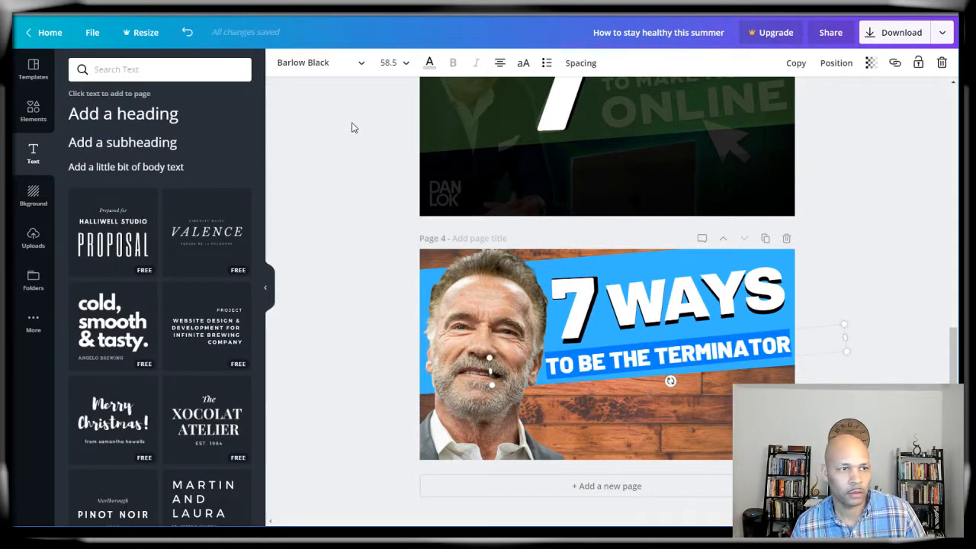
{"action": "left_click", "coordinate": [430, 64]}
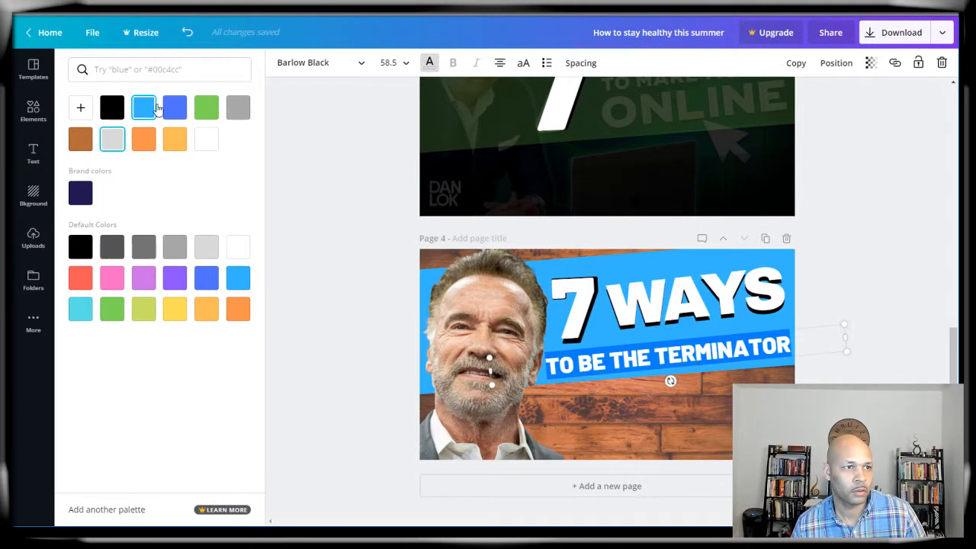
{"action": "left_click", "coordinate": [113, 111]}
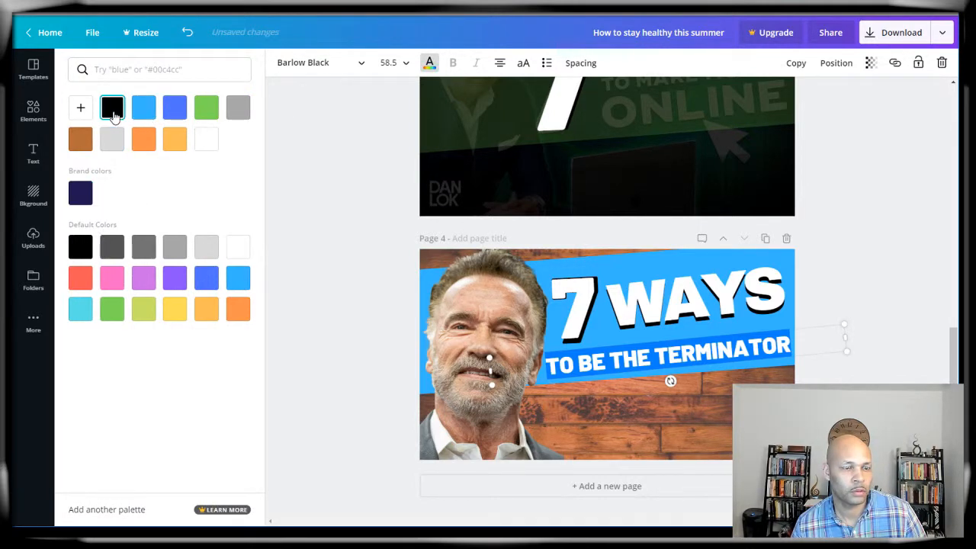
{"action": "left_click", "coordinate": [325, 174]}
{"action": "left_click", "coordinate": [659, 356]}
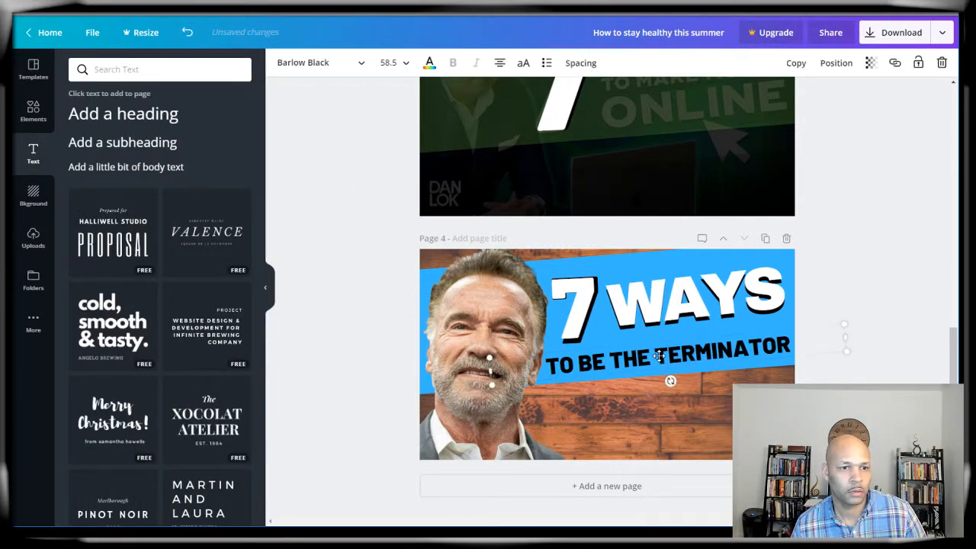
Step: Duplicate the subtitle as a white copy, send it backward and offset it as an outline shadow
{"action": "left_click", "coordinate": [795, 64]}
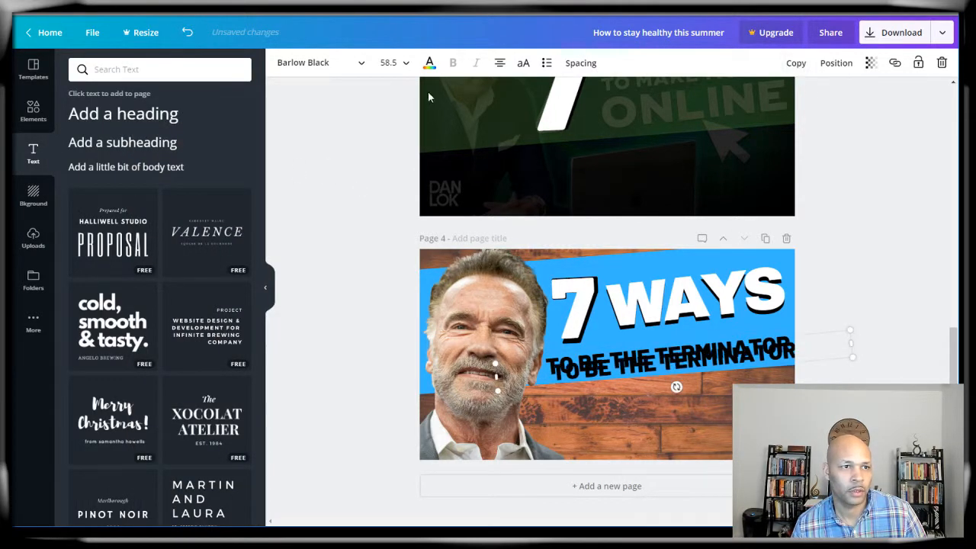
{"action": "left_click", "coordinate": [429, 63]}
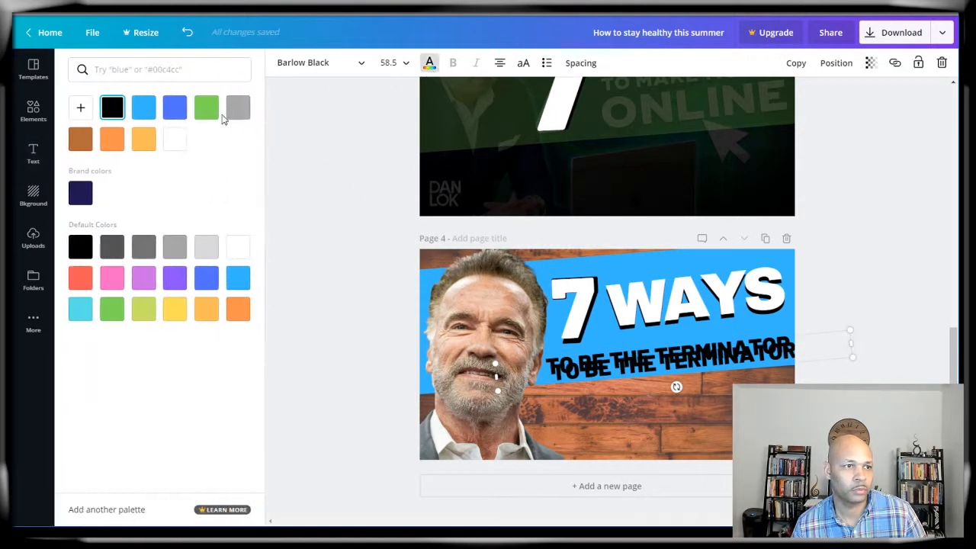
{"action": "left_click", "coordinate": [174, 139]}
{"action": "left_click_drag", "start_coordinate": [629, 364], "coordinate": [625, 359]}
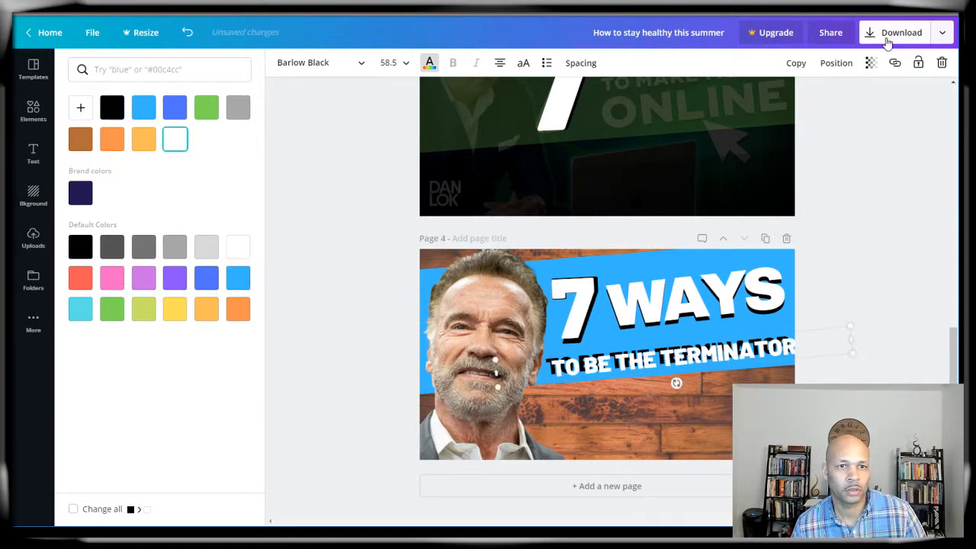
{"action": "left_click", "coordinate": [836, 62]}
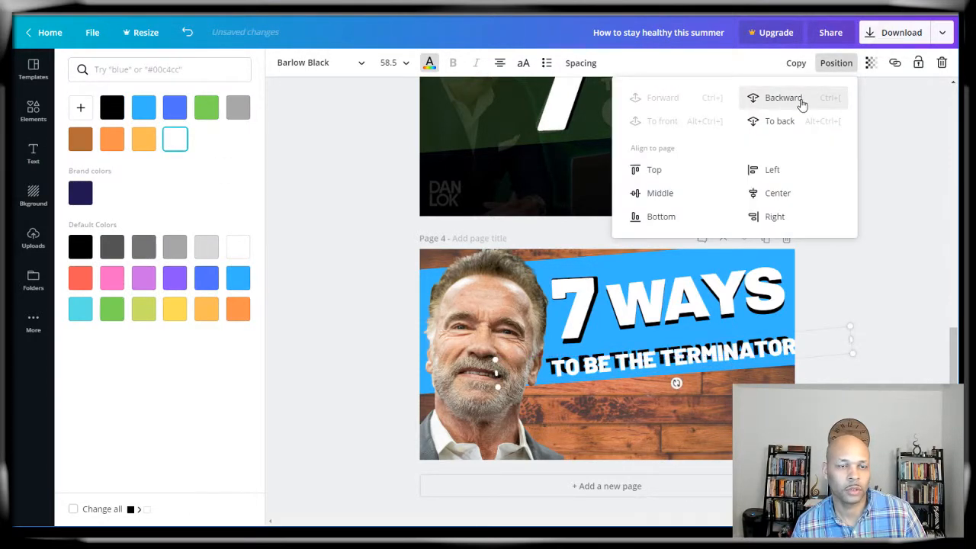
{"action": "left_click", "coordinate": [791, 105]}
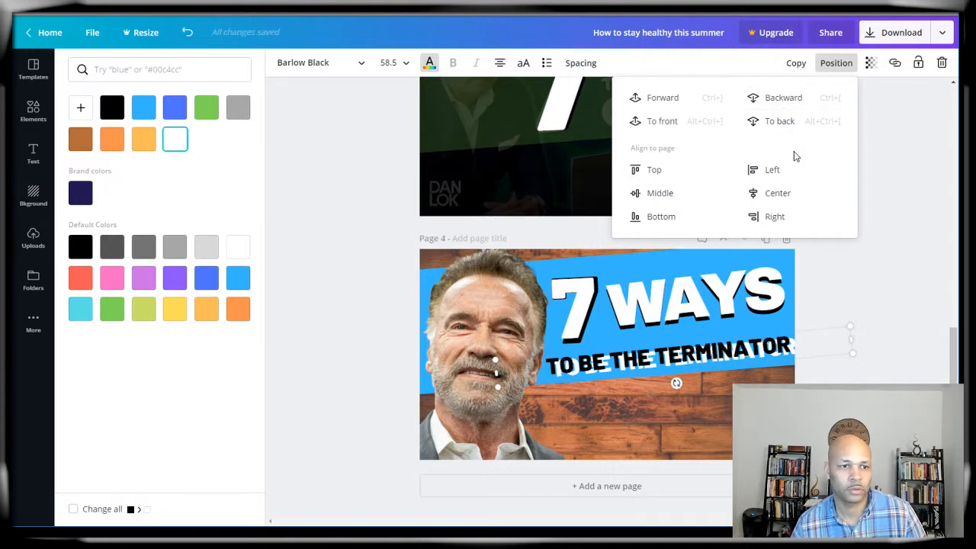
{"action": "key", "text": "Left"}
{"action": "key", "text": "Left"}
{"action": "key", "text": "Left"}
{"action": "key", "text": "Left"}
{"action": "key", "text": "Left"}
{"action": "key", "text": "Left"}
{"action": "key", "text": "Left"}
{"action": "key", "text": "Left"}
{"action": "key", "text": "Left"}
{"action": "key", "text": "Left"}
{"action": "key", "text": "Left"}
{"action": "key", "text": "Left"}
{"action": "key", "text": "Left"}
{"action": "key", "text": "Left"}
{"action": "key", "text": "Left"}
{"action": "key", "text": "Left"}
{"action": "key", "text": "Left"}
{"action": "key", "text": "Left"}
{"action": "key", "text": "Left"}
{"action": "key", "text": "Left"}
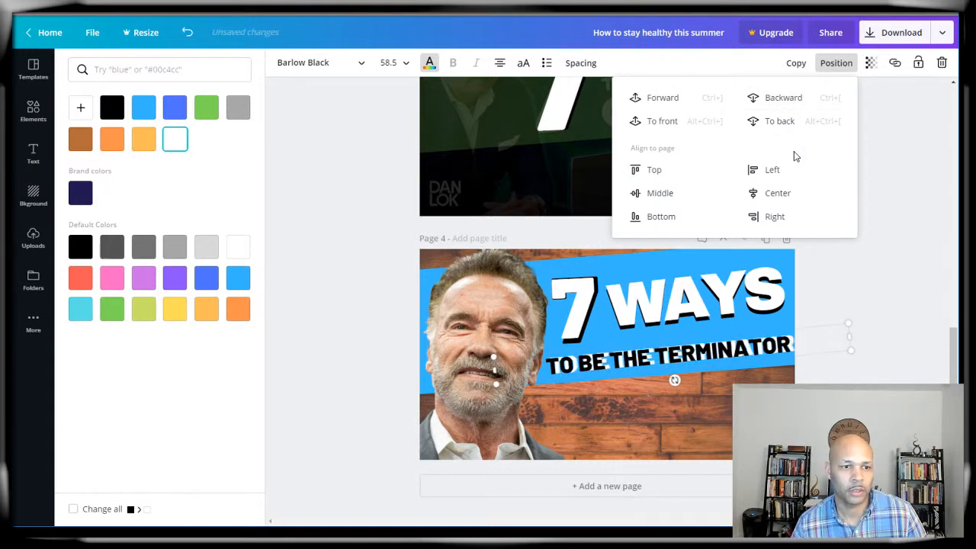
{"action": "key", "text": "Up"}
{"action": "key", "text": "Up"}
{"action": "key", "text": "Right"}
{"action": "key", "text": "Right"}
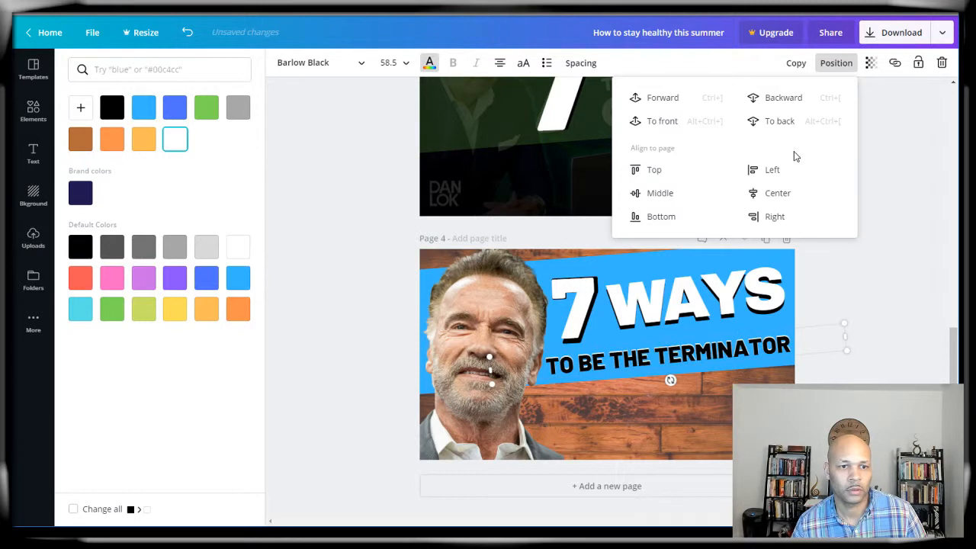
{"action": "left_click", "coordinate": [903, 265]}
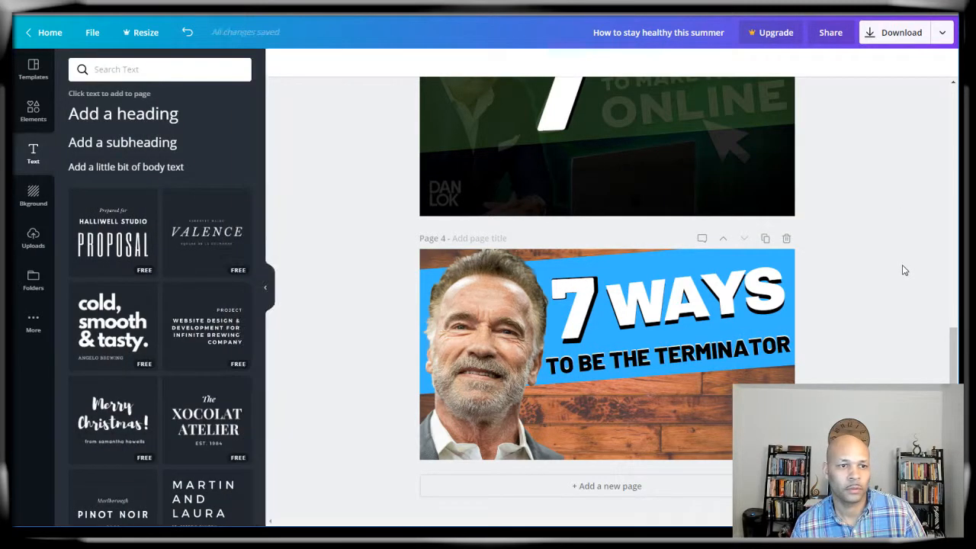
Step: Duplicate the blue banner and make the copy black
{"action": "left_click", "coordinate": [429, 277]}
{"action": "left_click", "coordinate": [643, 260]}
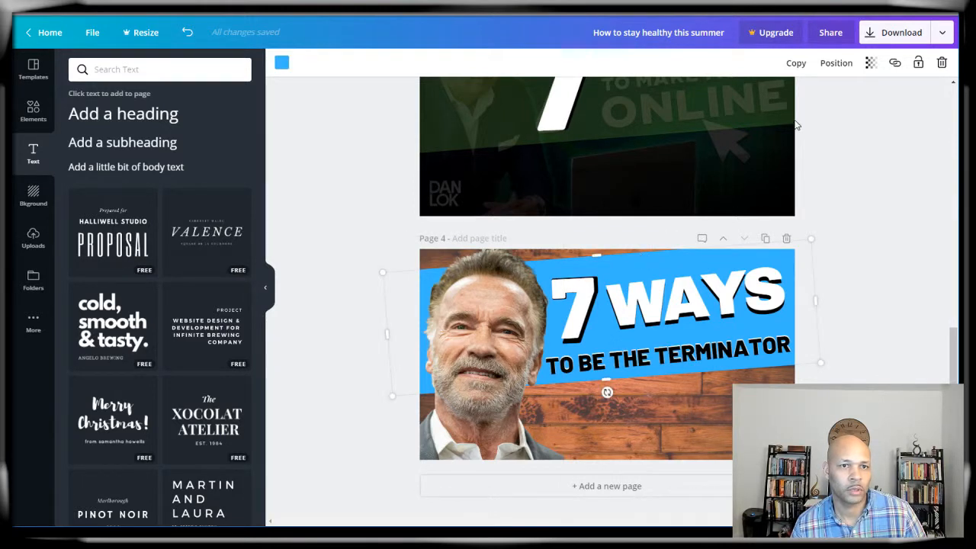
{"action": "left_click", "coordinate": [796, 63]}
{"action": "left_click", "coordinate": [282, 64]}
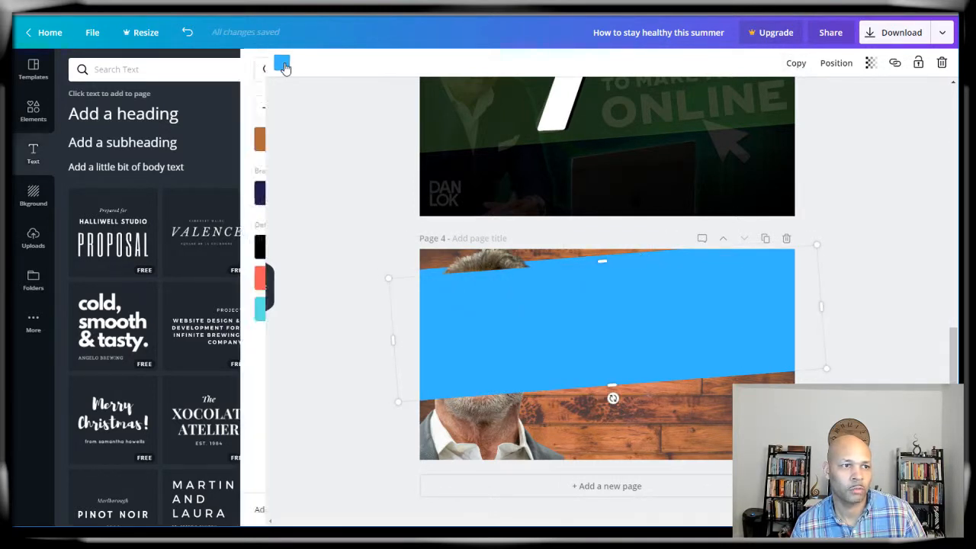
{"action": "left_click", "coordinate": [112, 107]}
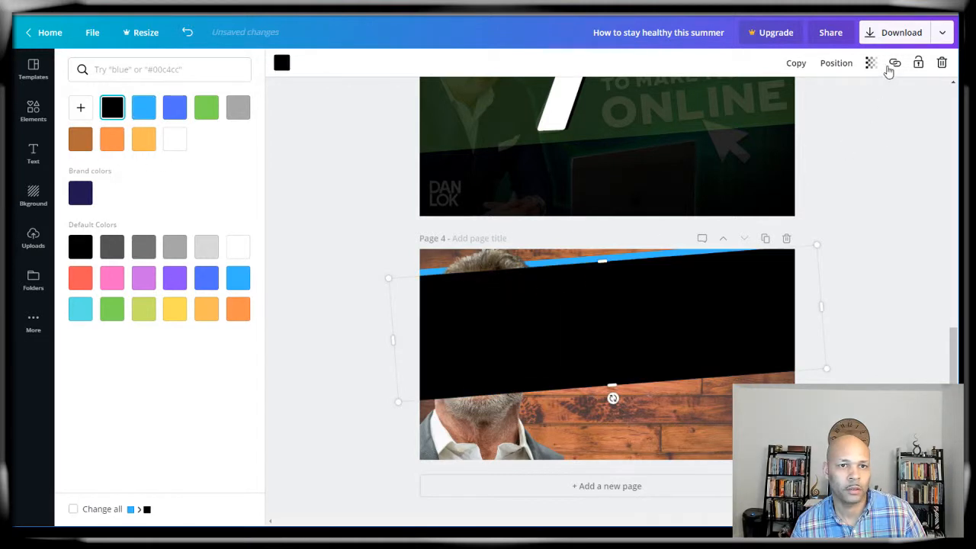
Step: Send the black banner behind the blue one and stretch it taller to height 458
{"action": "left_click", "coordinate": [835, 62]}
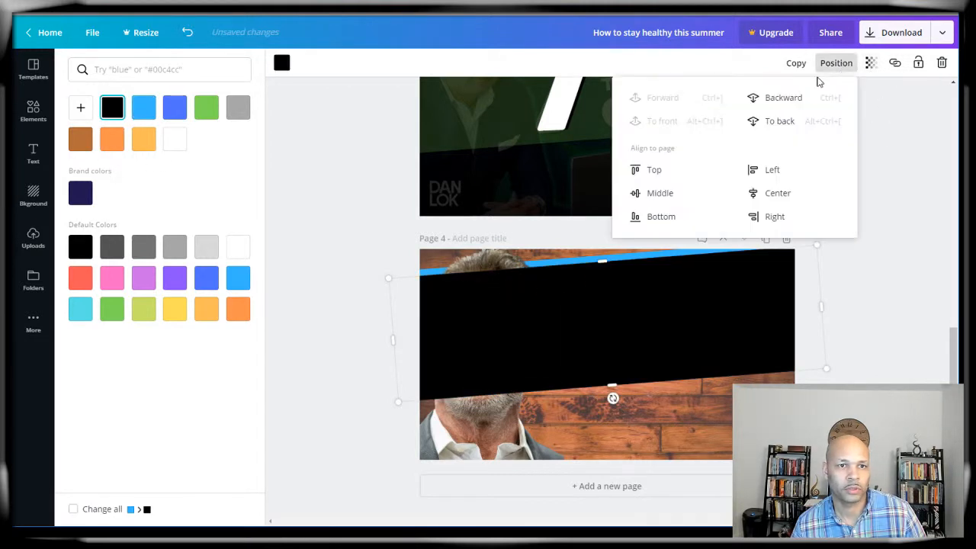
{"action": "left_click", "coordinate": [782, 100]}
{"action": "left_click", "coordinate": [783, 100]}
{"action": "left_click", "coordinate": [783, 100]}
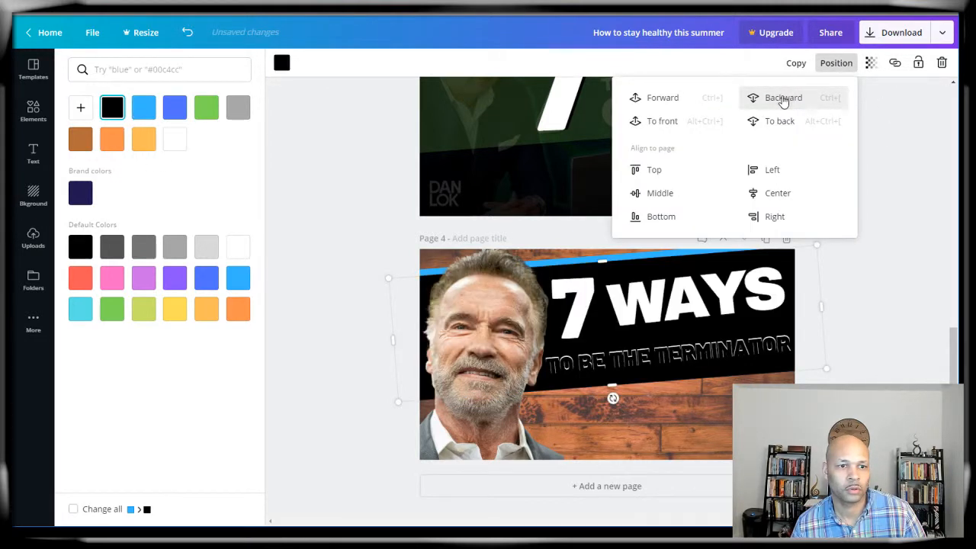
{"action": "left_click", "coordinate": [783, 99]}
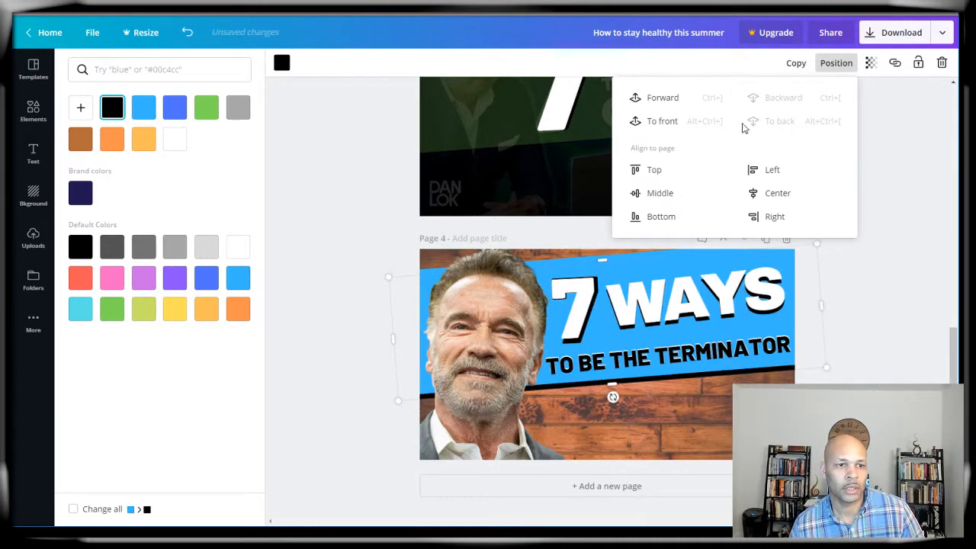
{"action": "left_click_drag", "start_coordinate": [602, 257], "coordinate": [603, 244]}
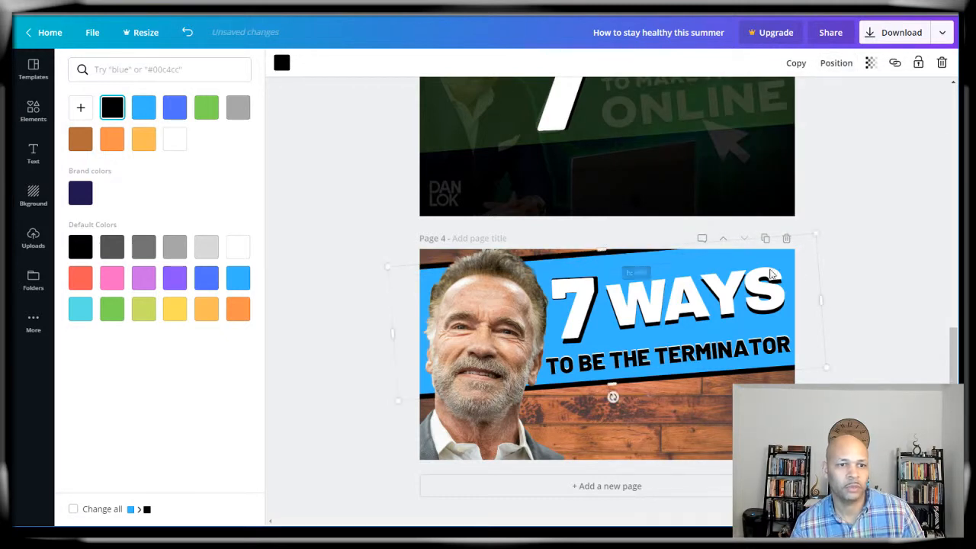
{"action": "left_click", "coordinate": [866, 236]}
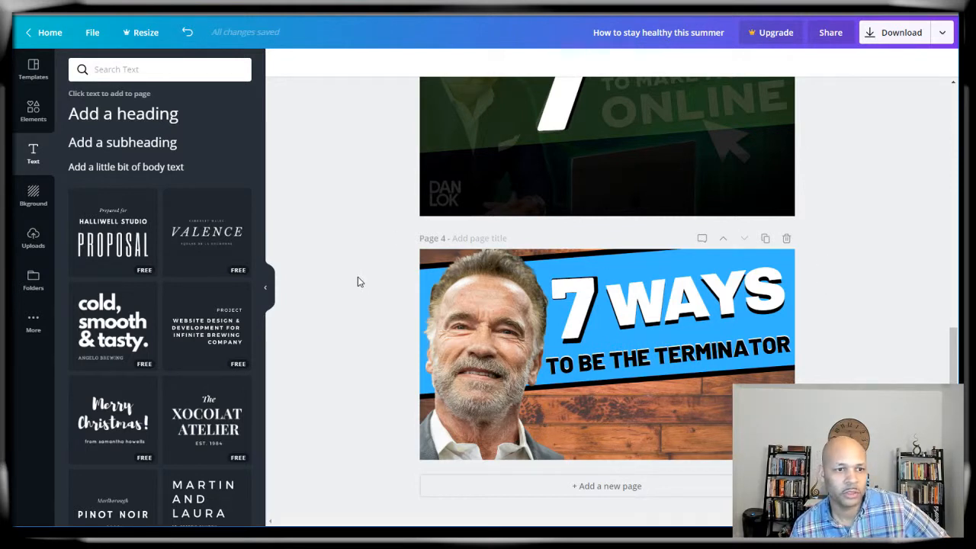
Step: Preview the Epic, Whimsical, Festive, Cali and Retro filters on Arnold's page 4 photo
{"action": "left_click", "coordinate": [472, 321]}
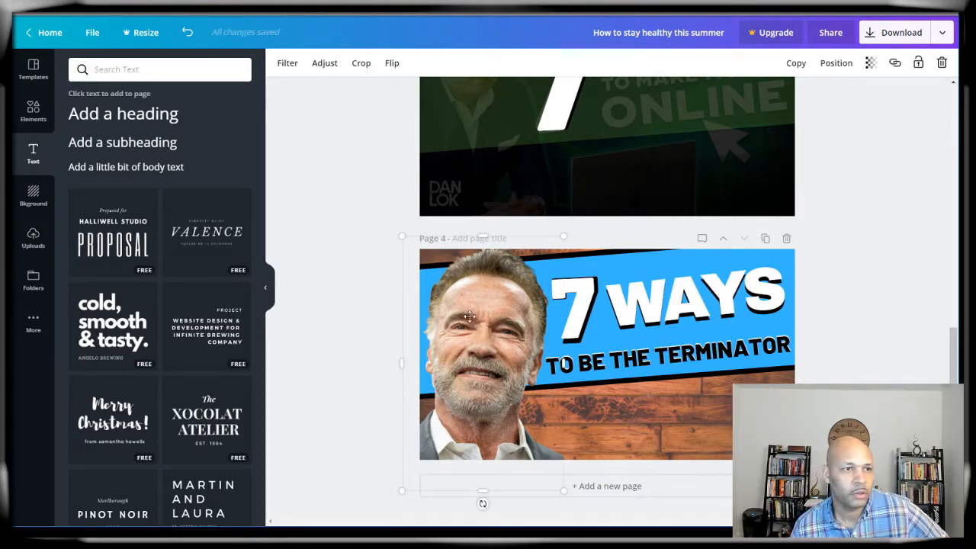
{"action": "left_click", "coordinate": [320, 66]}
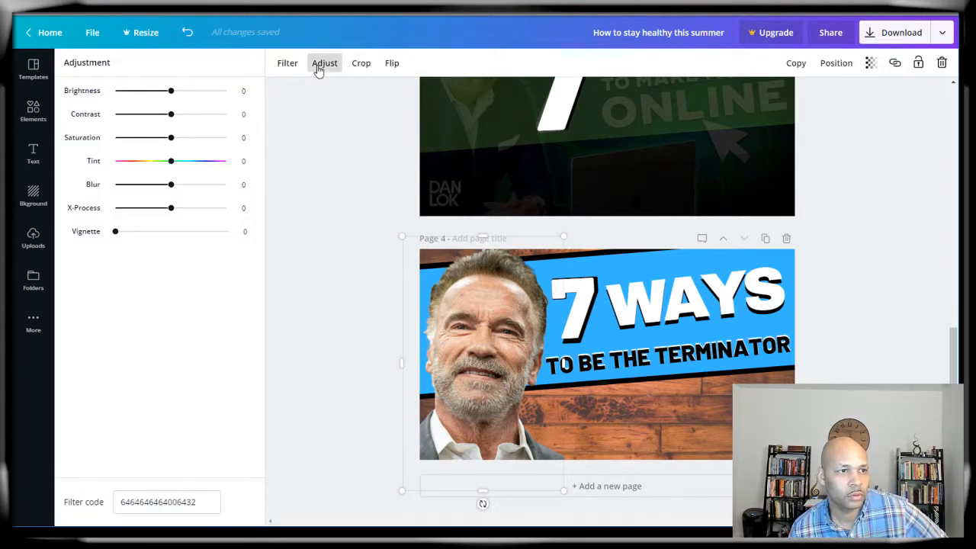
{"action": "left_click", "coordinate": [291, 68]}
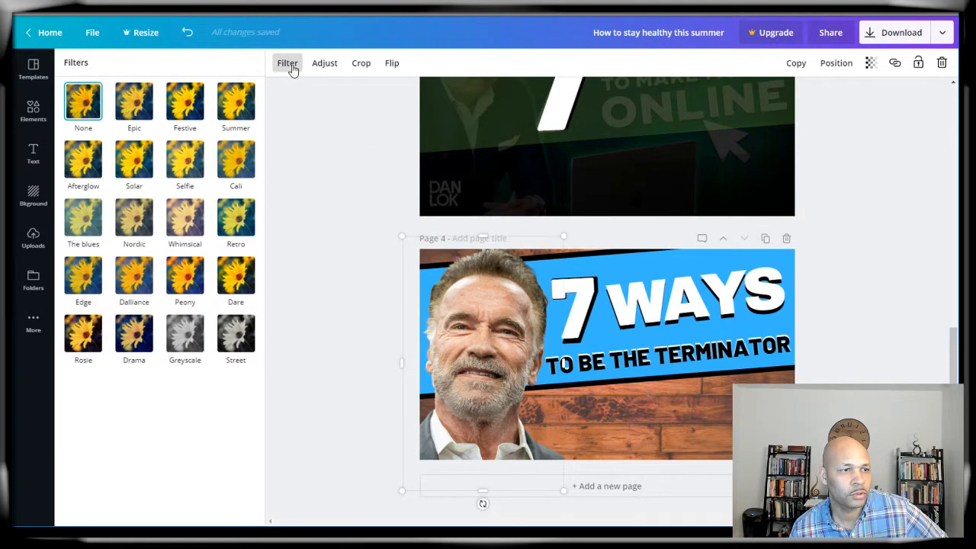
{"action": "left_click", "coordinate": [142, 116]}
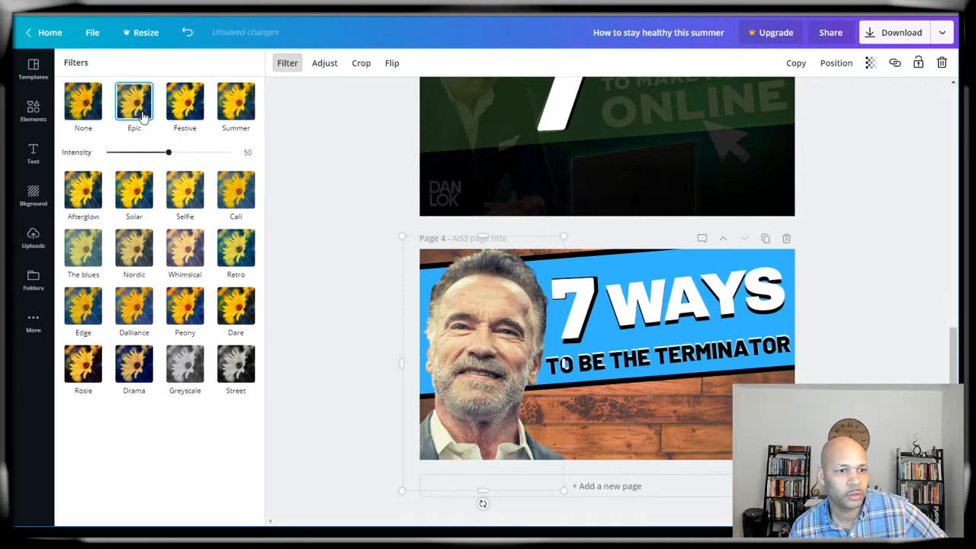
{"action": "left_click", "coordinate": [185, 252]}
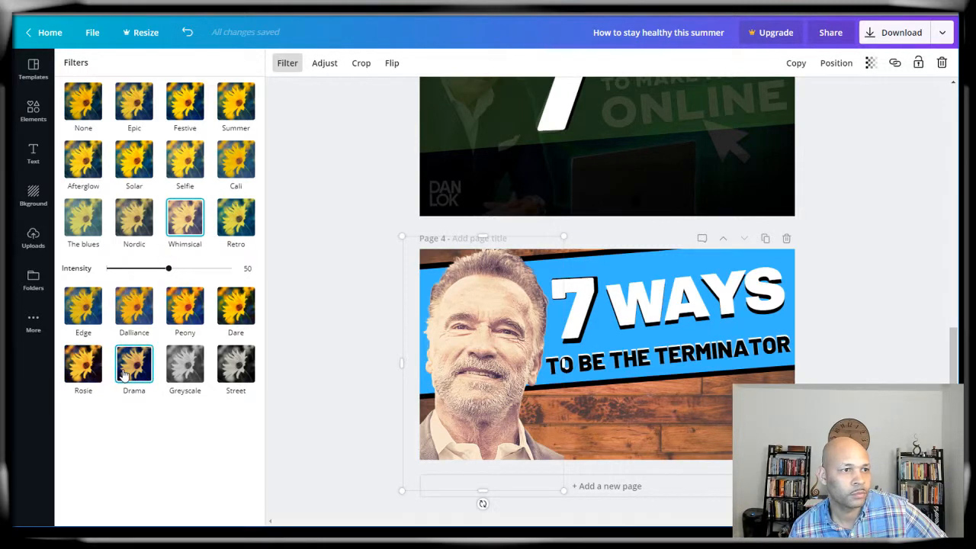
{"action": "left_click", "coordinate": [195, 112]}
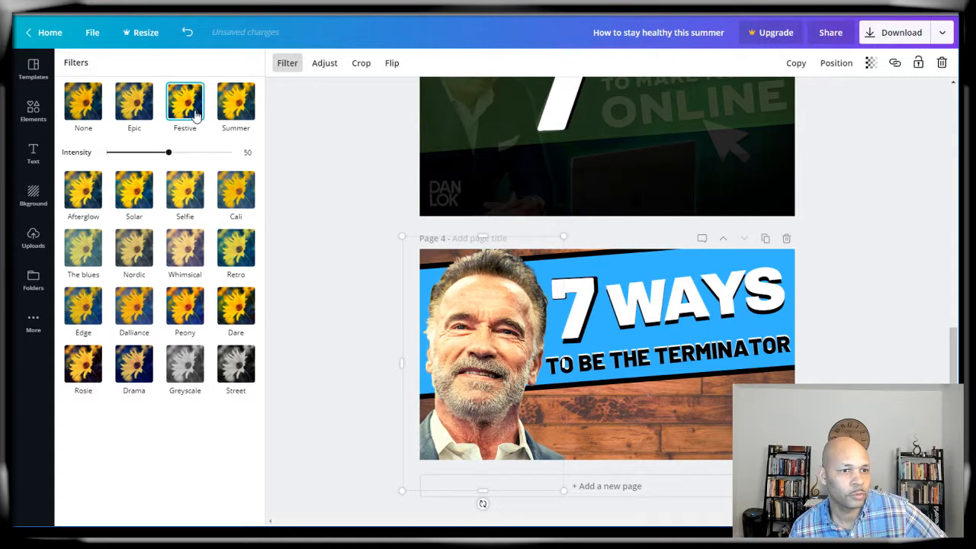
{"action": "left_click", "coordinate": [235, 190]}
{"action": "left_click", "coordinate": [237, 248]}
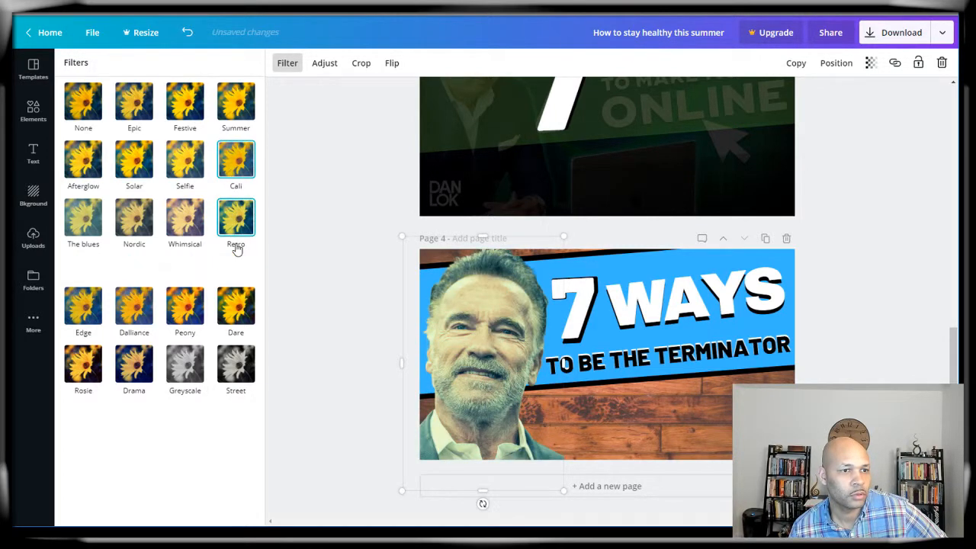
Step: Settle on the Dare filter after comparing Greyscale, with its intensity set to 53
{"action": "left_click", "coordinate": [245, 305]}
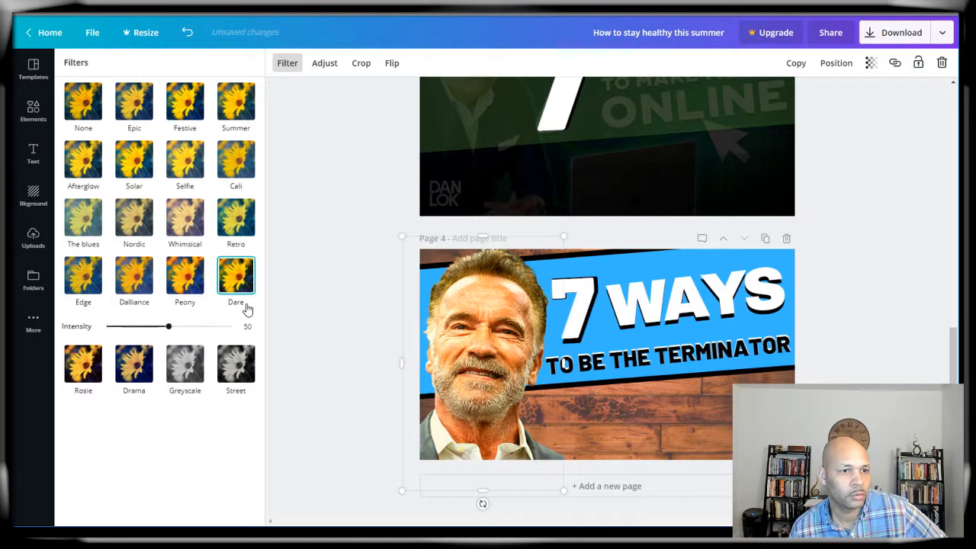
{"action": "left_click", "coordinate": [196, 372]}
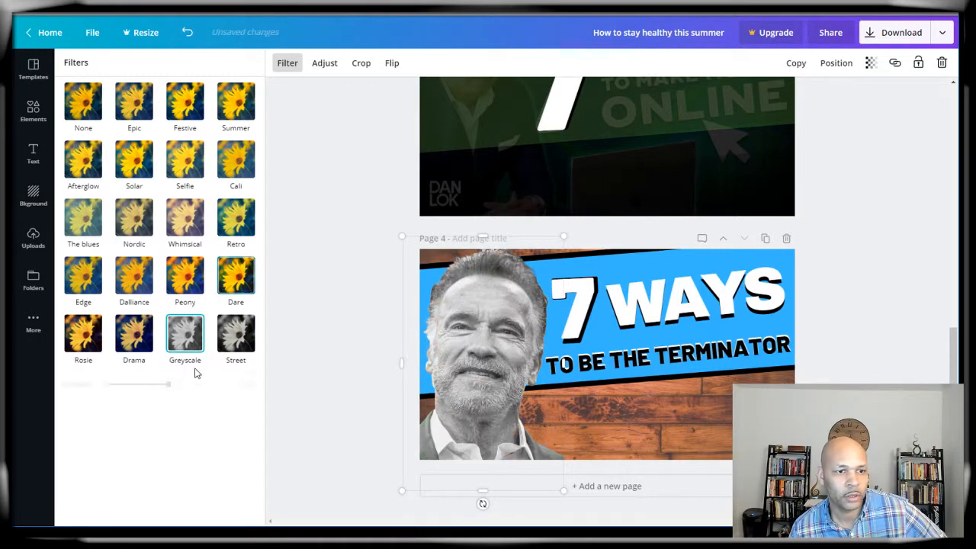
{"action": "left_click", "coordinate": [236, 279]}
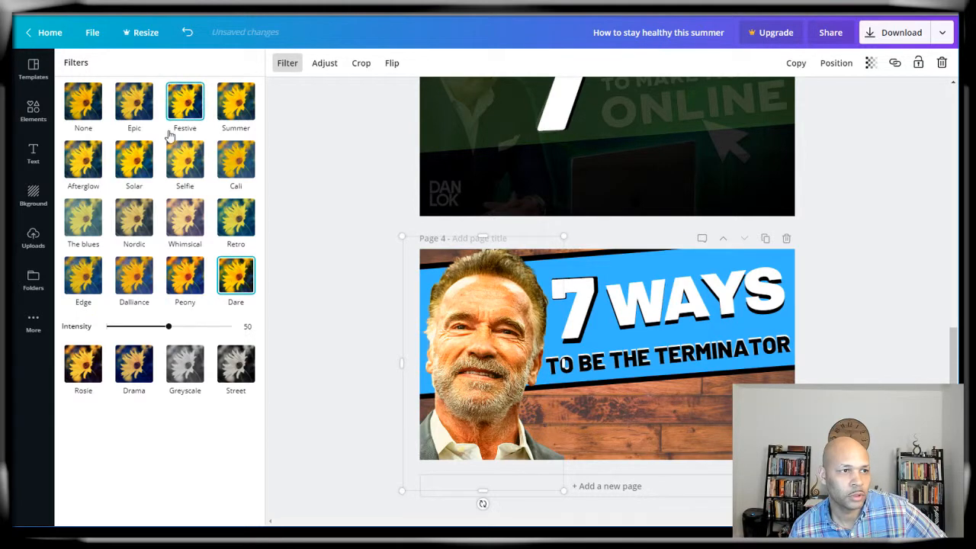
{"action": "mouse_move", "coordinate": [167, 327]}
{"action": "left_mouse_down"}
{"action": "mouse_move", "coordinate": [116, 333]}
{"action": "mouse_move", "coordinate": [219, 337]}
{"action": "mouse_move", "coordinate": [175, 337]}
{"action": "left_mouse_up"}
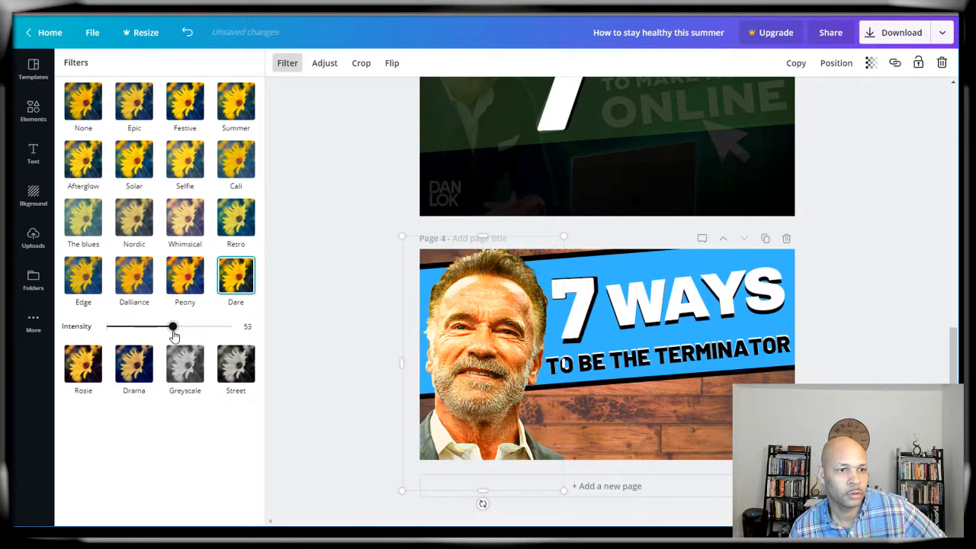
{"action": "left_click", "coordinate": [298, 288]}
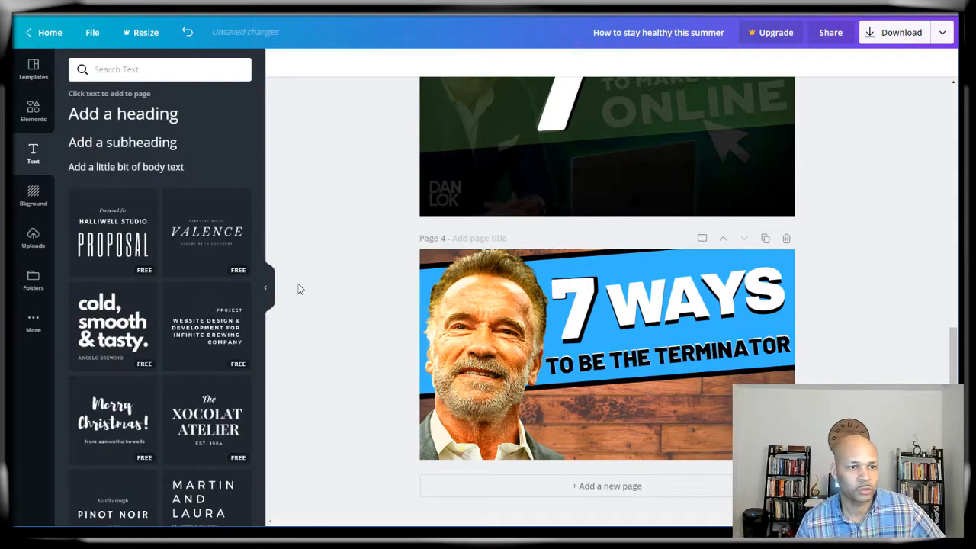
Step: Darken the wood-plank background to brightness -72 and set its transparency to 77
{"action": "left_click", "coordinate": [639, 418]}
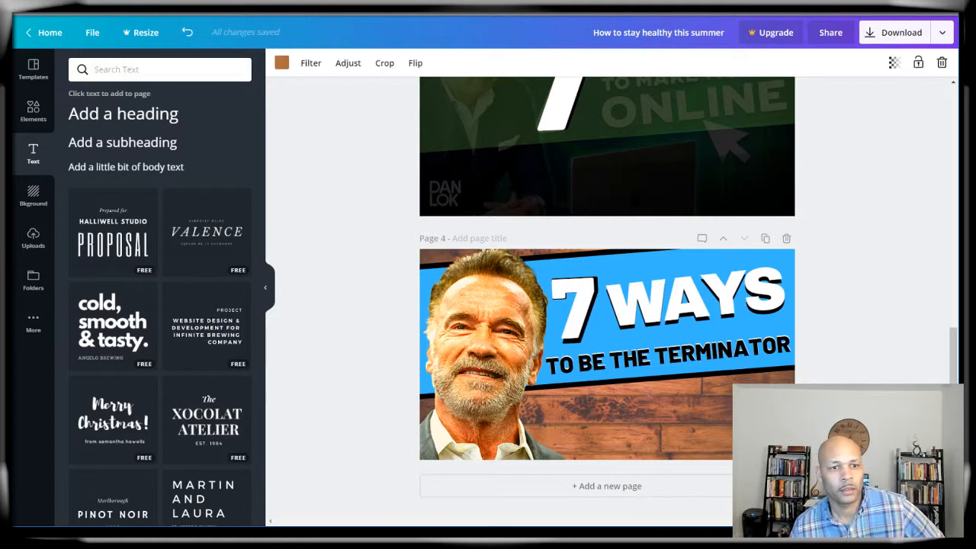
{"action": "left_click", "coordinate": [351, 64]}
{"action": "left_click_drag", "start_coordinate": [174, 102], "coordinate": [131, 100]}
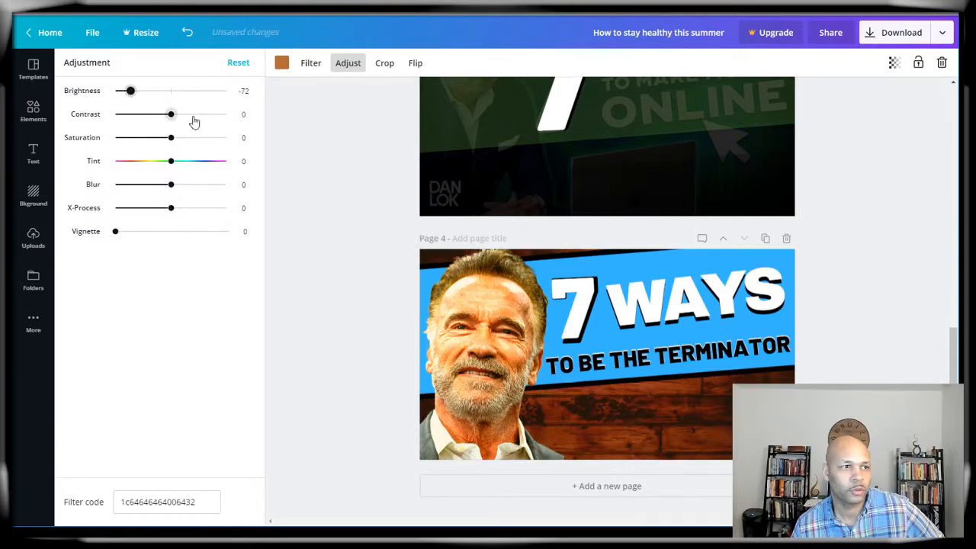
{"action": "left_click", "coordinate": [892, 64]}
{"action": "mouse_move", "coordinate": [847, 101]}
{"action": "left_mouse_down"}
{"action": "mouse_move", "coordinate": [788, 98]}
{"action": "mouse_move", "coordinate": [872, 99]}
{"action": "mouse_move", "coordinate": [845, 98]}
{"action": "mouse_move", "coordinate": [855, 97]}
{"action": "left_mouse_up"}
{"action": "left_click", "coordinate": [875, 191]}
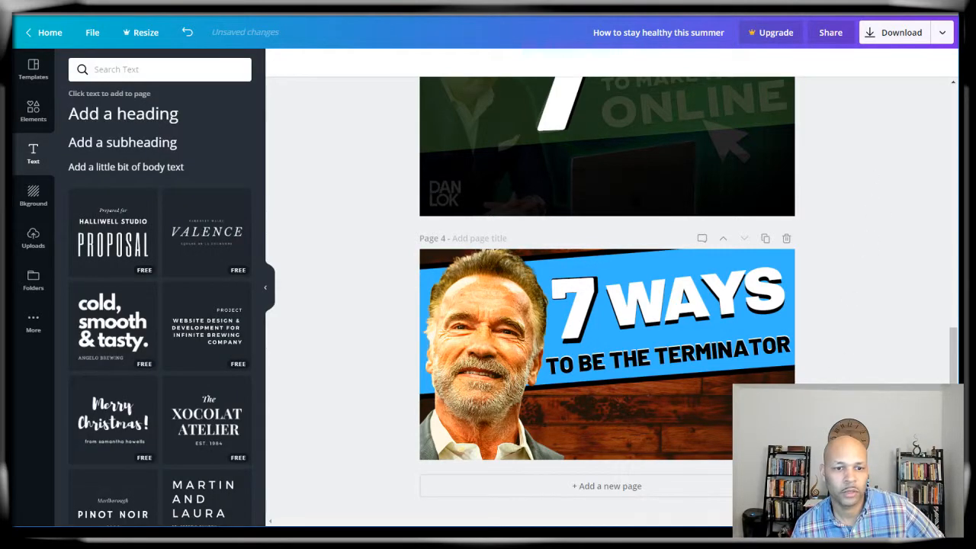
{"action": "left_click", "coordinate": [835, 504]}
Step: Zoom the canvas to 100%, then to 75% so page 4 fits whole
{"action": "left_click", "coordinate": [828, 320]}
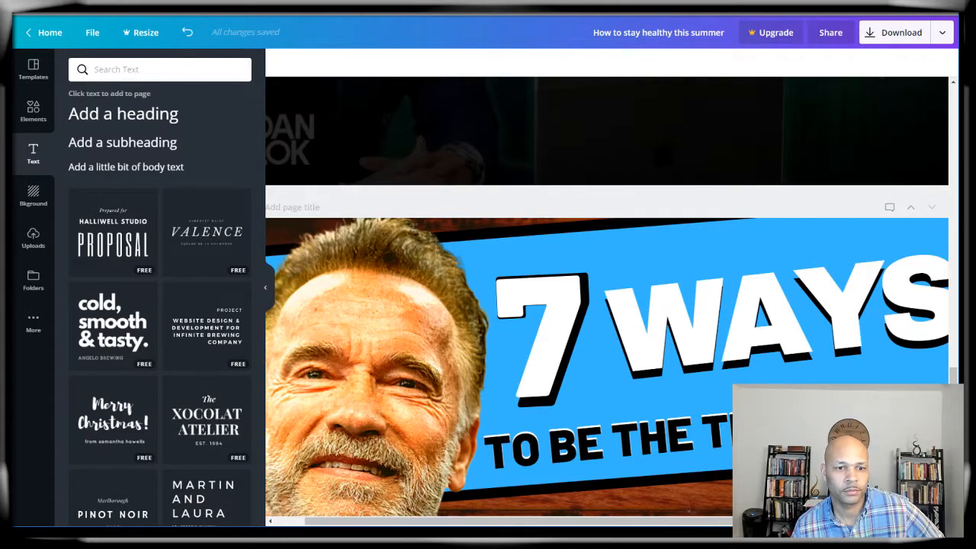
{"action": "left_click", "coordinate": [834, 504]}
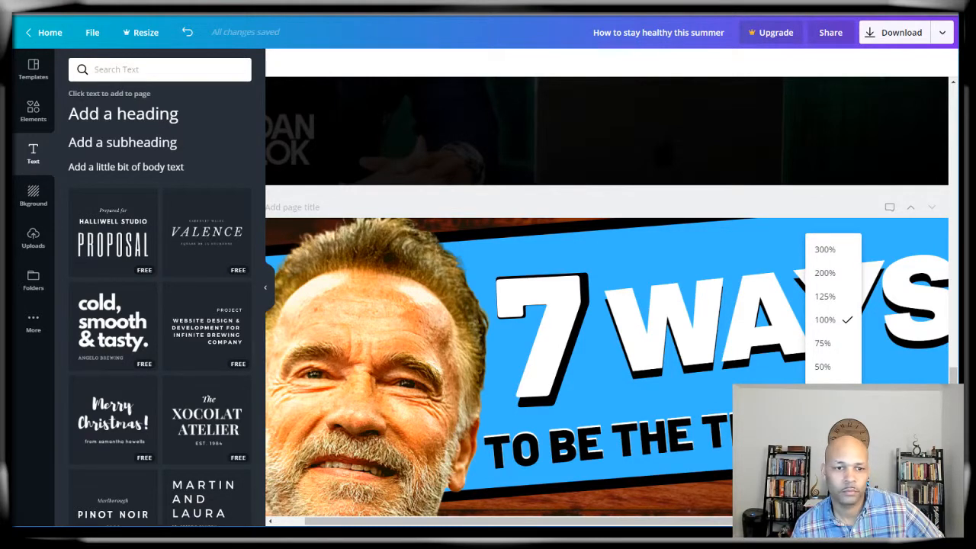
{"action": "left_click", "coordinate": [823, 343]}
{"action": "scroll", "coordinate": [951, 367], "scroll_direction": "down", "scroll_amount": 2}
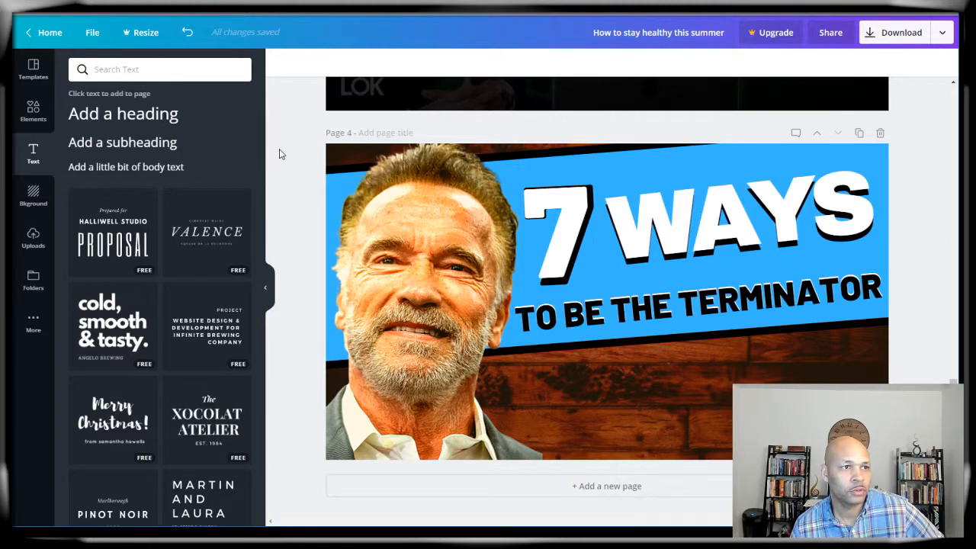
{"action": "scroll", "coordinate": [300, 185], "scroll_direction": "up", "scroll_amount": 3}
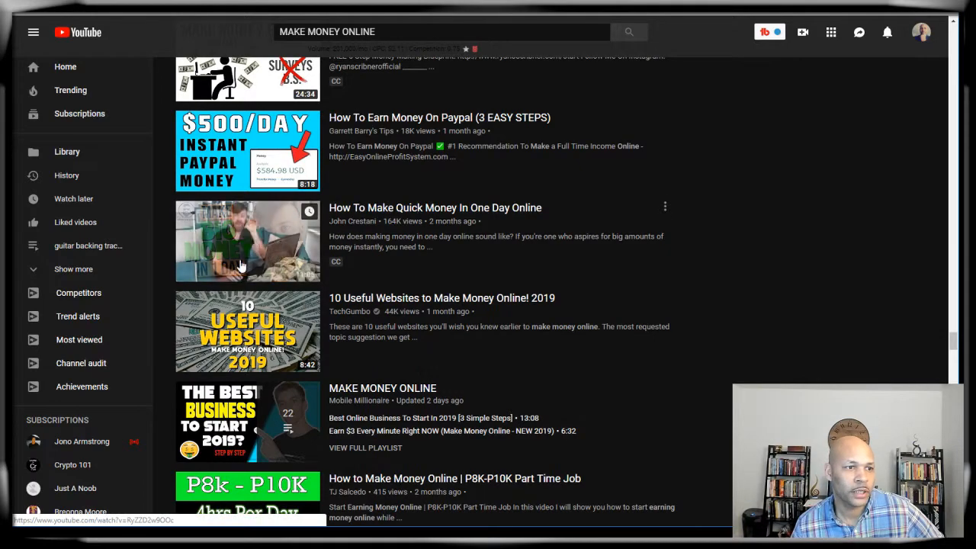
{"action": "scroll", "coordinate": [242, 263], "scroll_direction": "down", "scroll_amount": 3}
{"action": "scroll", "coordinate": [242, 263], "scroll_direction": "up", "scroll_amount": 2}
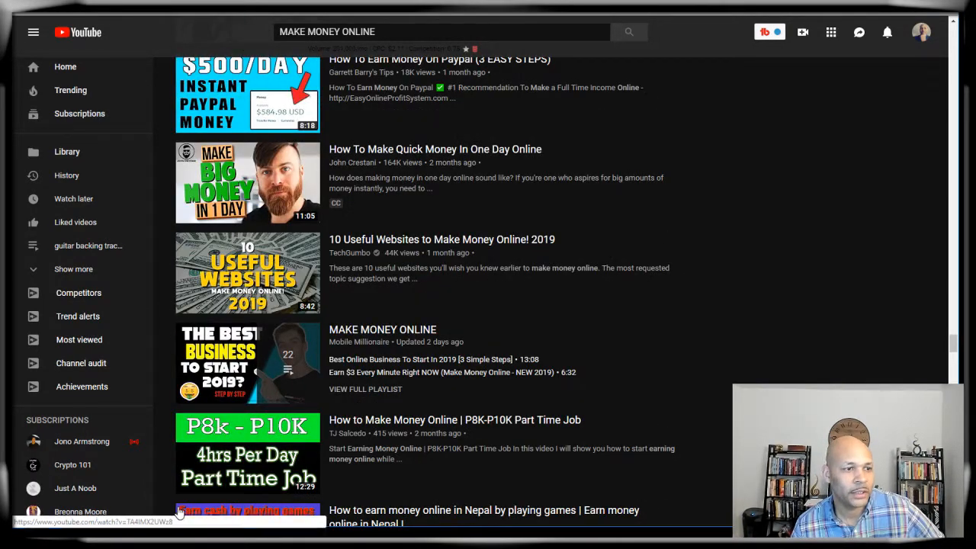
{"action": "scroll", "coordinate": [162, 330], "scroll_direction": "down", "scroll_amount": 7}
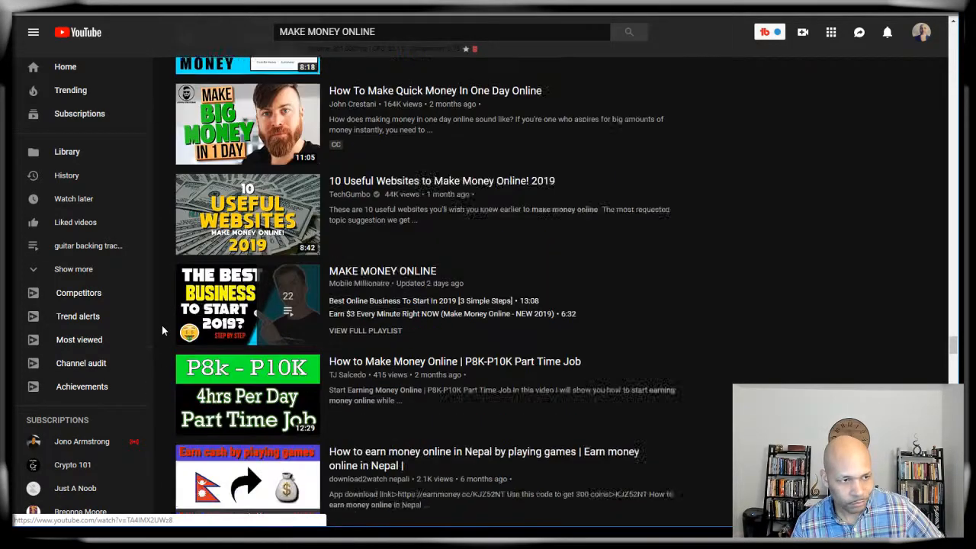
{"action": "scroll", "coordinate": [162, 329], "scroll_direction": "down", "scroll_amount": 2}
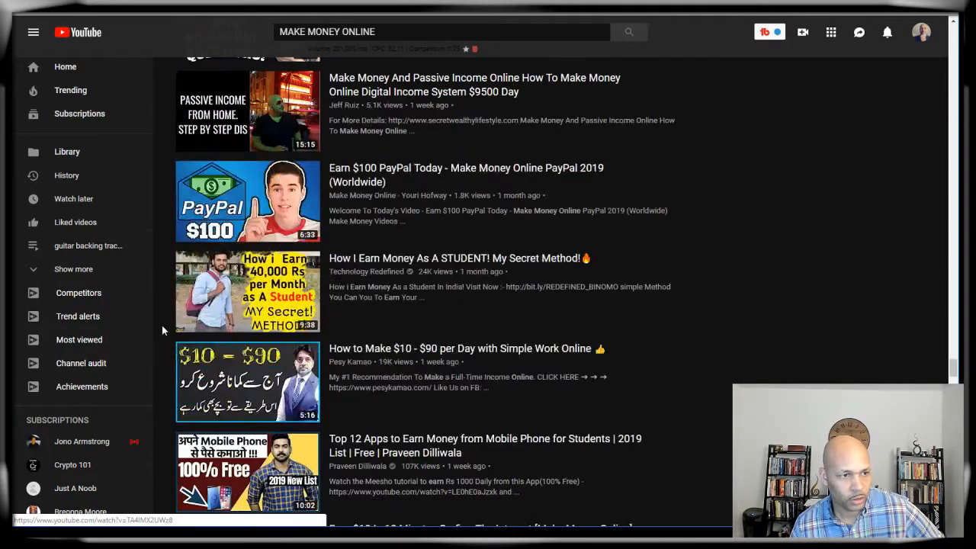
{"action": "scroll", "coordinate": [162, 328], "scroll_direction": "down", "scroll_amount": 2}
{"action": "scroll", "coordinate": [161, 328], "scroll_direction": "up", "scroll_amount": 8}
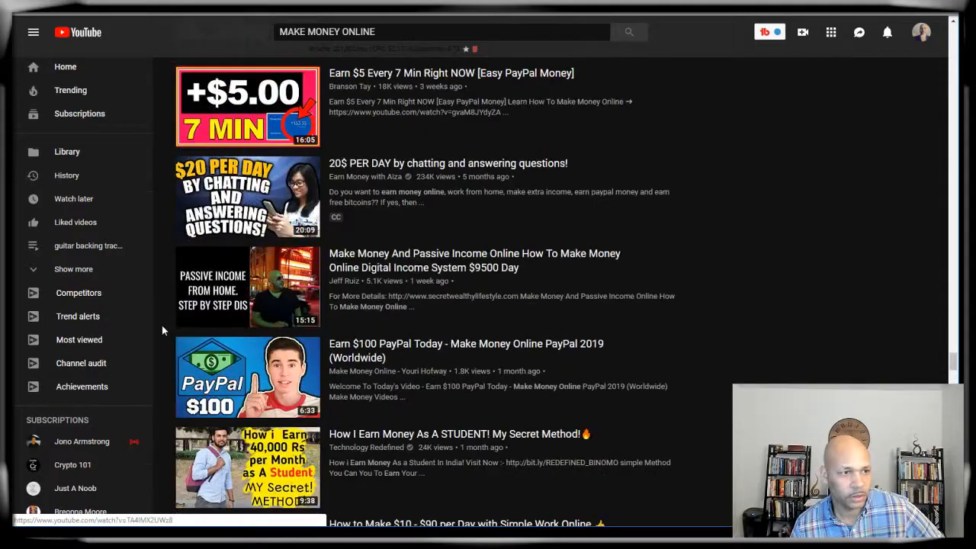
{"action": "scroll", "coordinate": [162, 325], "scroll_direction": "up", "scroll_amount": 10}
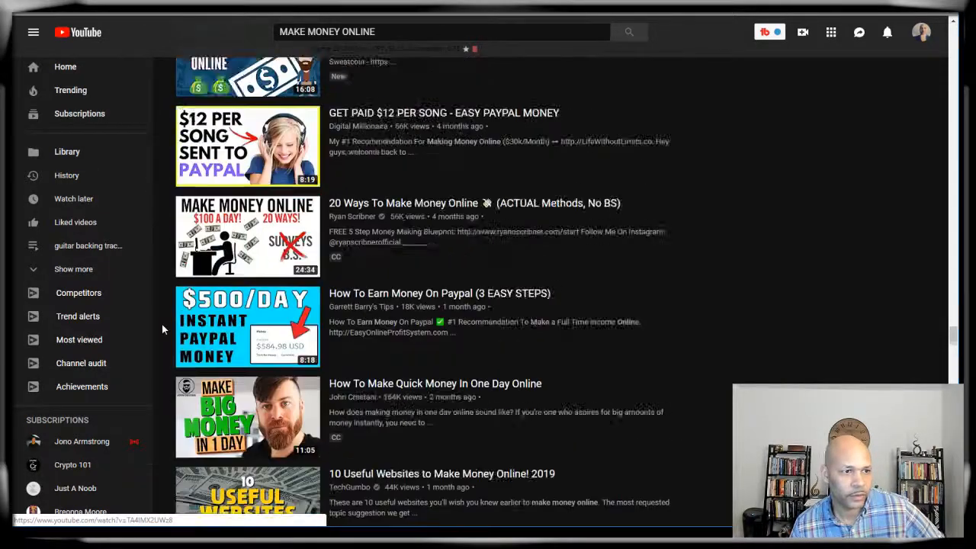
{"action": "scroll", "coordinate": [162, 324], "scroll_direction": "up", "scroll_amount": 2}
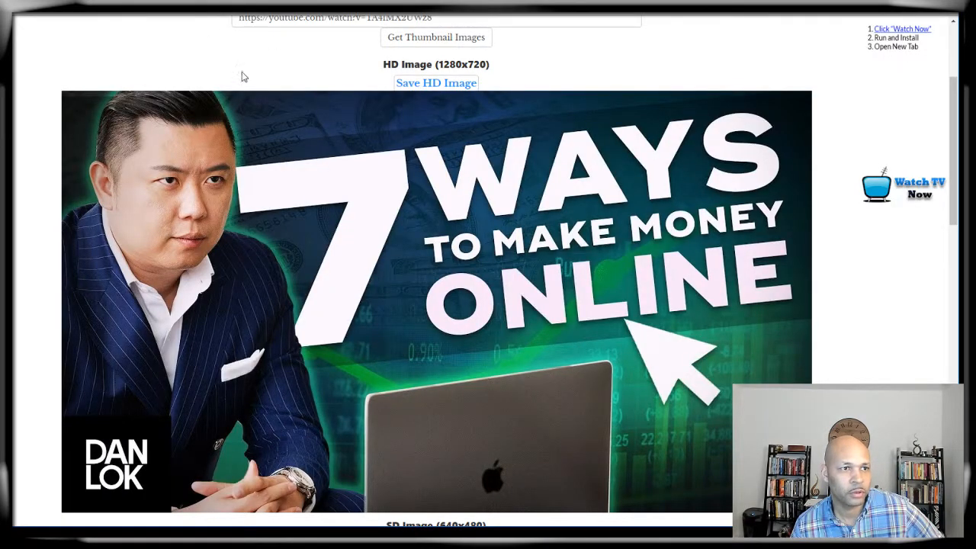
{"action": "scroll", "coordinate": [297, 90], "scroll_direction": "up", "scroll_amount": 2}
{"action": "scroll", "coordinate": [311, 345], "scroll_direction": "down", "scroll_amount": 4}
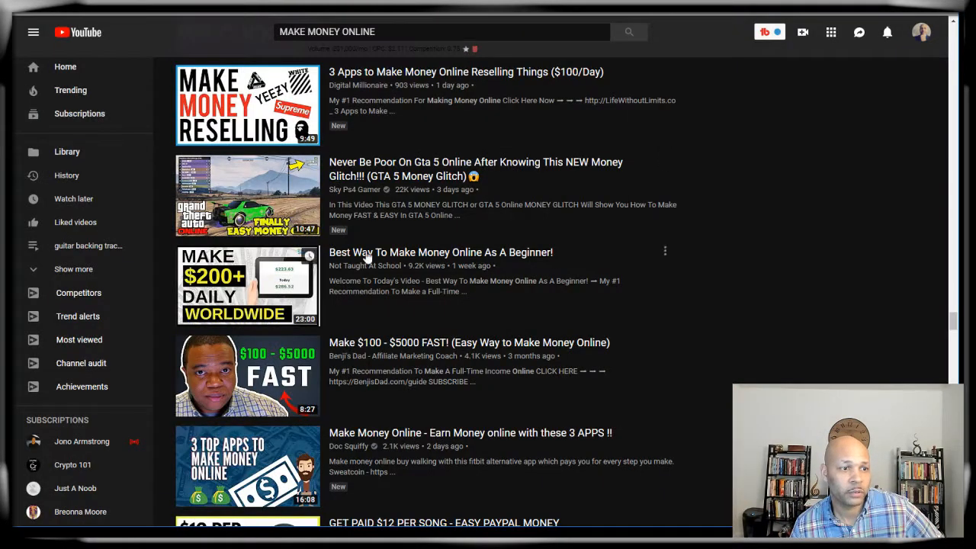
{"action": "scroll", "coordinate": [313, 256], "scroll_direction": "down", "scroll_amount": 3}
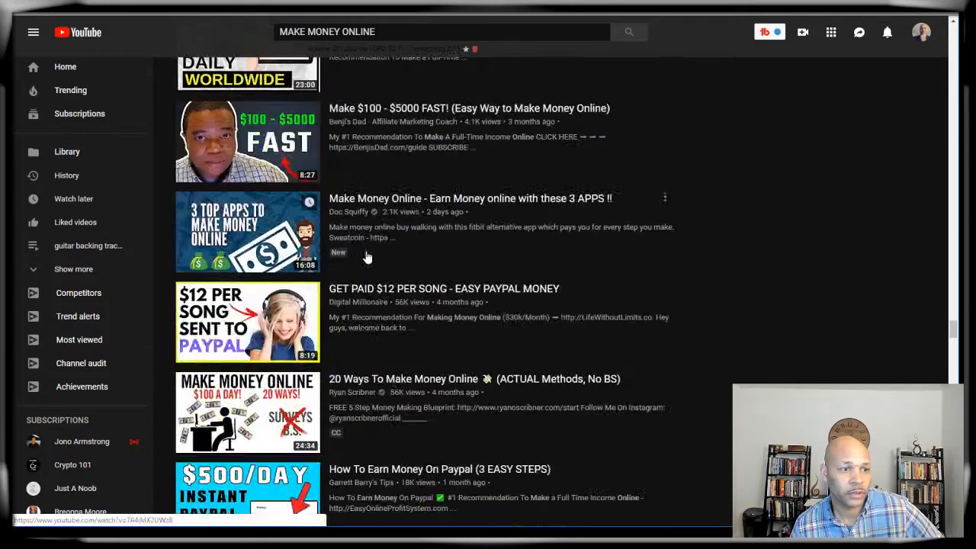
{"action": "scroll", "coordinate": [367, 258], "scroll_direction": "down", "scroll_amount": 4}
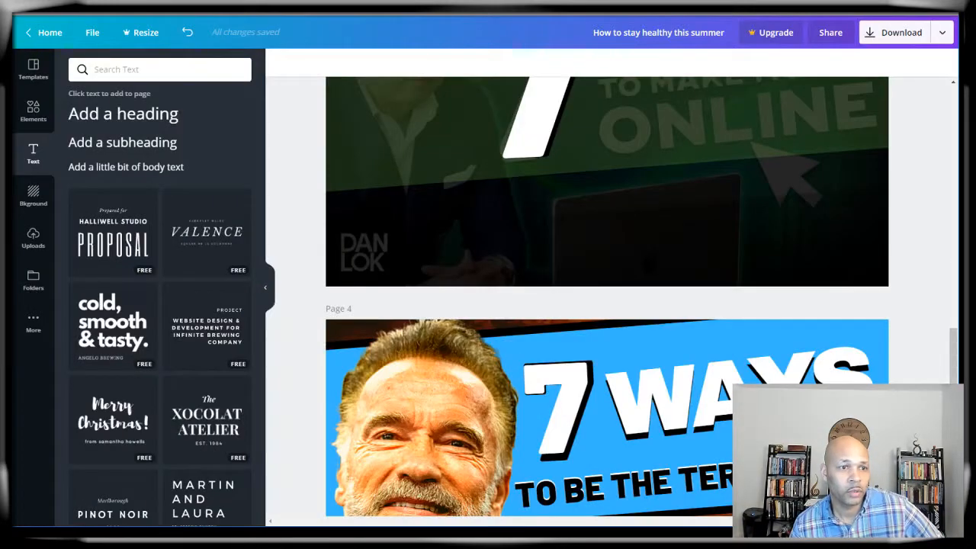
{"action": "scroll", "coordinate": [353, 287], "scroll_direction": "down", "scroll_amount": 3}
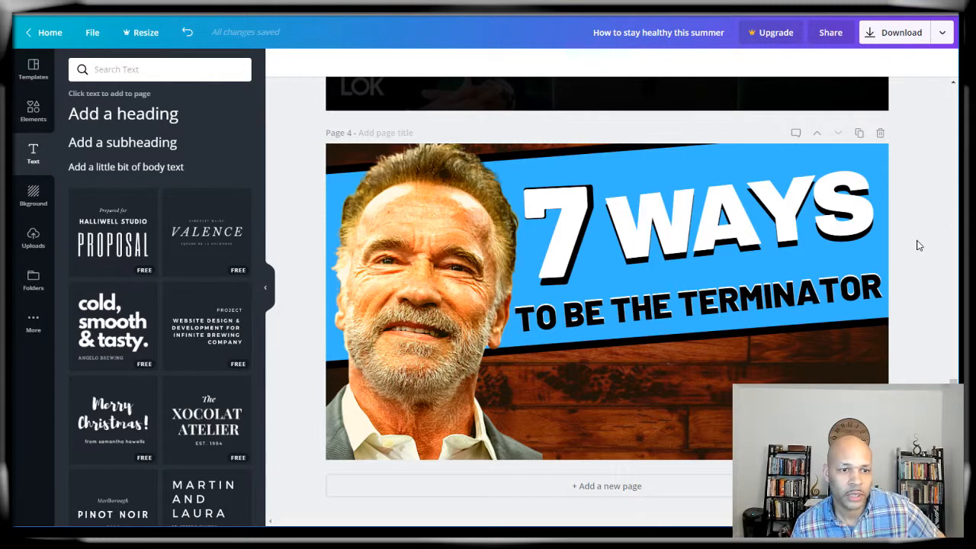
{"action": "scroll", "coordinate": [919, 245], "scroll_direction": "up", "scroll_amount": 2}
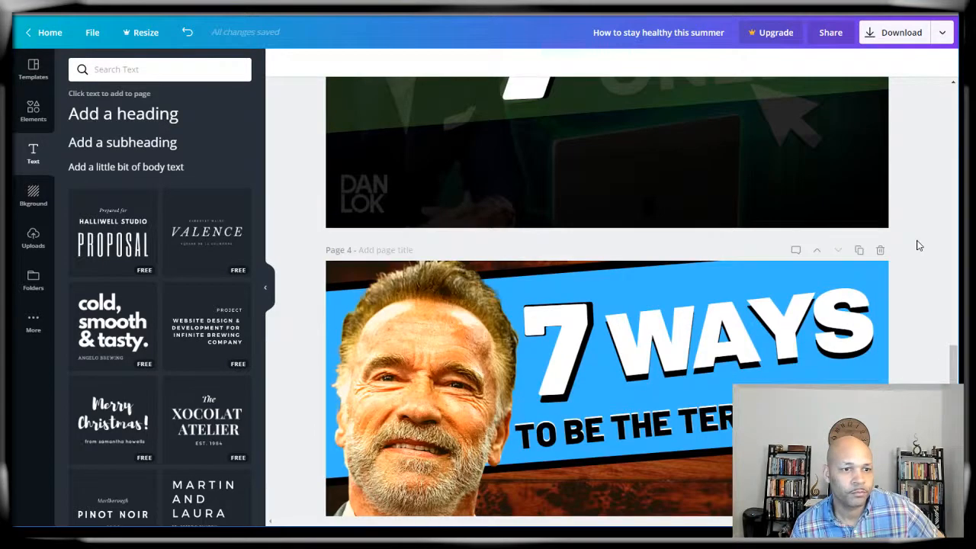
{"action": "scroll", "coordinate": [915, 244], "scroll_direction": "down", "scroll_amount": 2}
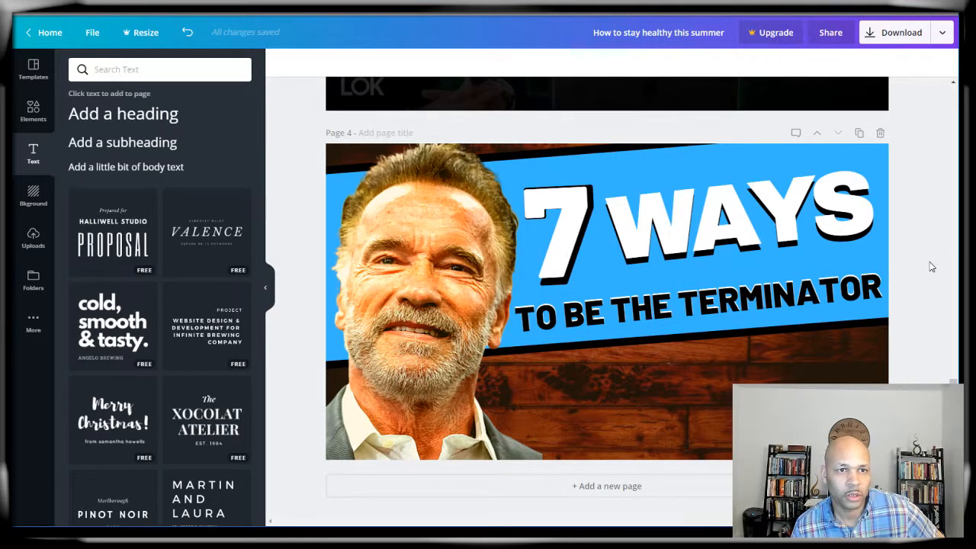
{"action": "scroll", "coordinate": [930, 266], "scroll_direction": "up", "scroll_amount": 5}
{"action": "scroll", "coordinate": [930, 266], "scroll_direction": "up", "scroll_amount": 3}
{"action": "scroll", "coordinate": [930, 266], "scroll_direction": "down", "scroll_amount": 3}
{"action": "scroll", "coordinate": [930, 266], "scroll_direction": "up", "scroll_amount": 5}
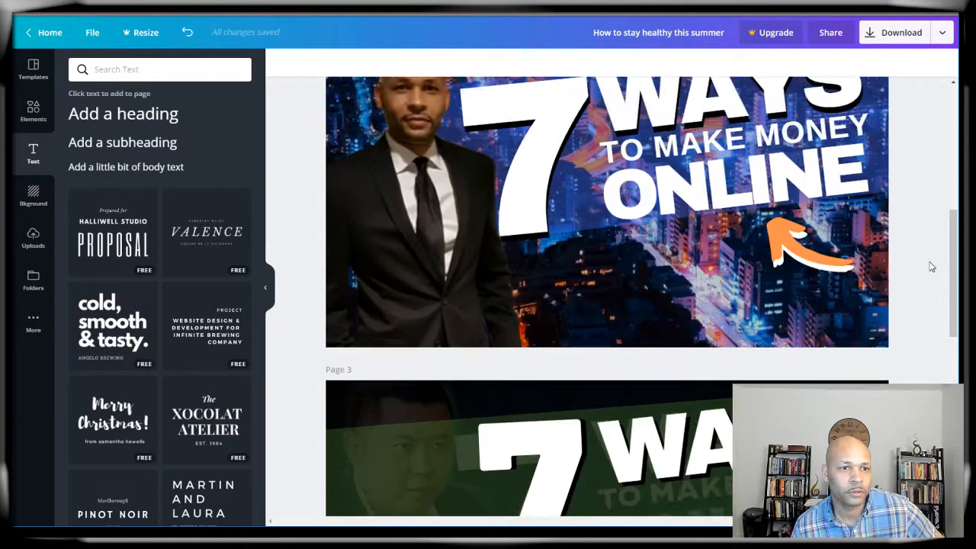
{"action": "scroll", "coordinate": [930, 266], "scroll_direction": "up", "scroll_amount": 3}
{"action": "scroll", "coordinate": [930, 266], "scroll_direction": "down", "scroll_amount": 2}
{"action": "scroll", "coordinate": [930, 266], "scroll_direction": "down", "scroll_amount": 2}
{"action": "scroll", "coordinate": [930, 266], "scroll_direction": "up", "scroll_amount": 2}
{"action": "scroll", "coordinate": [930, 266], "scroll_direction": "up", "scroll_amount": 3}
{"action": "scroll", "coordinate": [930, 266], "scroll_direction": "down", "scroll_amount": 2}
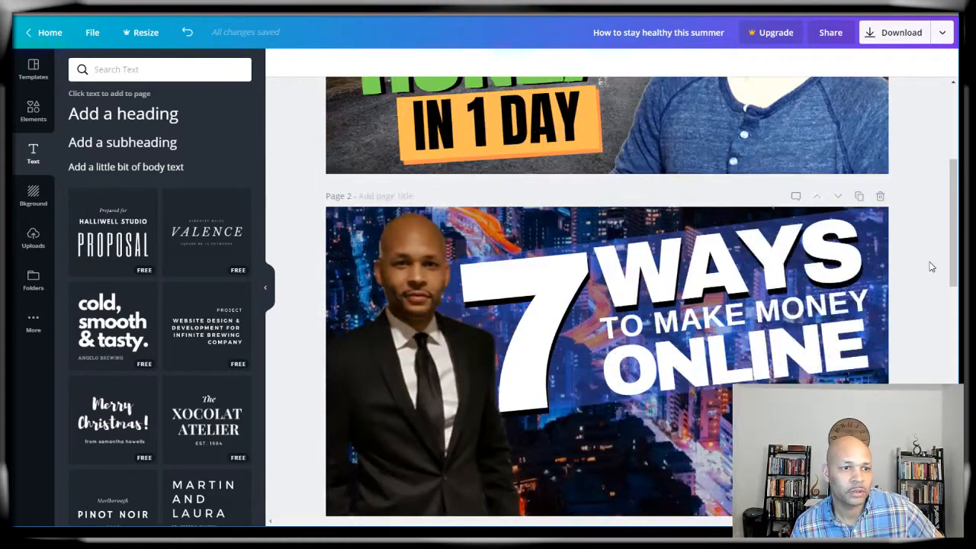
{"action": "scroll", "coordinate": [431, 290], "scroll_direction": "down", "scroll_amount": 3}
{"action": "scroll", "coordinate": [432, 290], "scroll_direction": "up", "scroll_amount": 6}
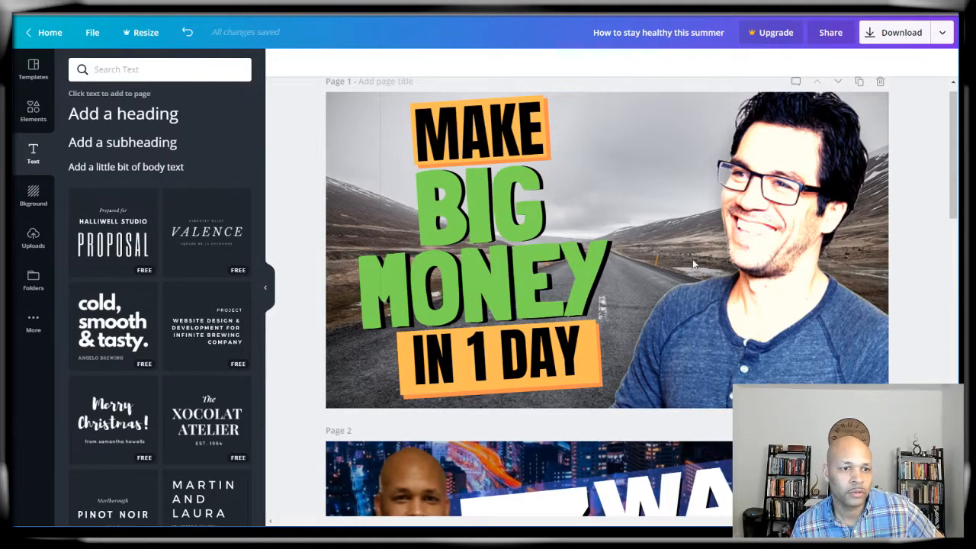
{"action": "scroll", "coordinate": [694, 264], "scroll_direction": "down", "scroll_amount": 4}
{"action": "scroll", "coordinate": [426, 319], "scroll_direction": "down", "scroll_amount": 6}
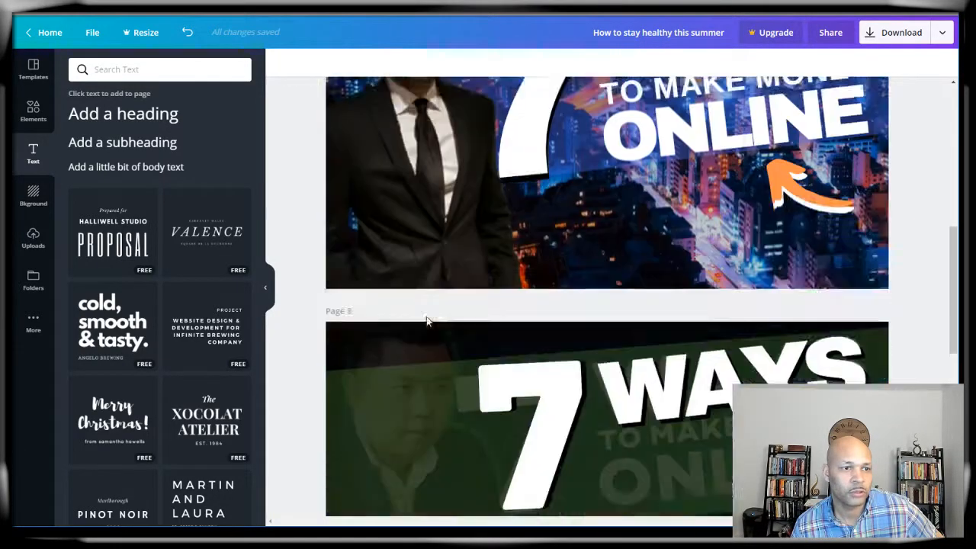
{"action": "scroll", "coordinate": [446, 320], "scroll_direction": "down", "scroll_amount": 3}
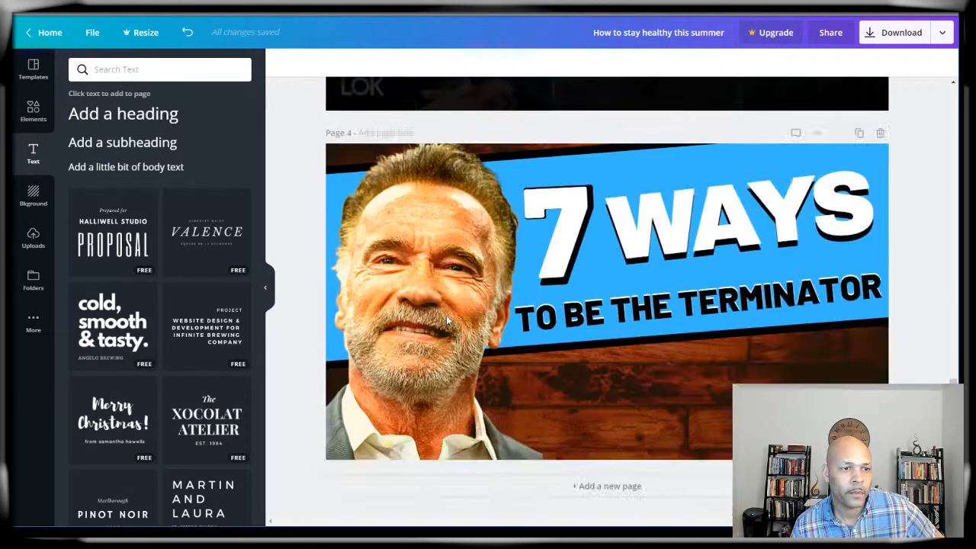
{"action": "scroll", "coordinate": [446, 320], "scroll_direction": "up", "scroll_amount": 5}
Step: Raise the page 3 reference image's transparency from 15 to 100, making it fully opaque
{"action": "left_click", "coordinate": [372, 227]}
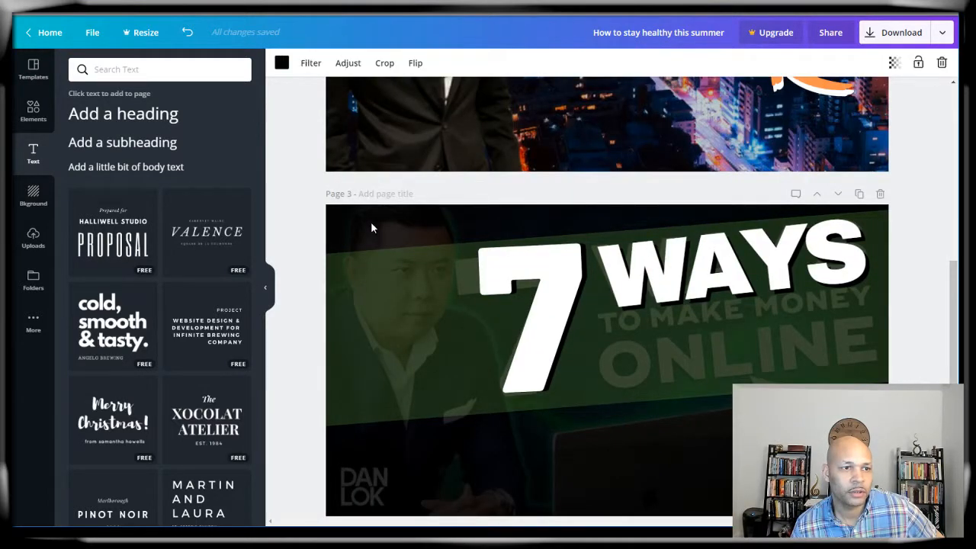
{"action": "left_click", "coordinate": [894, 62]}
{"action": "left_click_drag", "start_coordinate": [810, 94], "coordinate": [882, 129]}
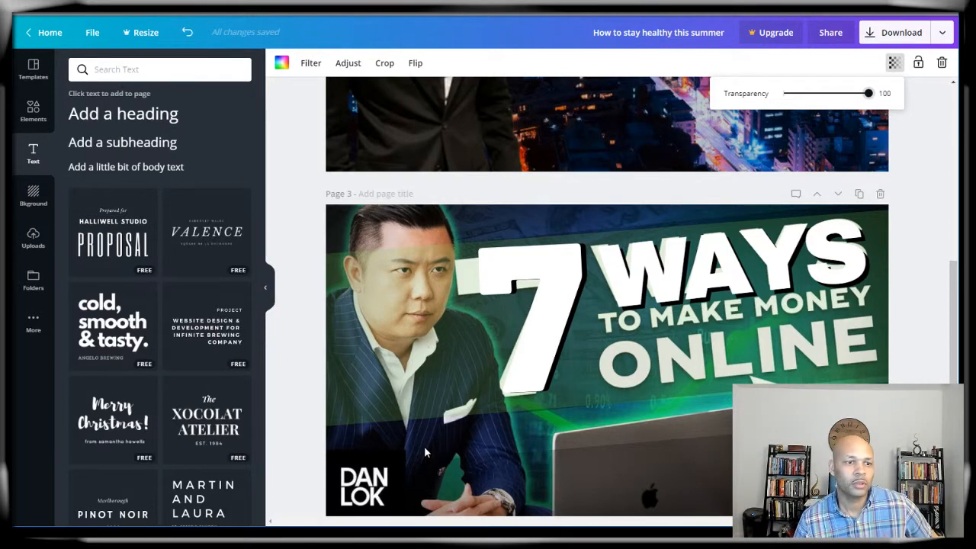
{"action": "scroll", "coordinate": [424, 446], "scroll_direction": "down", "scroll_amount": 5}
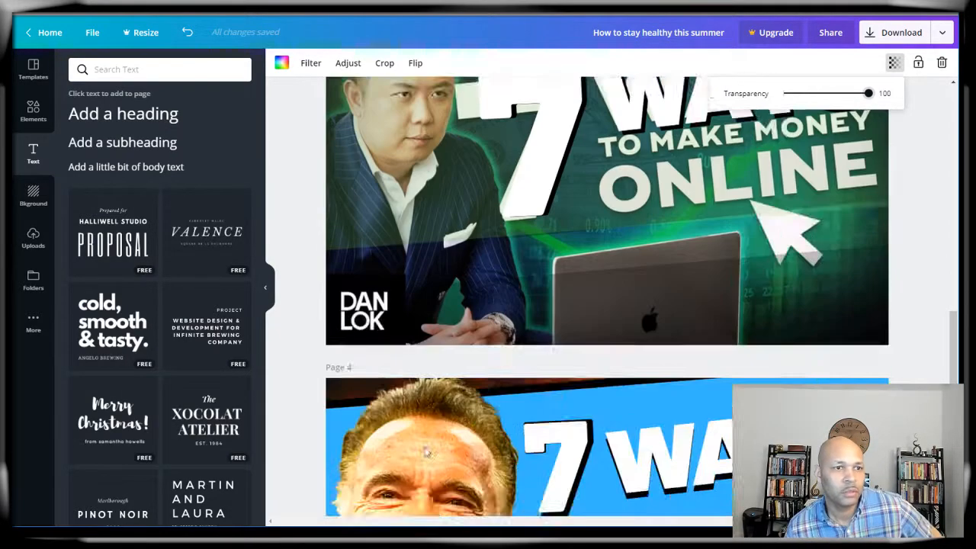
{"action": "left_click", "coordinate": [911, 317]}
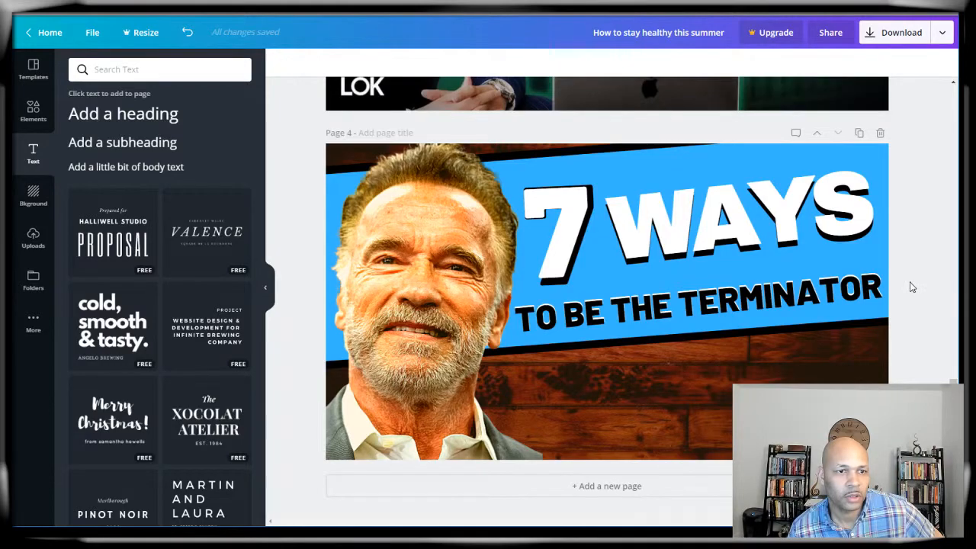
{"action": "scroll", "coordinate": [913, 345], "scroll_direction": "up", "scroll_amount": 3}
{"action": "scroll", "coordinate": [916, 345], "scroll_direction": "down", "scroll_amount": 1}
{"action": "scroll", "coordinate": [907, 343], "scroll_direction": "down", "scroll_amount": 1}
{"action": "scroll", "coordinate": [871, 337], "scroll_direction": "up", "scroll_amount": 4}
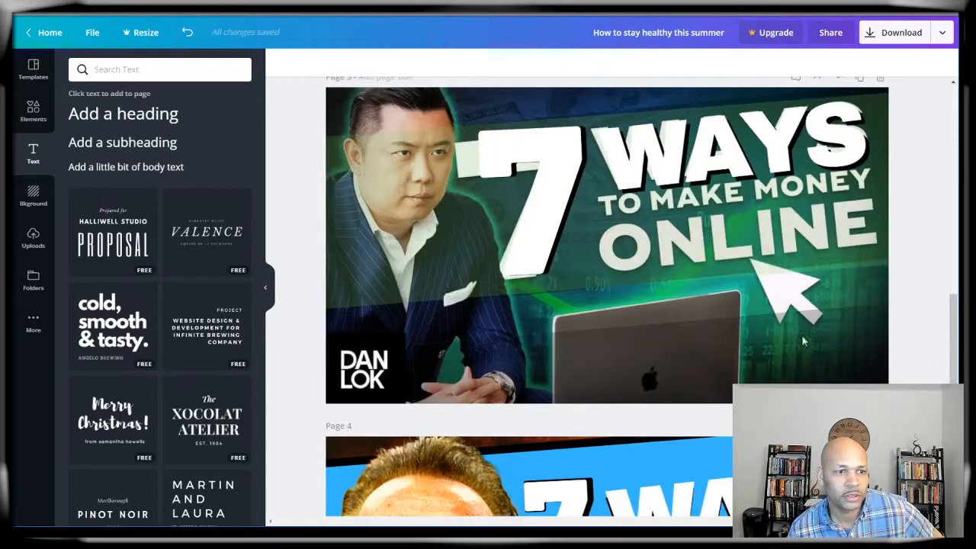
{"action": "scroll", "coordinate": [814, 341], "scroll_direction": "down", "scroll_amount": 3}
{"action": "scroll", "coordinate": [687, 327], "scroll_direction": "up", "scroll_amount": 1}
{"action": "scroll", "coordinate": [656, 320], "scroll_direction": "up", "scroll_amount": 10}
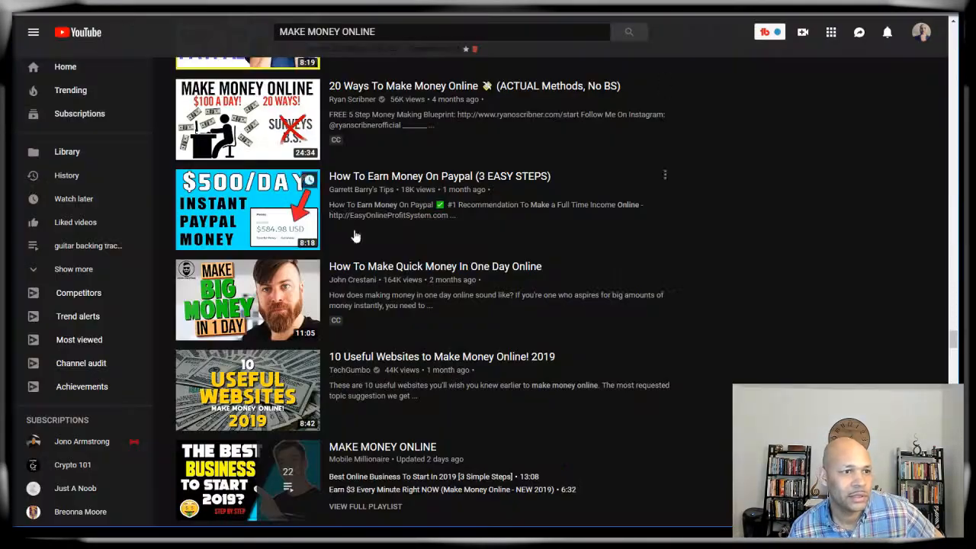
Step: Scroll down through the MAKE MONEY ONLINE YouTube results and back up to the top
{"action": "scroll", "coordinate": [356, 252], "scroll_direction": "down", "scroll_amount": 9}
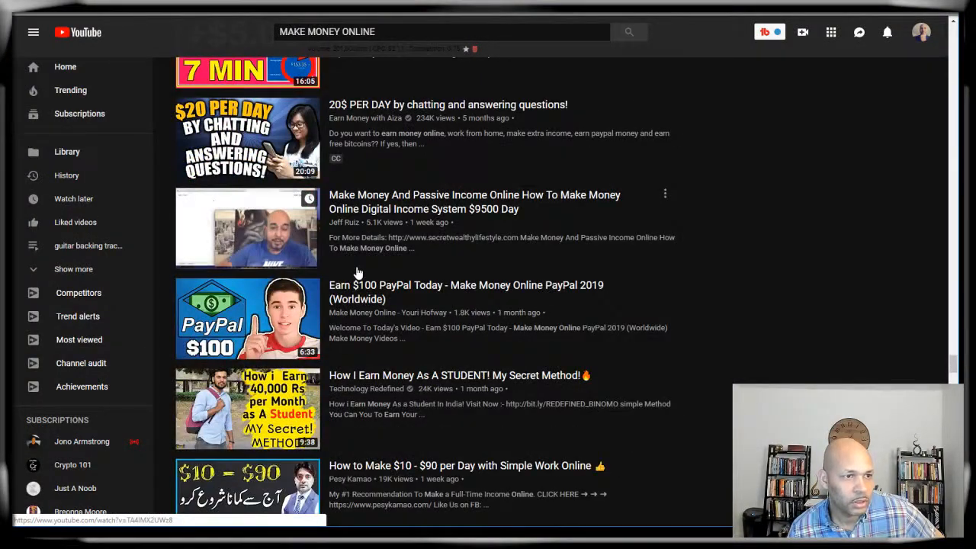
{"action": "scroll", "coordinate": [357, 273], "scroll_direction": "down", "scroll_amount": 4}
{"action": "scroll", "coordinate": [356, 272], "scroll_direction": "down", "scroll_amount": 5}
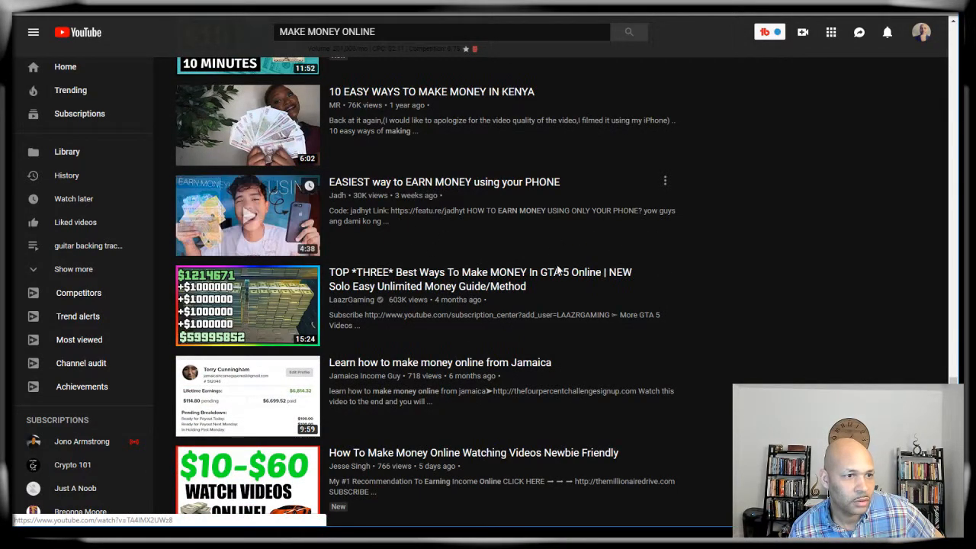
{"action": "scroll", "coordinate": [486, 275], "scroll_direction": "down", "scroll_amount": 2}
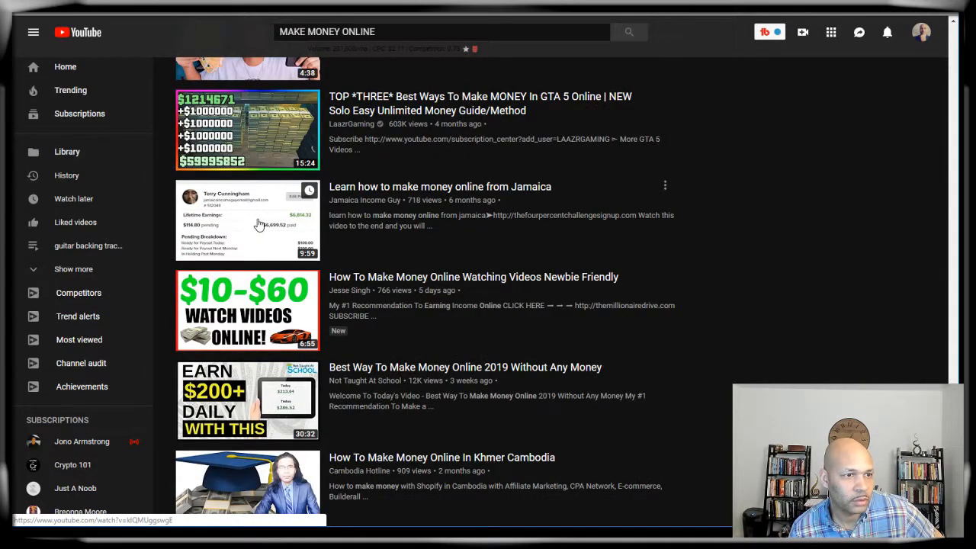
{"action": "scroll", "coordinate": [463, 299], "scroll_direction": "down", "scroll_amount": 2}
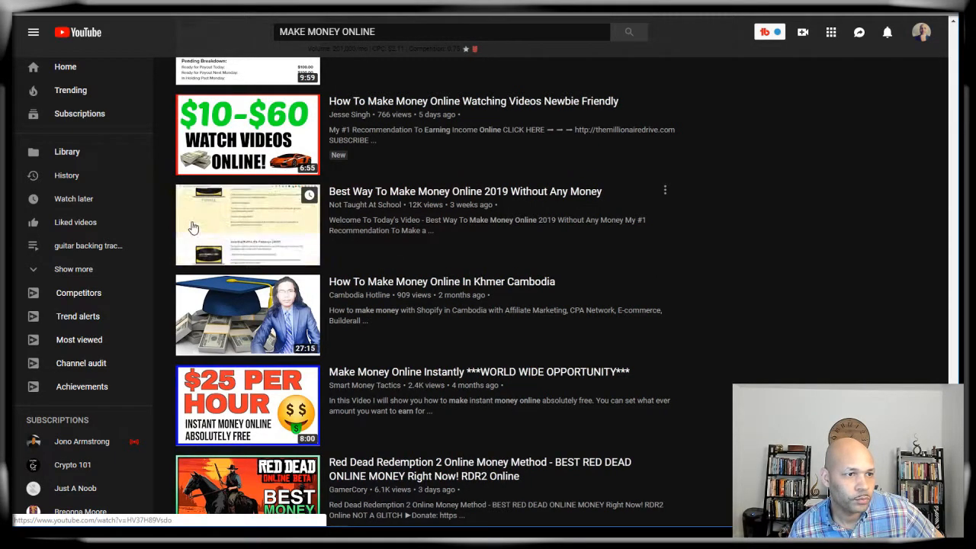
{"action": "scroll", "coordinate": [473, 331], "scroll_direction": "down", "scroll_amount": 2}
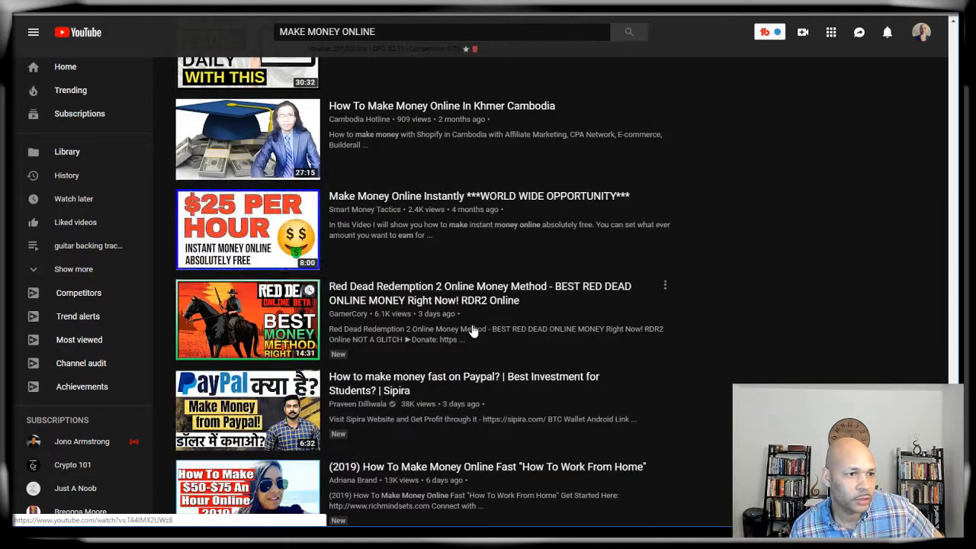
{"action": "scroll", "coordinate": [473, 331], "scroll_direction": "down", "scroll_amount": 2}
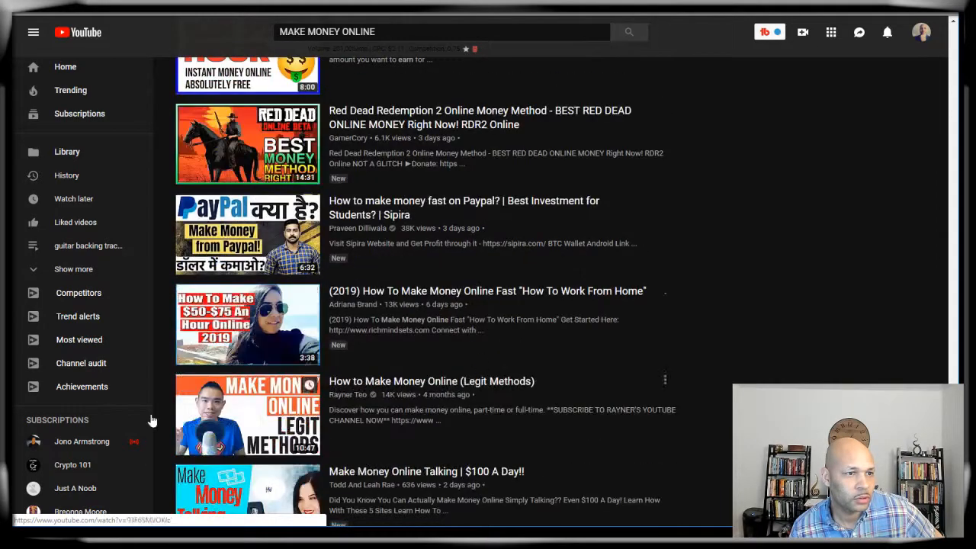
{"action": "scroll", "coordinate": [162, 356], "scroll_direction": "down", "scroll_amount": 5}
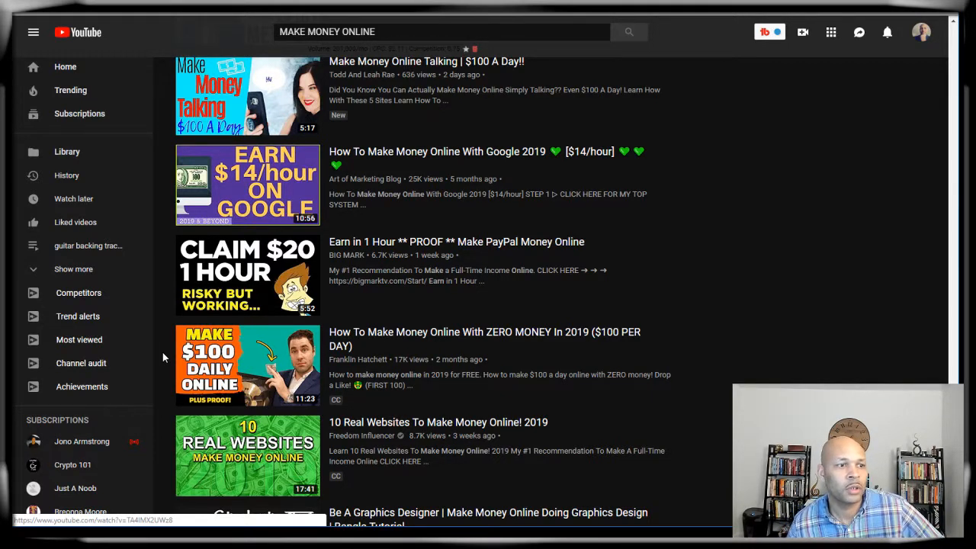
{"action": "scroll", "coordinate": [162, 353], "scroll_direction": "up", "scroll_amount": 15}
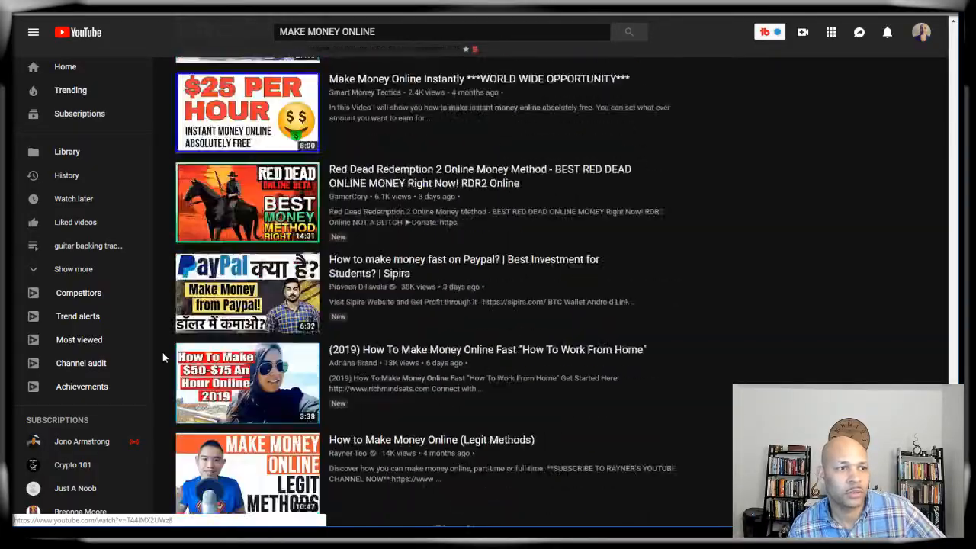
{"action": "scroll", "coordinate": [163, 356], "scroll_direction": "up", "scroll_amount": 15}
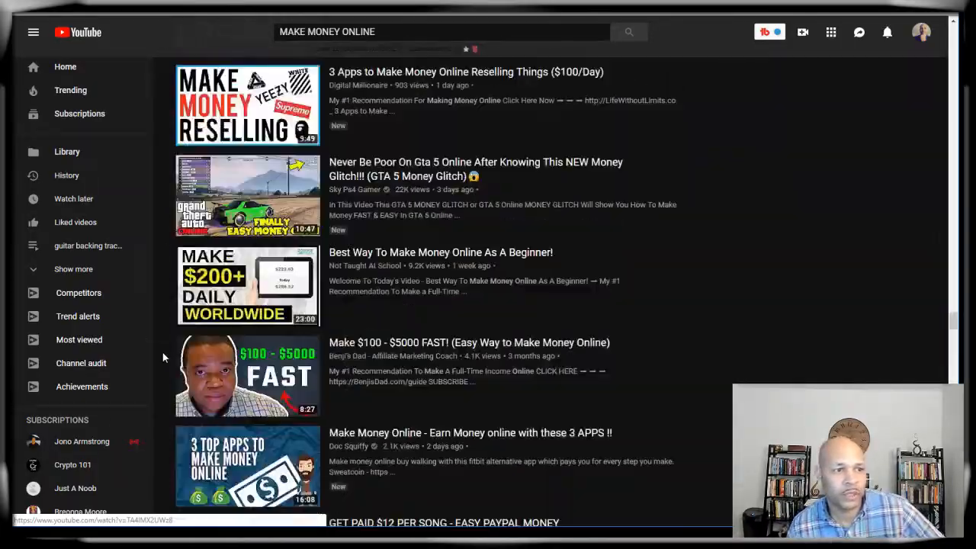
{"action": "scroll", "coordinate": [162, 352], "scroll_direction": "up", "scroll_amount": 15}
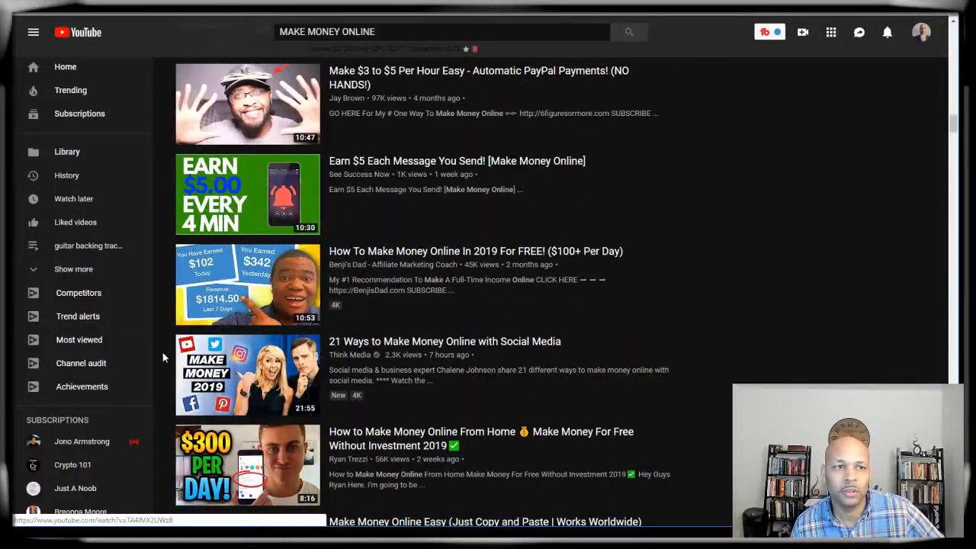
{"action": "scroll", "coordinate": [163, 352], "scroll_direction": "up", "scroll_amount": 6}
{"action": "scroll", "coordinate": [163, 353], "scroll_direction": "up", "scroll_amount": 15}
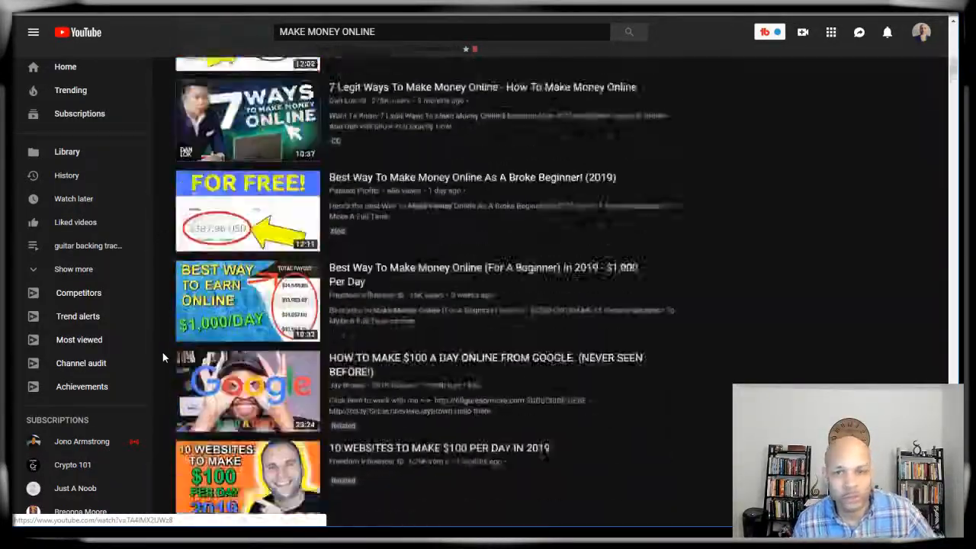